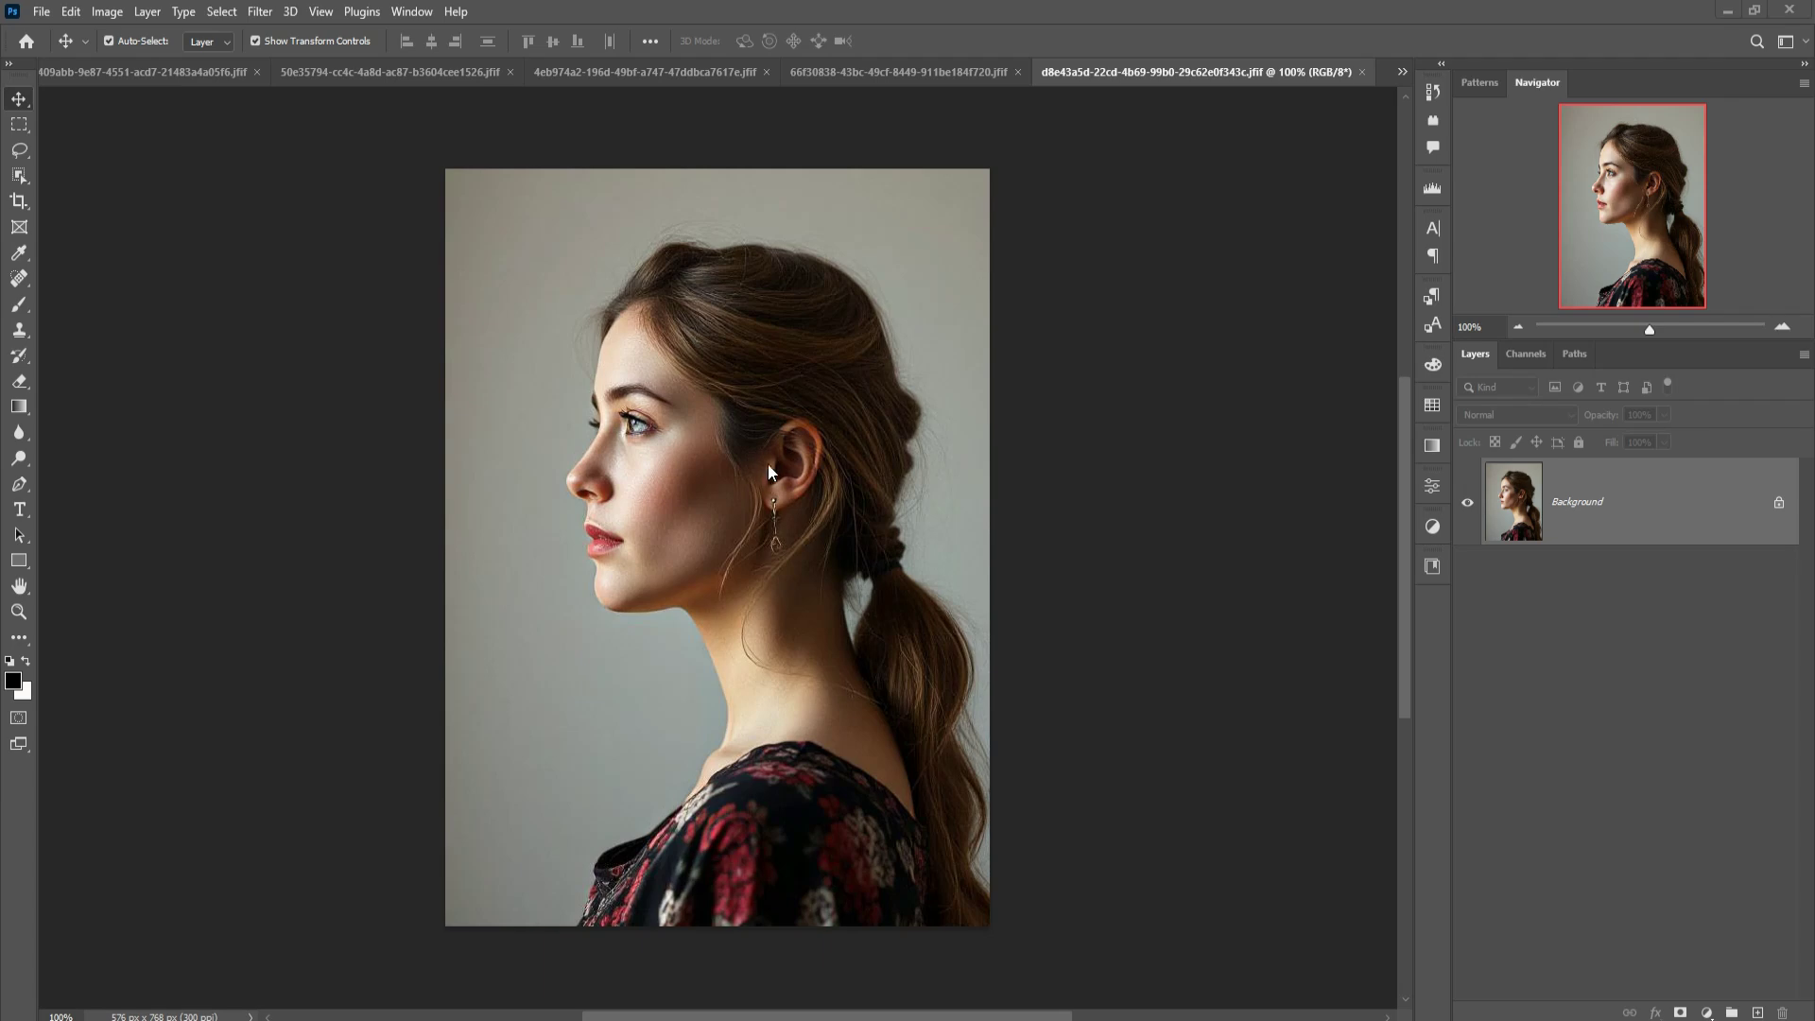
- Convert the Background layer to Layer 0 and auto-select the woman with Select > Subject
left_click(225, 13)
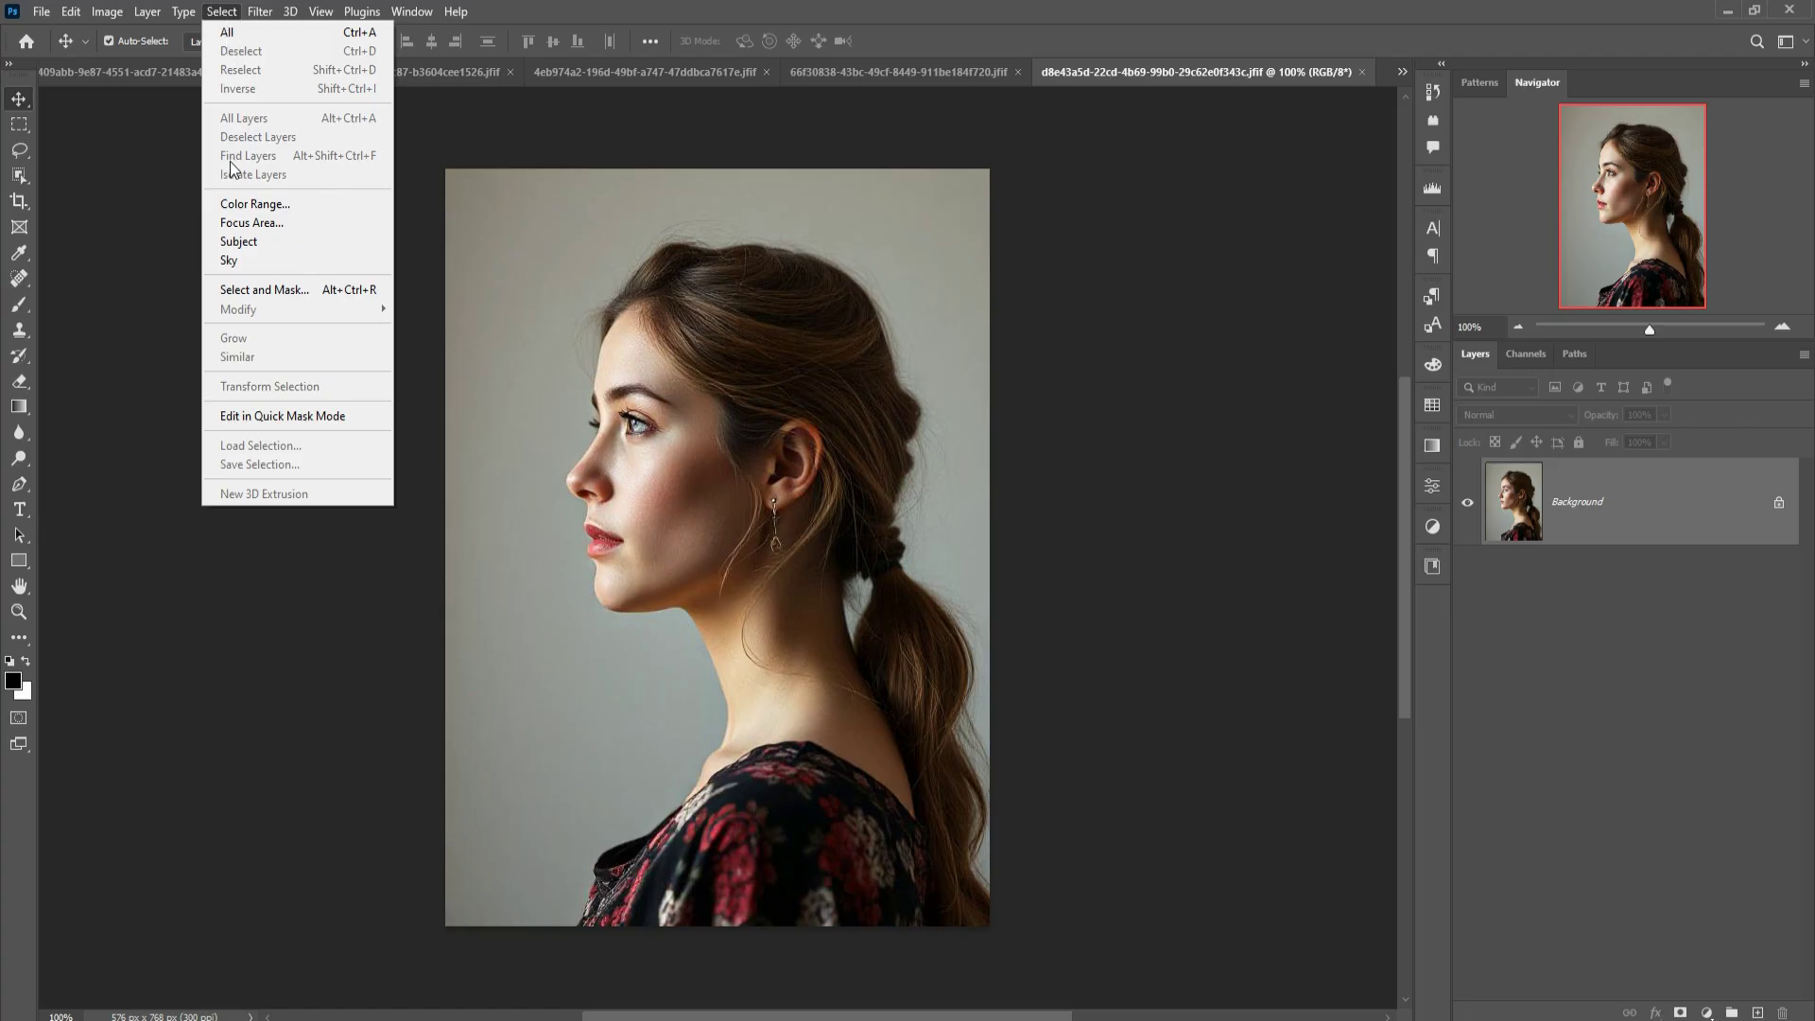
left_click(1779, 504)
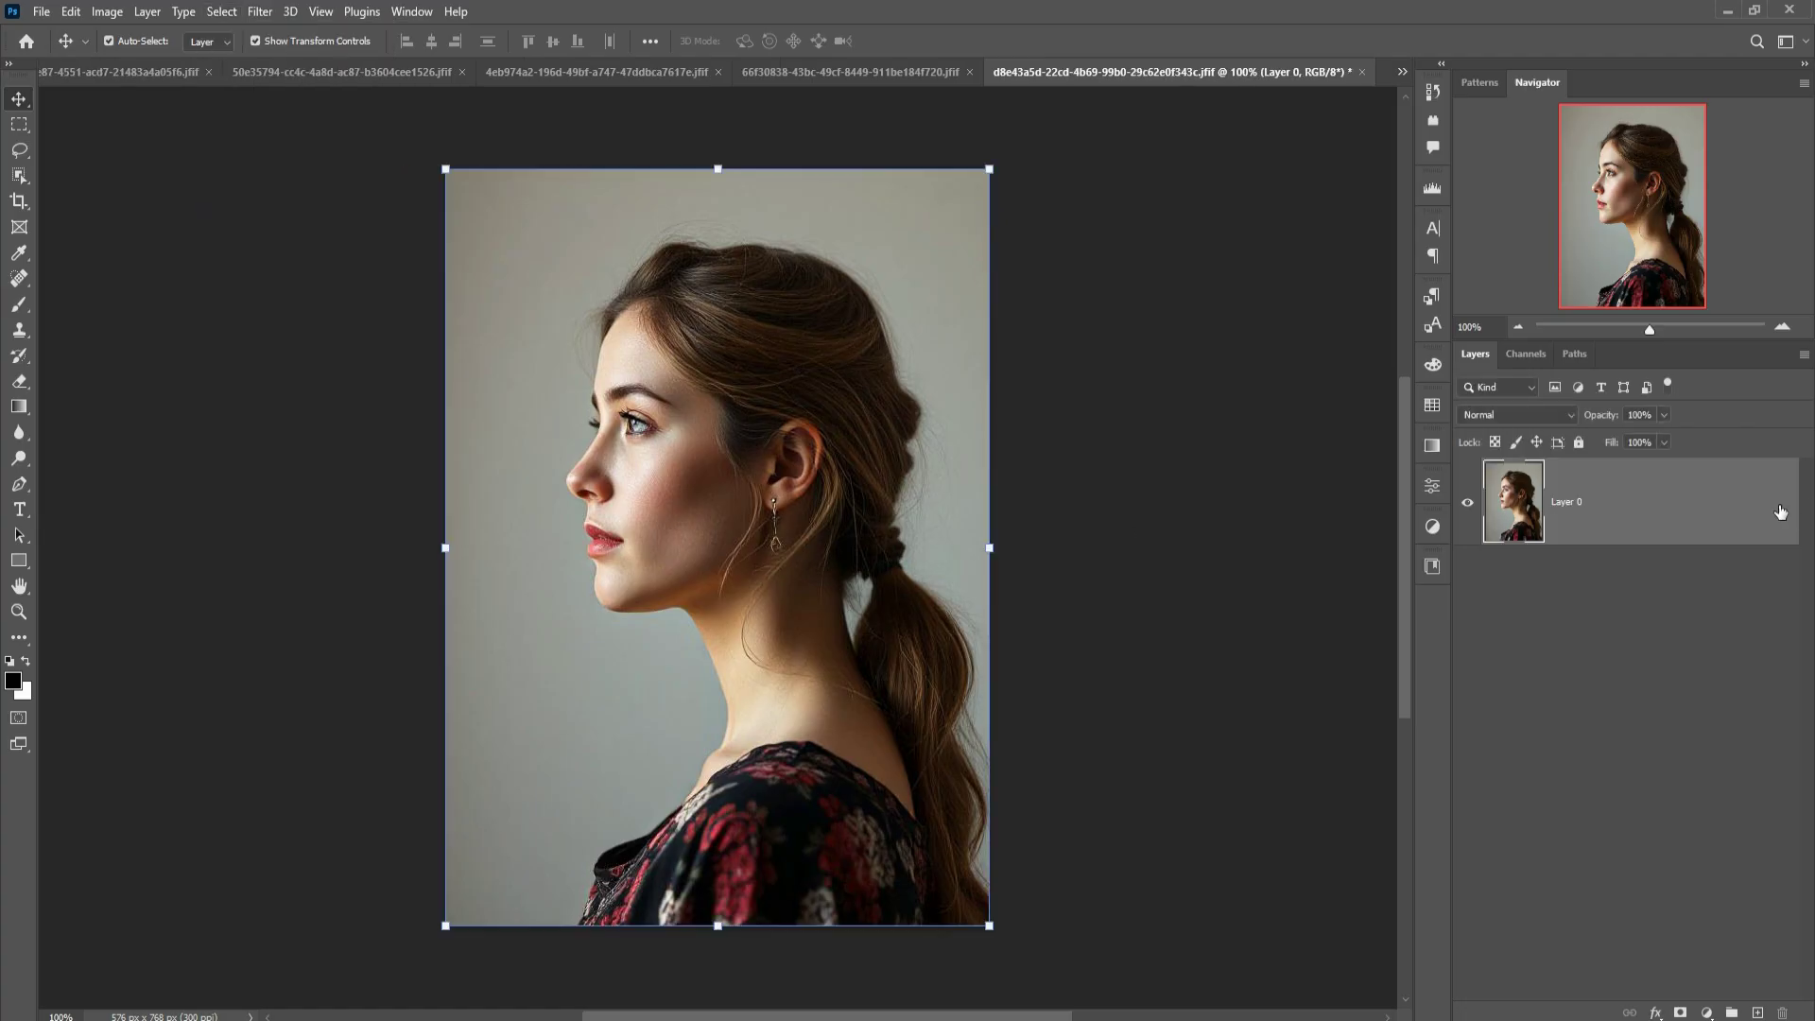
left_click(217, 13)
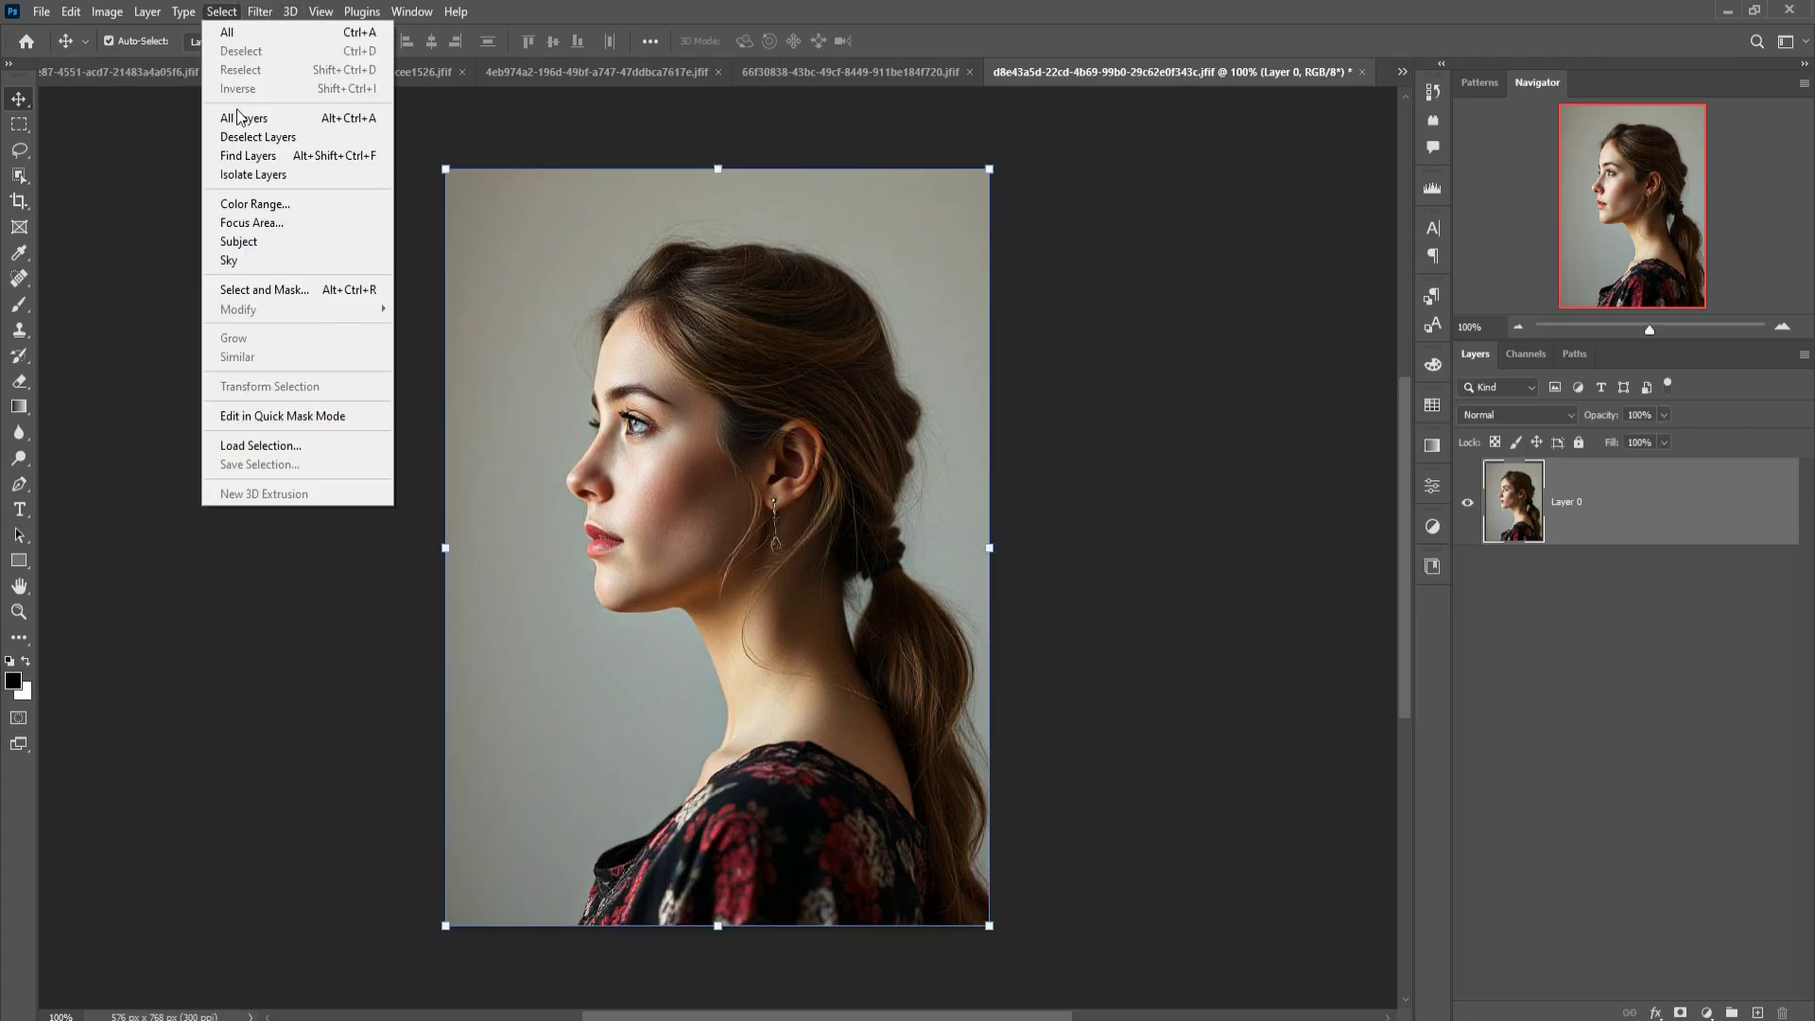
left_click(250, 241)
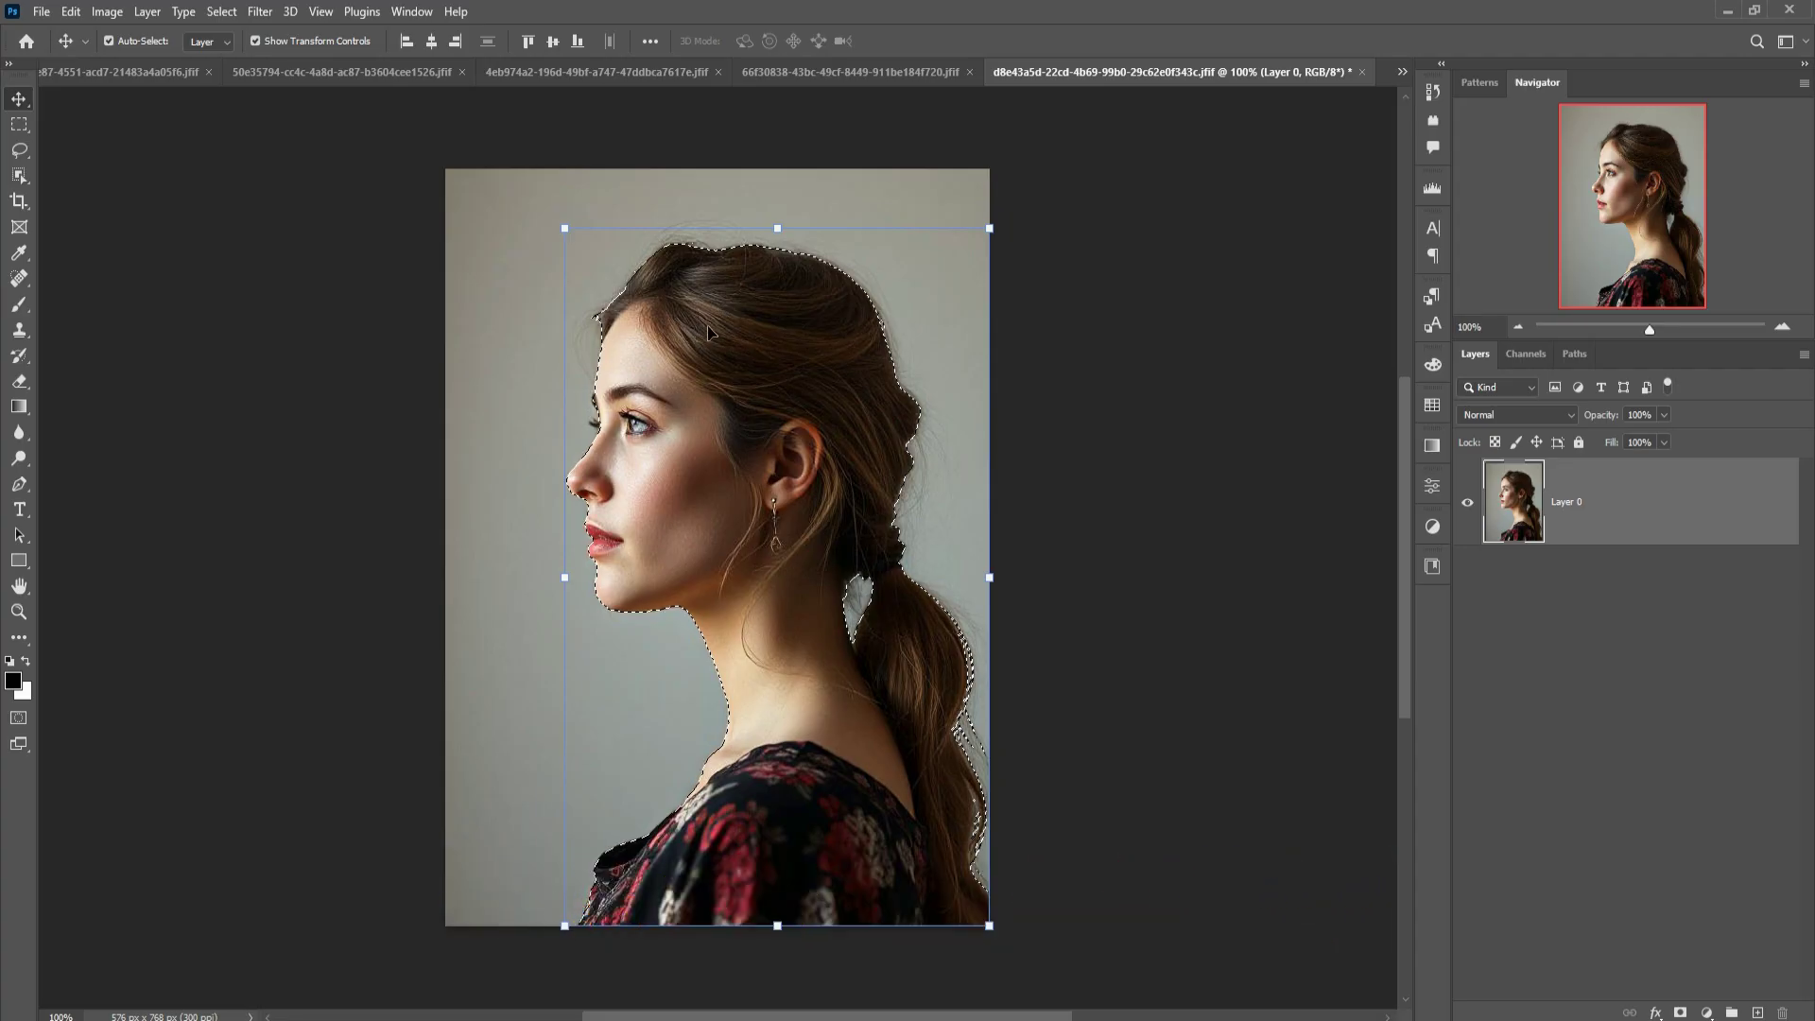
- Zoom in on the face and lasso-add the missing brow edge to the selection
key("ctrl+plus")
key("ctrl+plus")
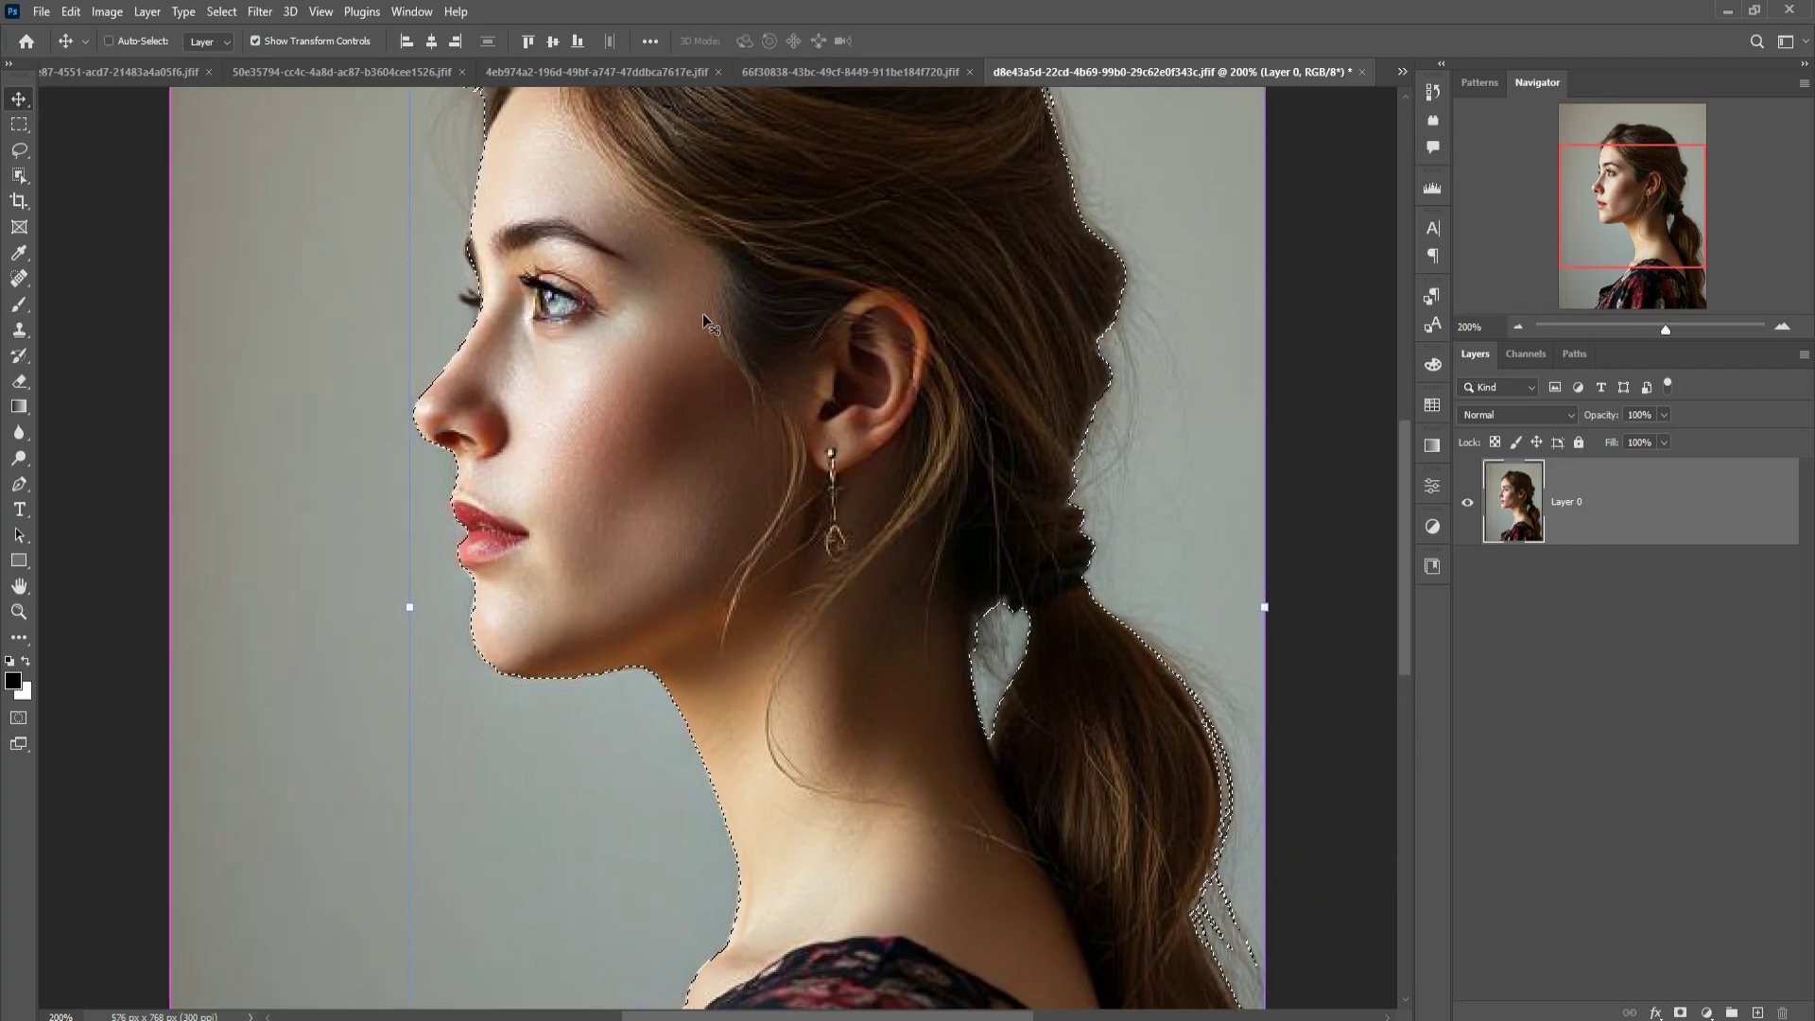
left_click_drag(532, 311, 820, 468)
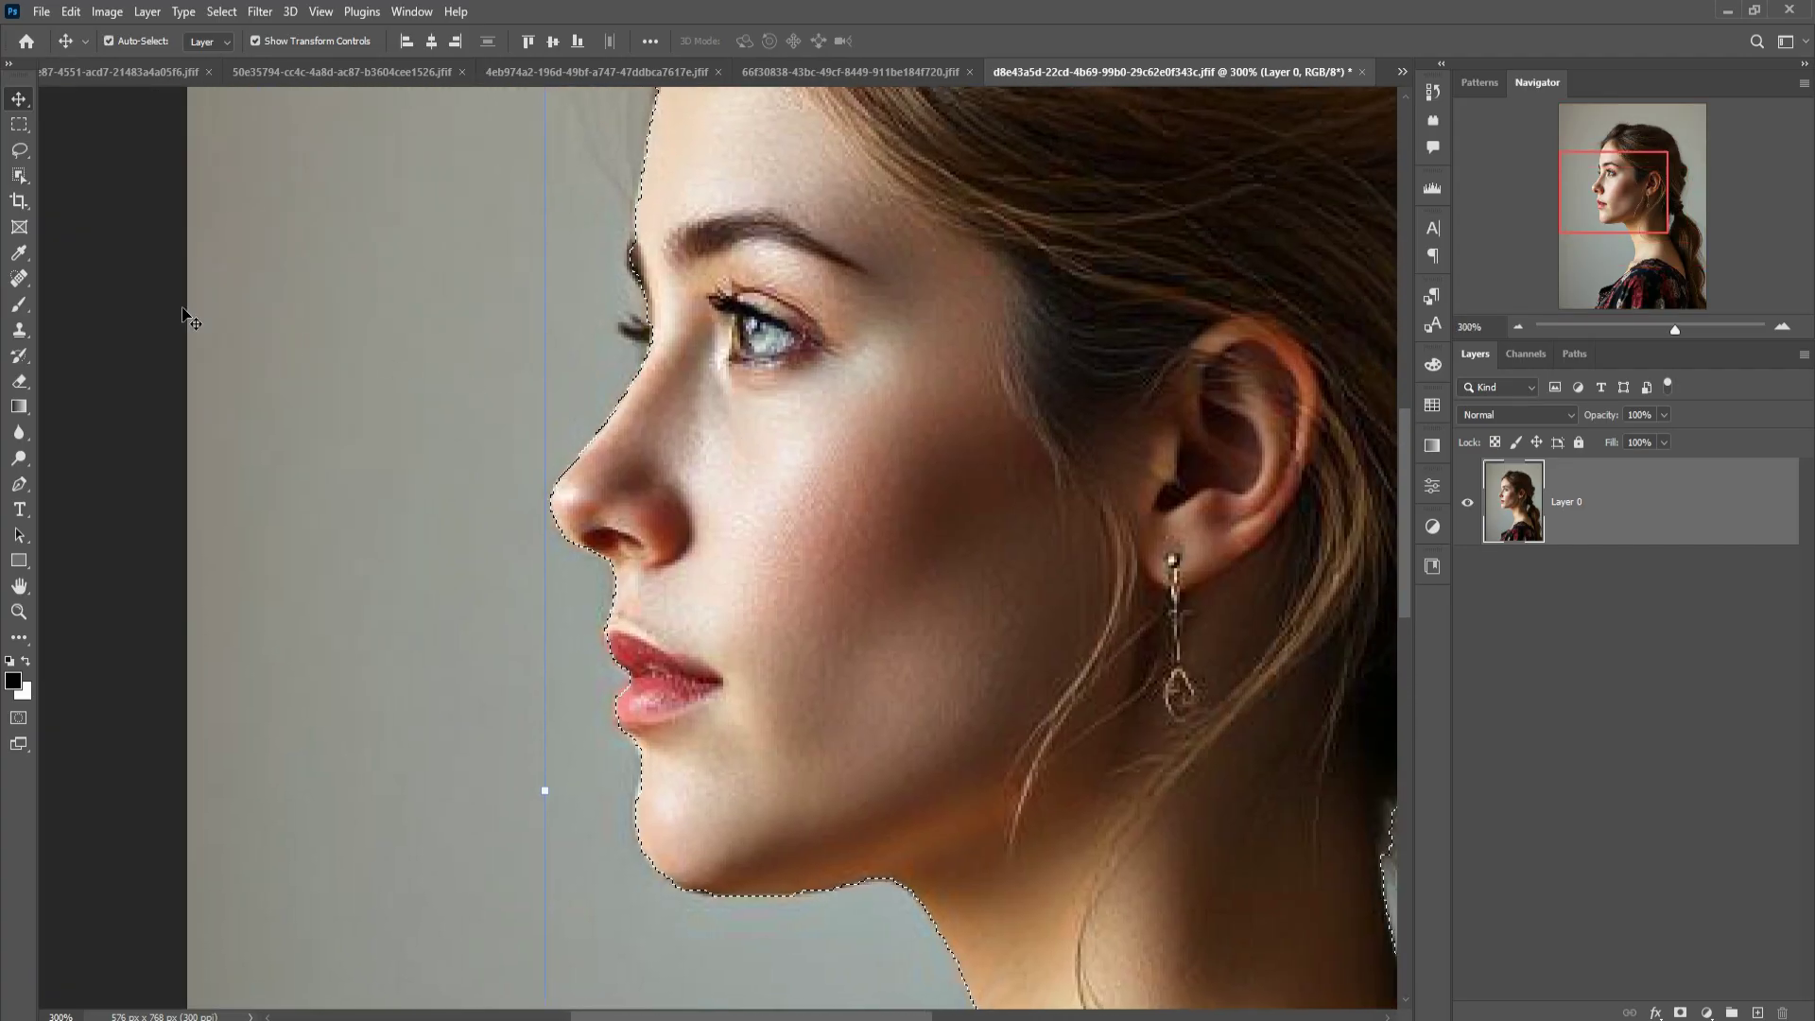
left_click(21, 153)
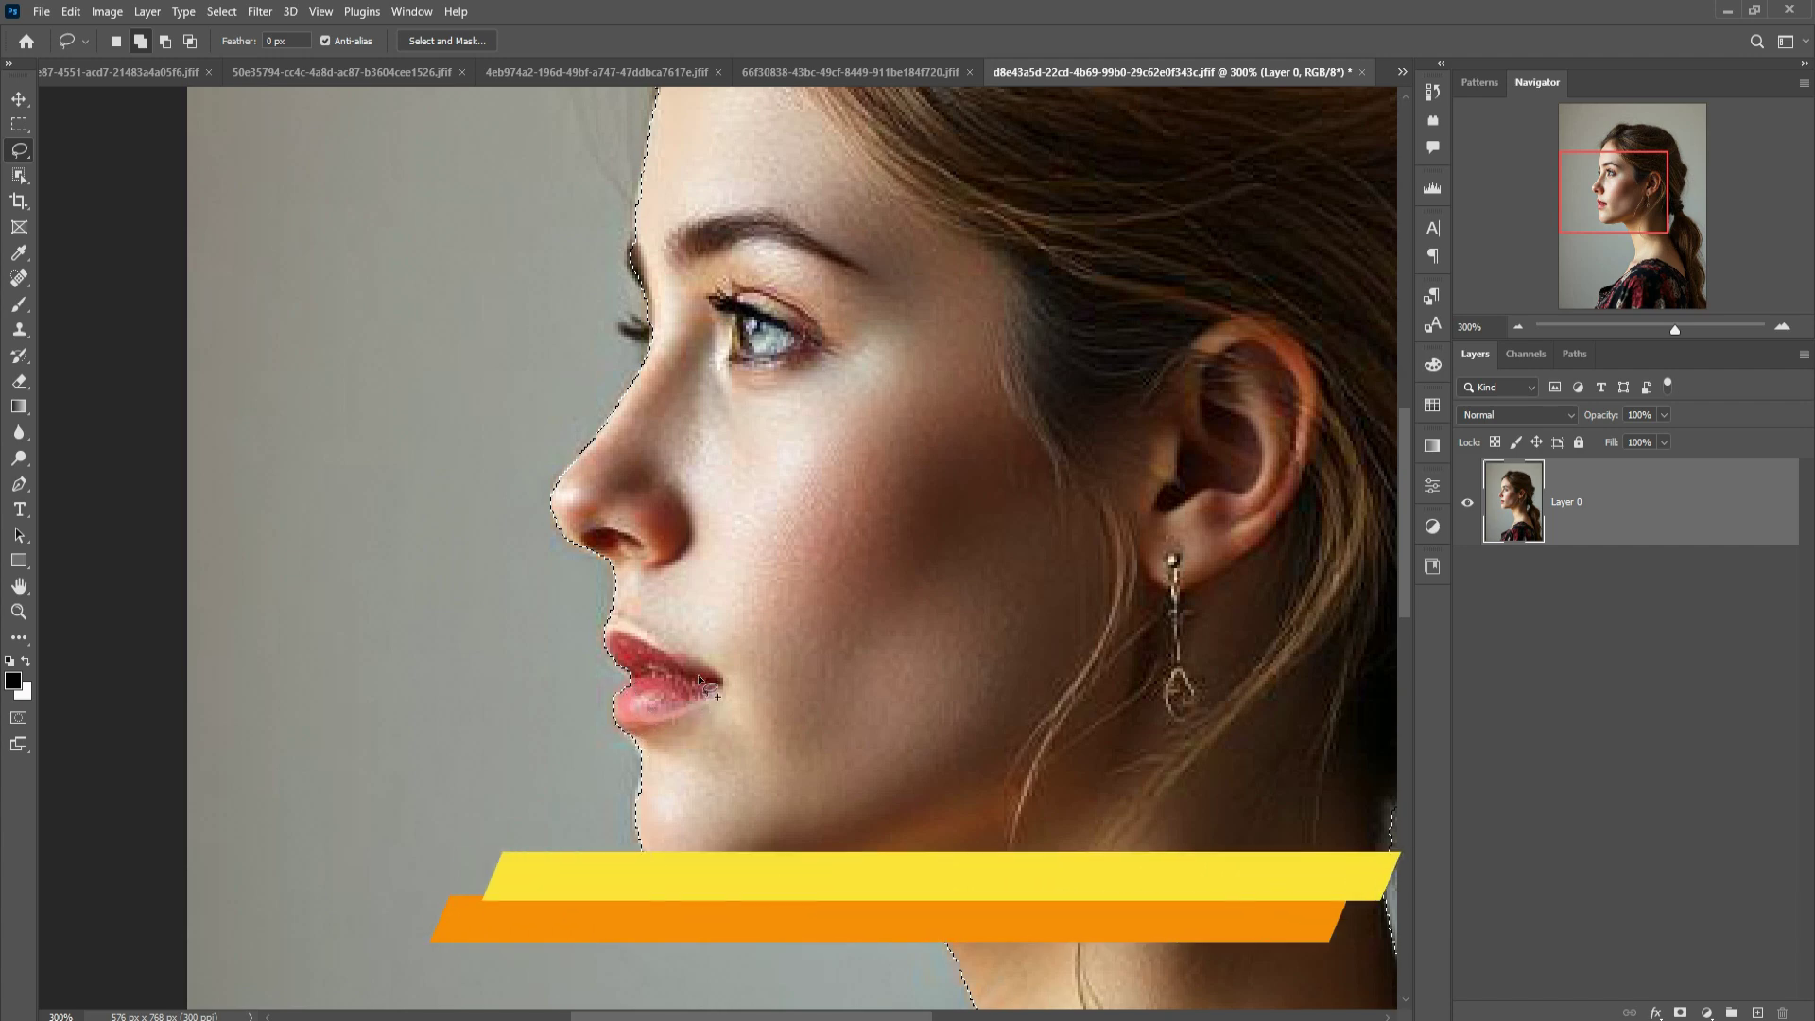
left_click_drag(700, 591, 693, 908)
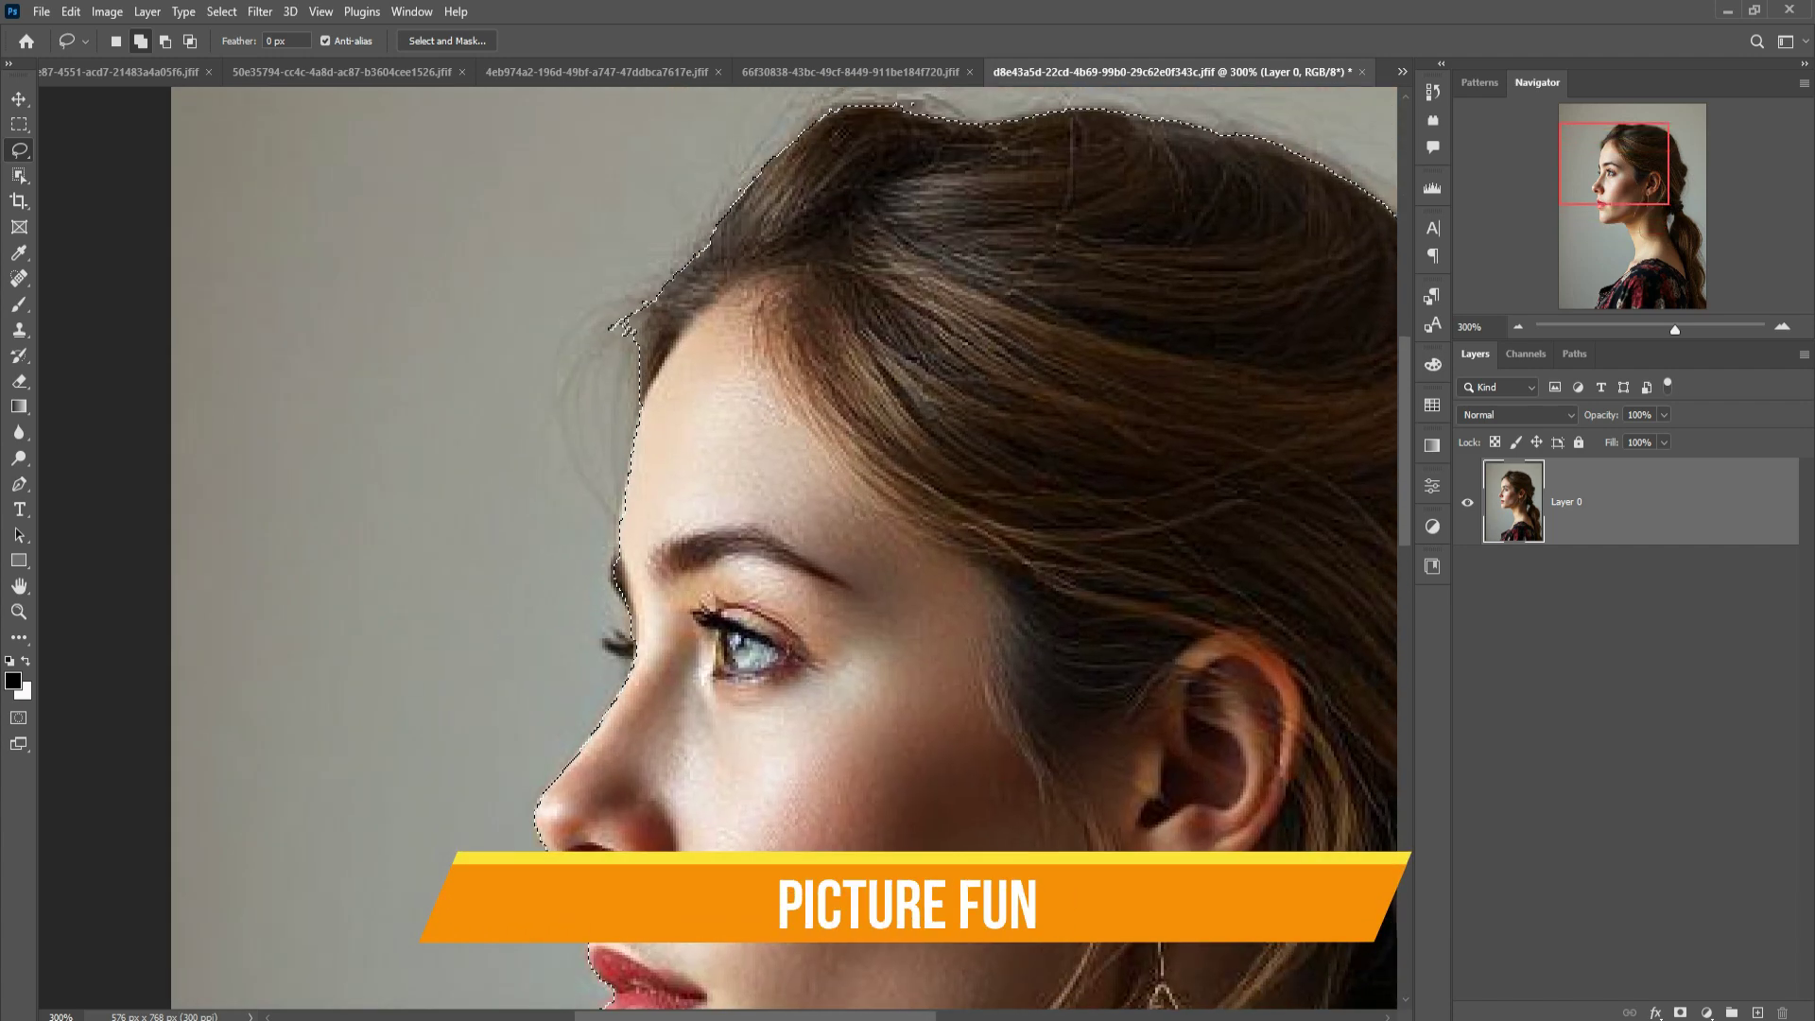
left_click_drag(621, 550, 615, 579)
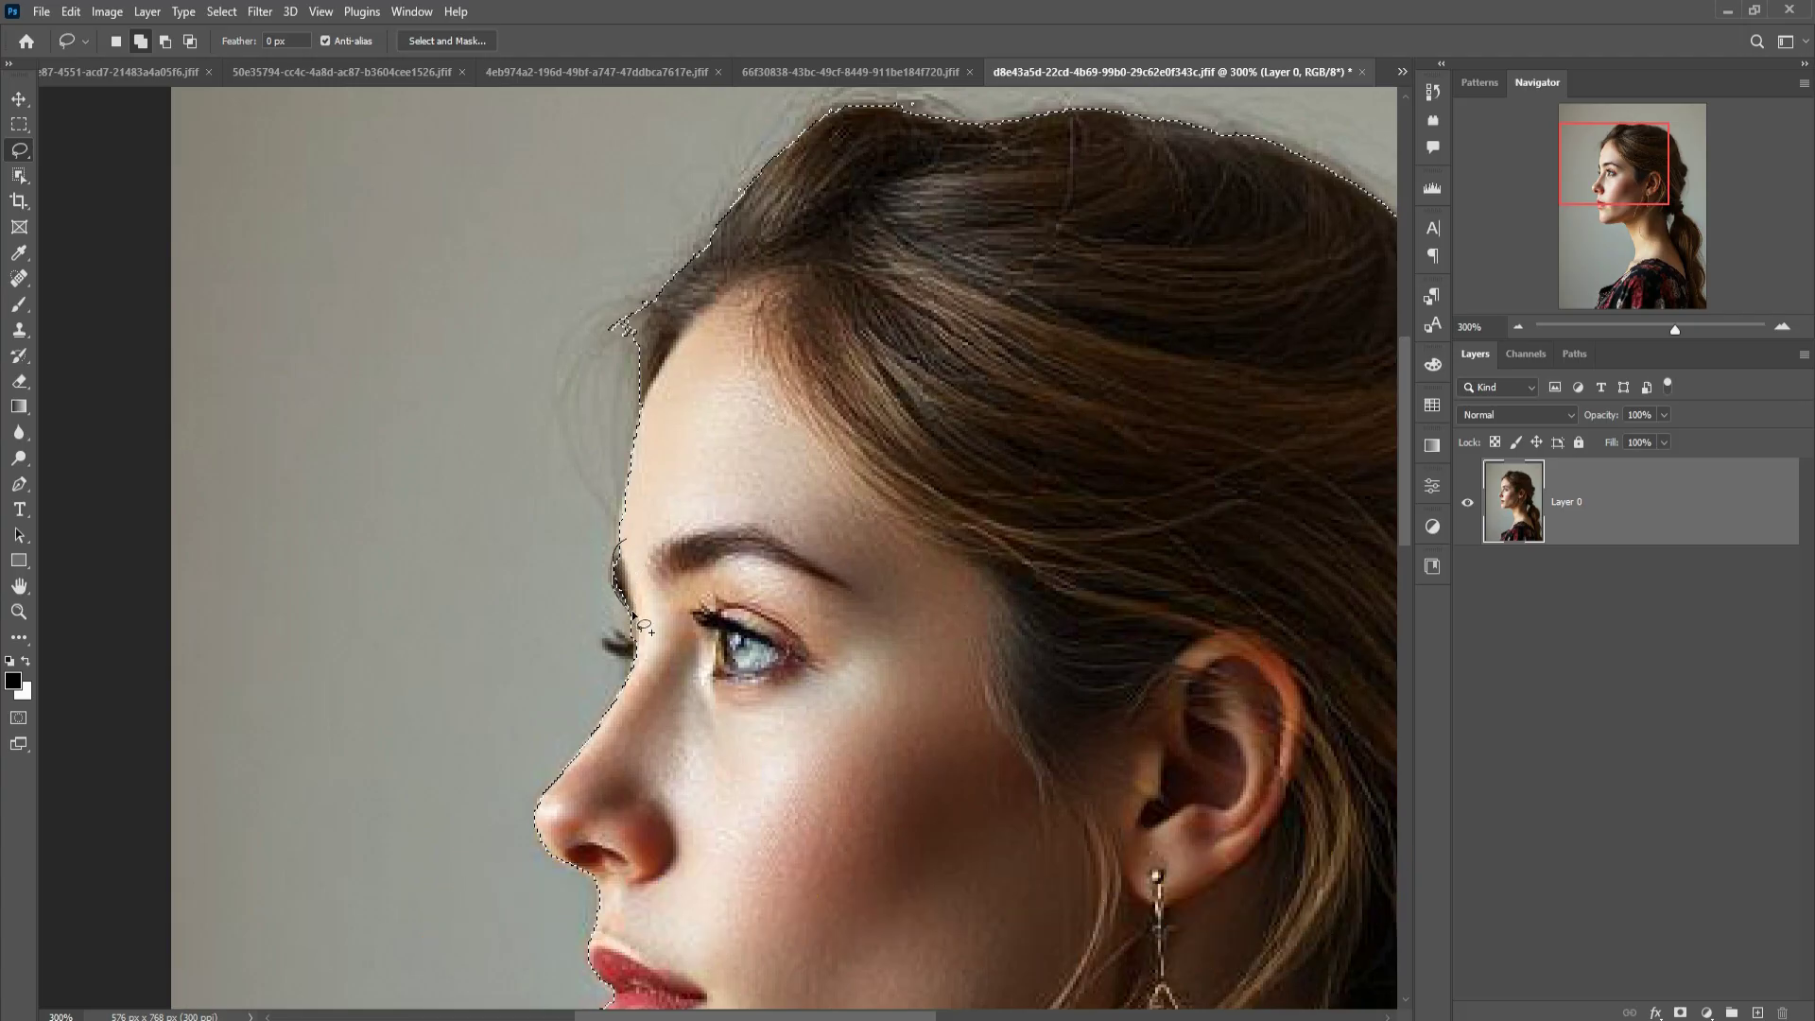
left_click_drag(635, 565, 628, 643)
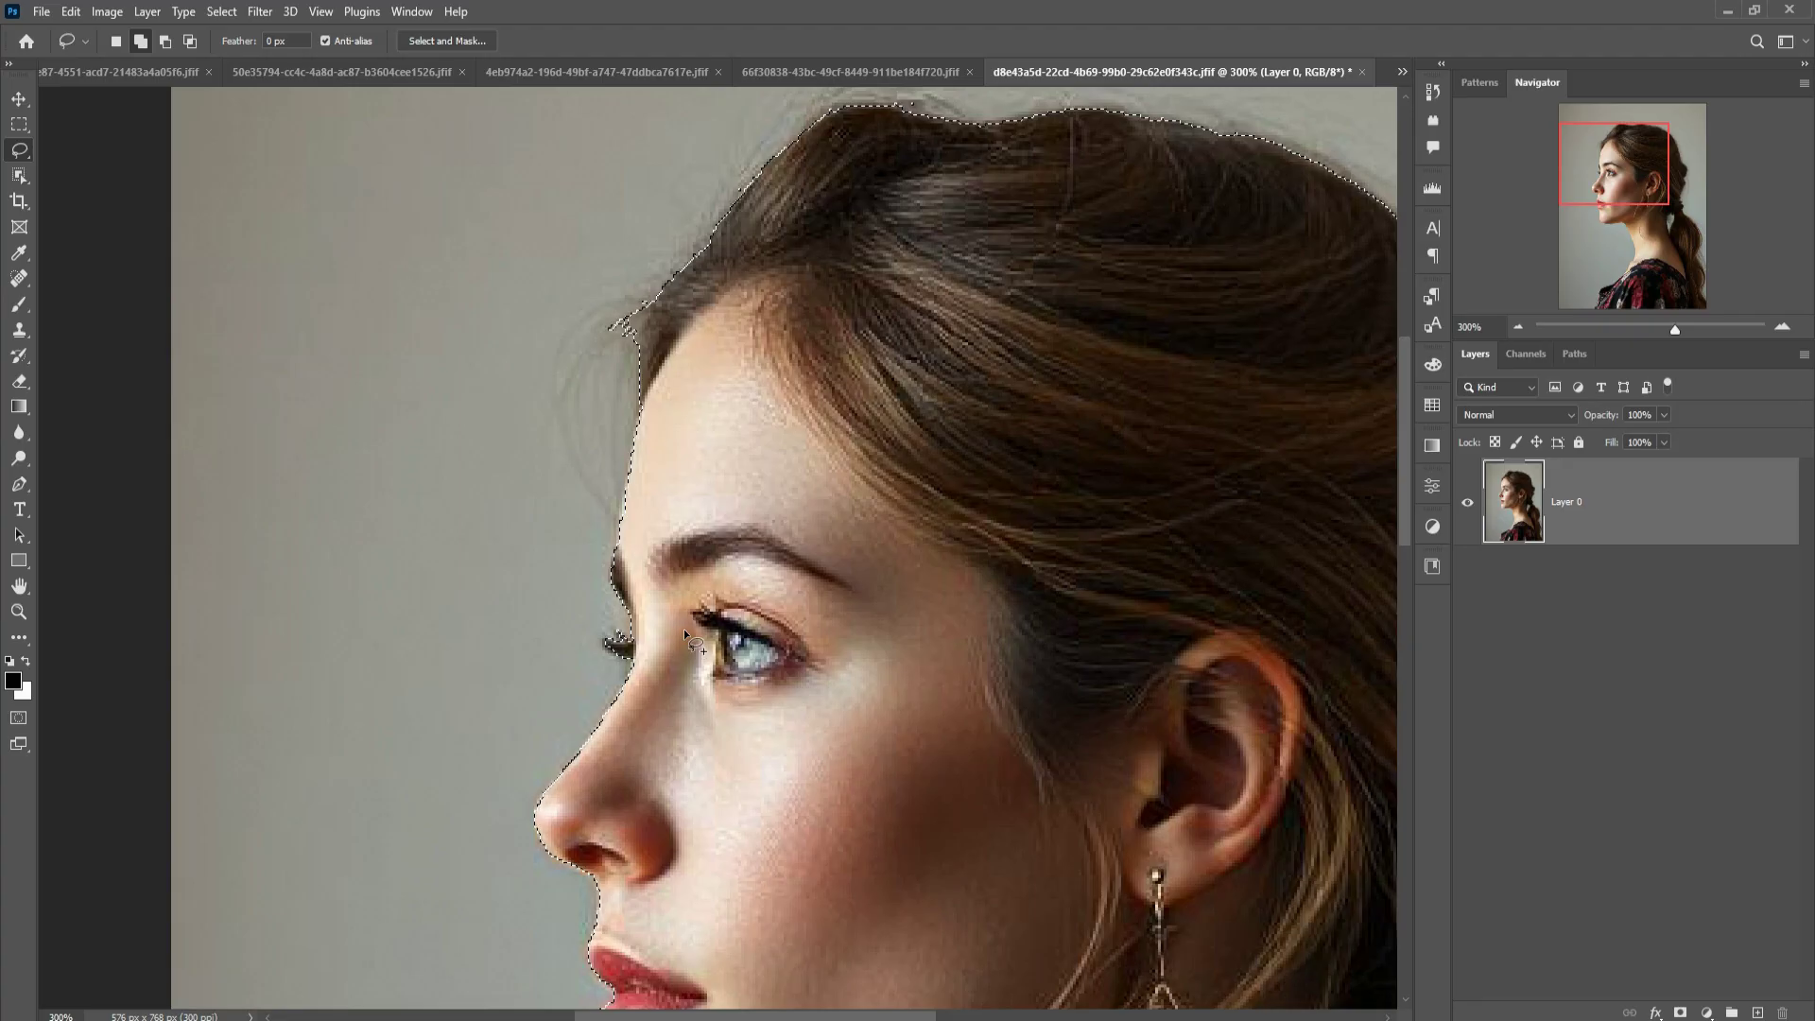
- Subtract the excess forehead area, check the jaw and ponytail edges, and restore Add mode
key("alt")
left_click_drag(642, 338, 642, 281)
left_click_drag(632, 395, 635, 401)
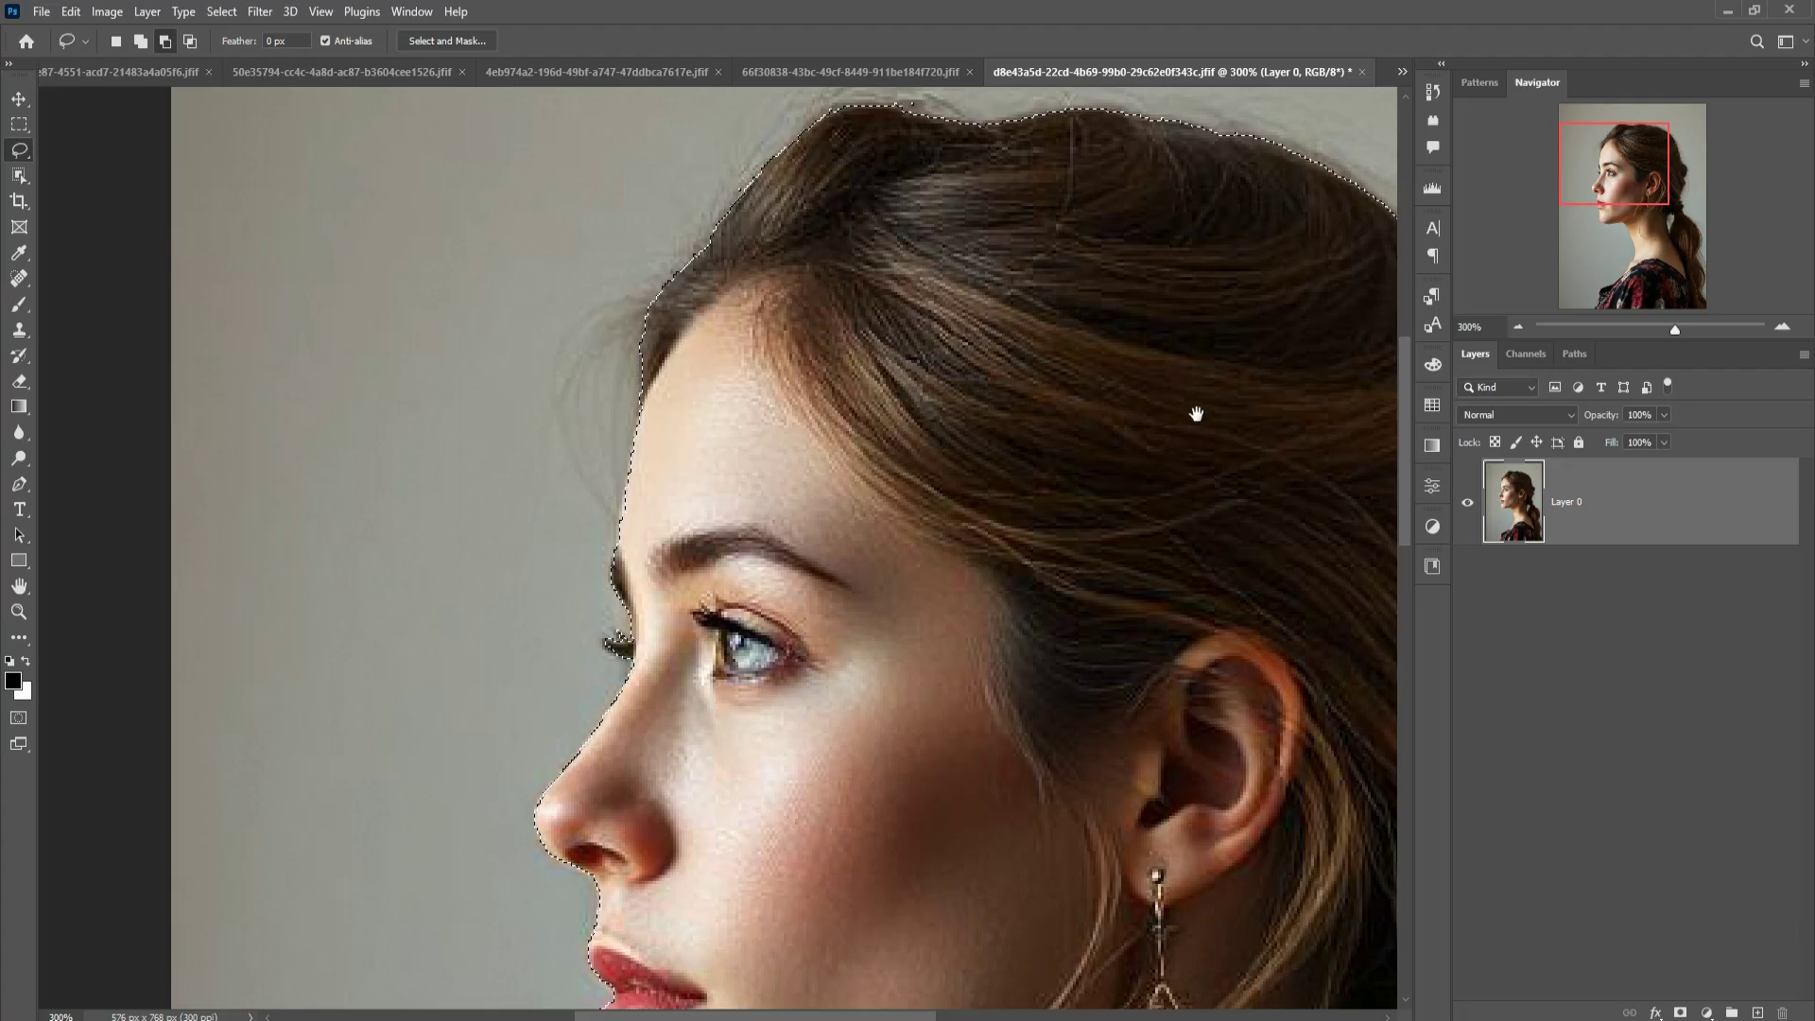
left_click_drag(1181, 378, 713, 215)
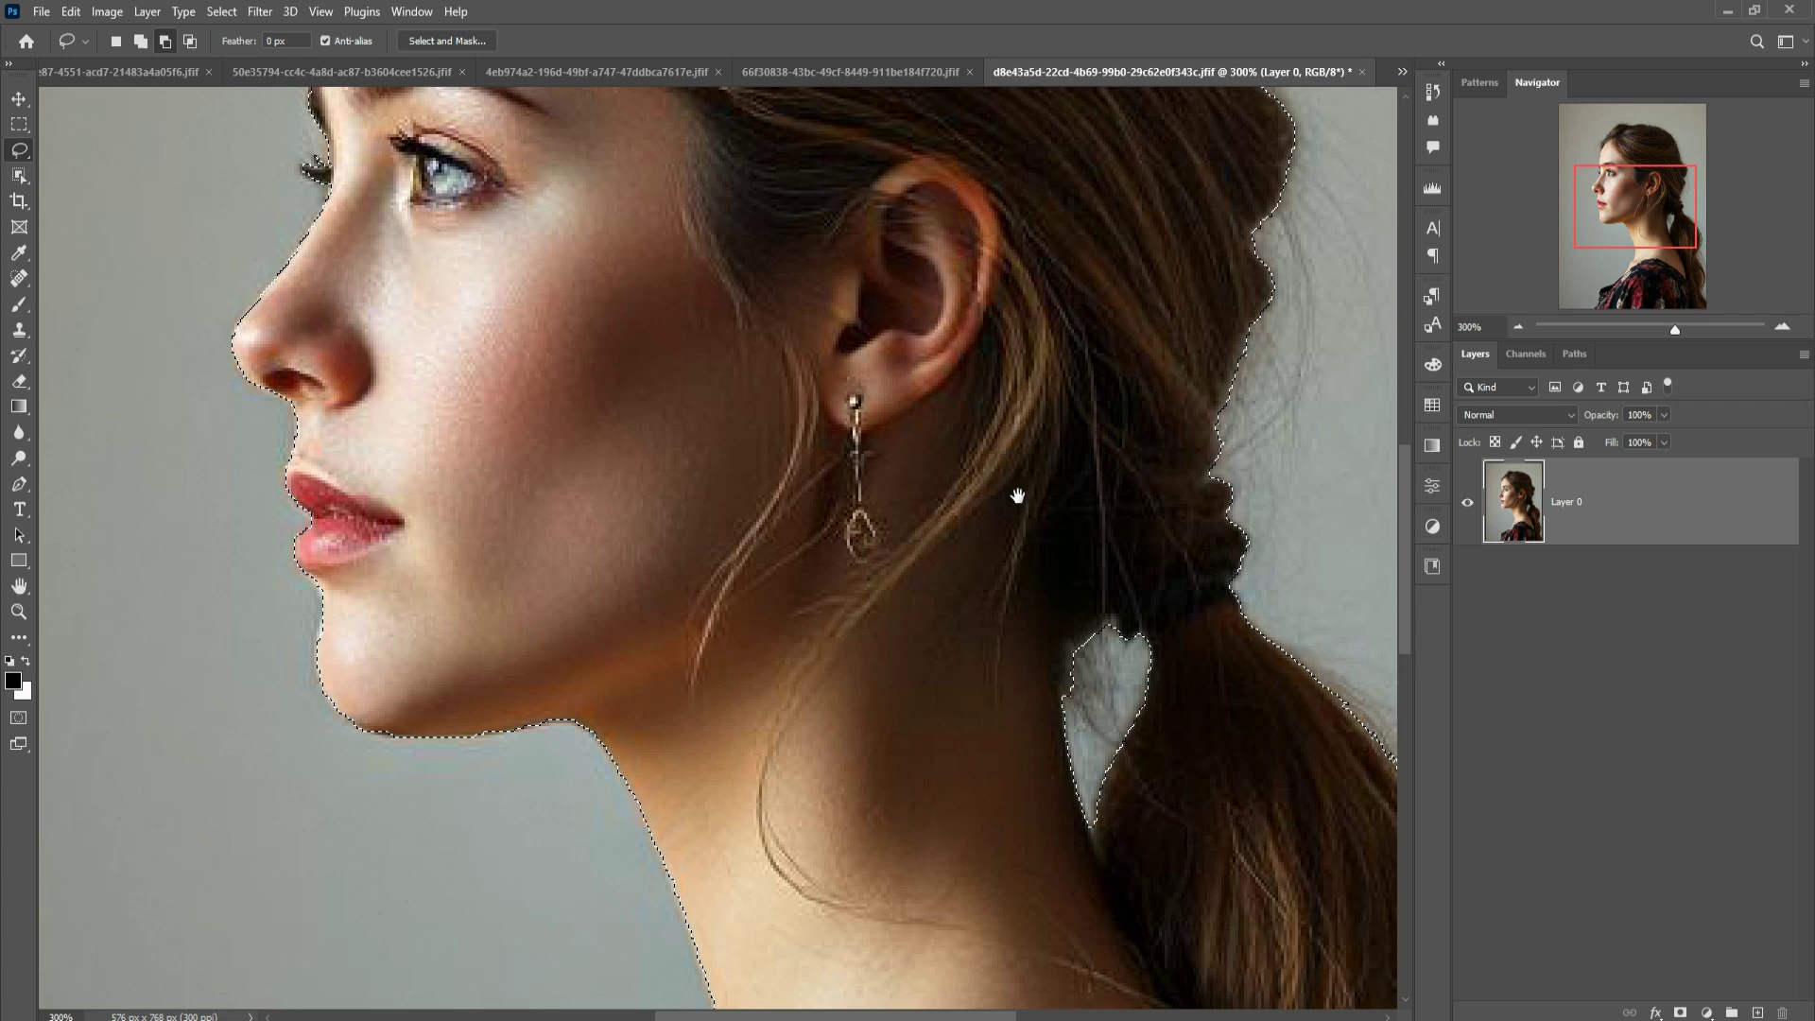
left_click_drag(1017, 496, 996, 383)
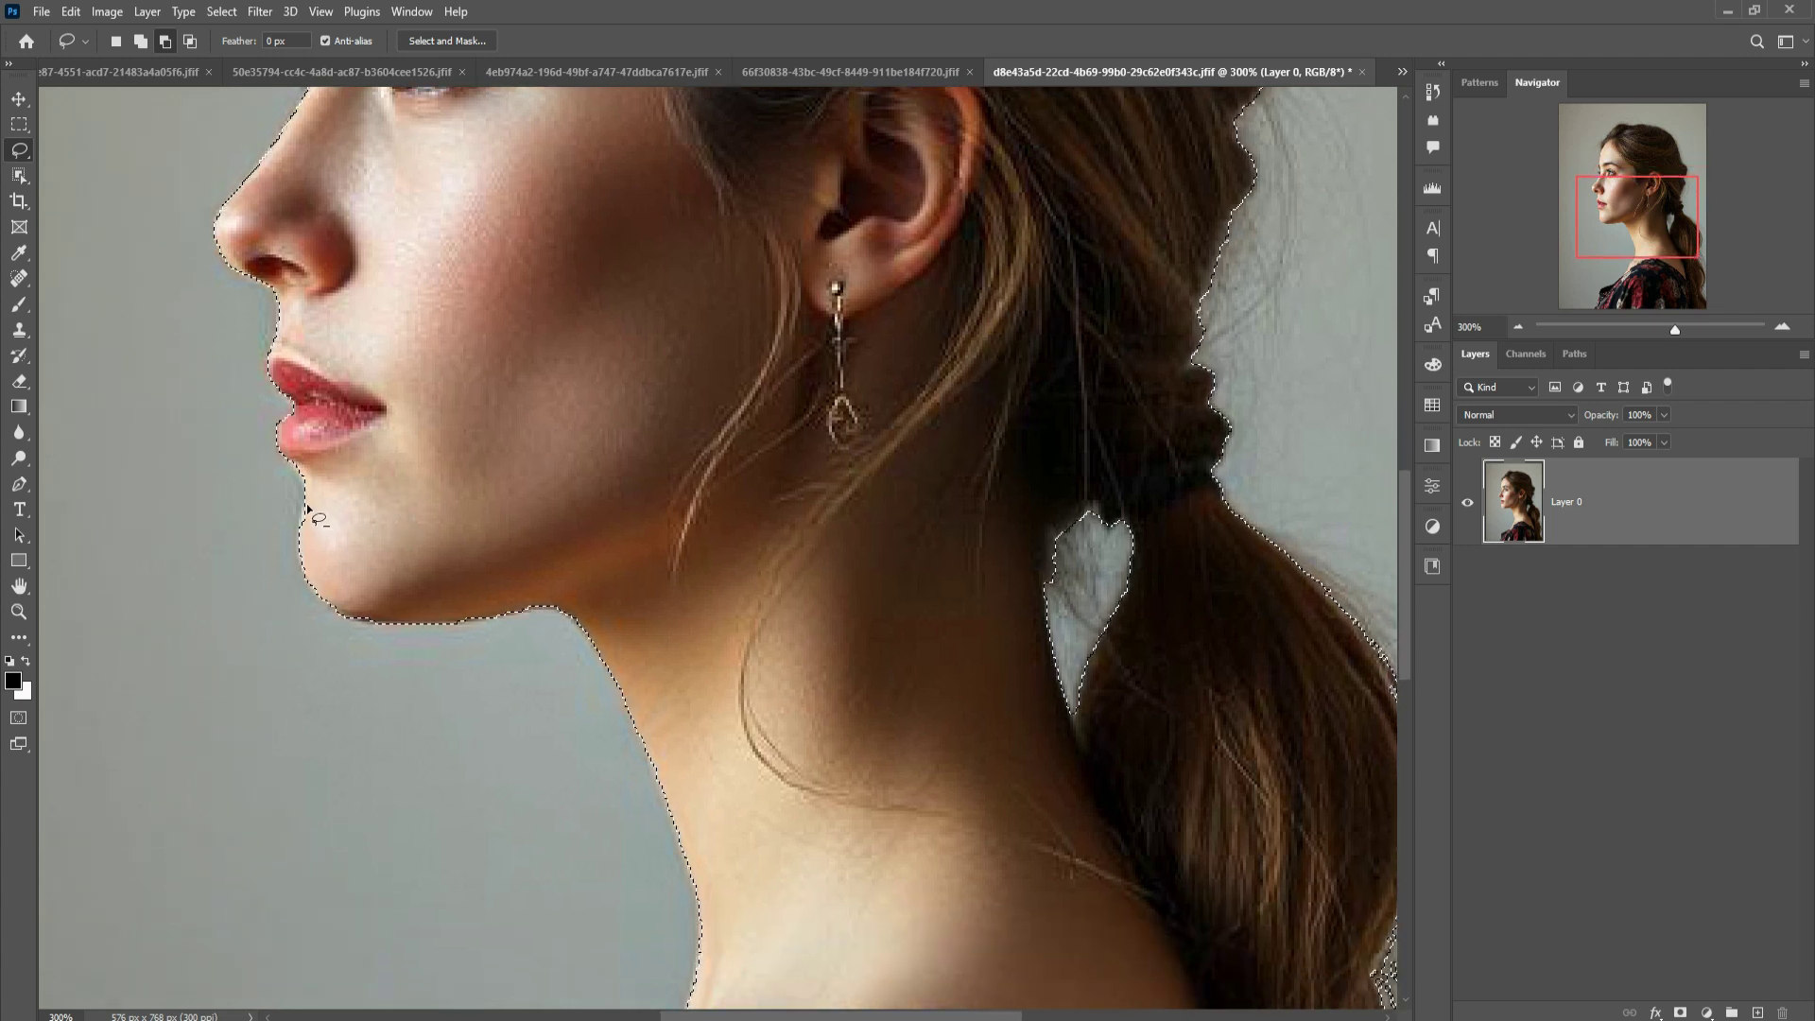
left_click(140, 40)
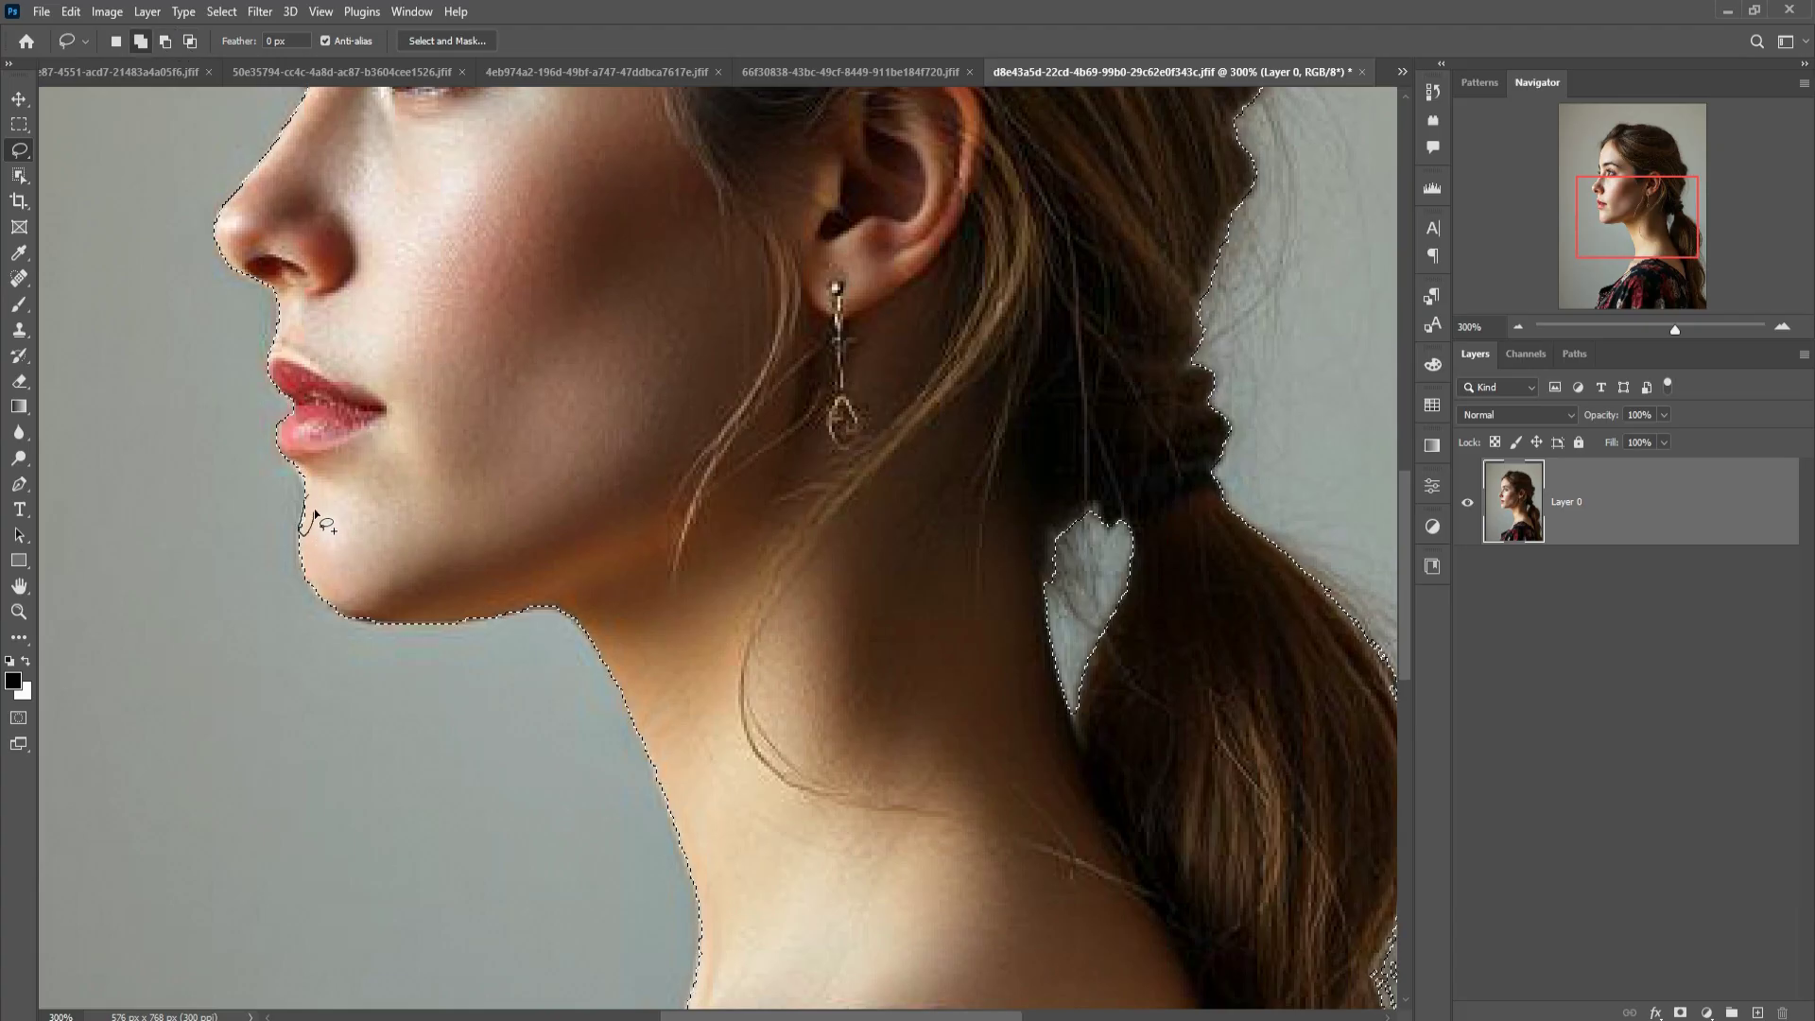
- Create a new 1280×720 px, 300 ppi document
key("v")
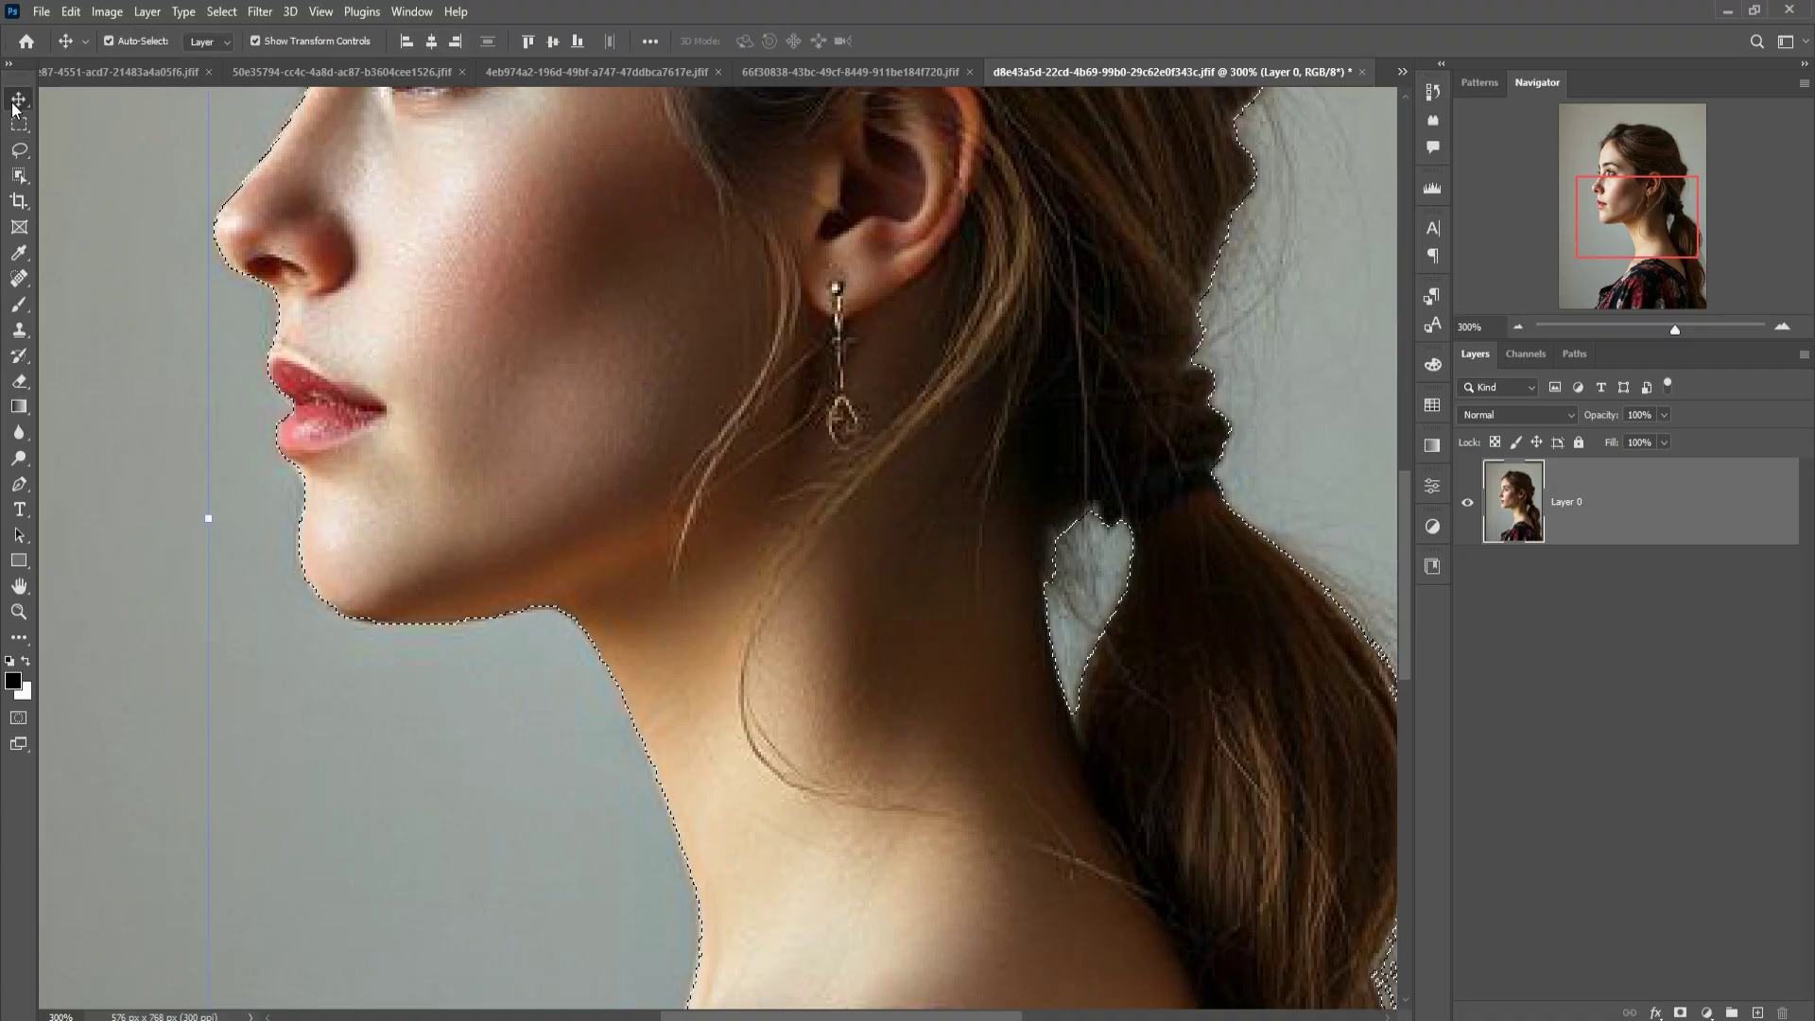
left_click(42, 11)
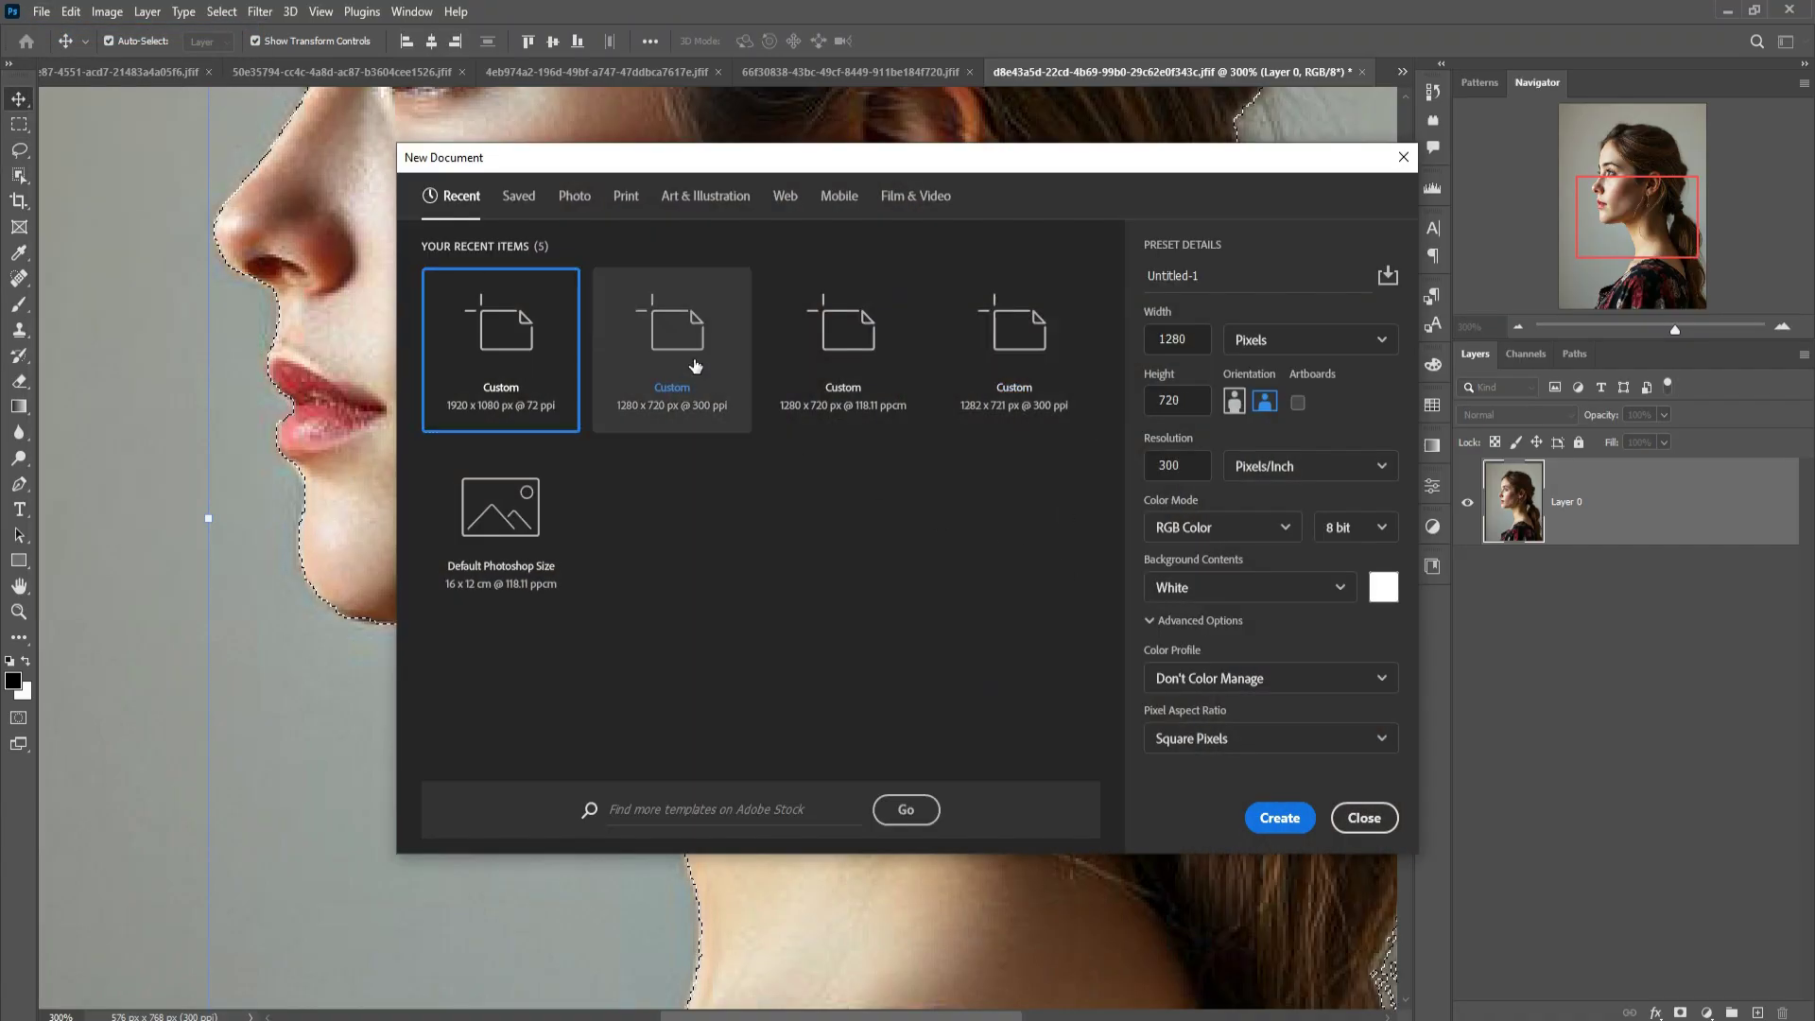
left_click(696, 365)
left_click(1275, 817)
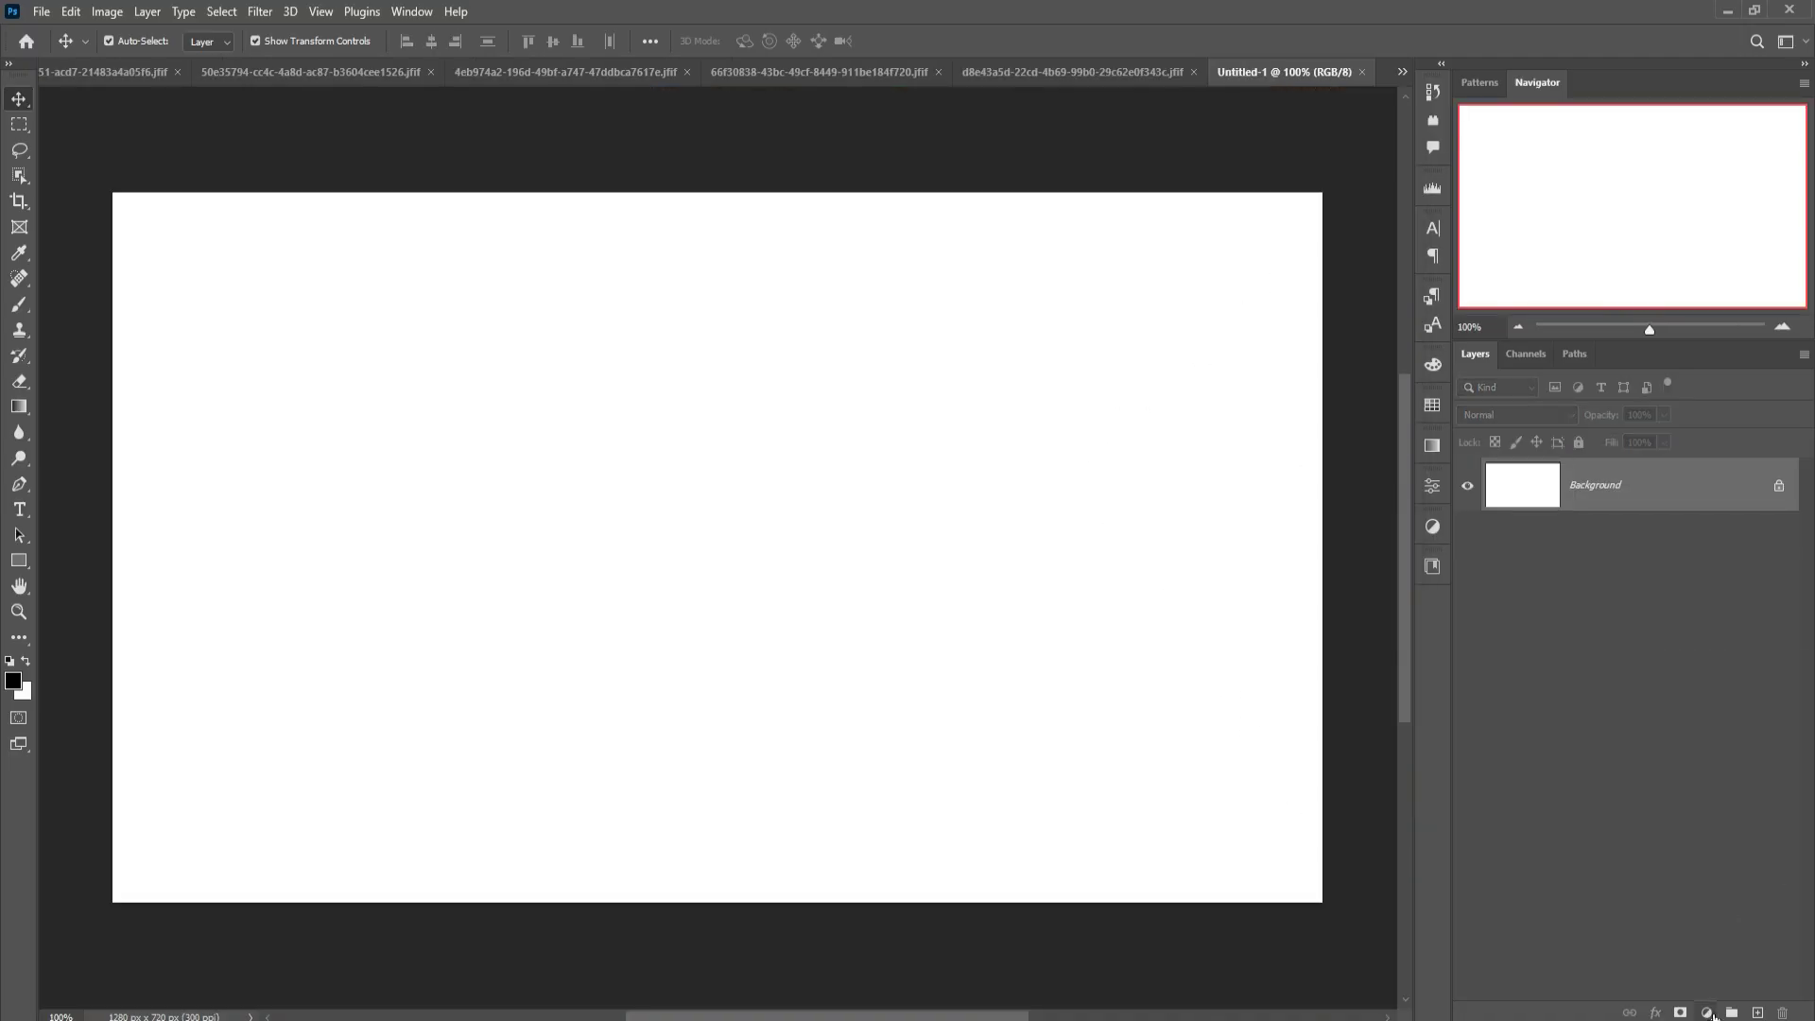
- Fill the new document with a black Solid Color layer, then return to the portrait
left_click(1713, 1012)
left_click(1726, 667)
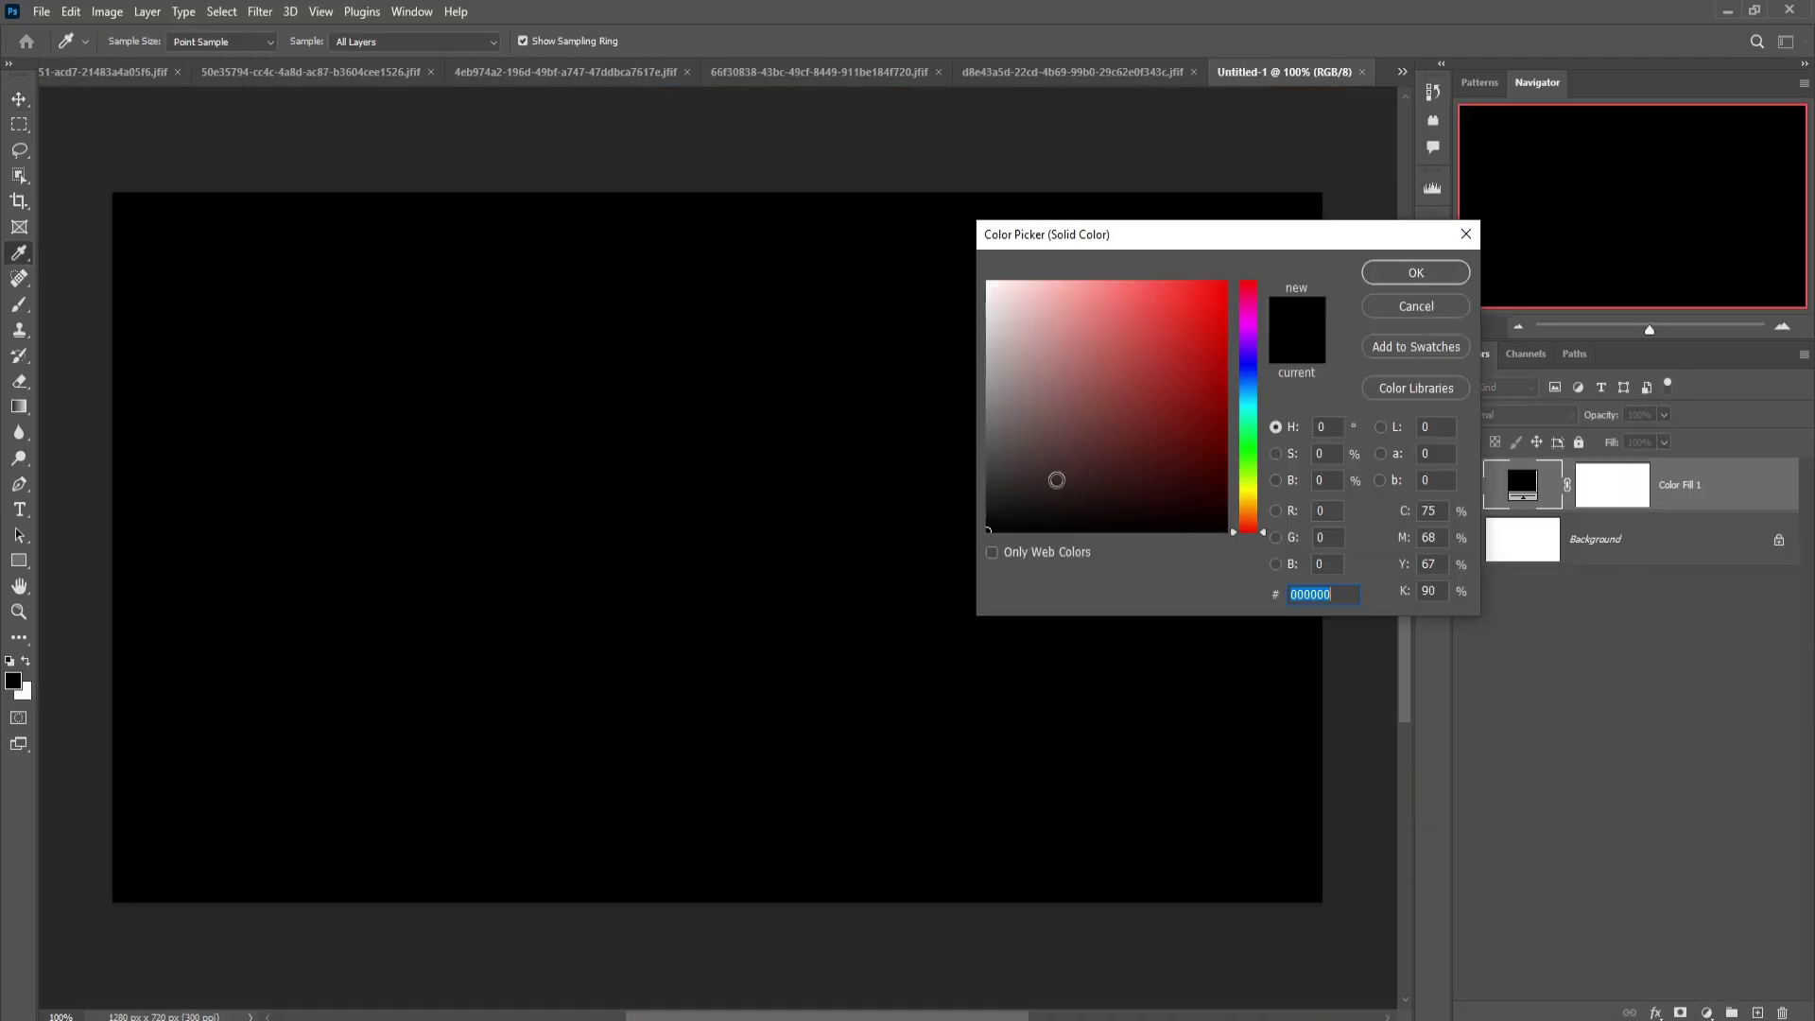
left_click(1415, 274)
key("v")
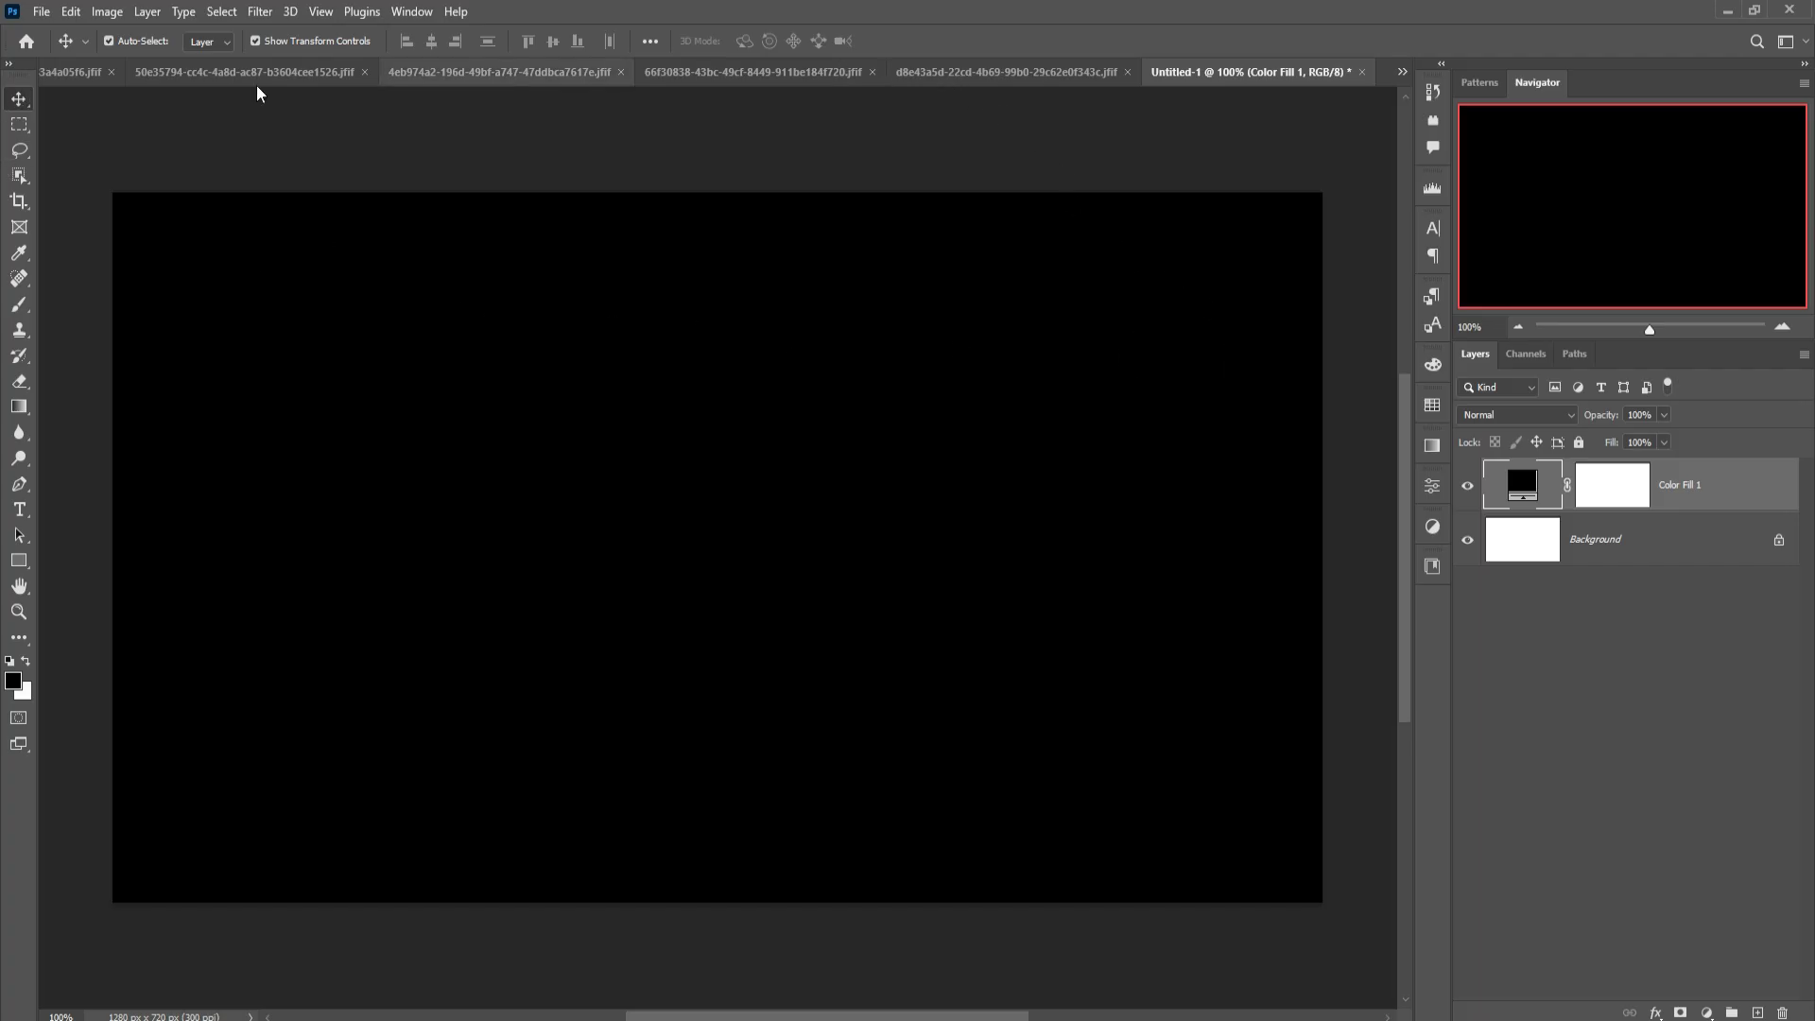
left_click(949, 71)
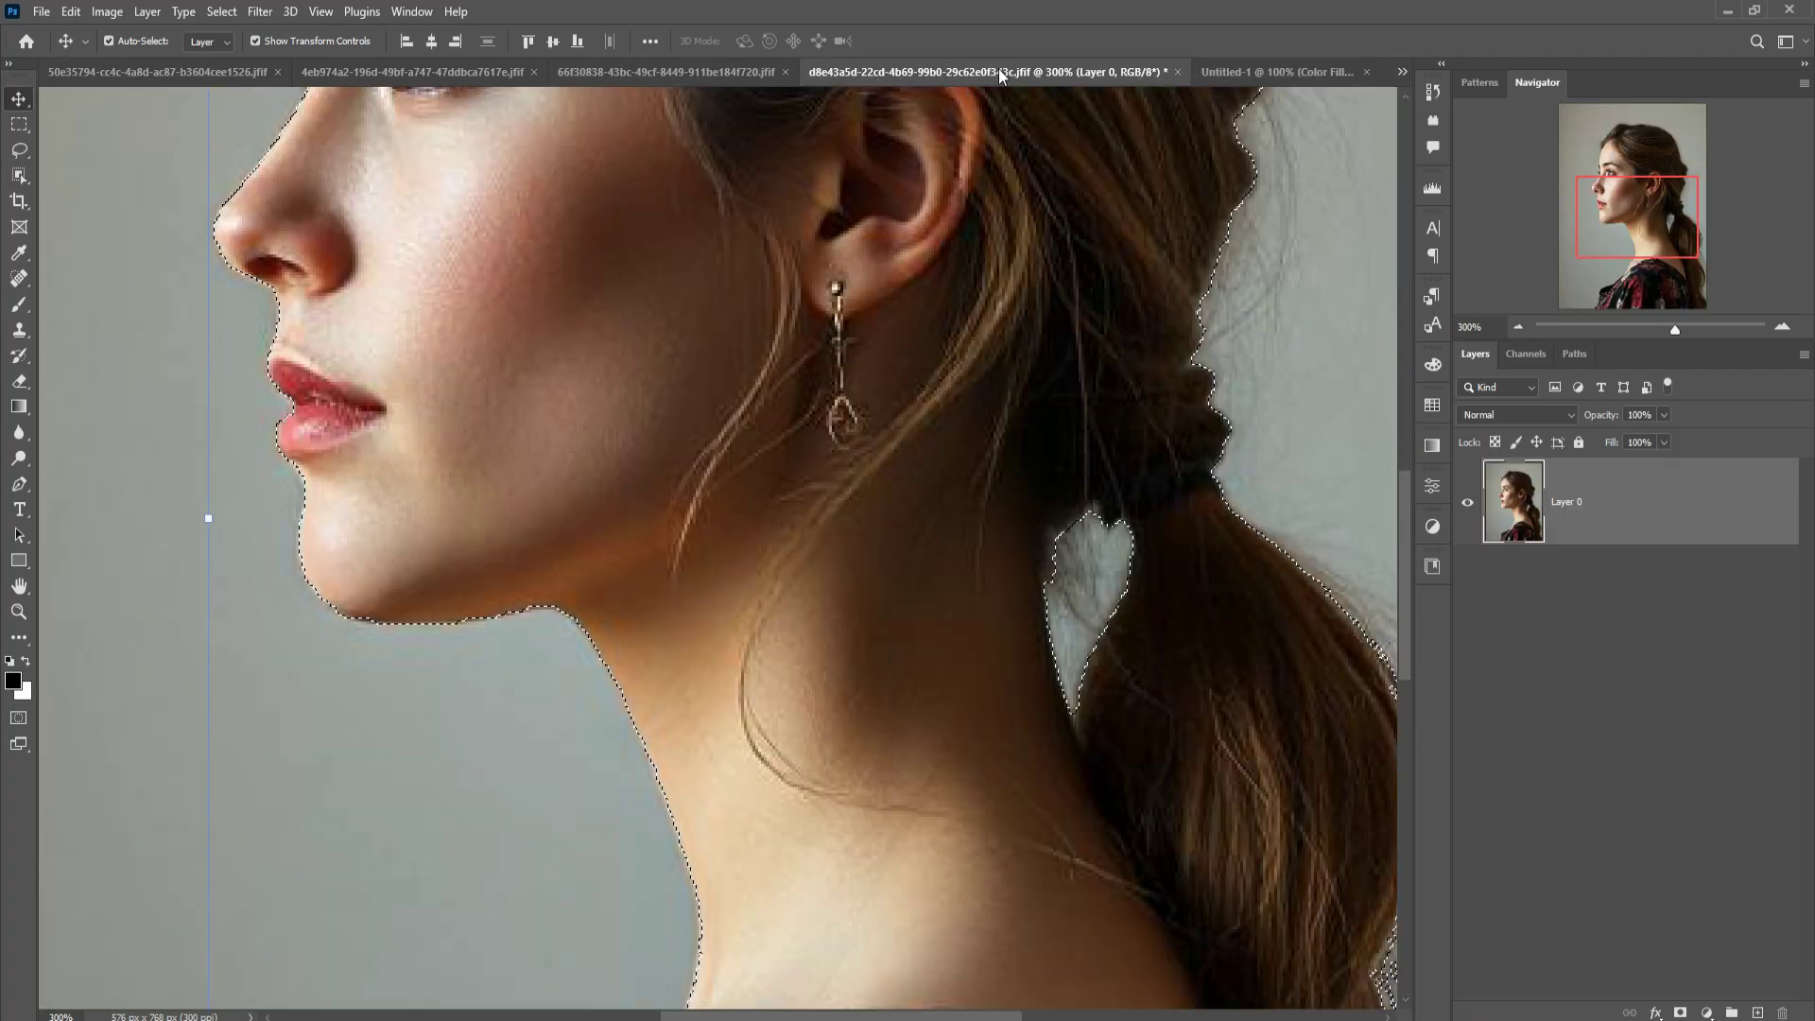
- Drag the selected woman onto the black canvas and tuck the portrait window aside
left_click_drag(1002, 70, 1002, 196)
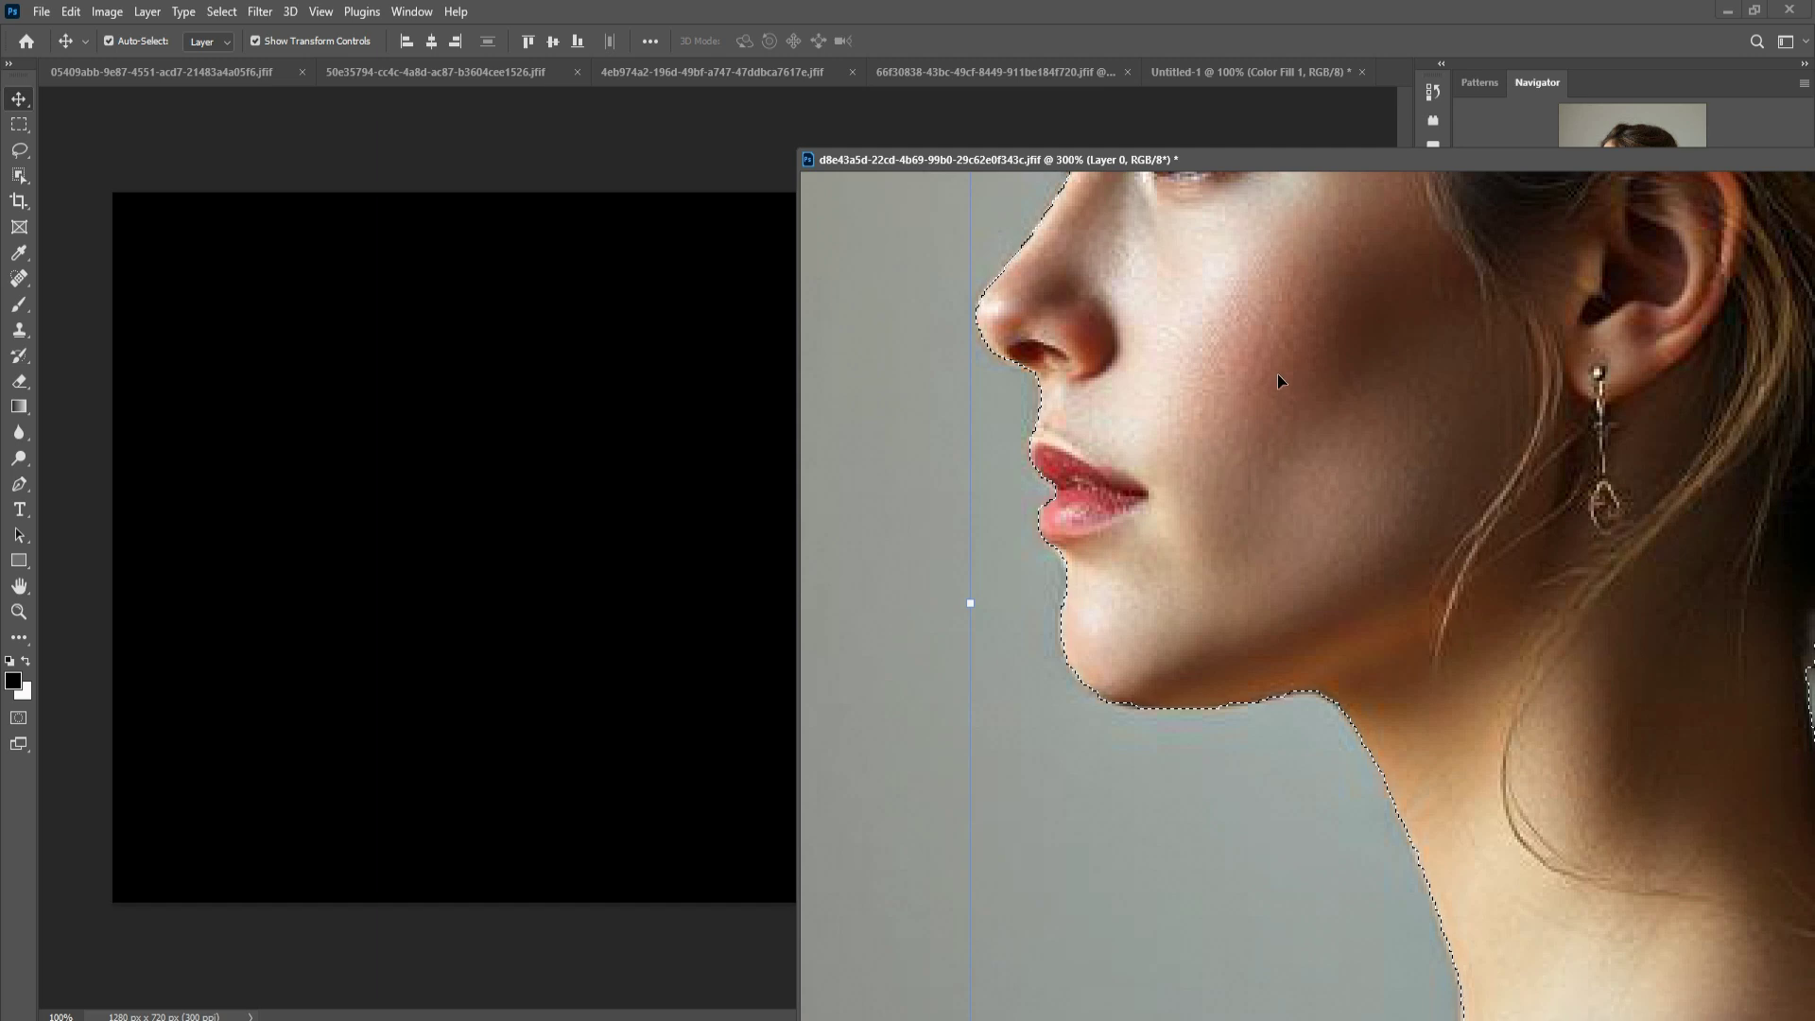
left_click_drag(1280, 374, 583, 507)
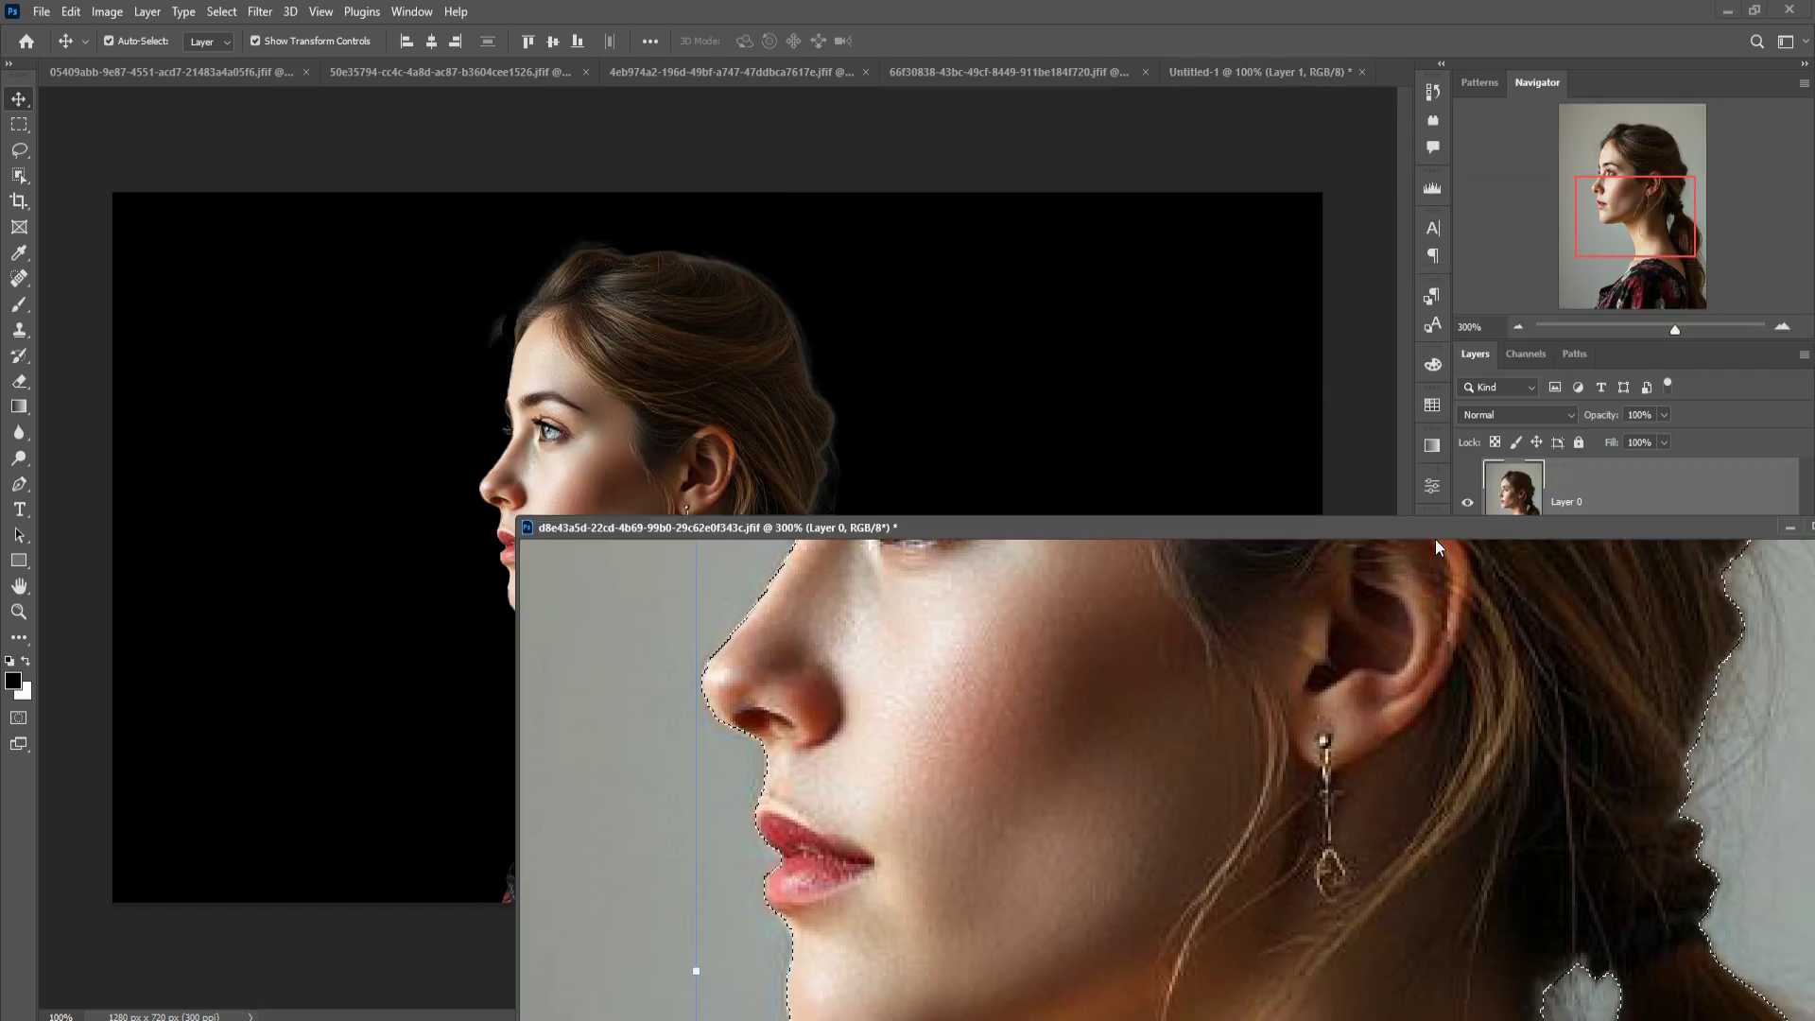
left_click_drag(1724, 164, 1403, 557)
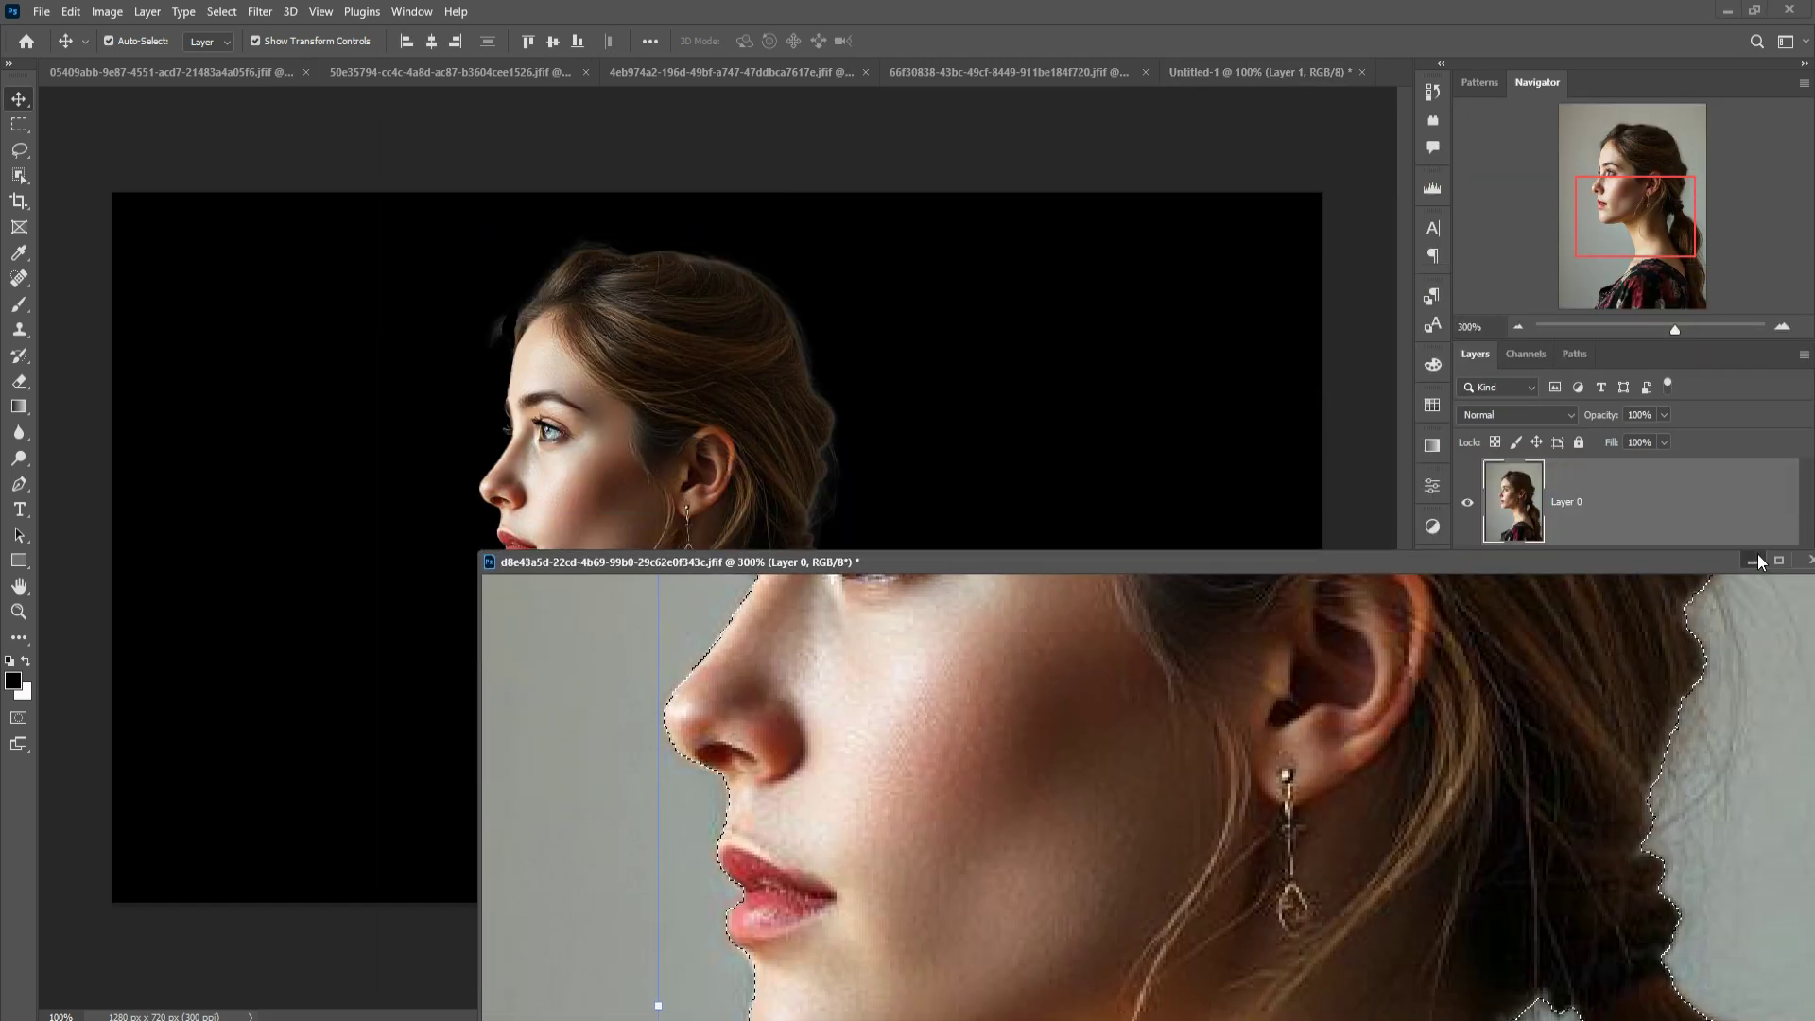
left_click(702, 553)
- Clear a stray lasso selection near the hairline and inspect the cutout edges
left_click(18, 149)
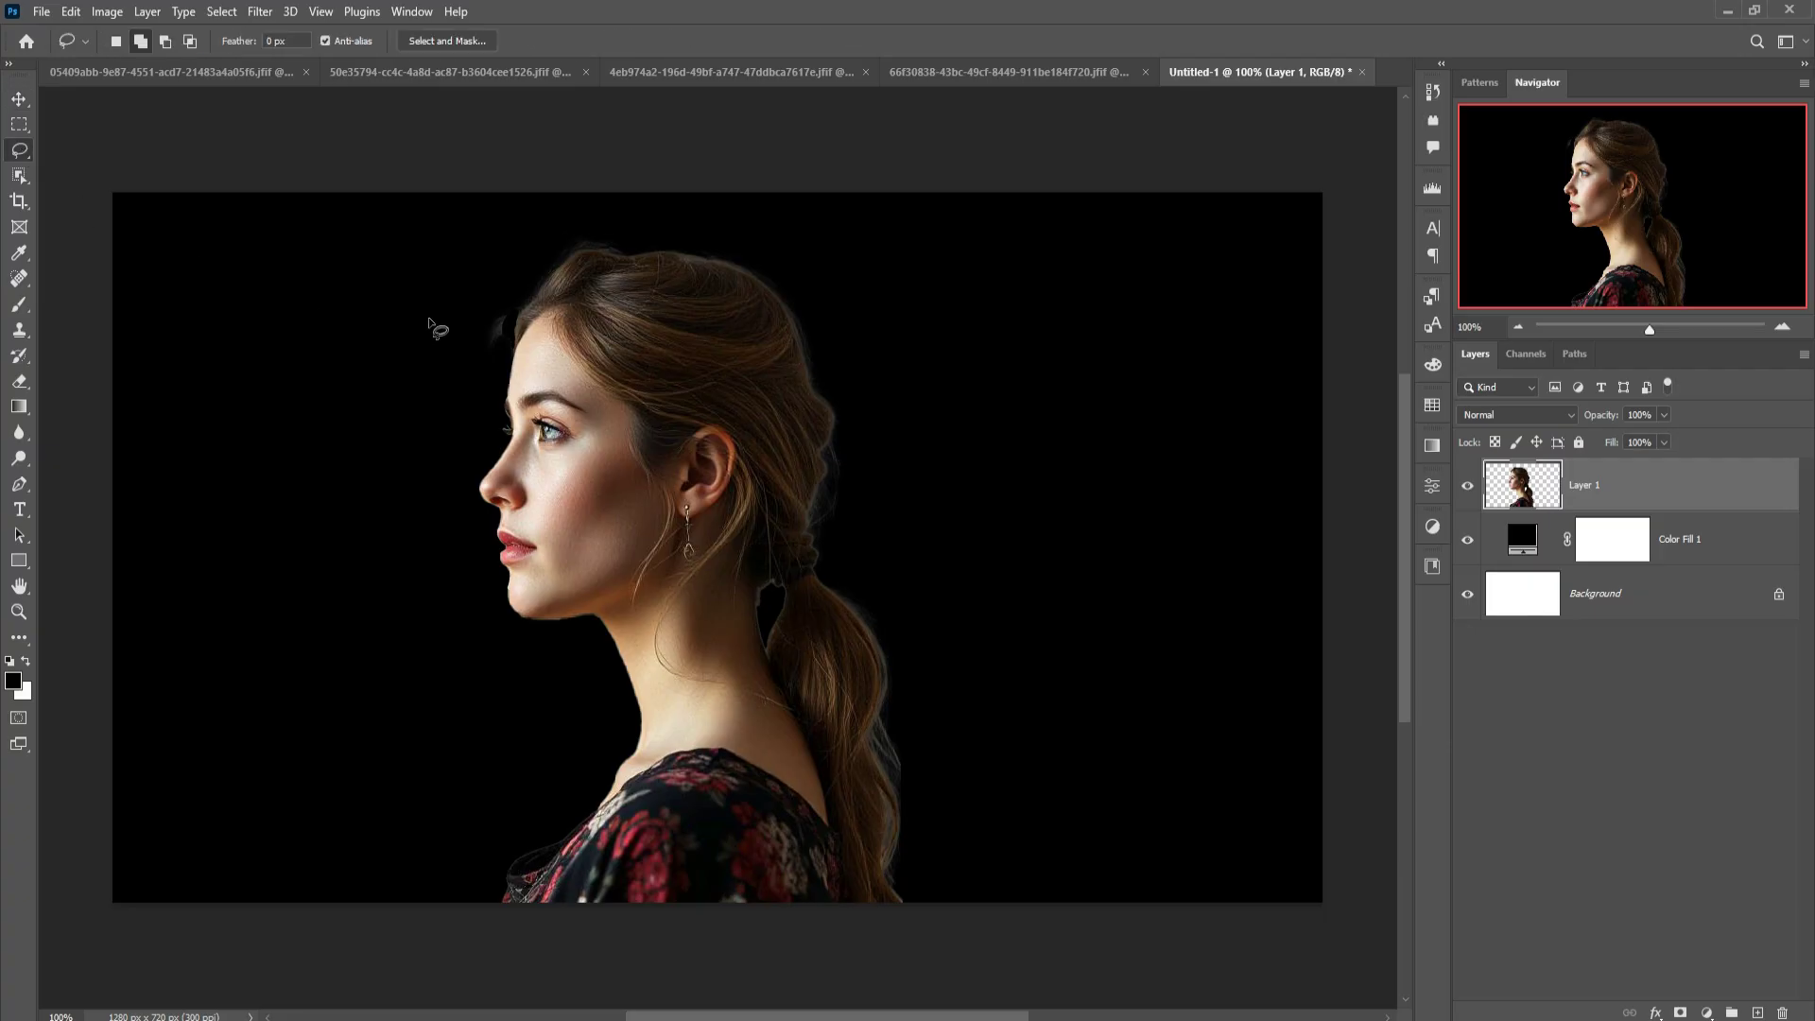
mouse_move(509, 298)
left_mouse_down()
mouse_move(495, 351)
mouse_move(507, 302)
left_mouse_up()
left_click(222, 12)
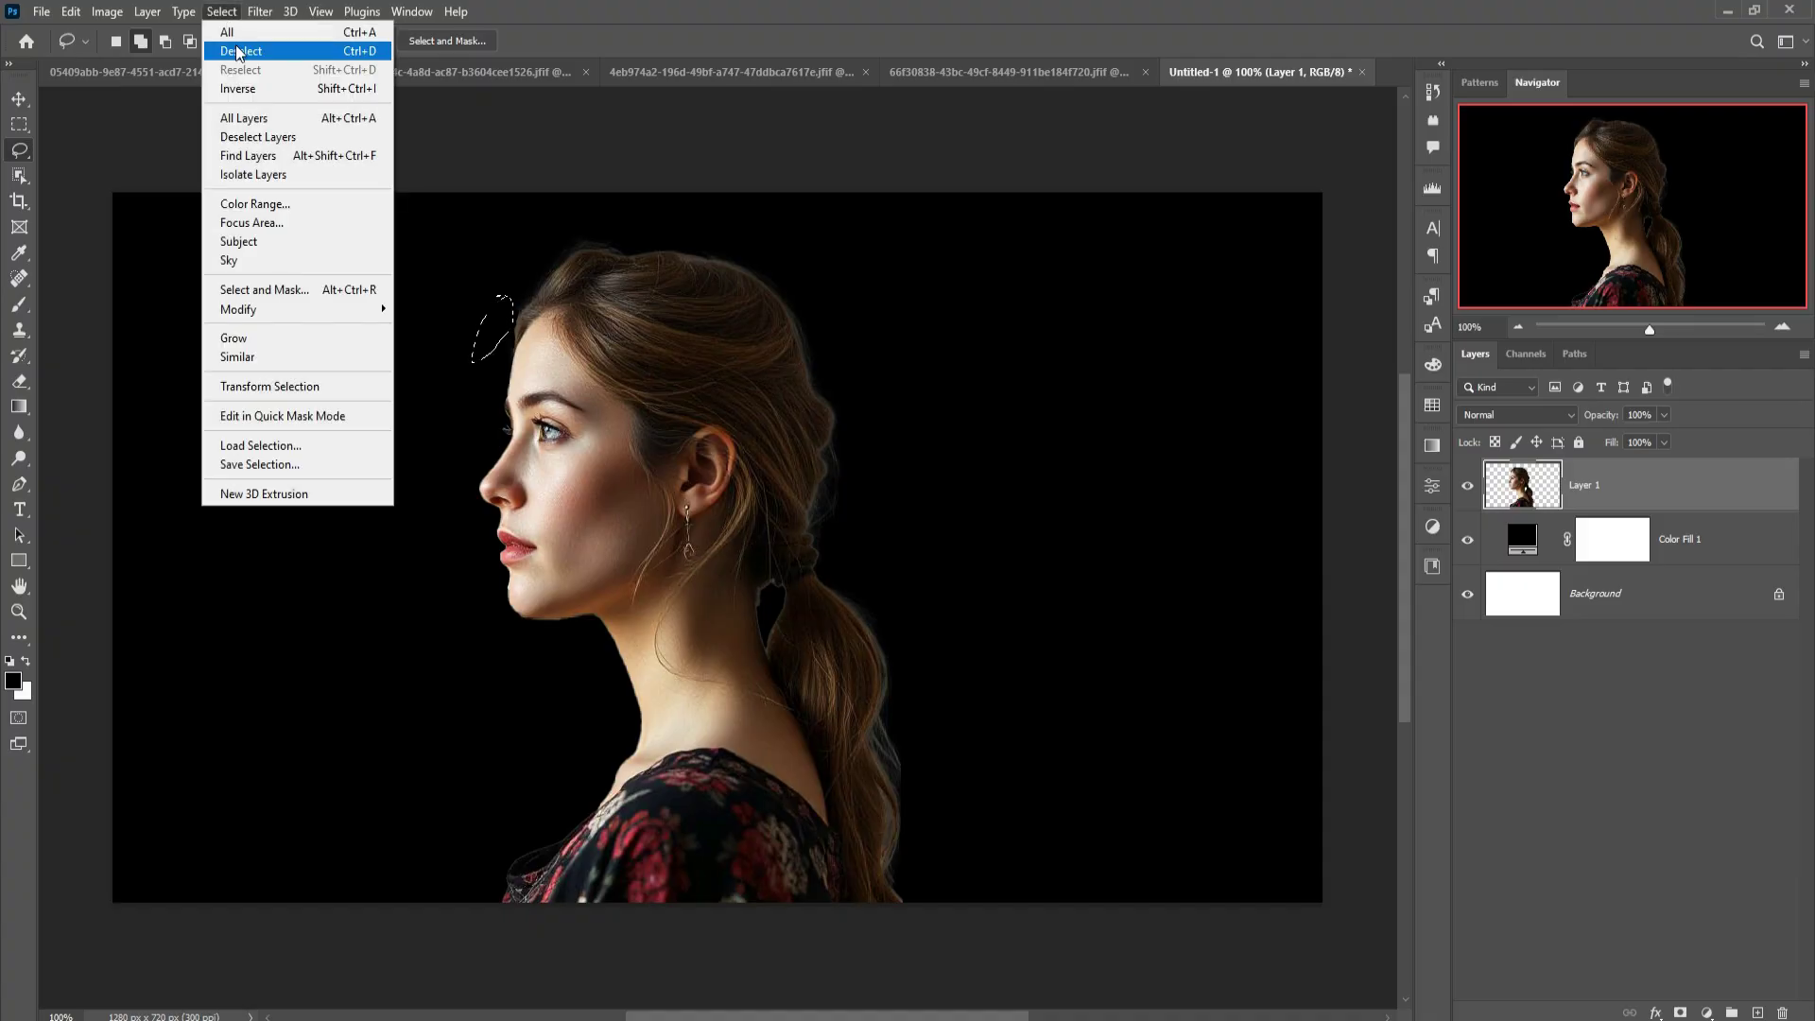
left_click(238, 52)
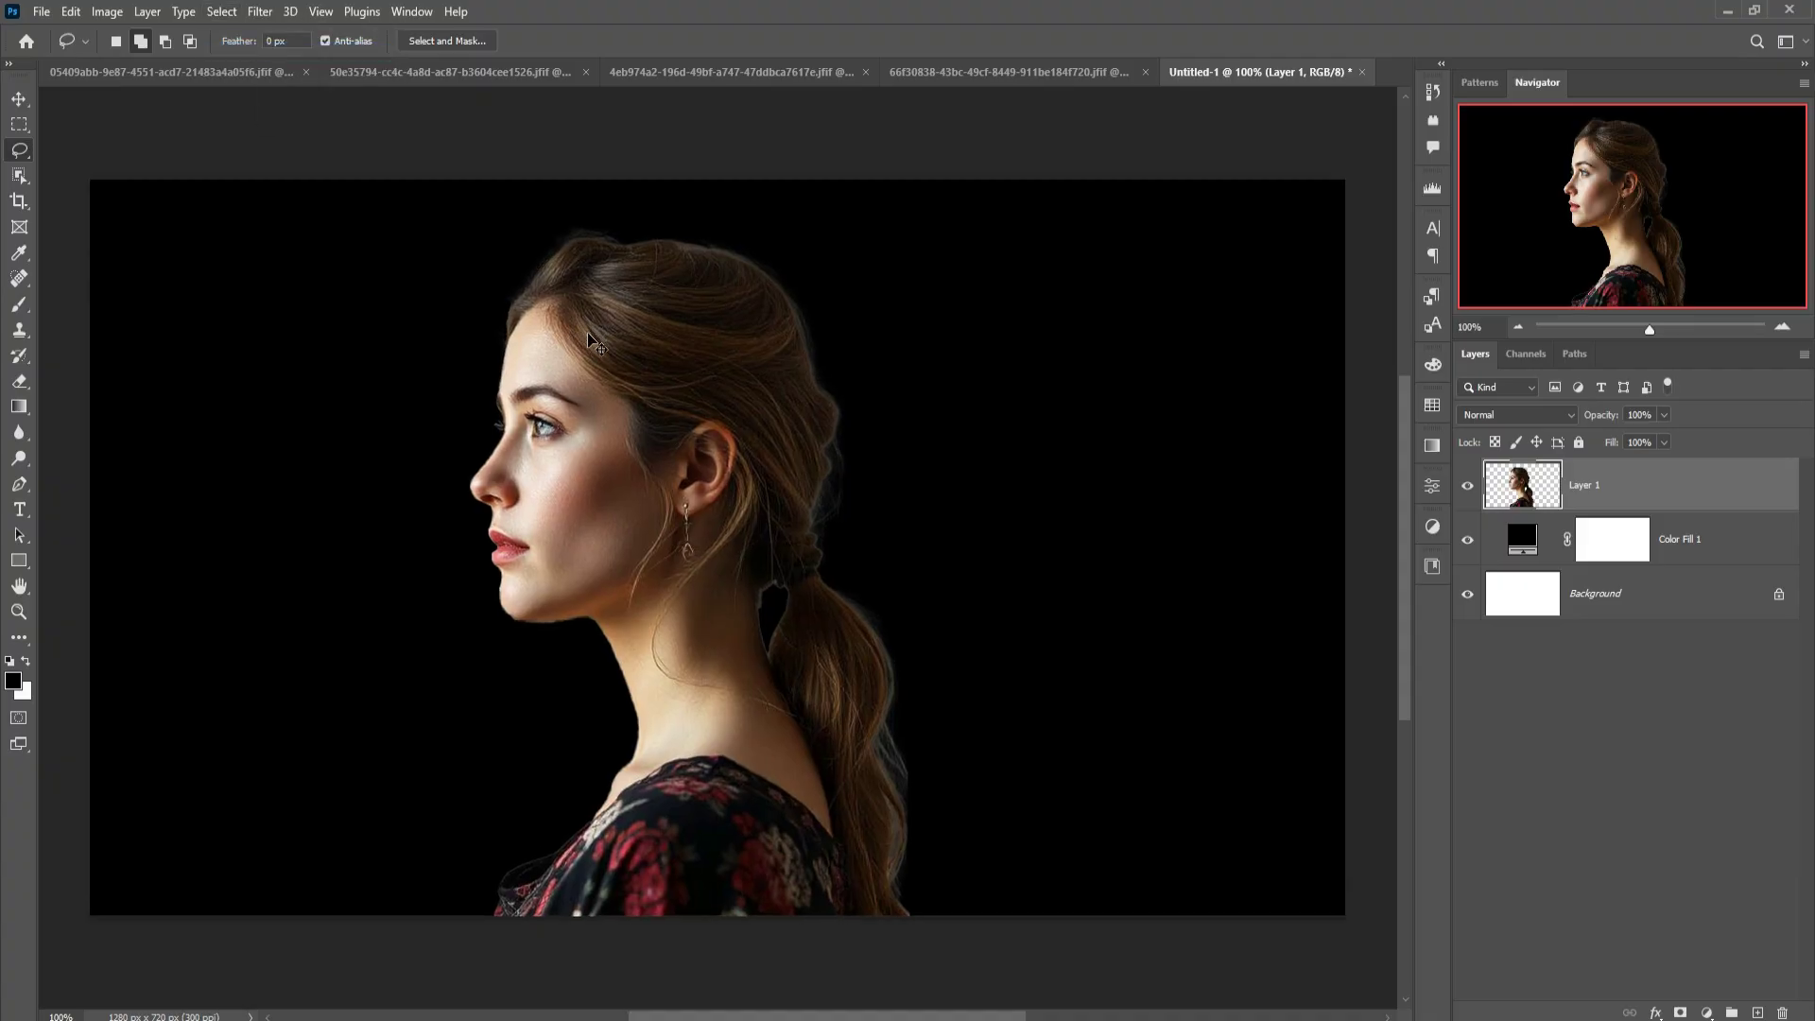
key("ctrl+plus")
key("ctrl+plus")
key("ctrl+minus")
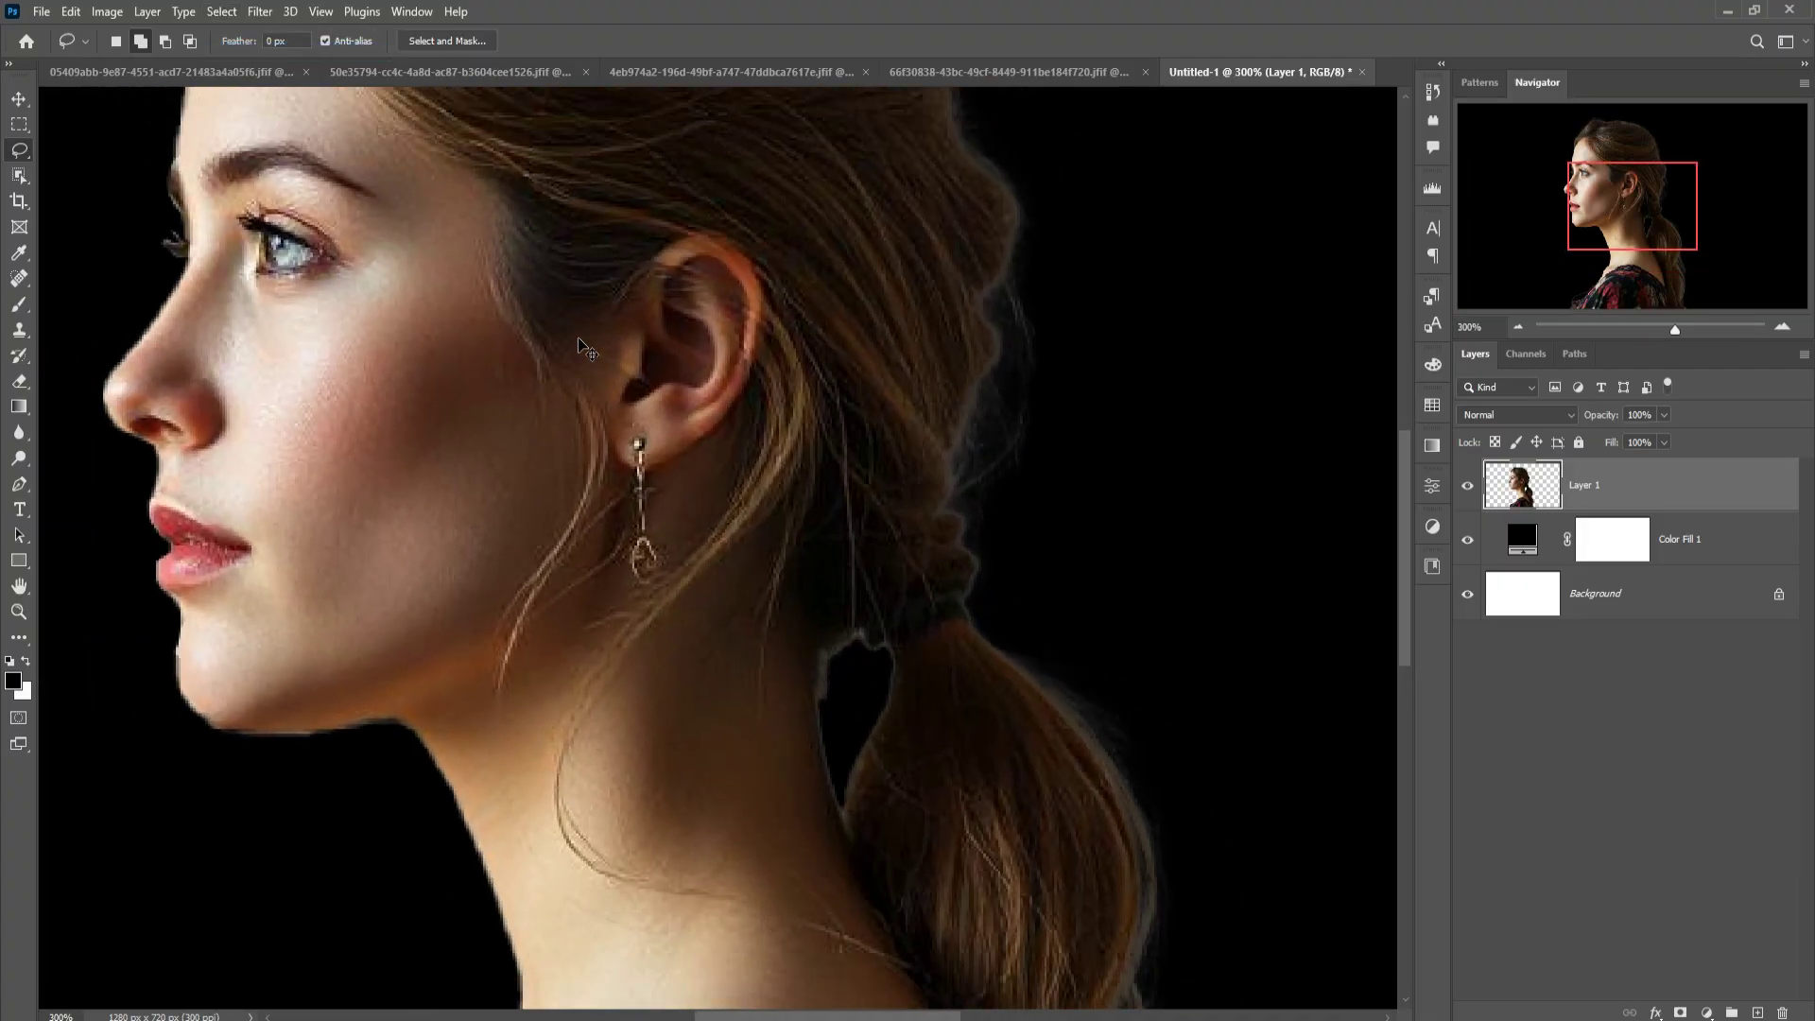
key("ctrl+minus")
key("ctrl+minus")
key("ctrl+plus")
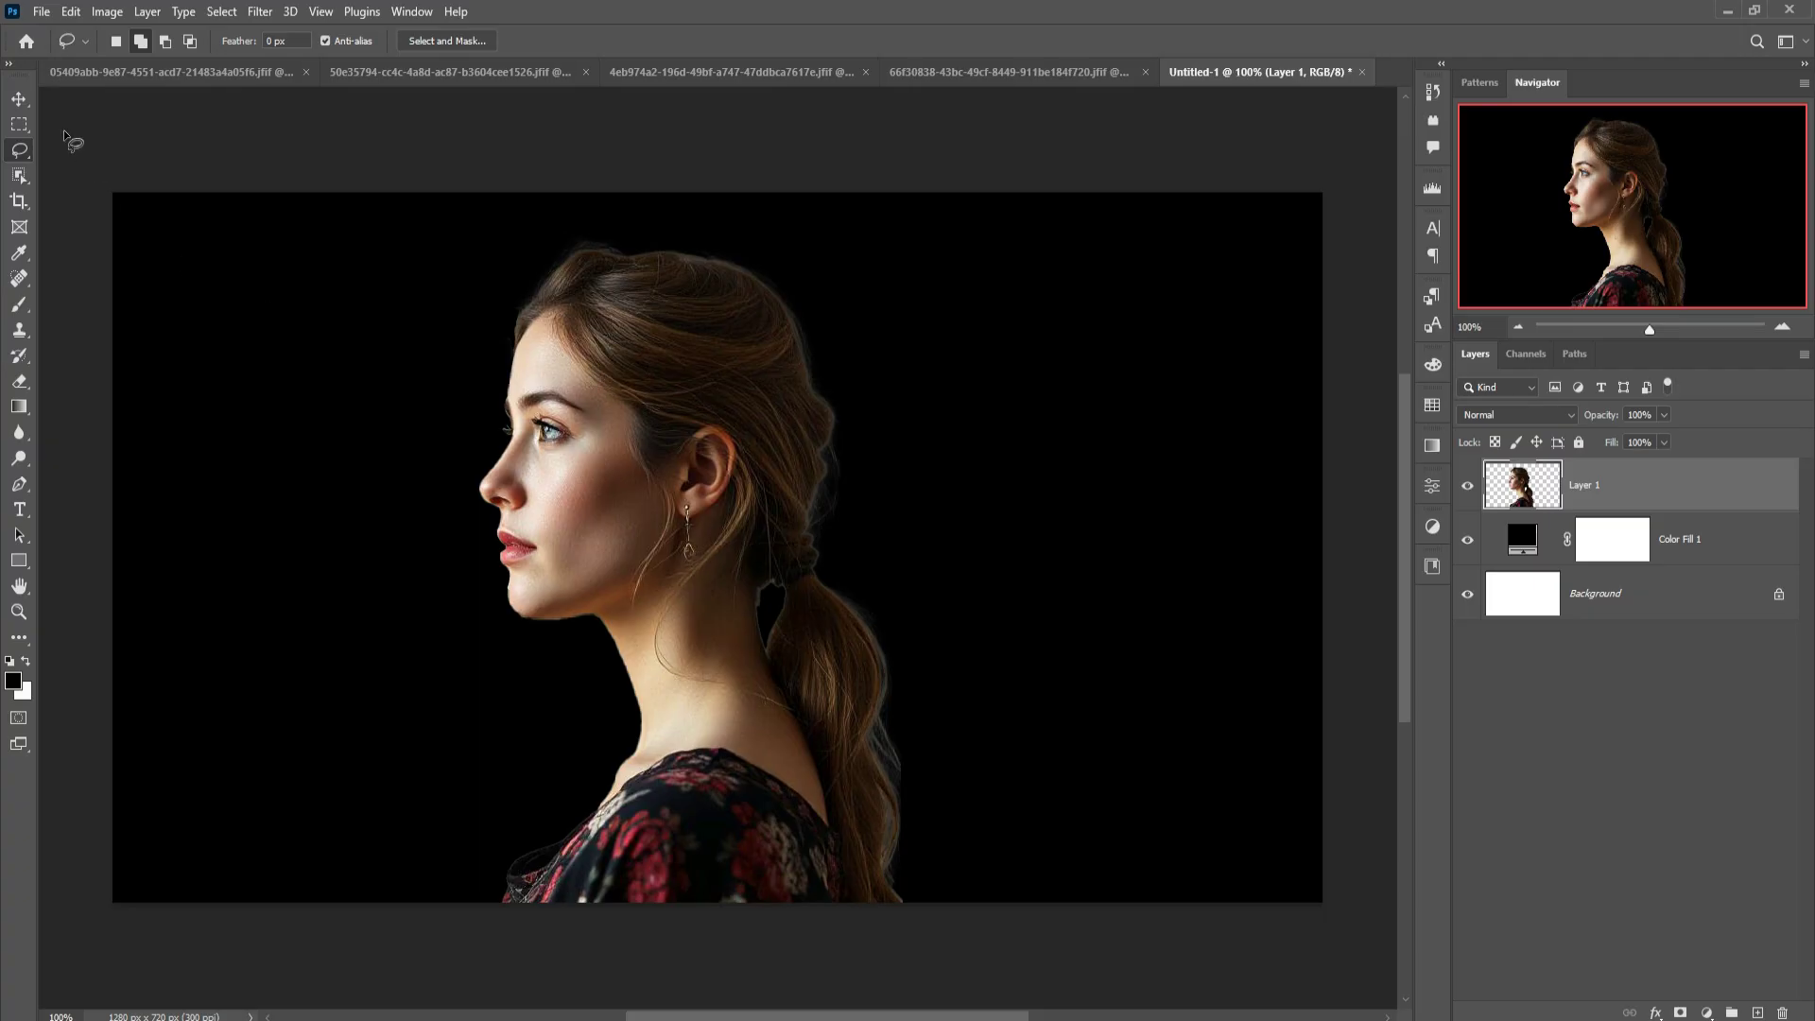
- Scale the woman to about 123%, reposition her on the canvas, and commit
left_click(19, 98)
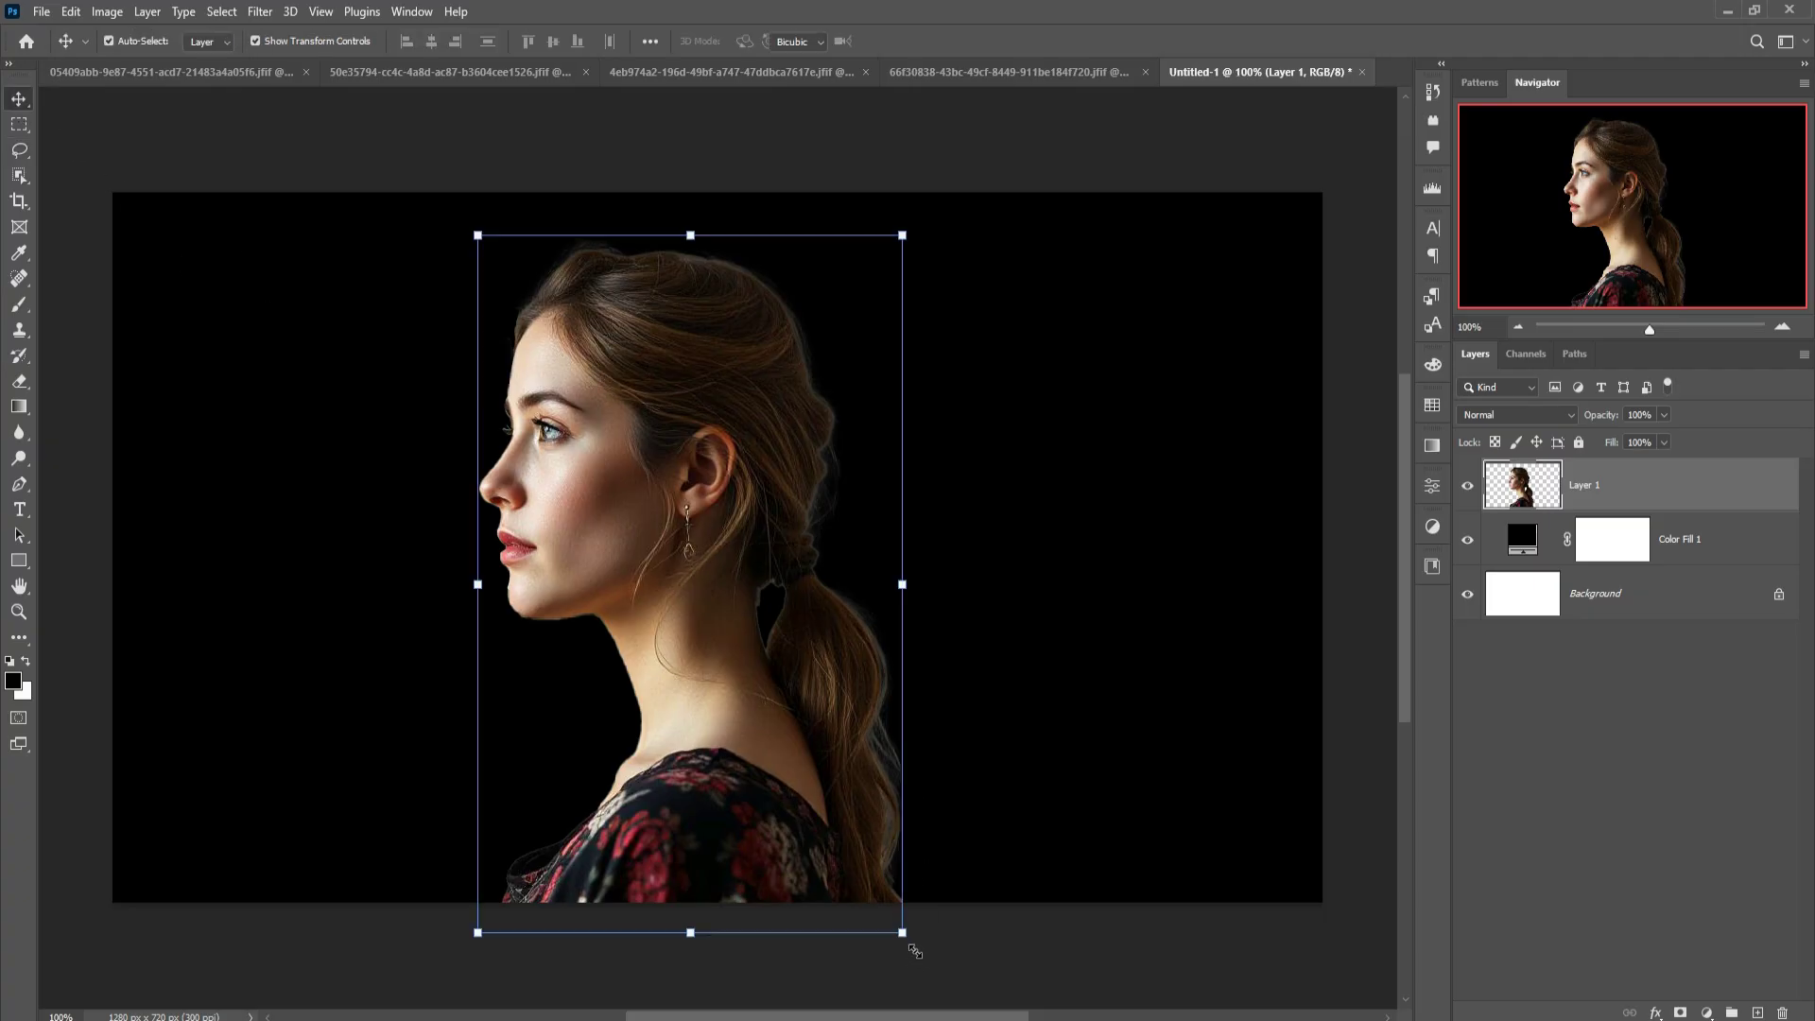
left_click_drag(910, 952, 1019, 992)
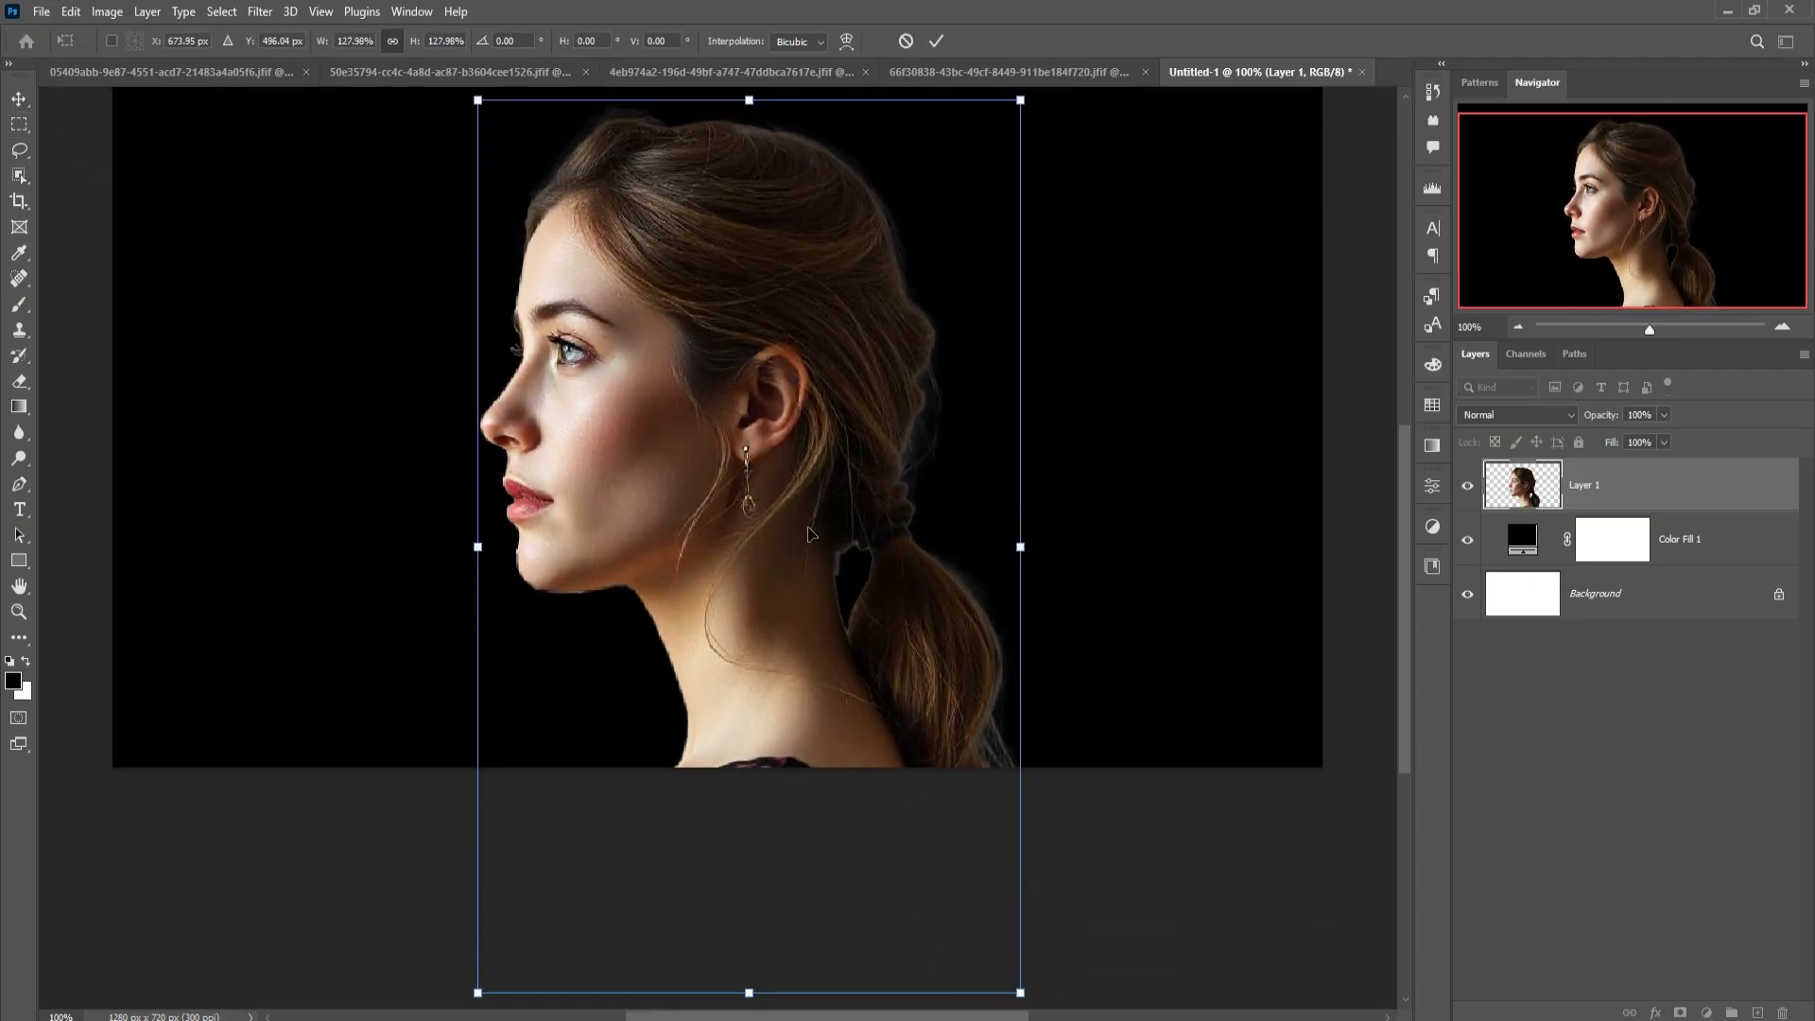
left_click_drag(802, 527, 770, 503)
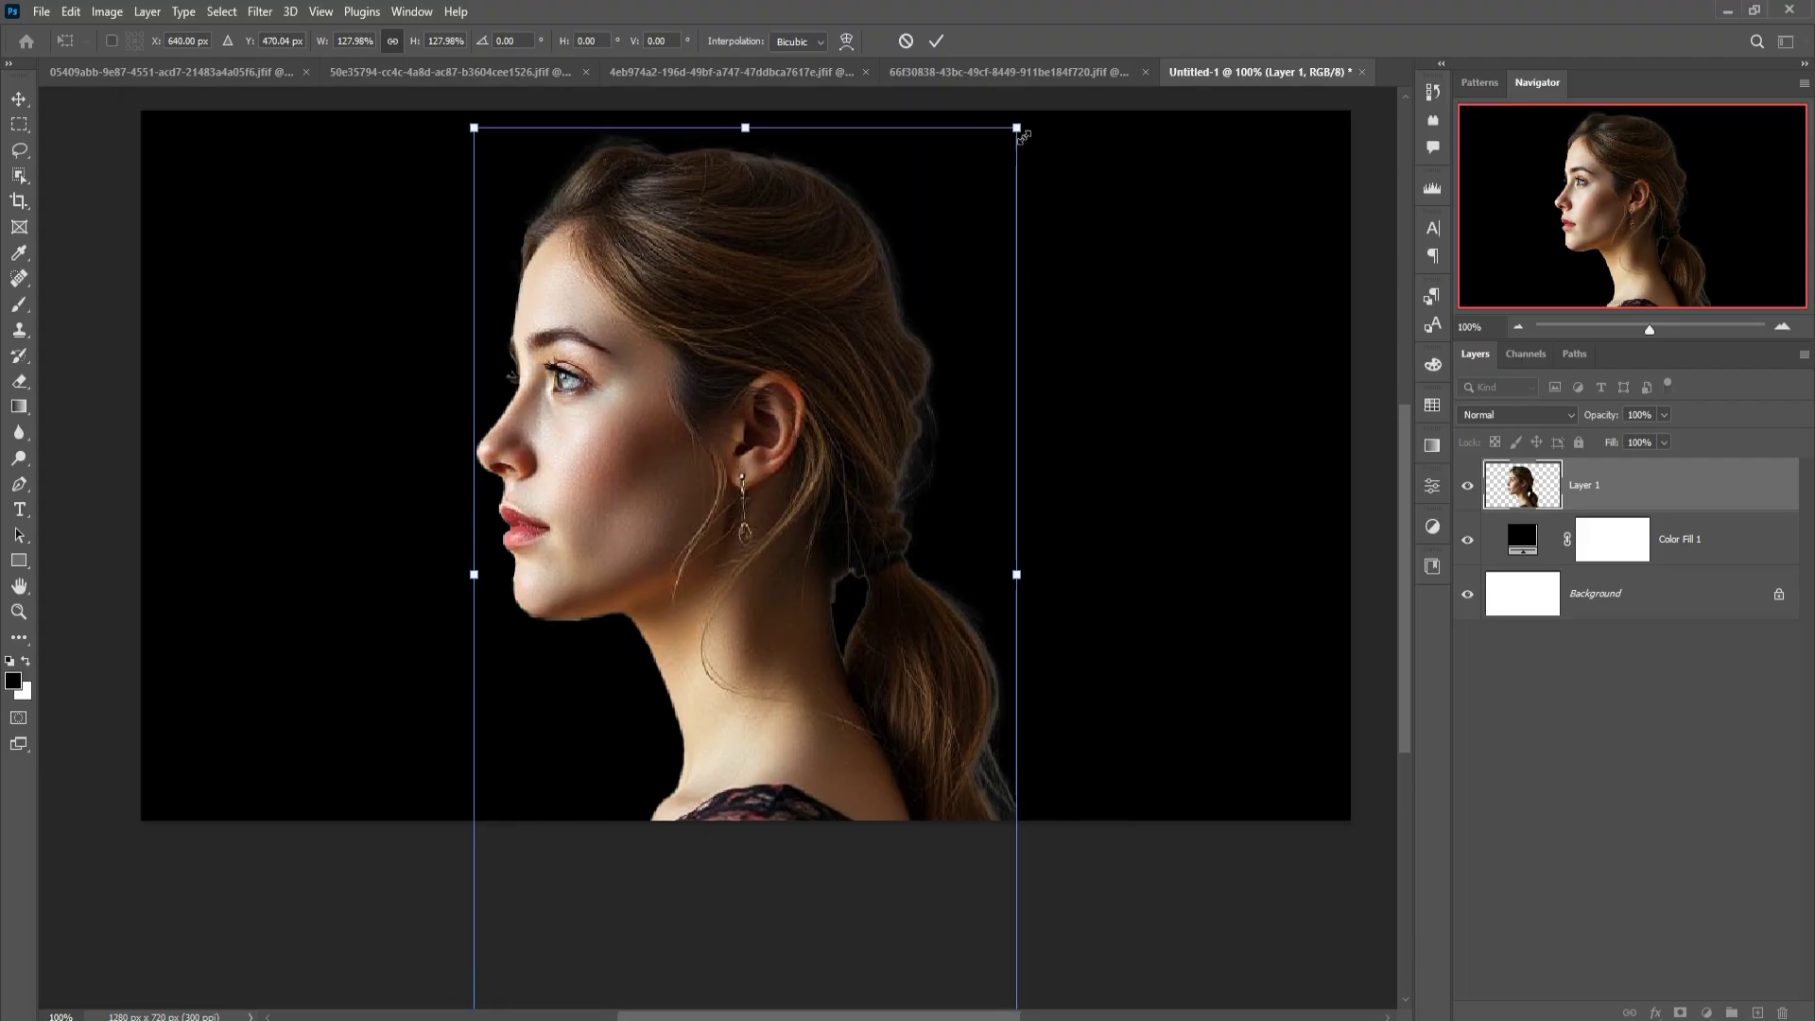
left_click_drag(1021, 142, 1007, 163)
left_click_drag(813, 416, 785, 460)
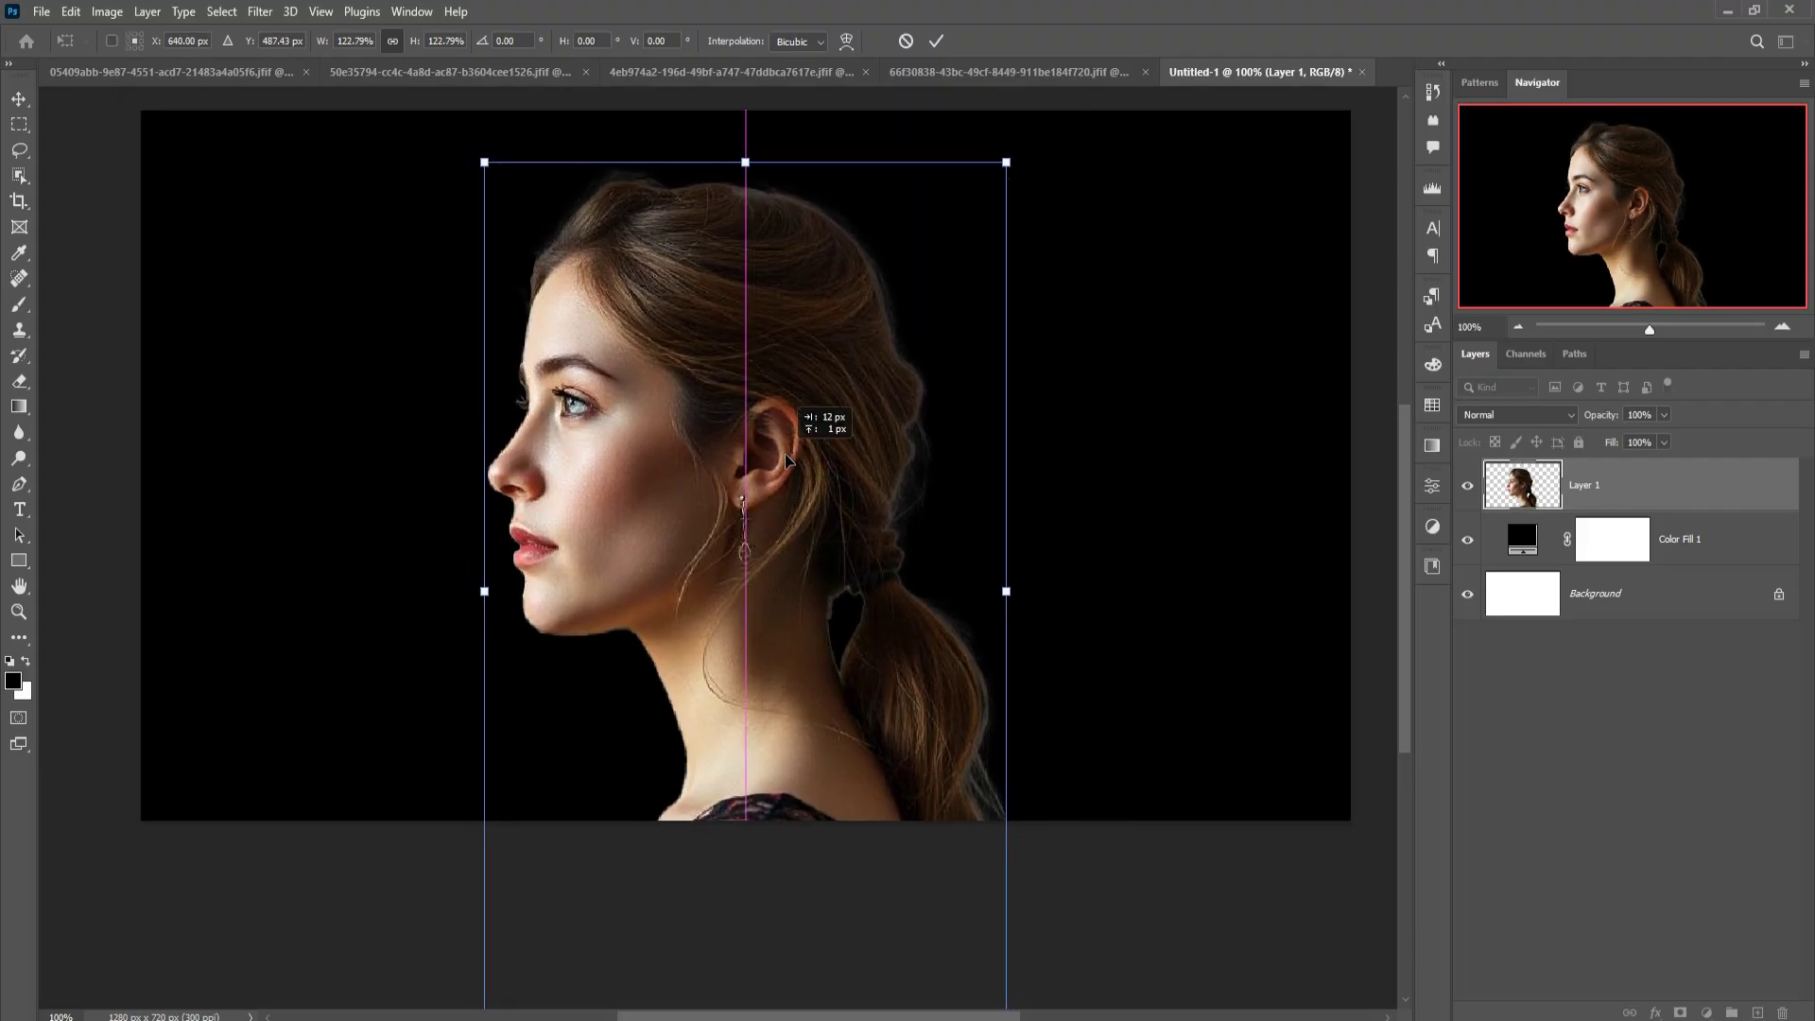
left_click(936, 41)
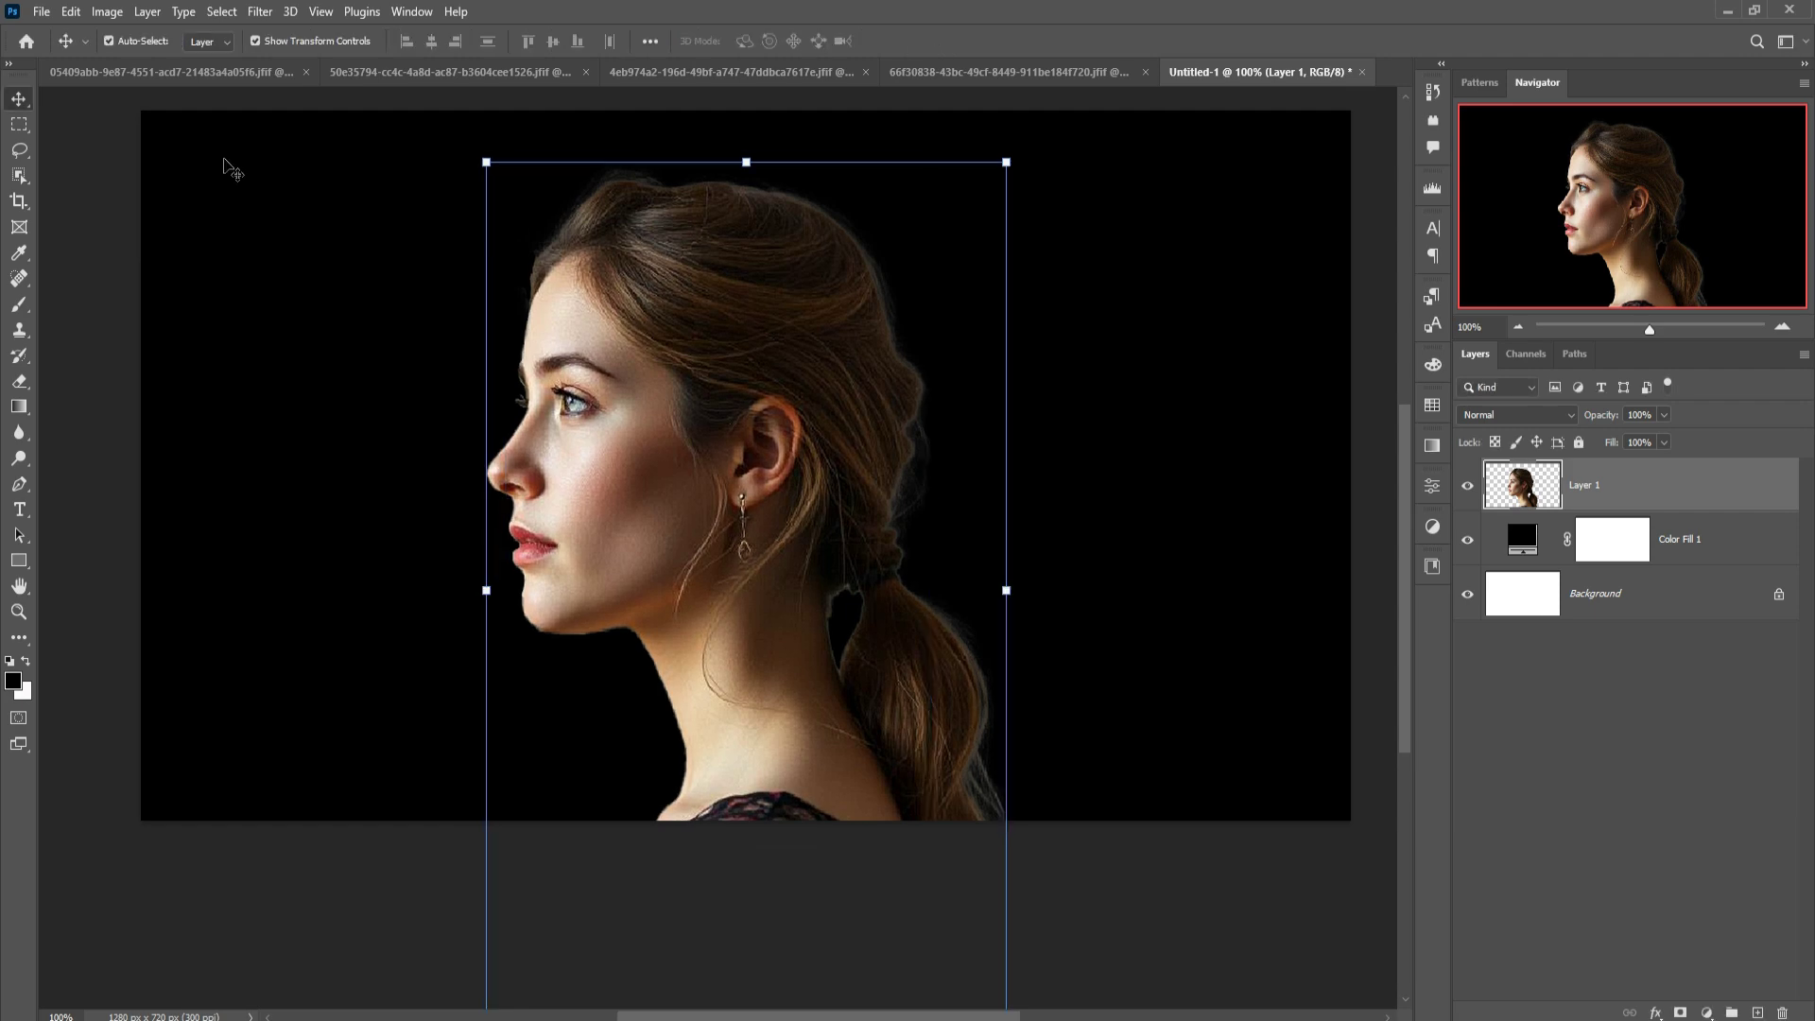
- Lasso around the hair and ponytail, delete them, deselect, and fit the image in view
key("l")
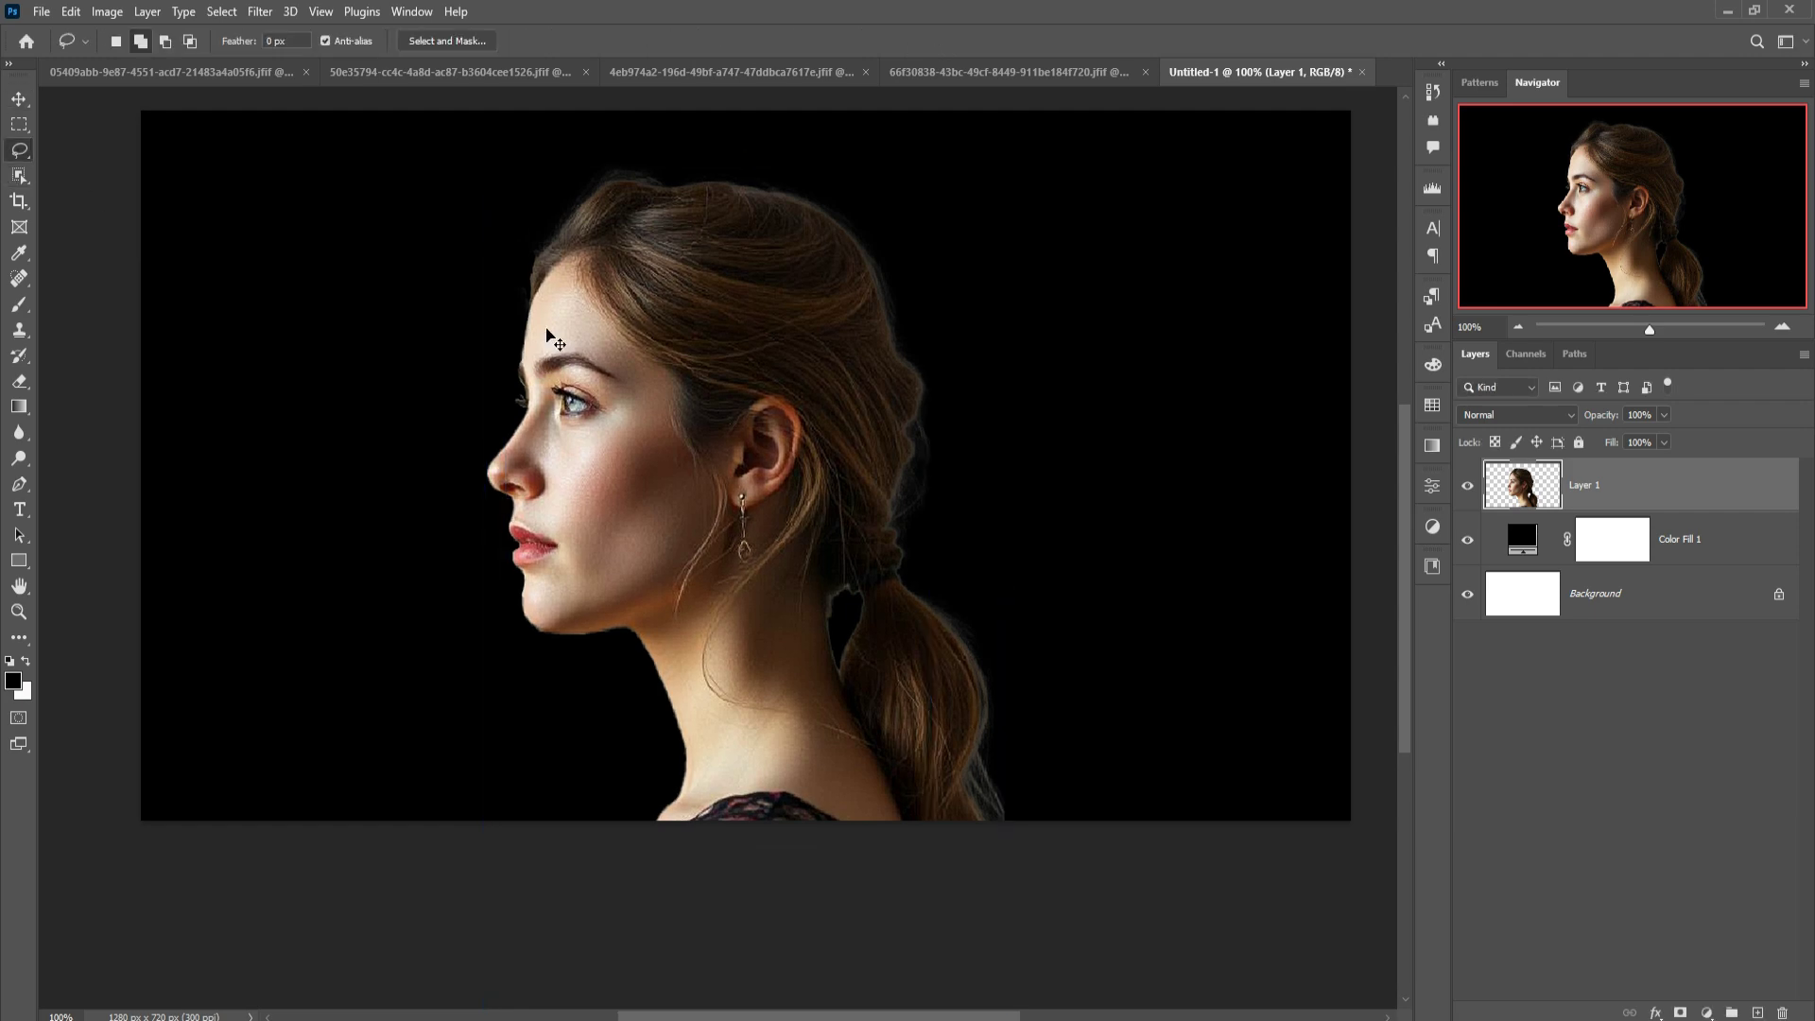
scroll(545, 337, "up", 1)
left_click_drag(449, 326, 599, 531)
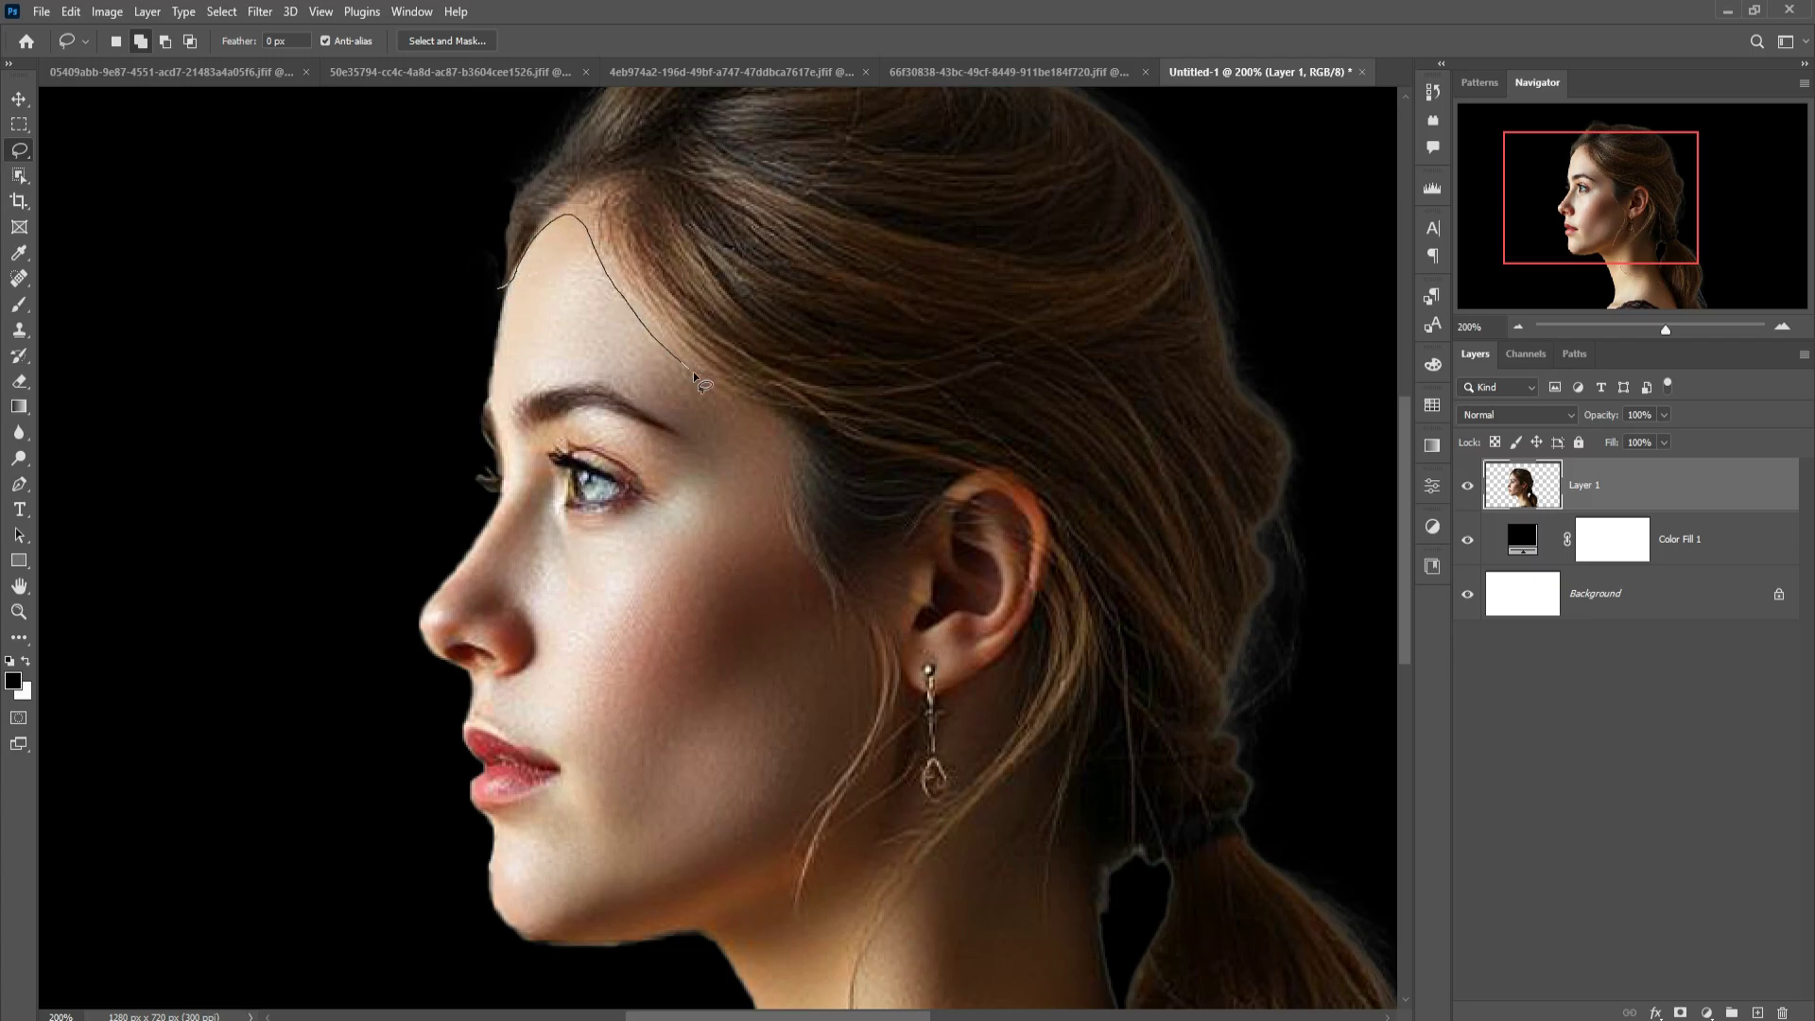
mouse_move(782, 443)
left_mouse_down()
mouse_move(803, 562)
mouse_move(856, 659)
mouse_move(850, 756)
mouse_move(816, 802)
left_mouse_up()
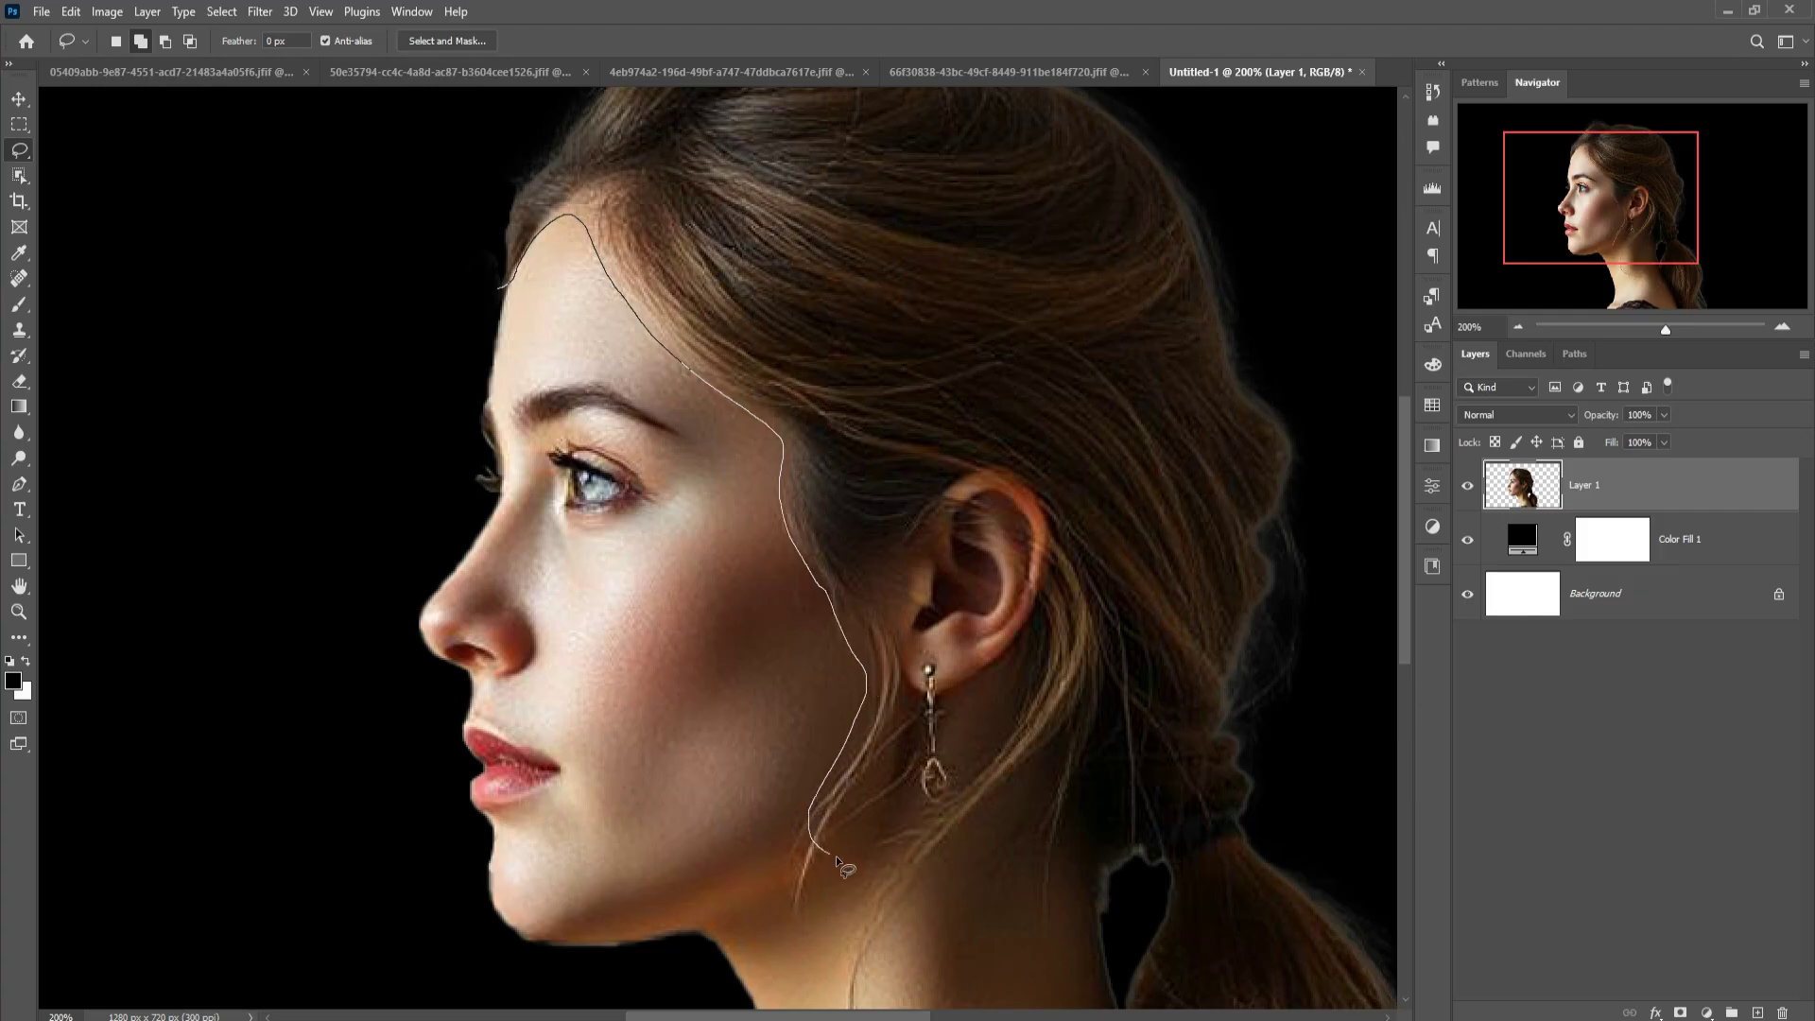
mouse_move(979, 950)
left_mouse_down()
mouse_move(900, 671)
mouse_move(1094, 961)
mouse_move(1309, 1009)
mouse_move(1289, 596)
mouse_move(1216, 264)
mouse_move(1215, 749)
mouse_move(1225, 648)
mouse_move(1146, 252)
mouse_move(944, 122)
mouse_move(1019, 278)
mouse_move(967, 324)
mouse_move(555, 353)
mouse_move(458, 554)
mouse_move(479, 628)
left_mouse_up()
key("Delete")
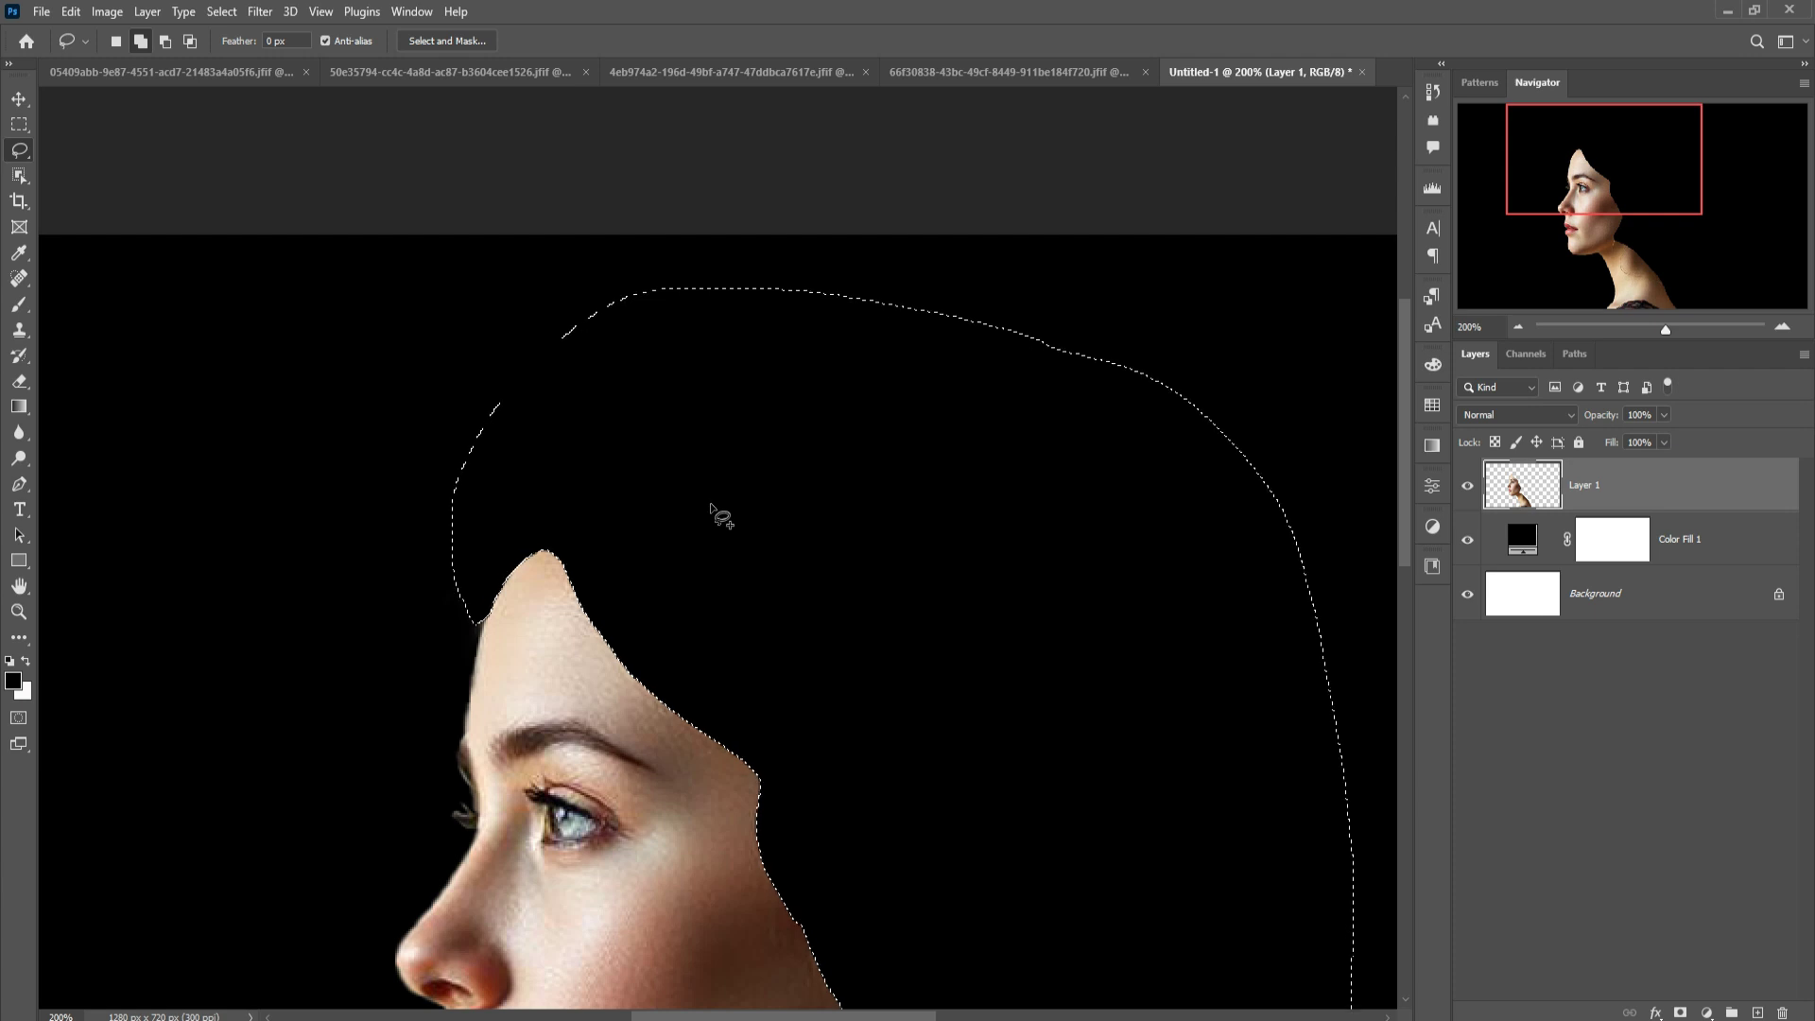
left_click(234, 11)
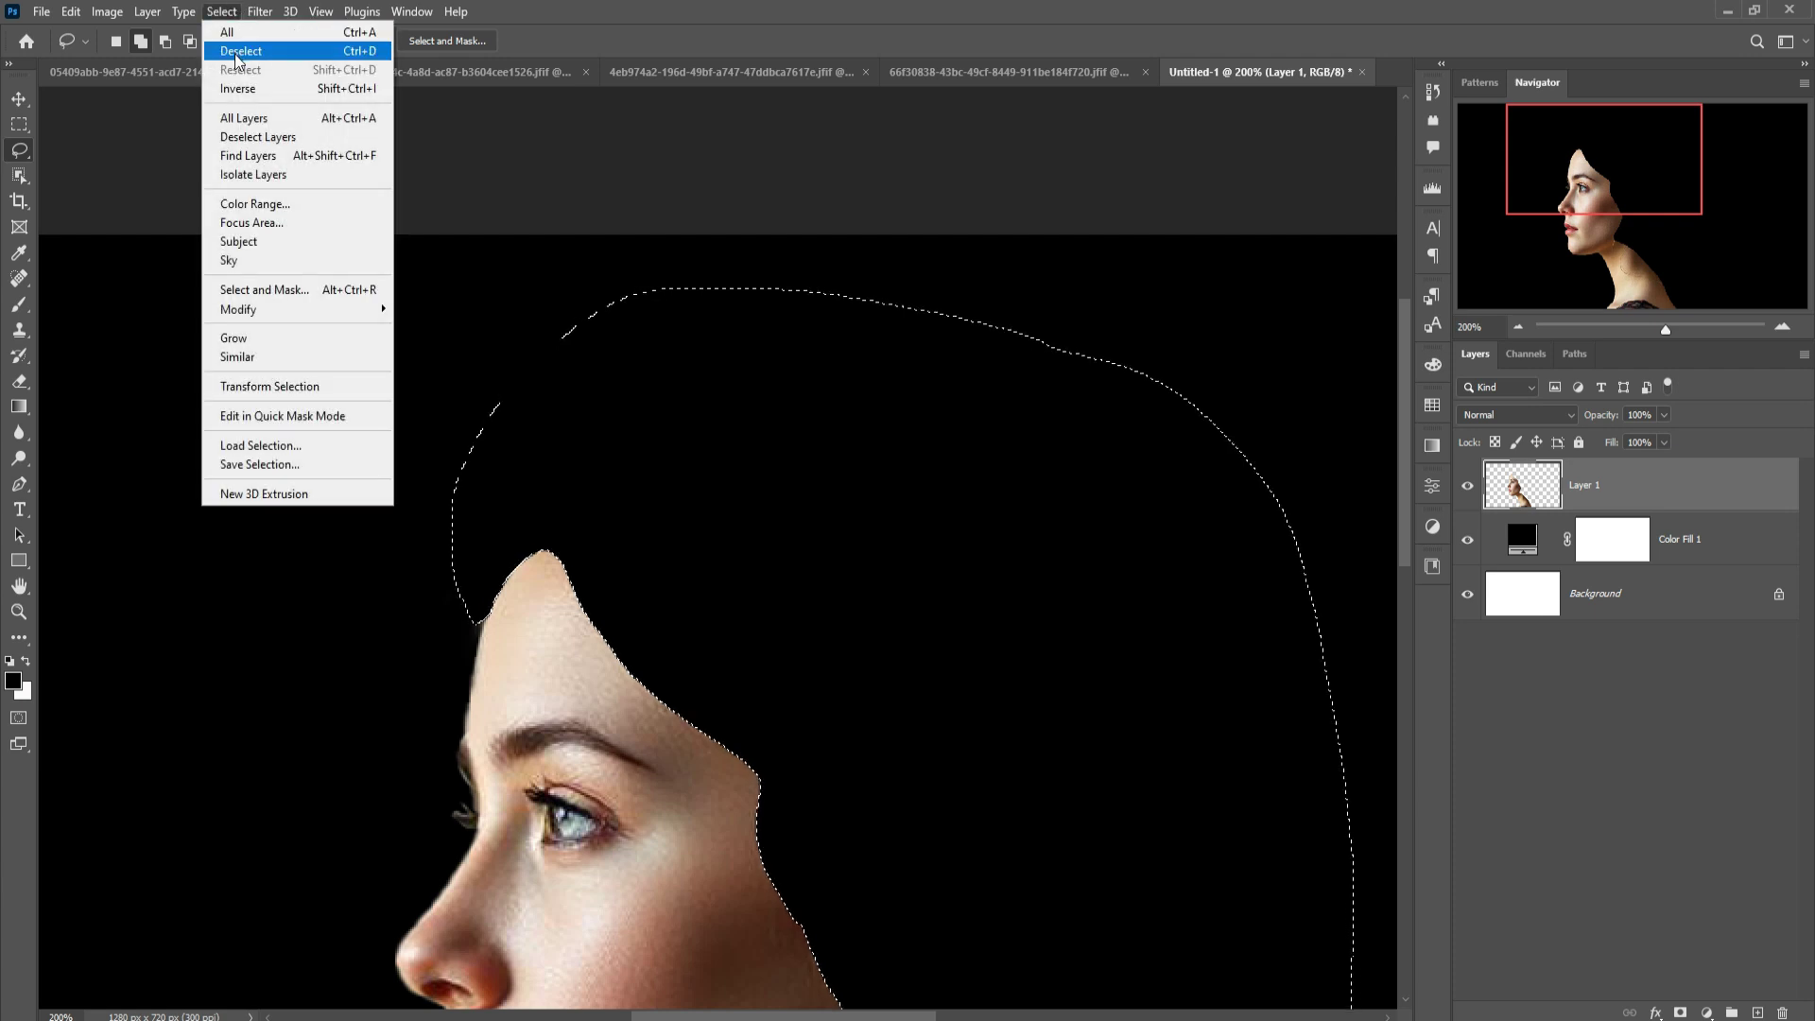
left_click(232, 49)
left_click(17, 99)
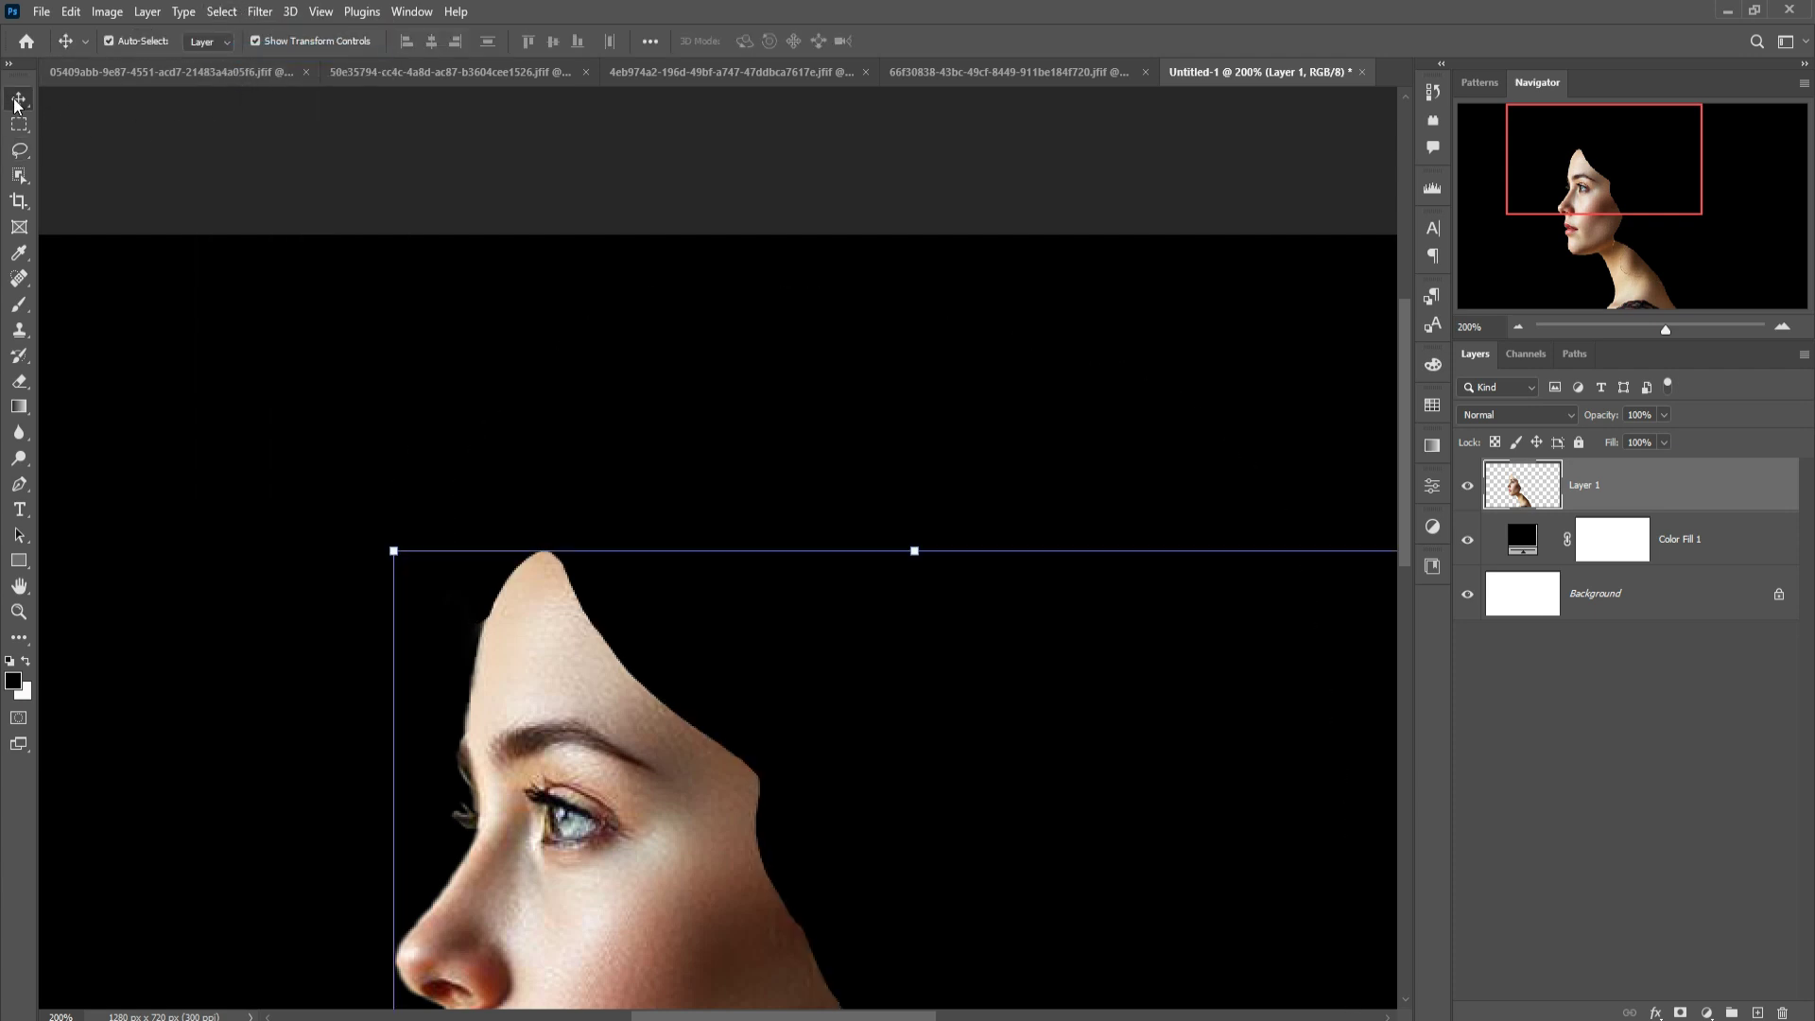
key("ctrl+0")
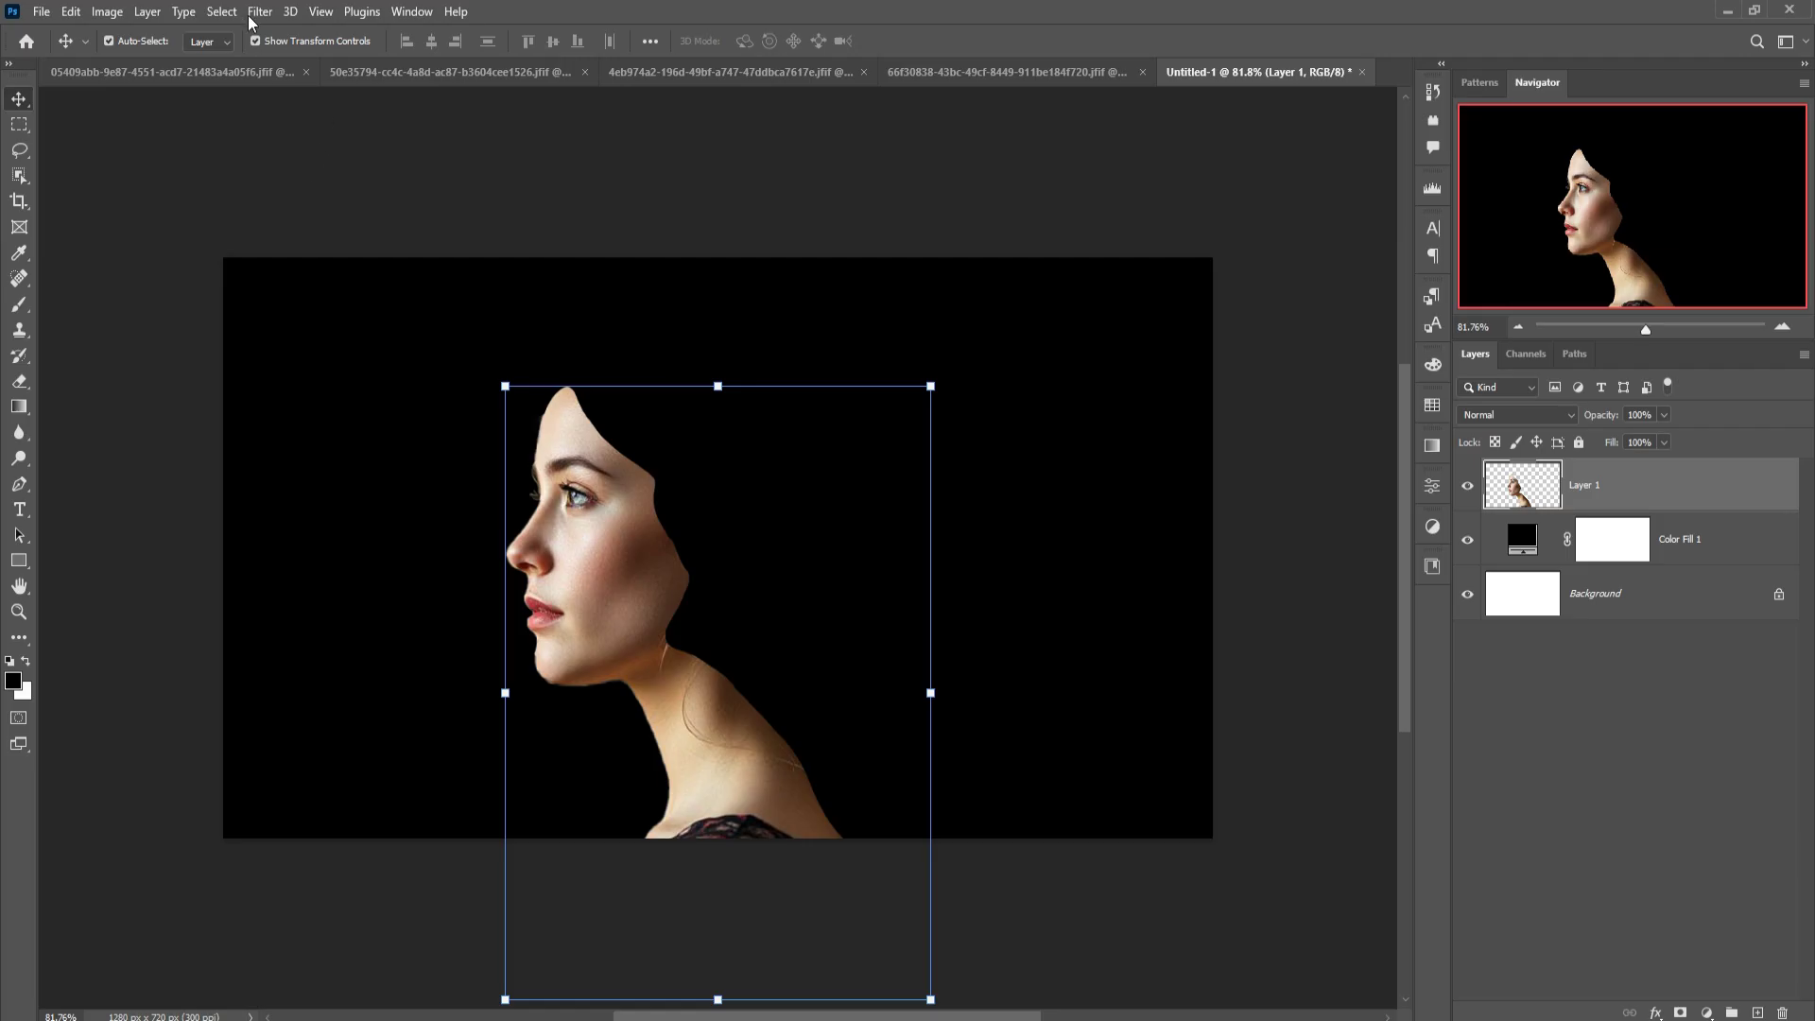
- Duplicate Layer 1 as Layer 1 copy
left_click(251, 21)
right_click(1665, 510)
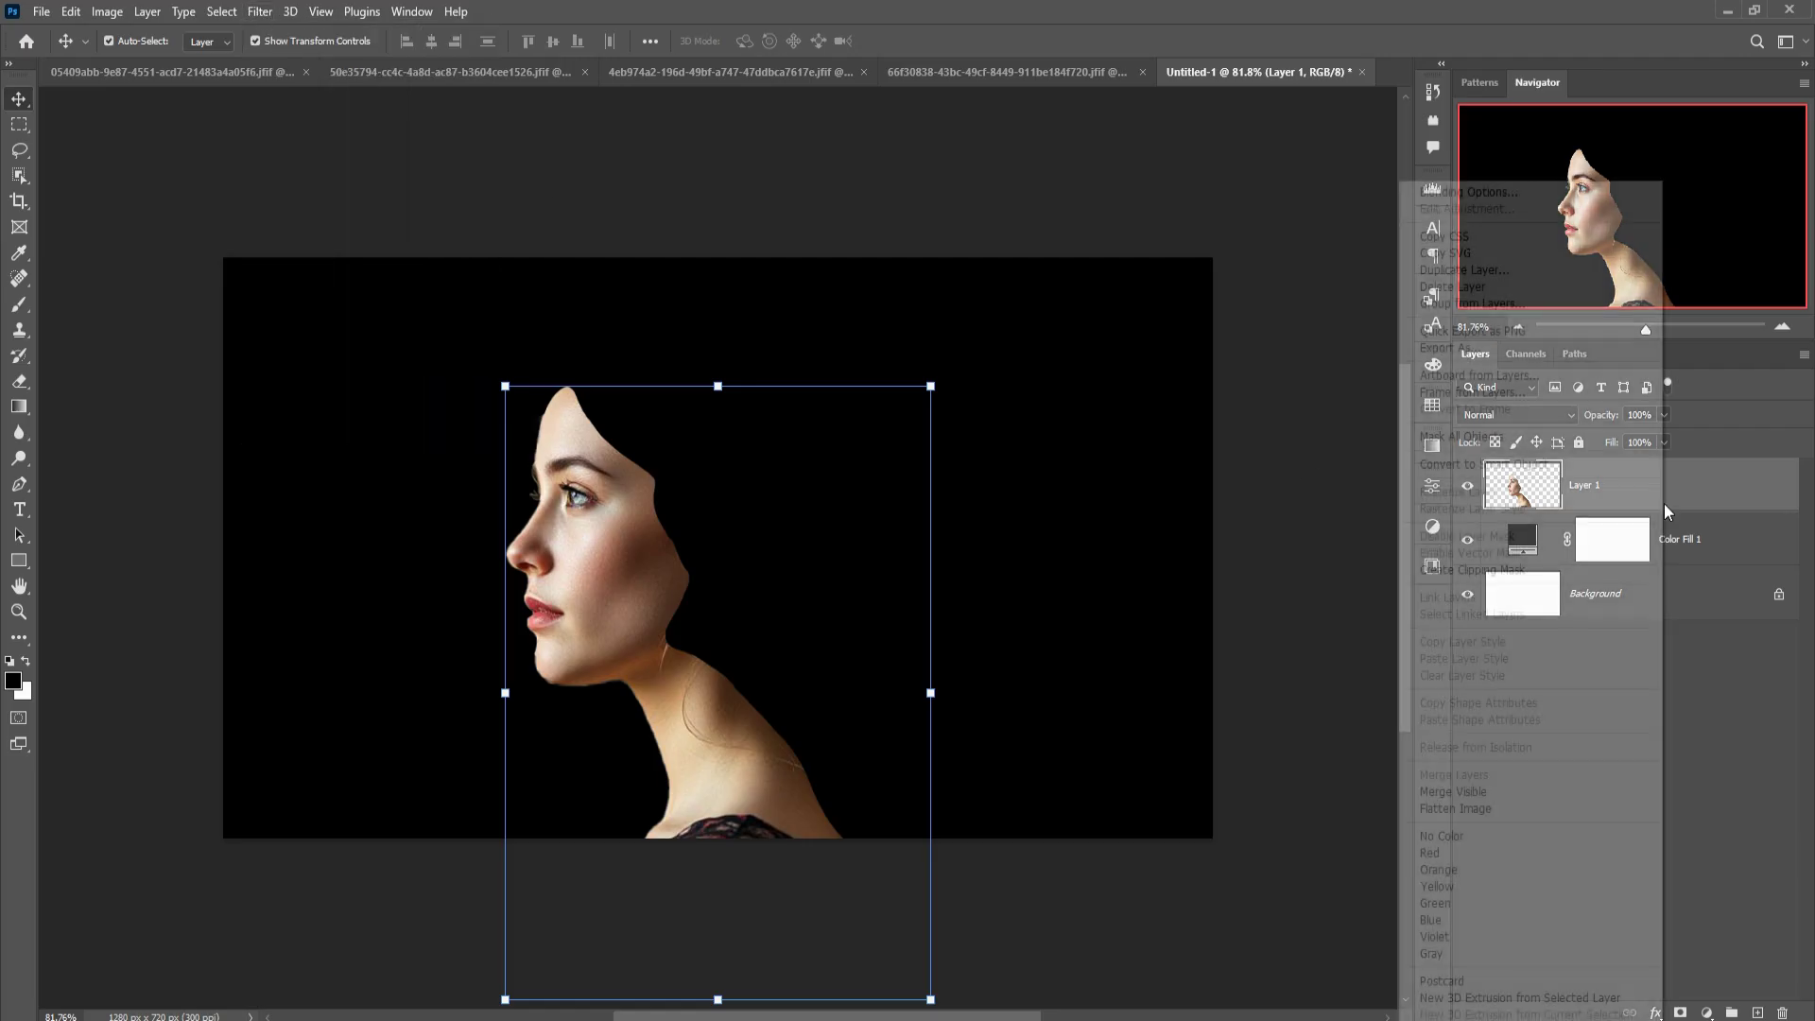
left_click(1465, 270)
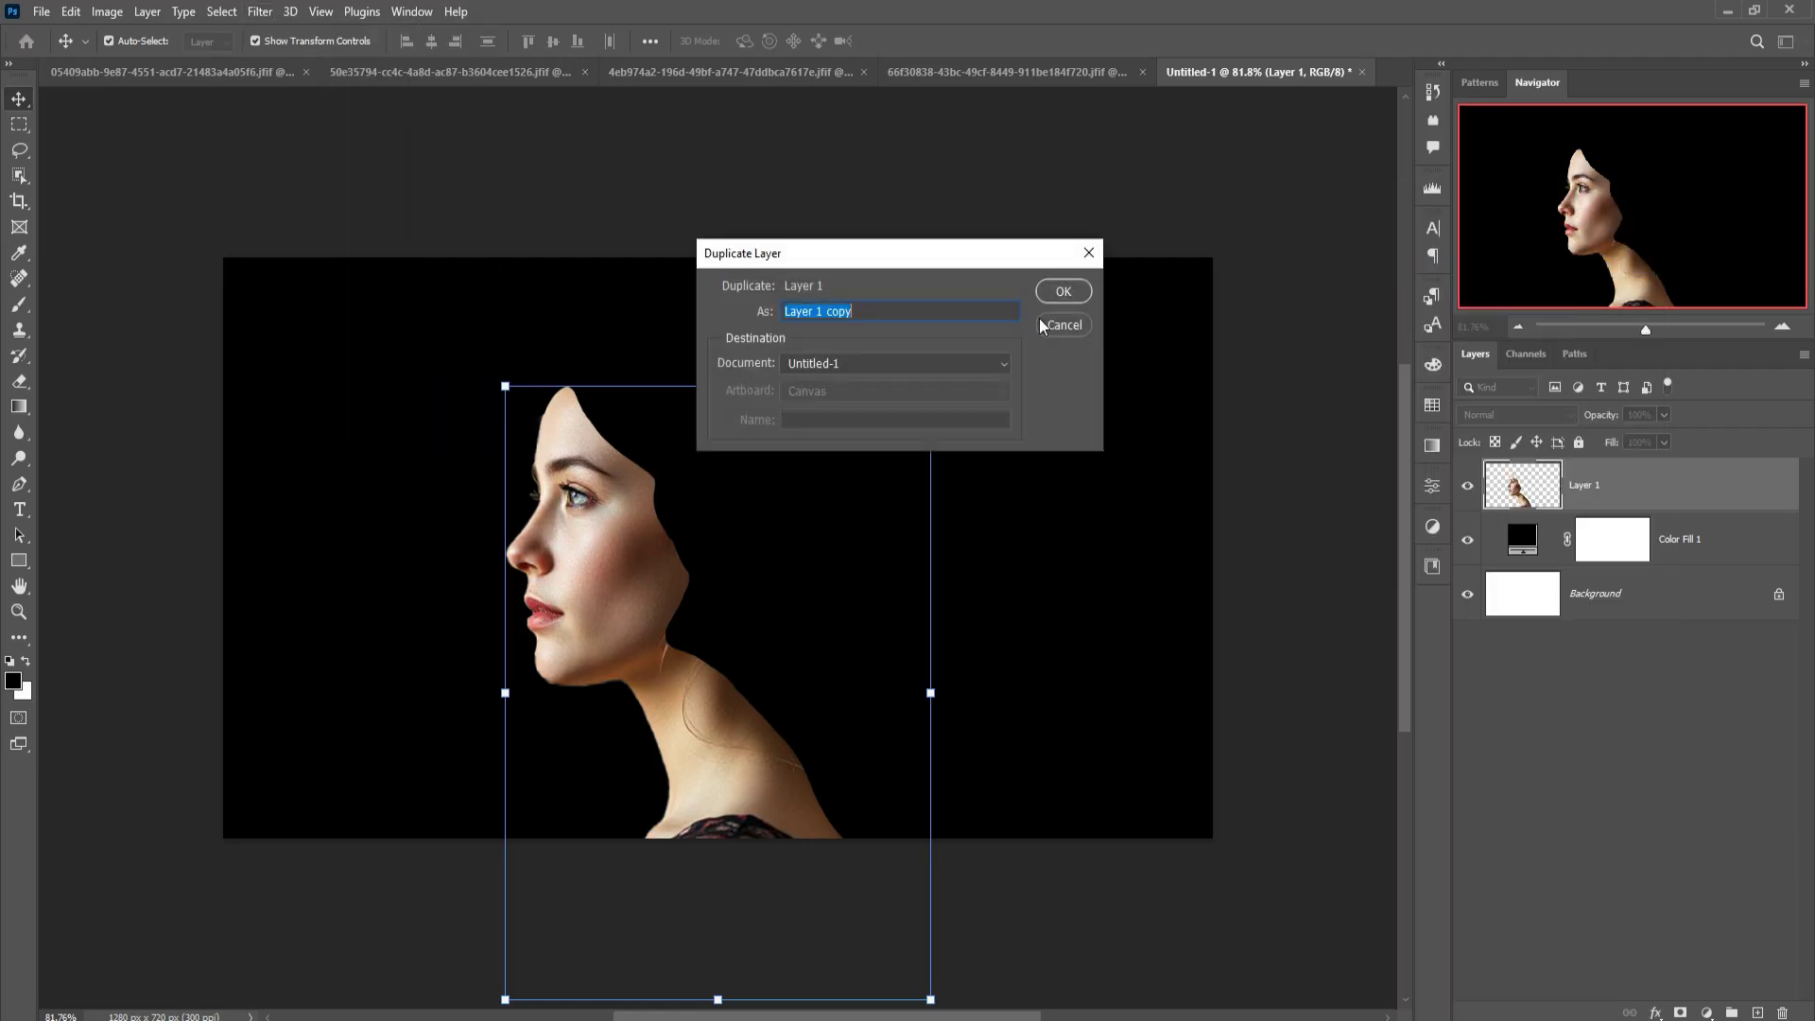
left_click(1060, 292)
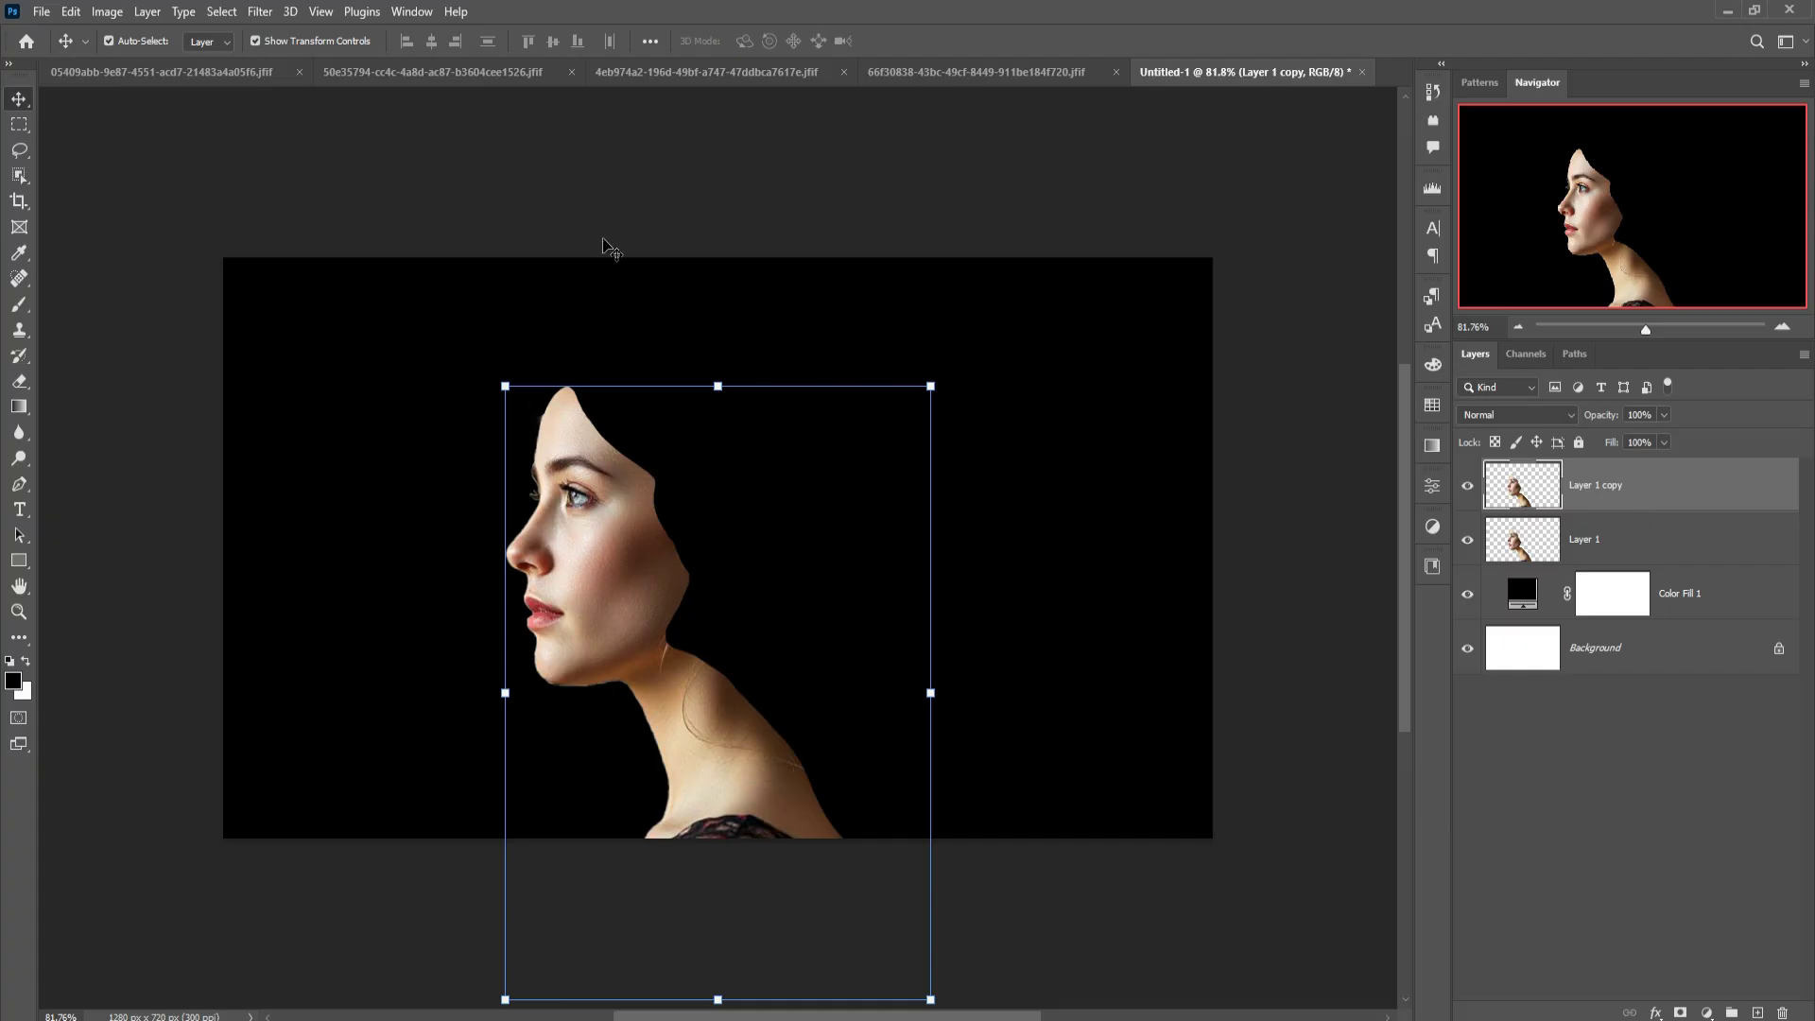
- Apply Plastic Wrap from the Filter Gallery: Highlight Strength 14, Detail 8, Smoothness 7
left_click(261, 11)
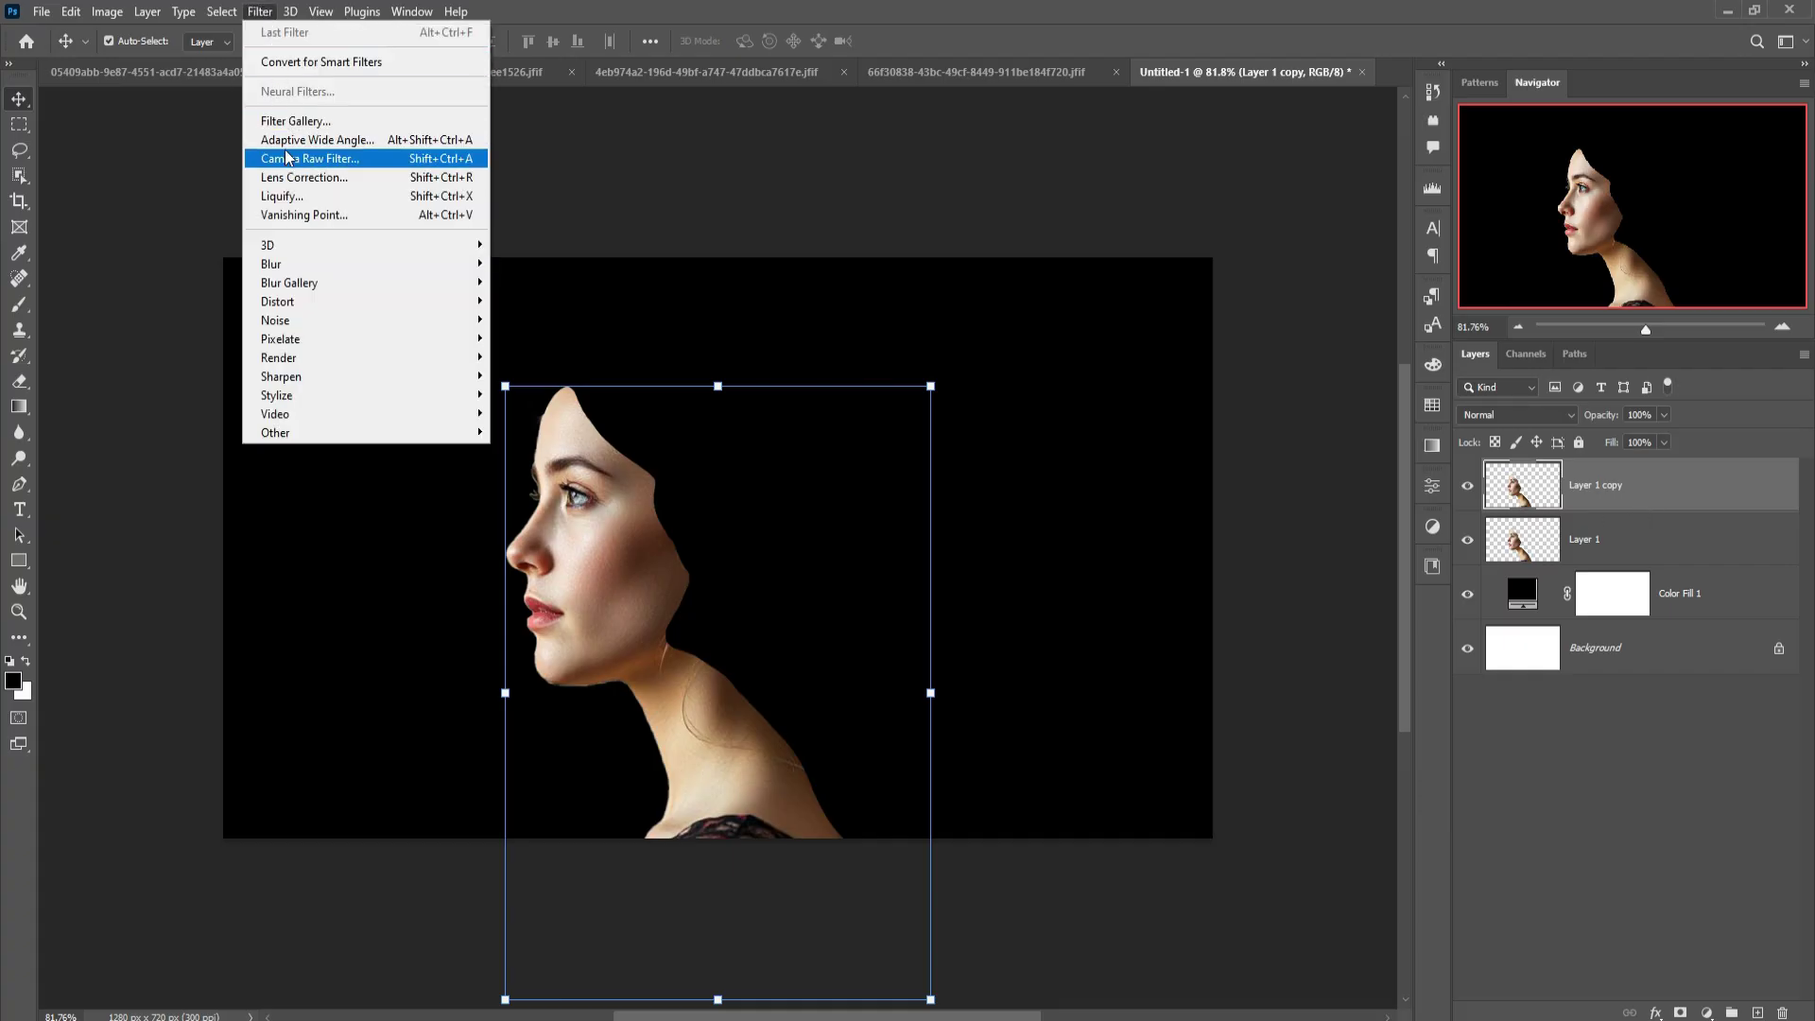
left_click(291, 123)
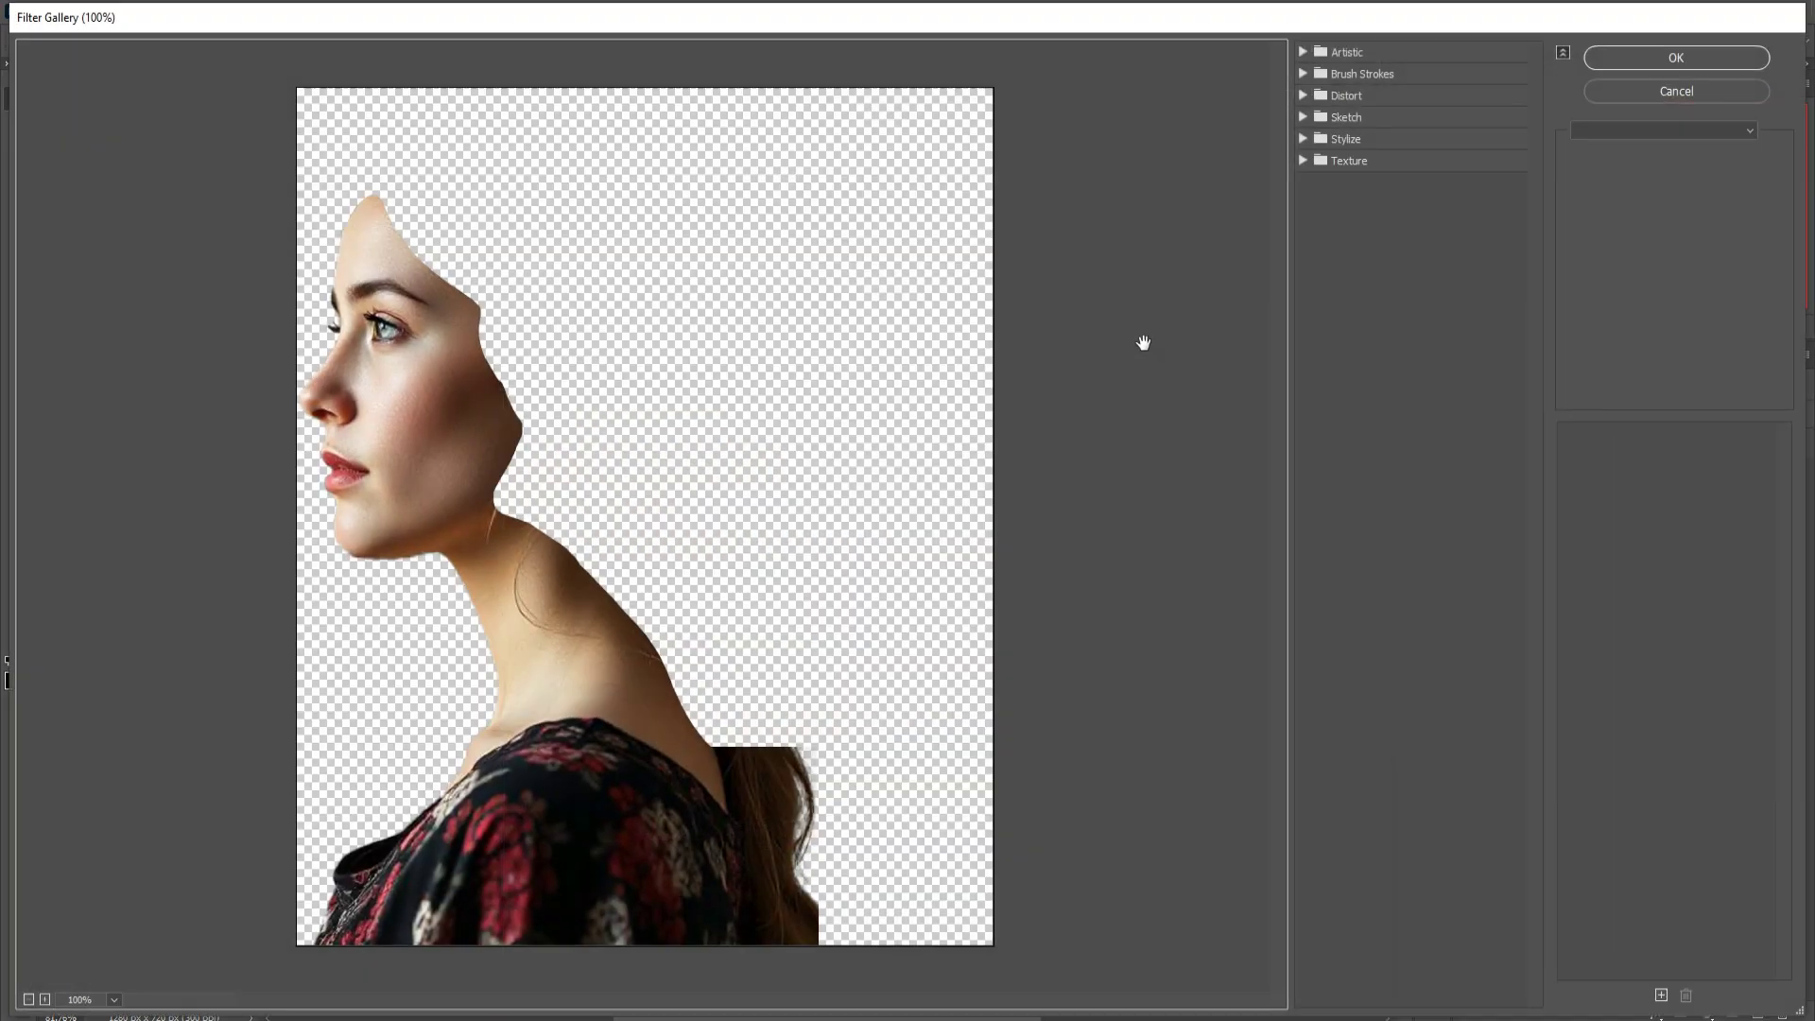
left_click(1346, 52)
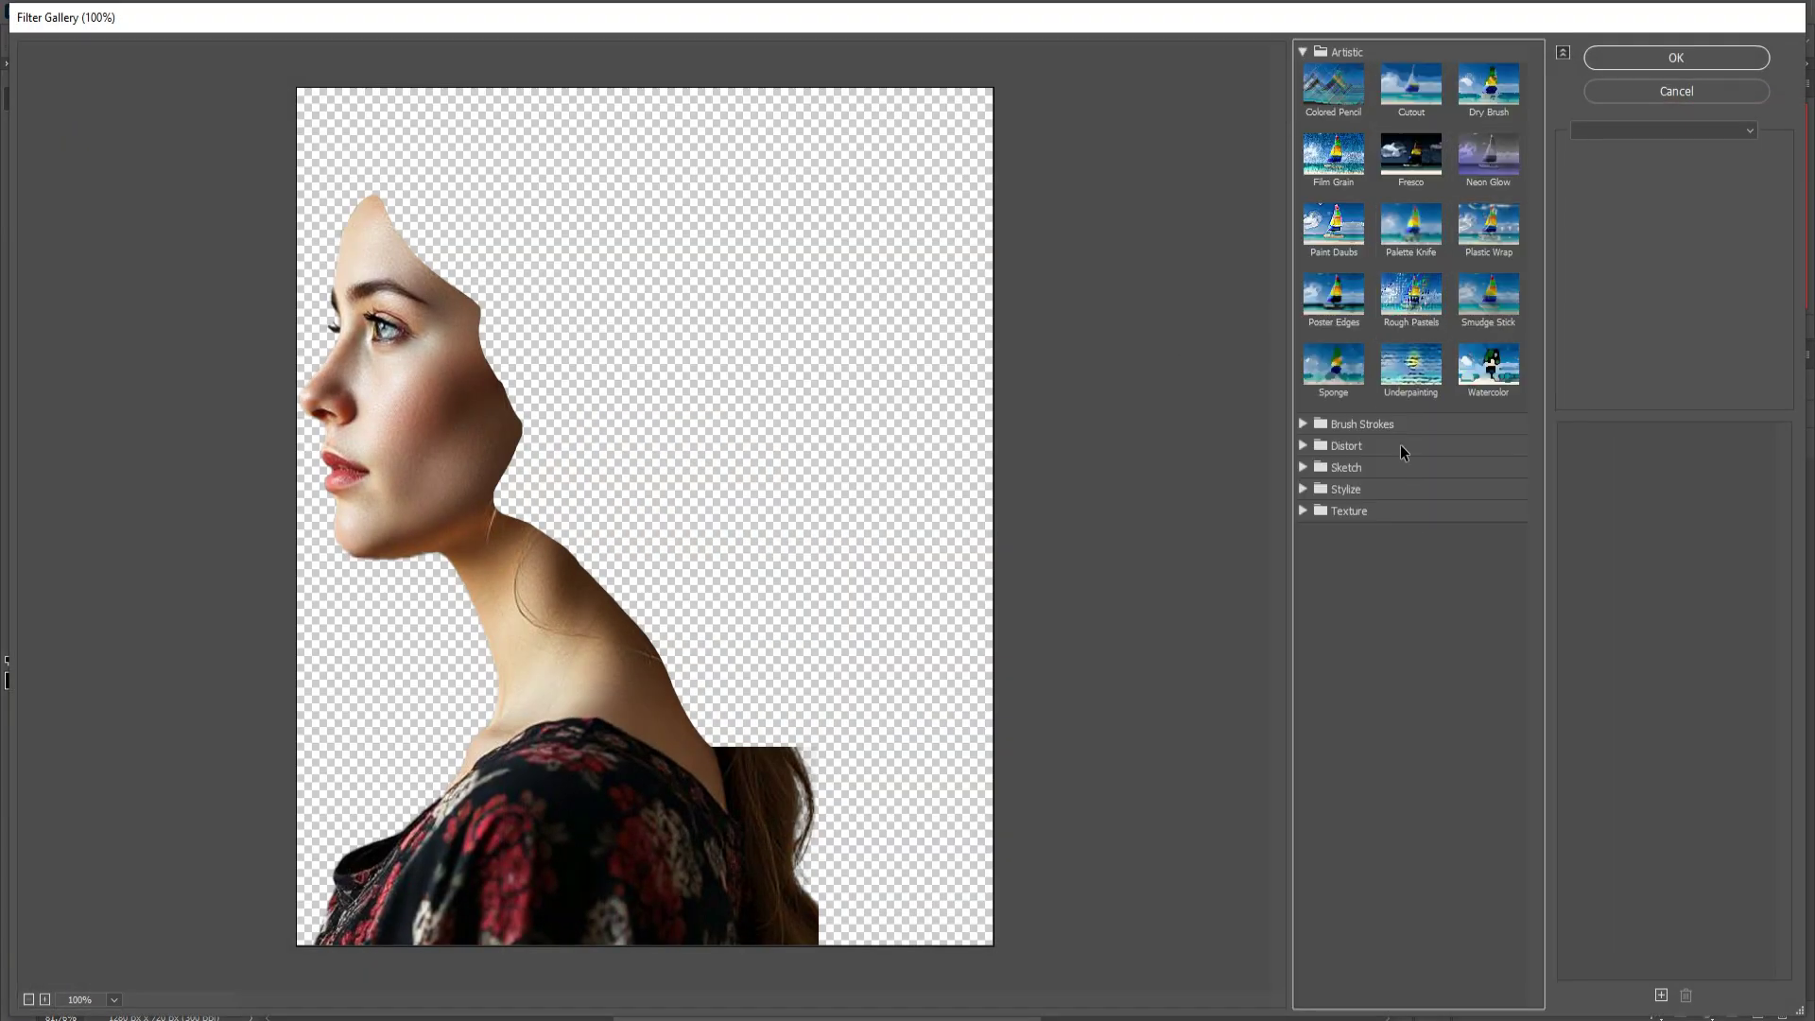
left_click(1489, 227)
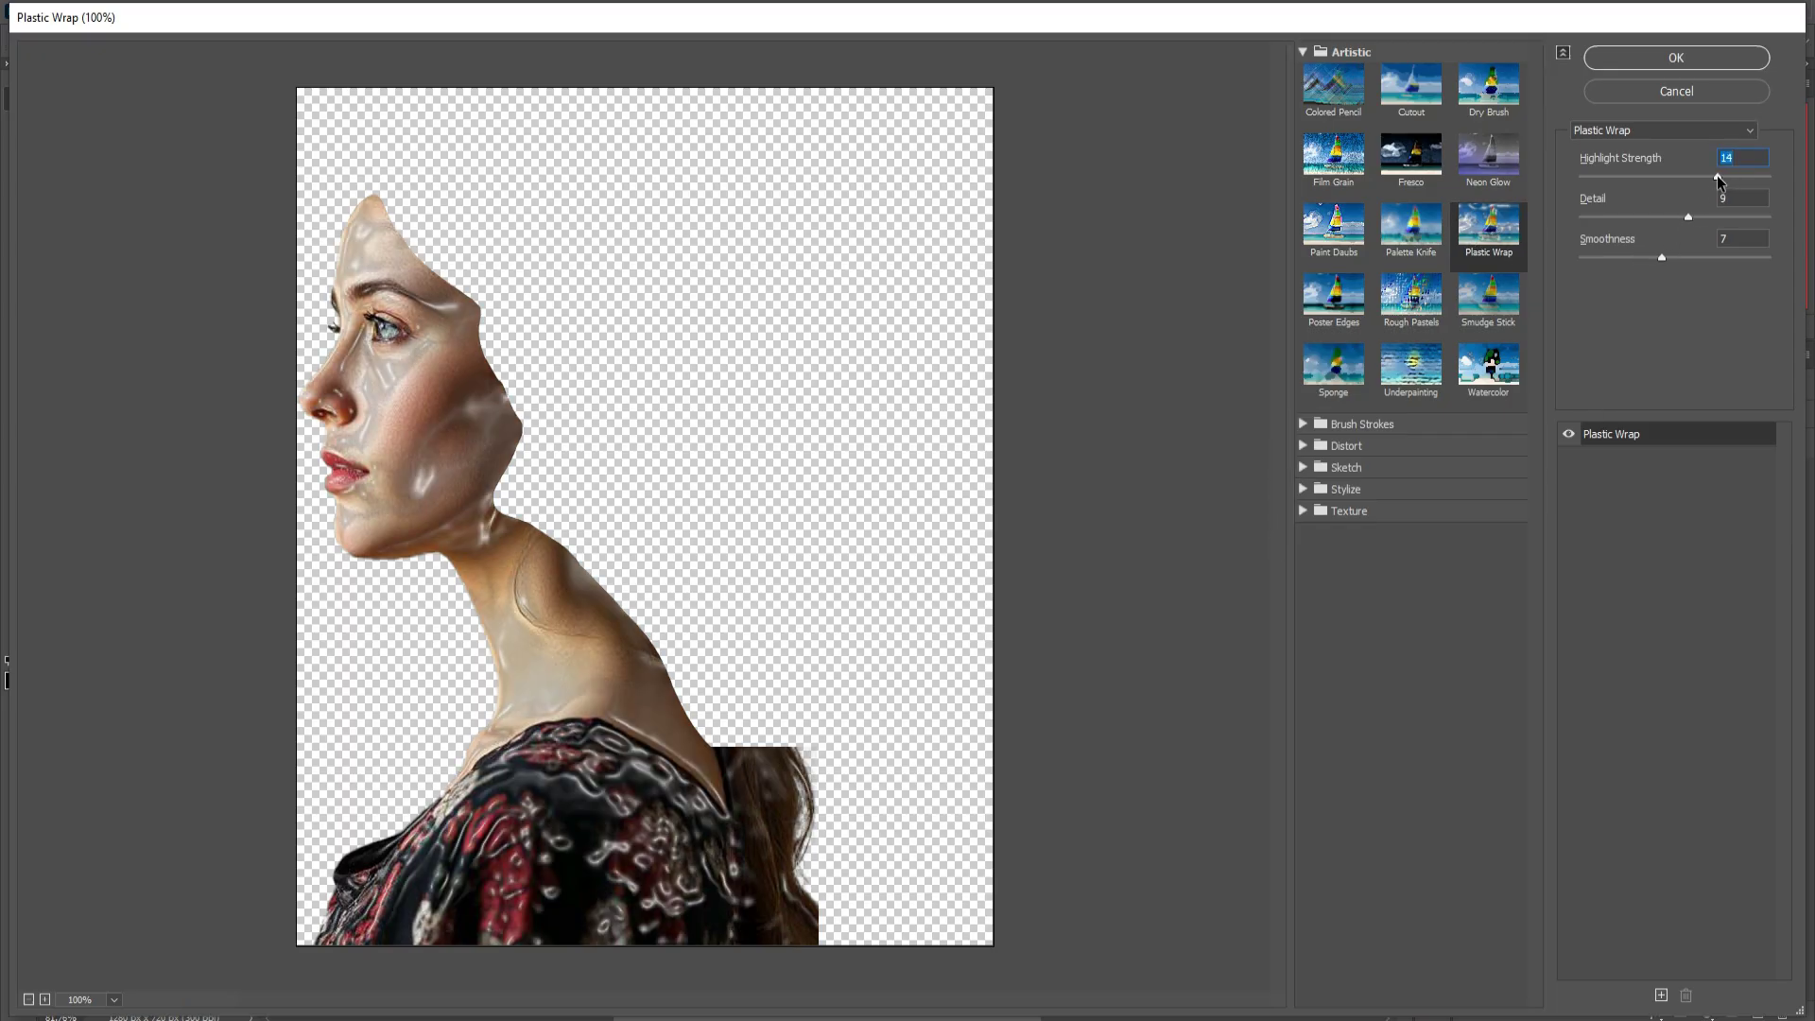
mouse_move(1722, 177)
left_mouse_down()
mouse_move(1641, 177)
mouse_move(1725, 193)
left_mouse_up()
mouse_move(1688, 217)
left_mouse_down()
mouse_move(1666, 218)
mouse_move(1737, 218)
mouse_move(1702, 217)
left_mouse_up()
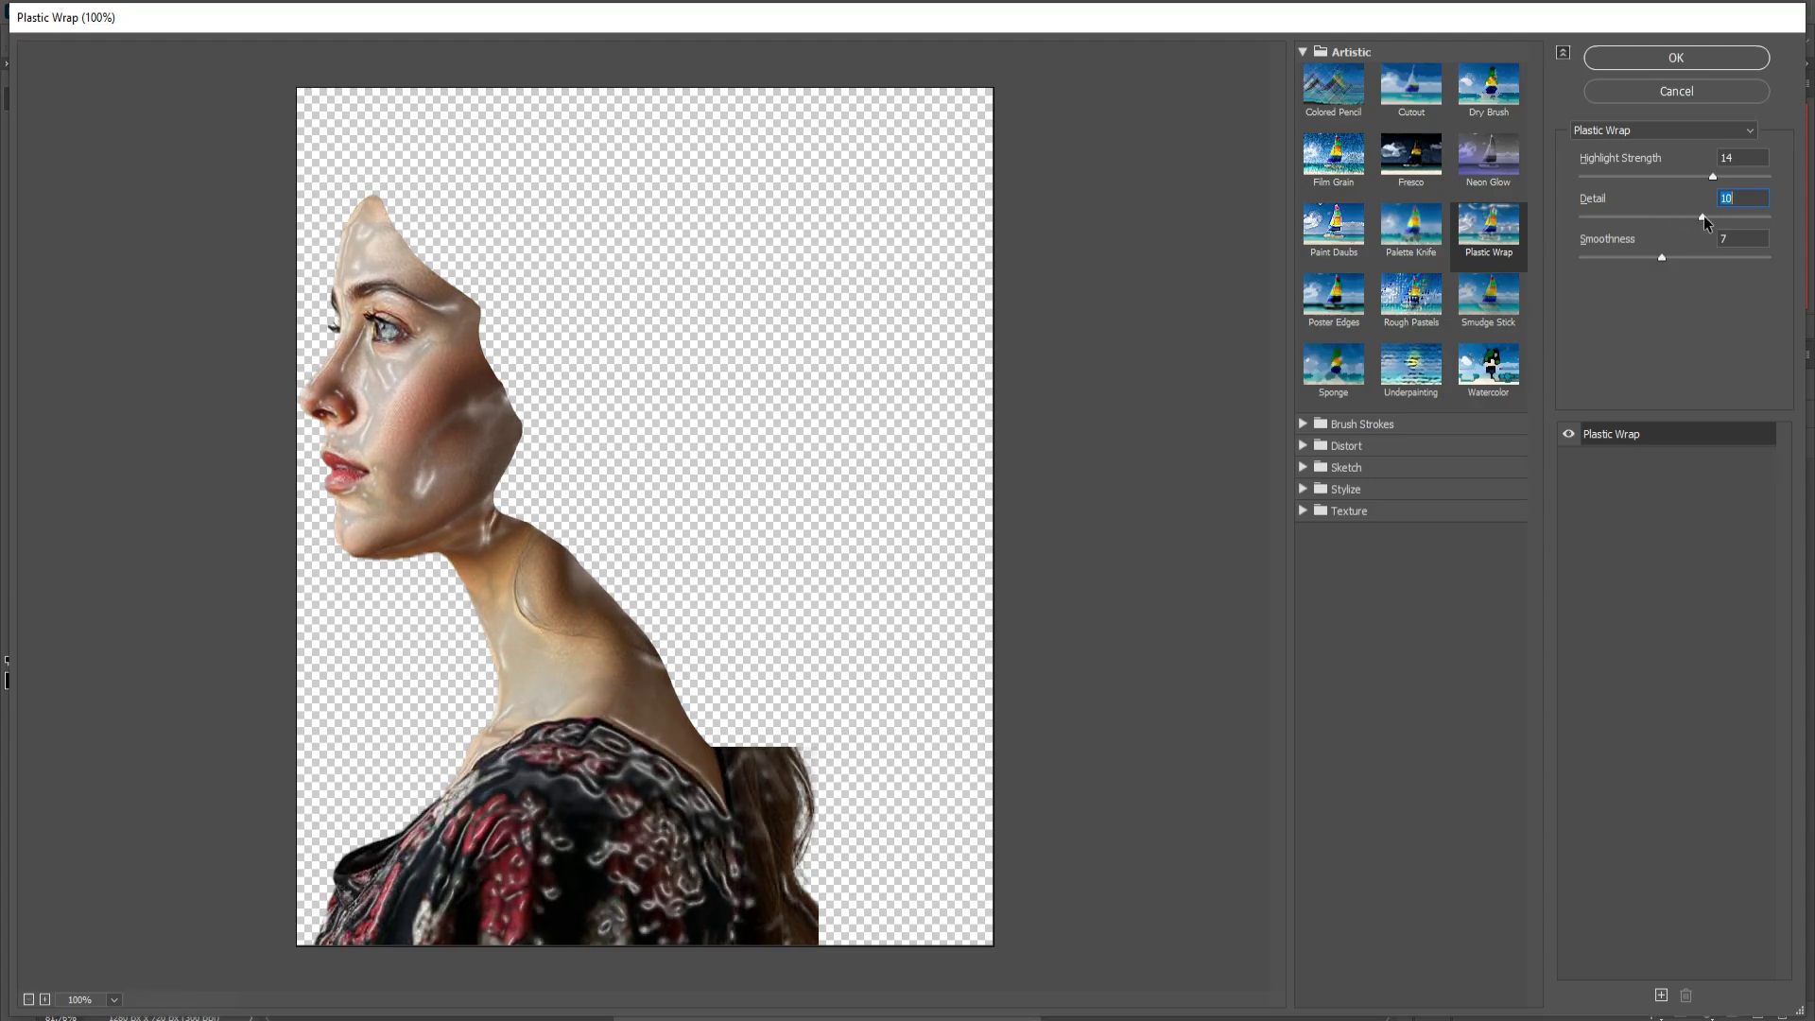
mouse_move(1697, 217)
left_mouse_down()
mouse_move(1622, 259)
mouse_move(1563, 259)
mouse_move(1654, 257)
left_mouse_up()
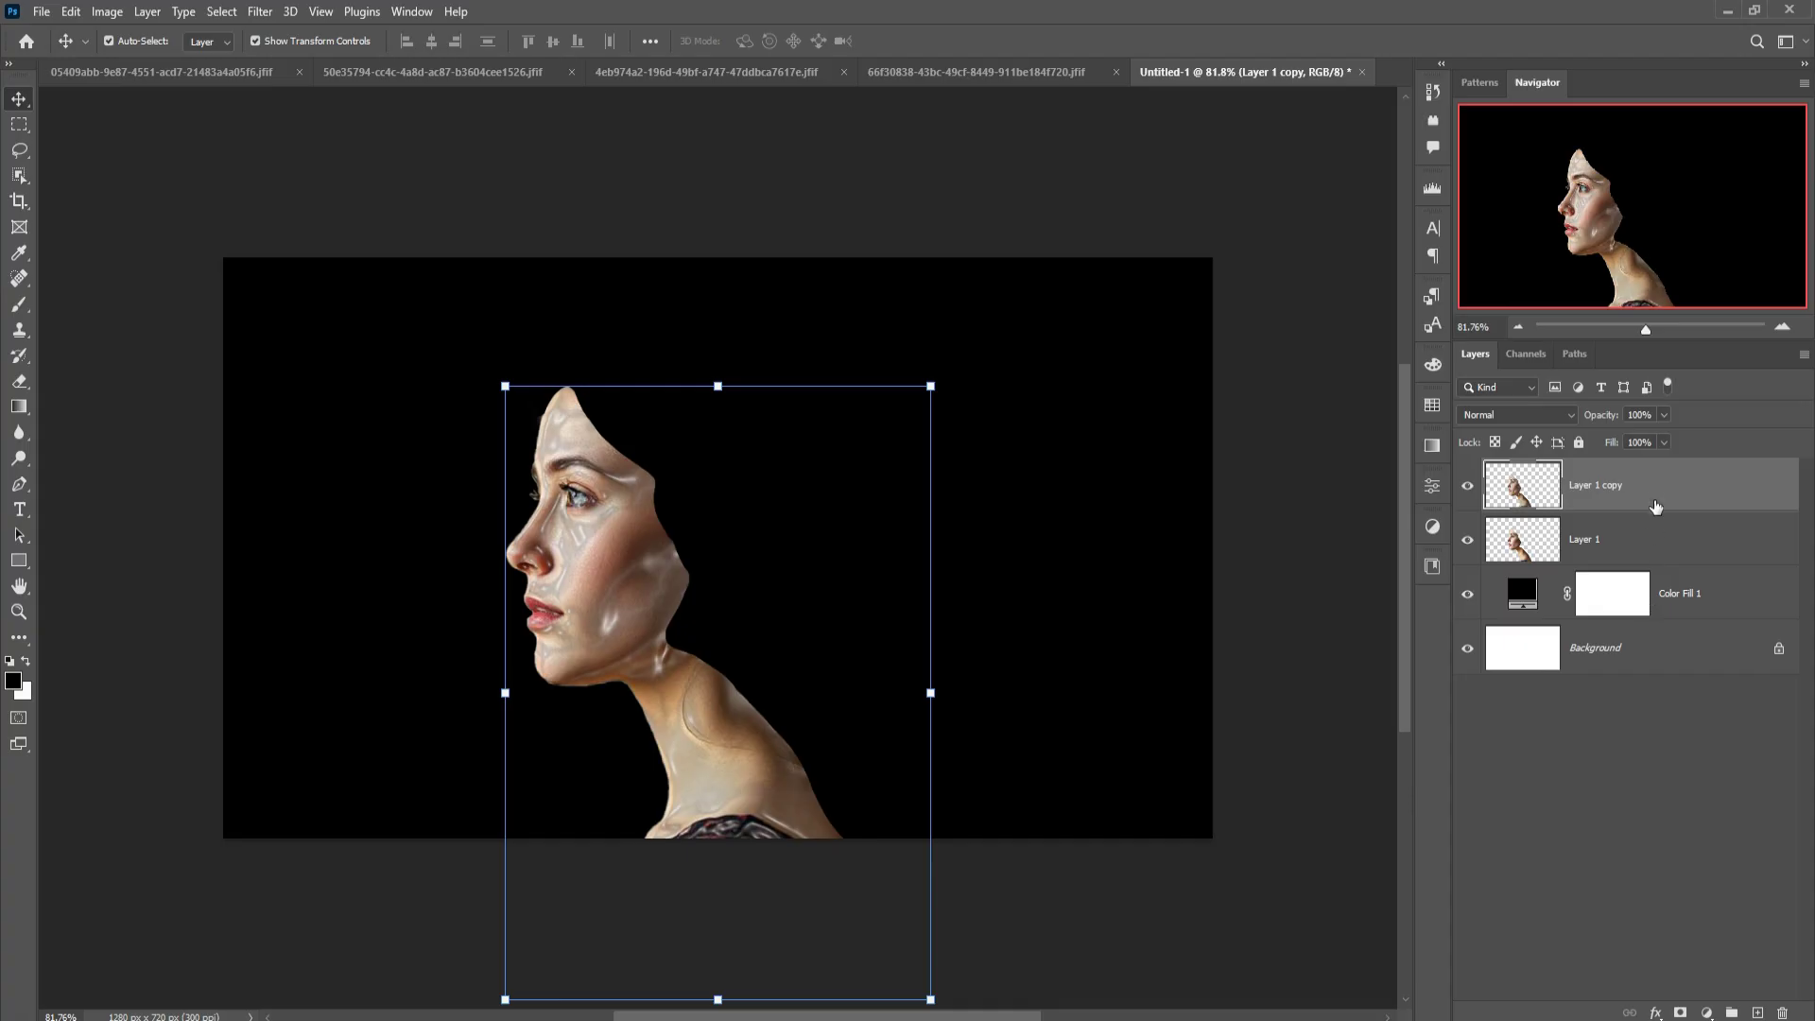
- Add a Hue/Saturation layer set to Hue +180, Saturation -55, Lightness -1
left_click(1707, 1013)
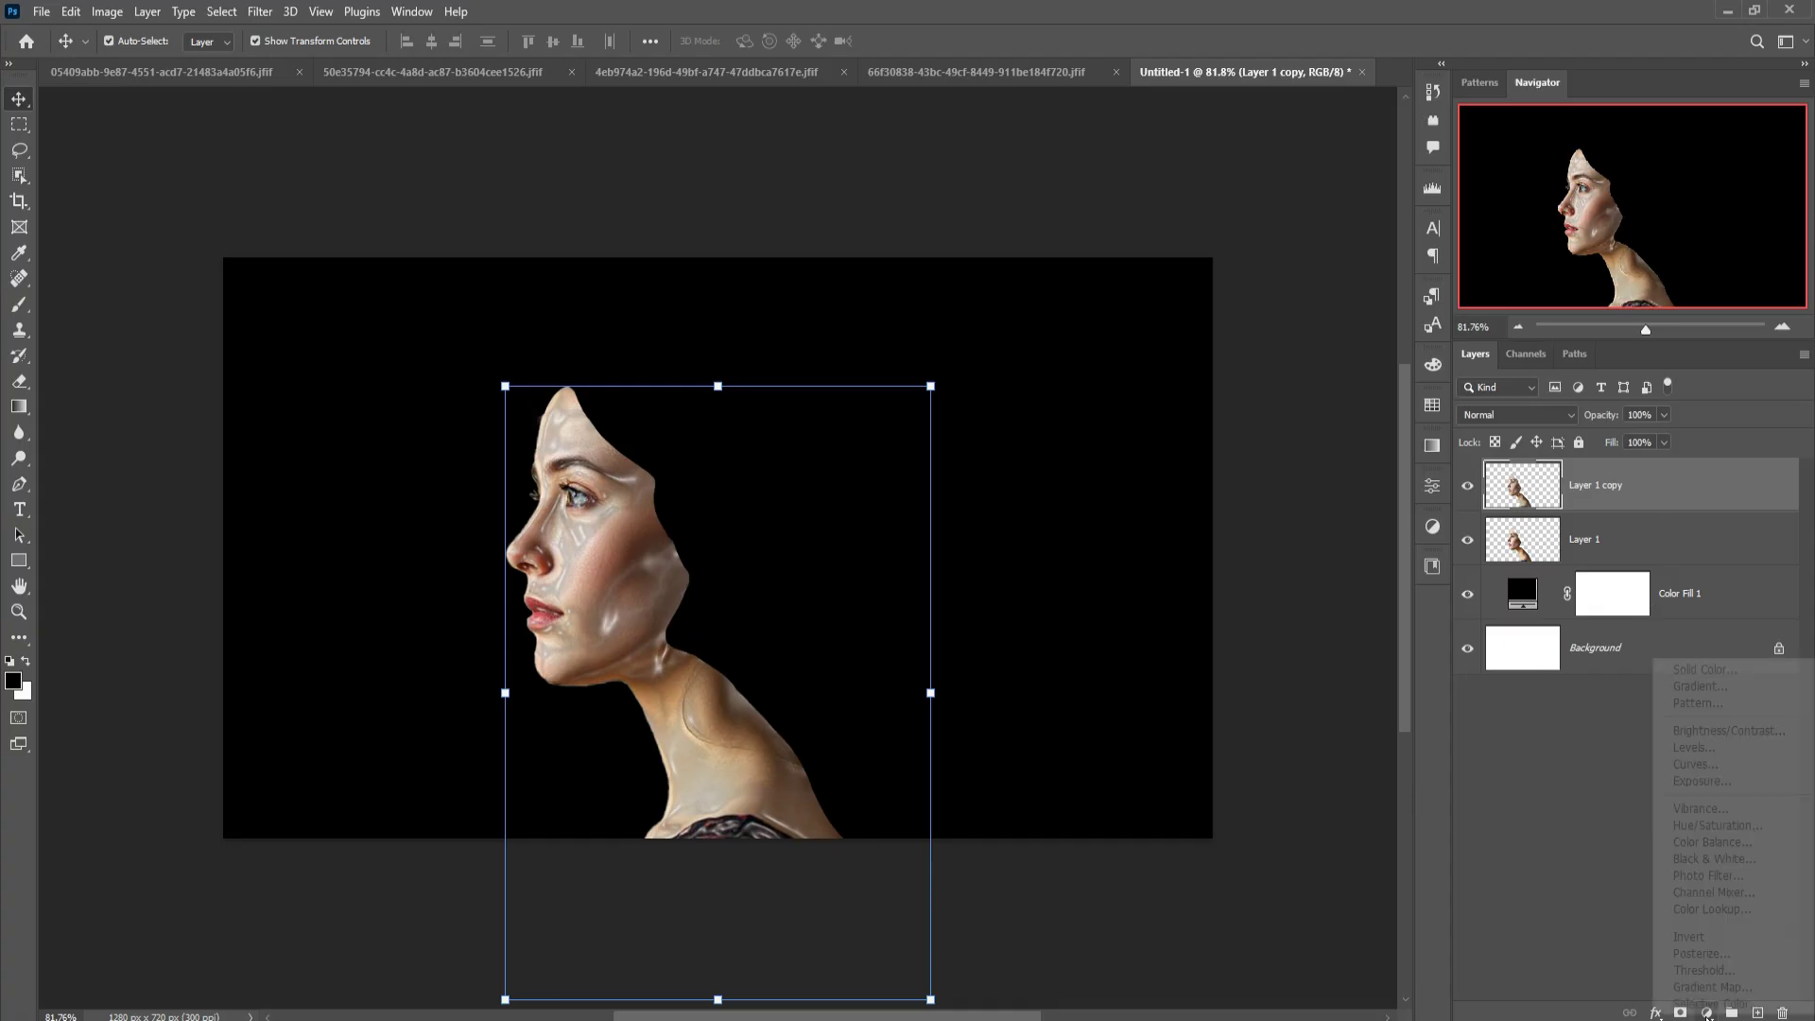
left_click(1744, 828)
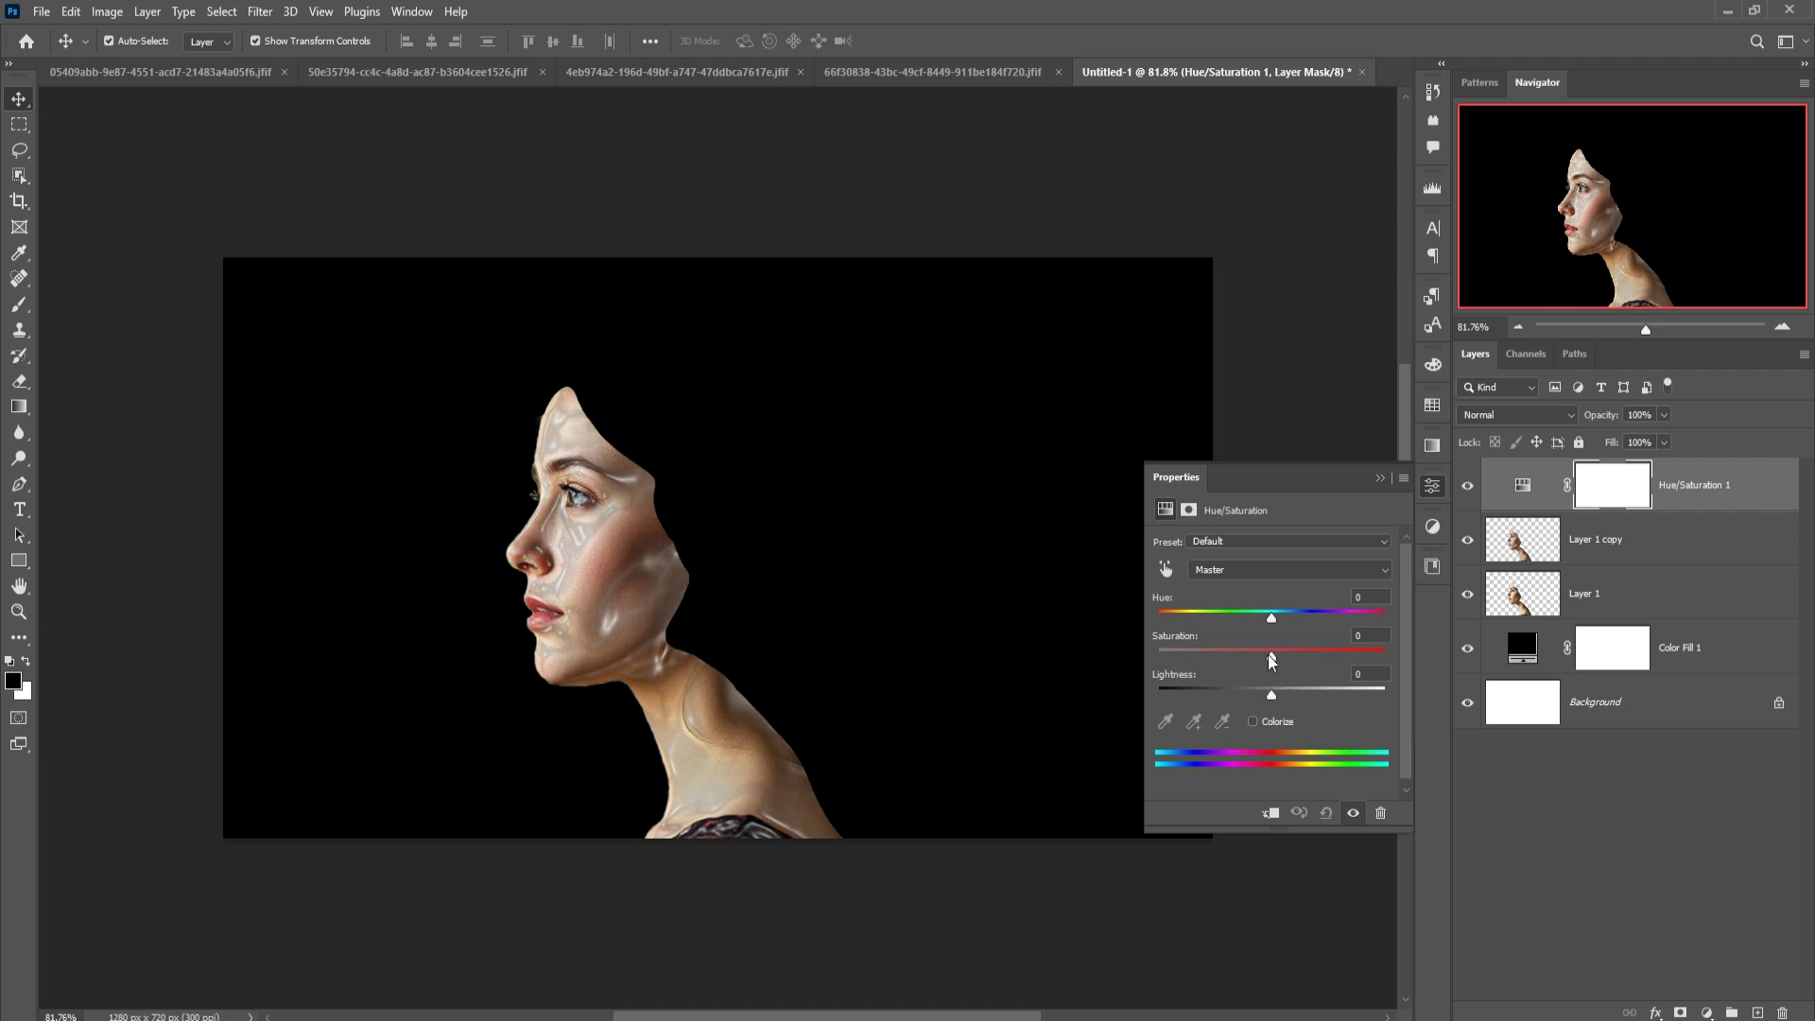
left_click_drag(1272, 697, 1273, 707)
left_click_drag(1273, 656, 1205, 673)
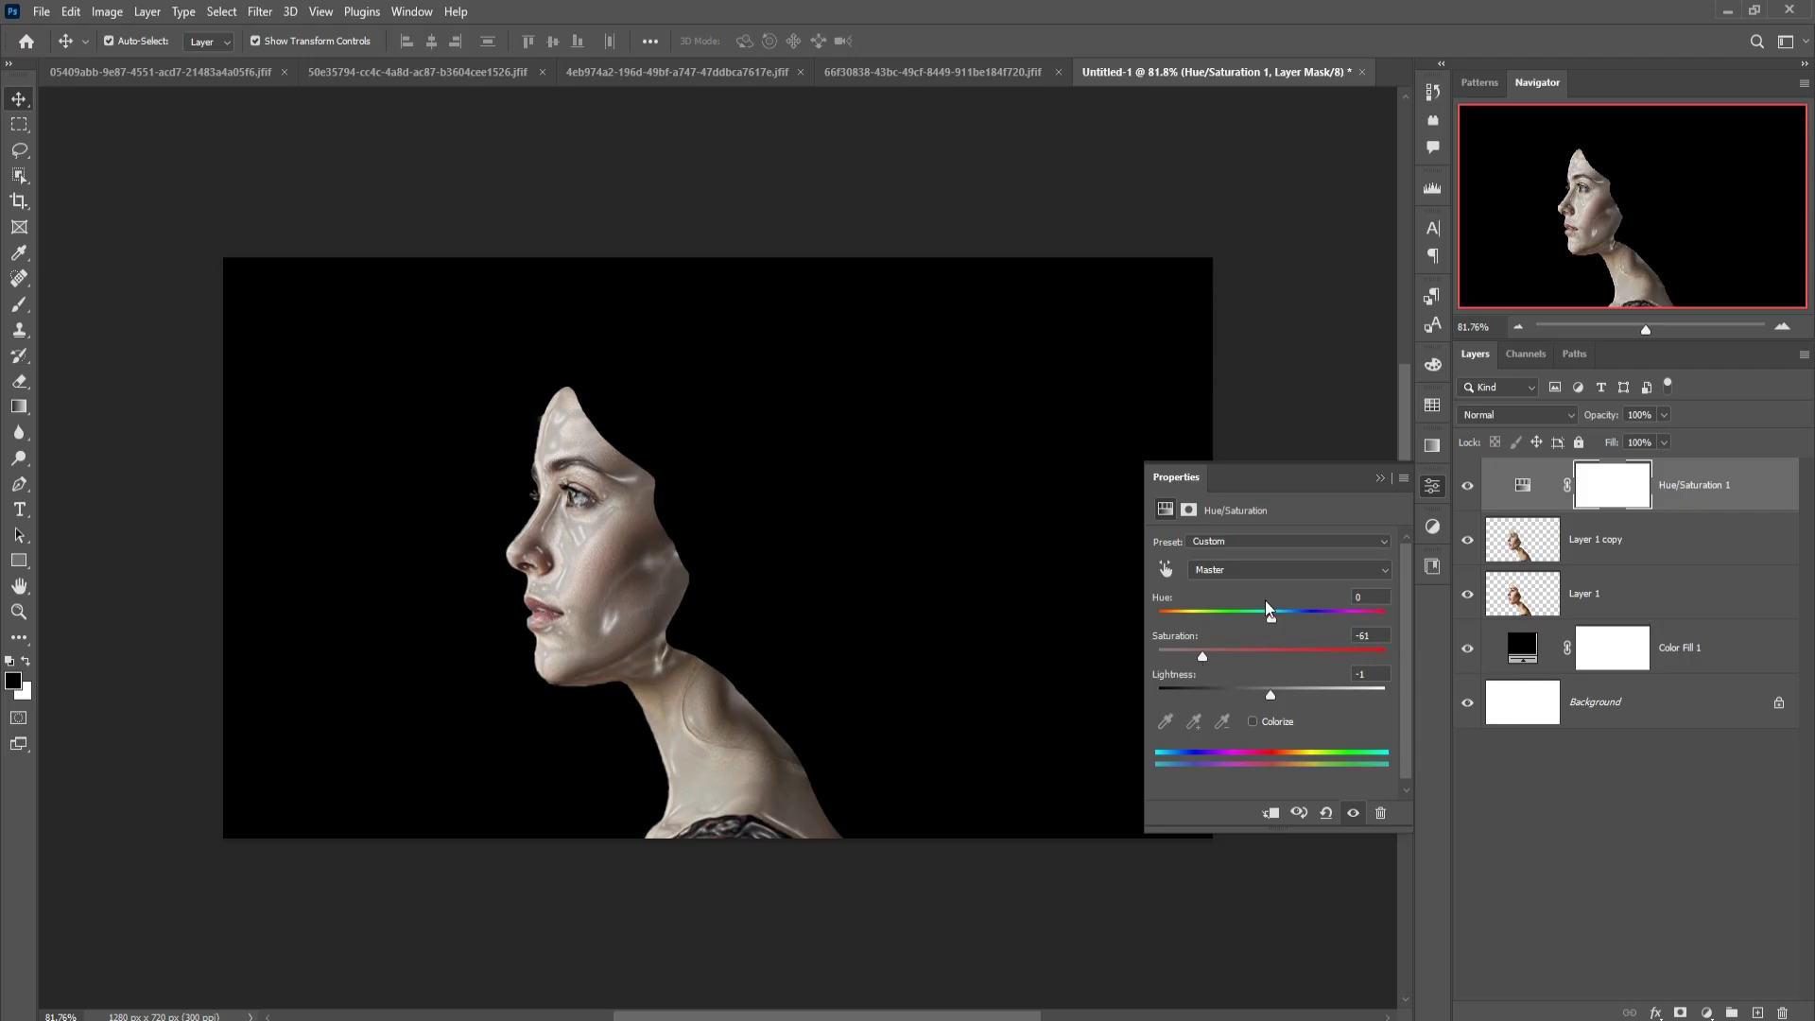
left_click_drag(1276, 623, 1395, 639)
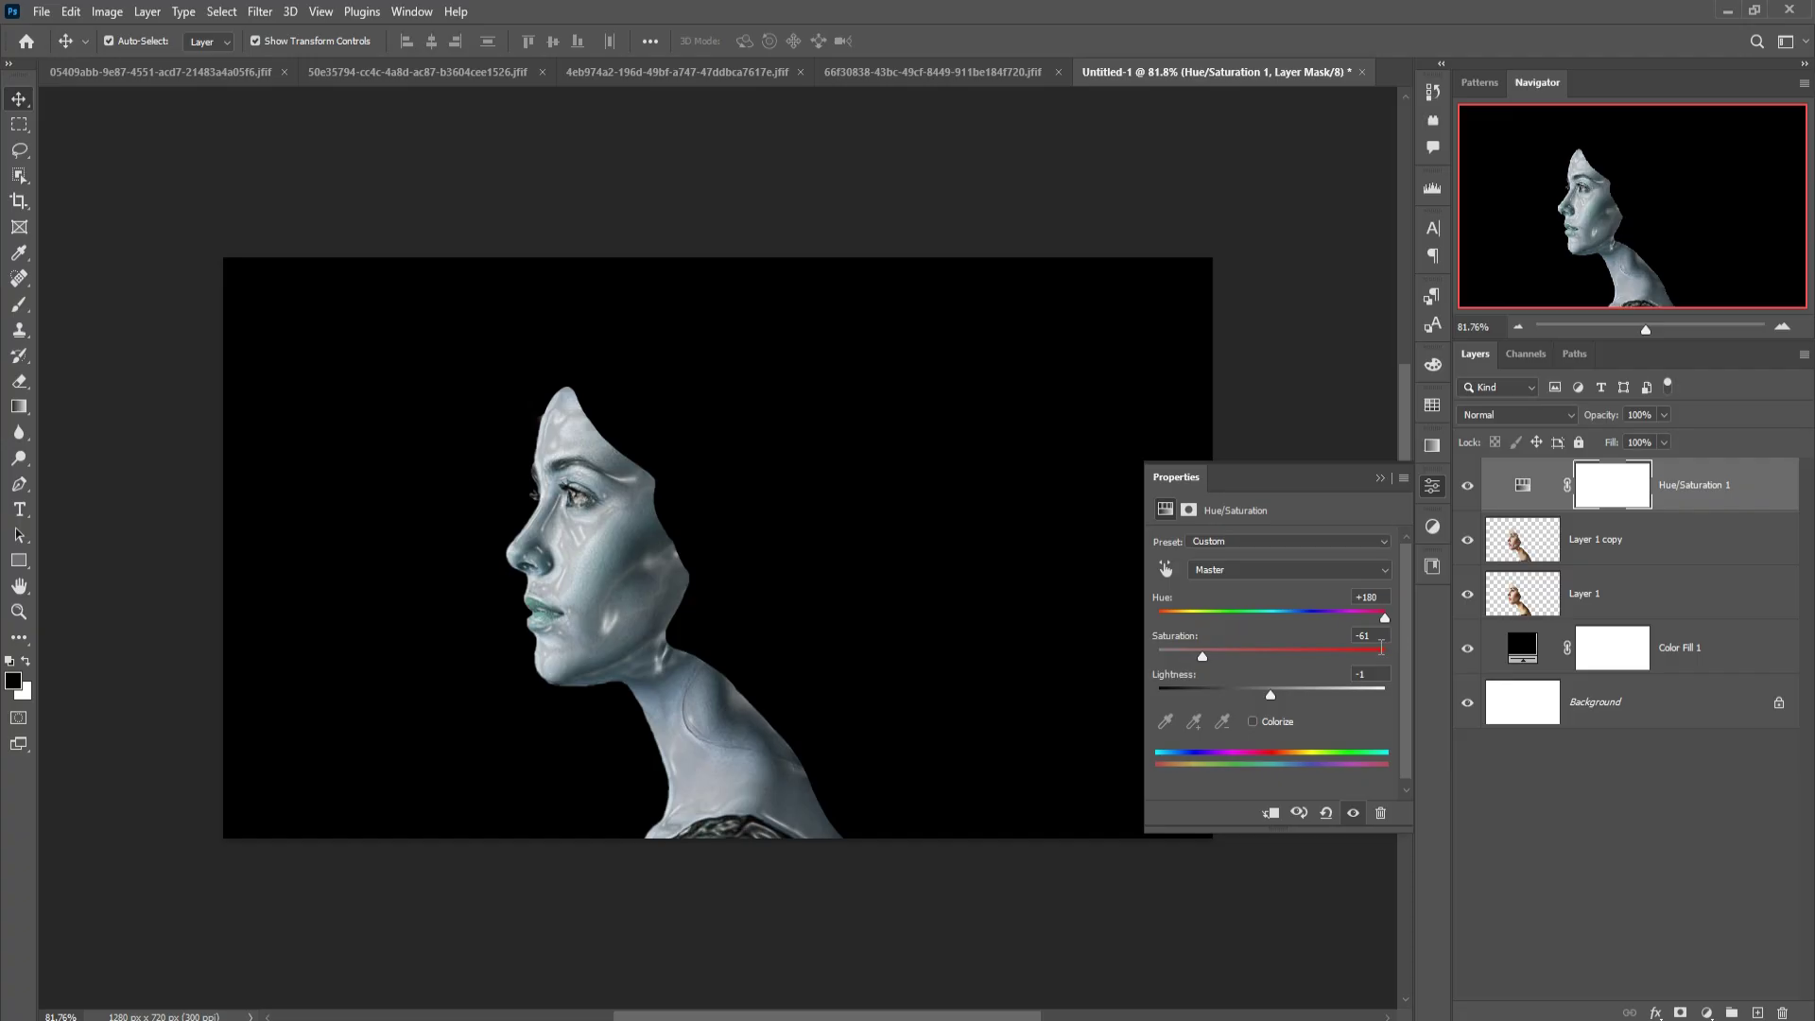
left_click_drag(1203, 661, 1209, 659)
left_click(1380, 479)
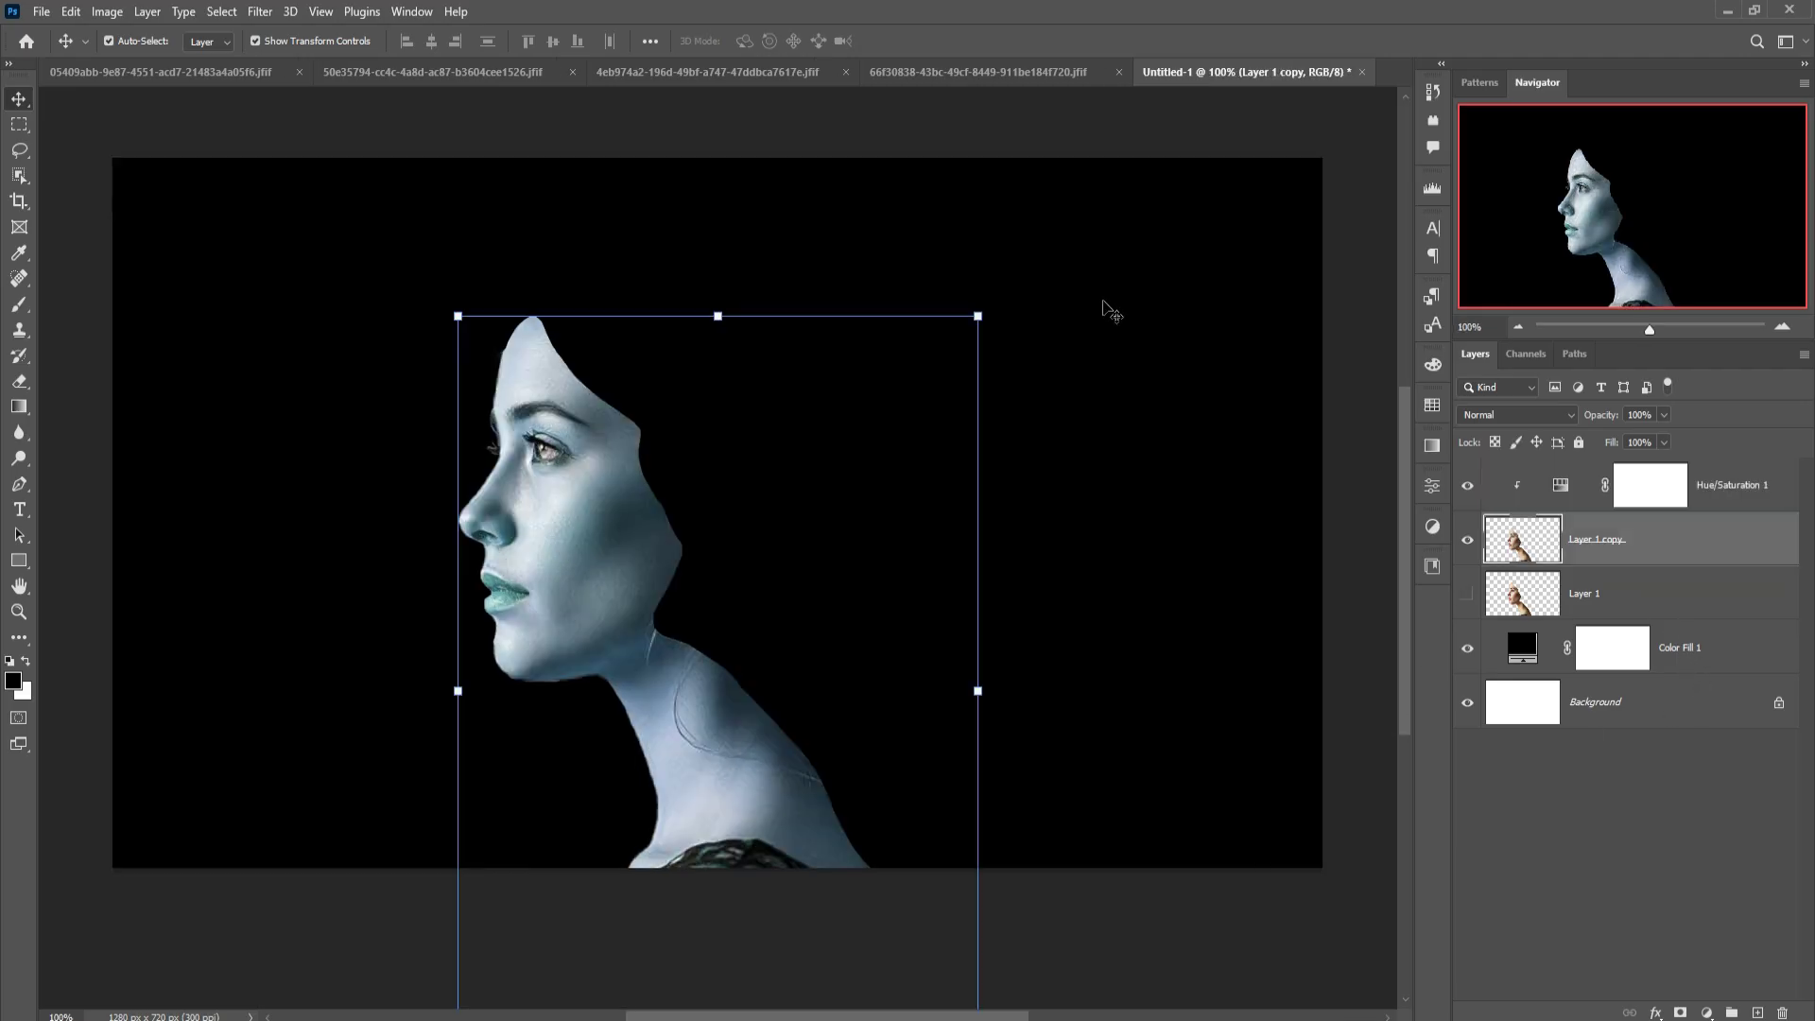
- Bring the water splash image into the portrait as Layer 2 above the adjustment layer
left_click(371, 76)
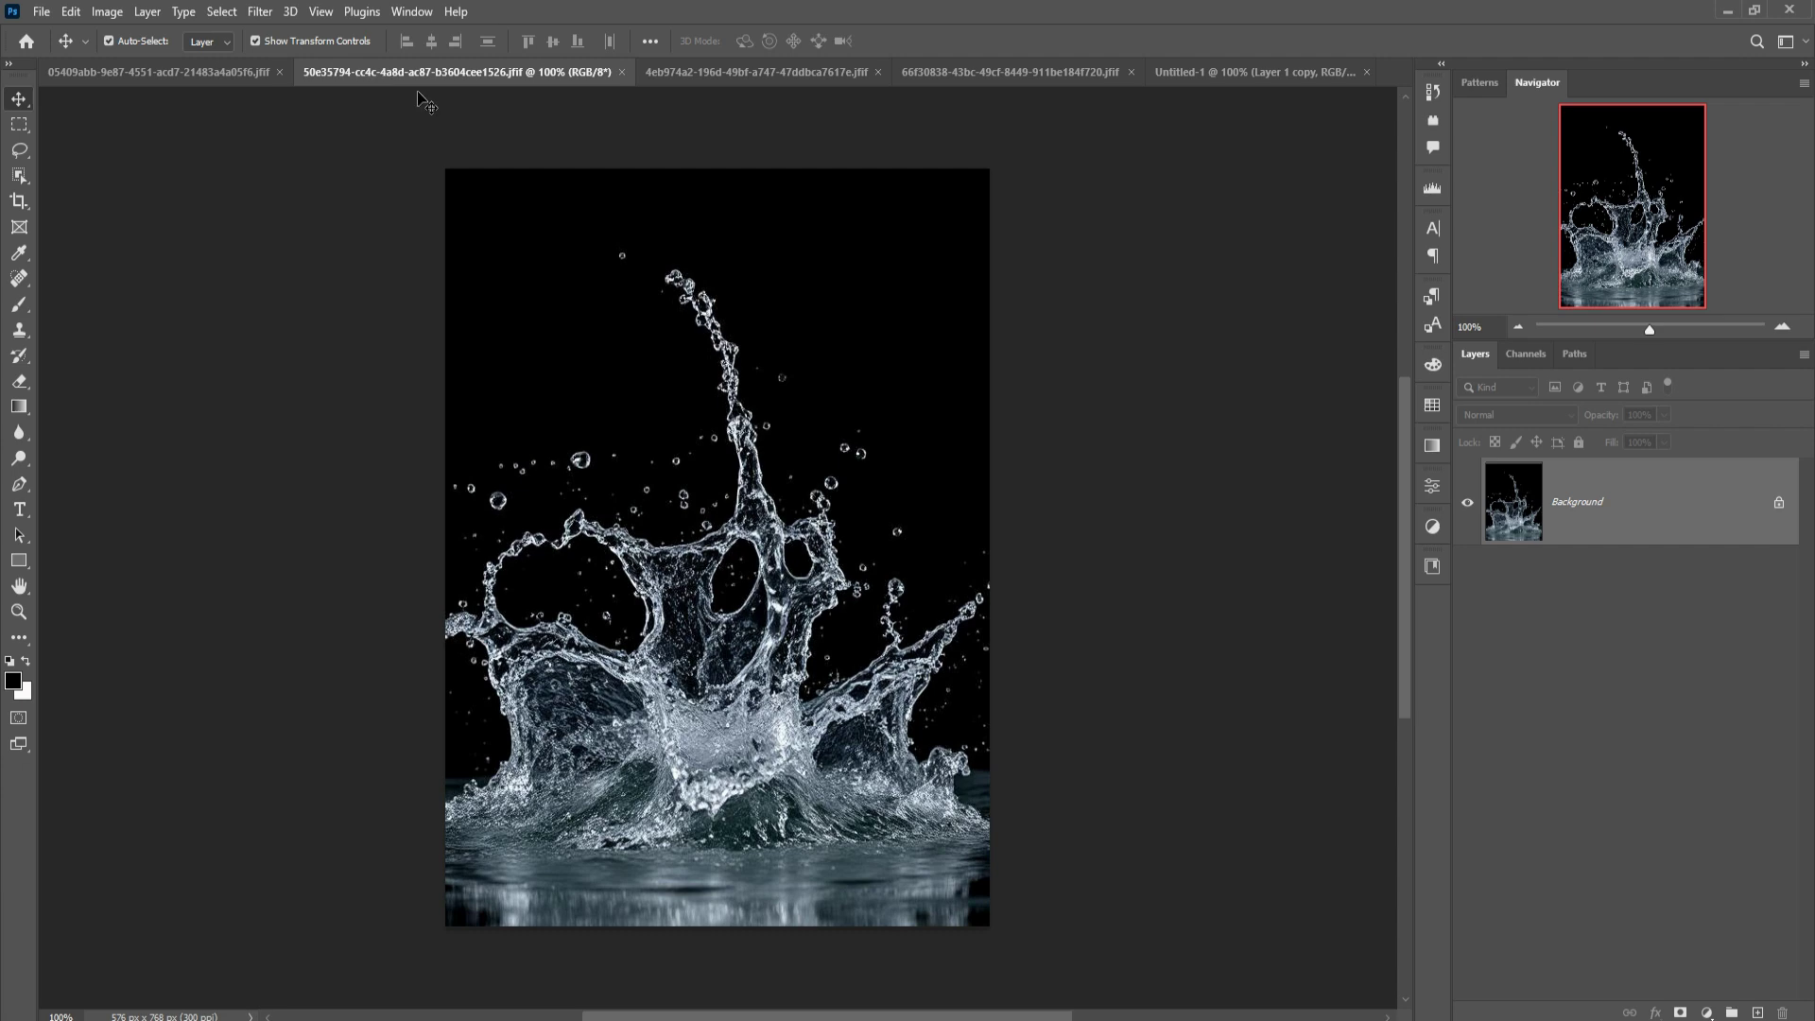
left_click_drag(412, 76, 1043, 301)
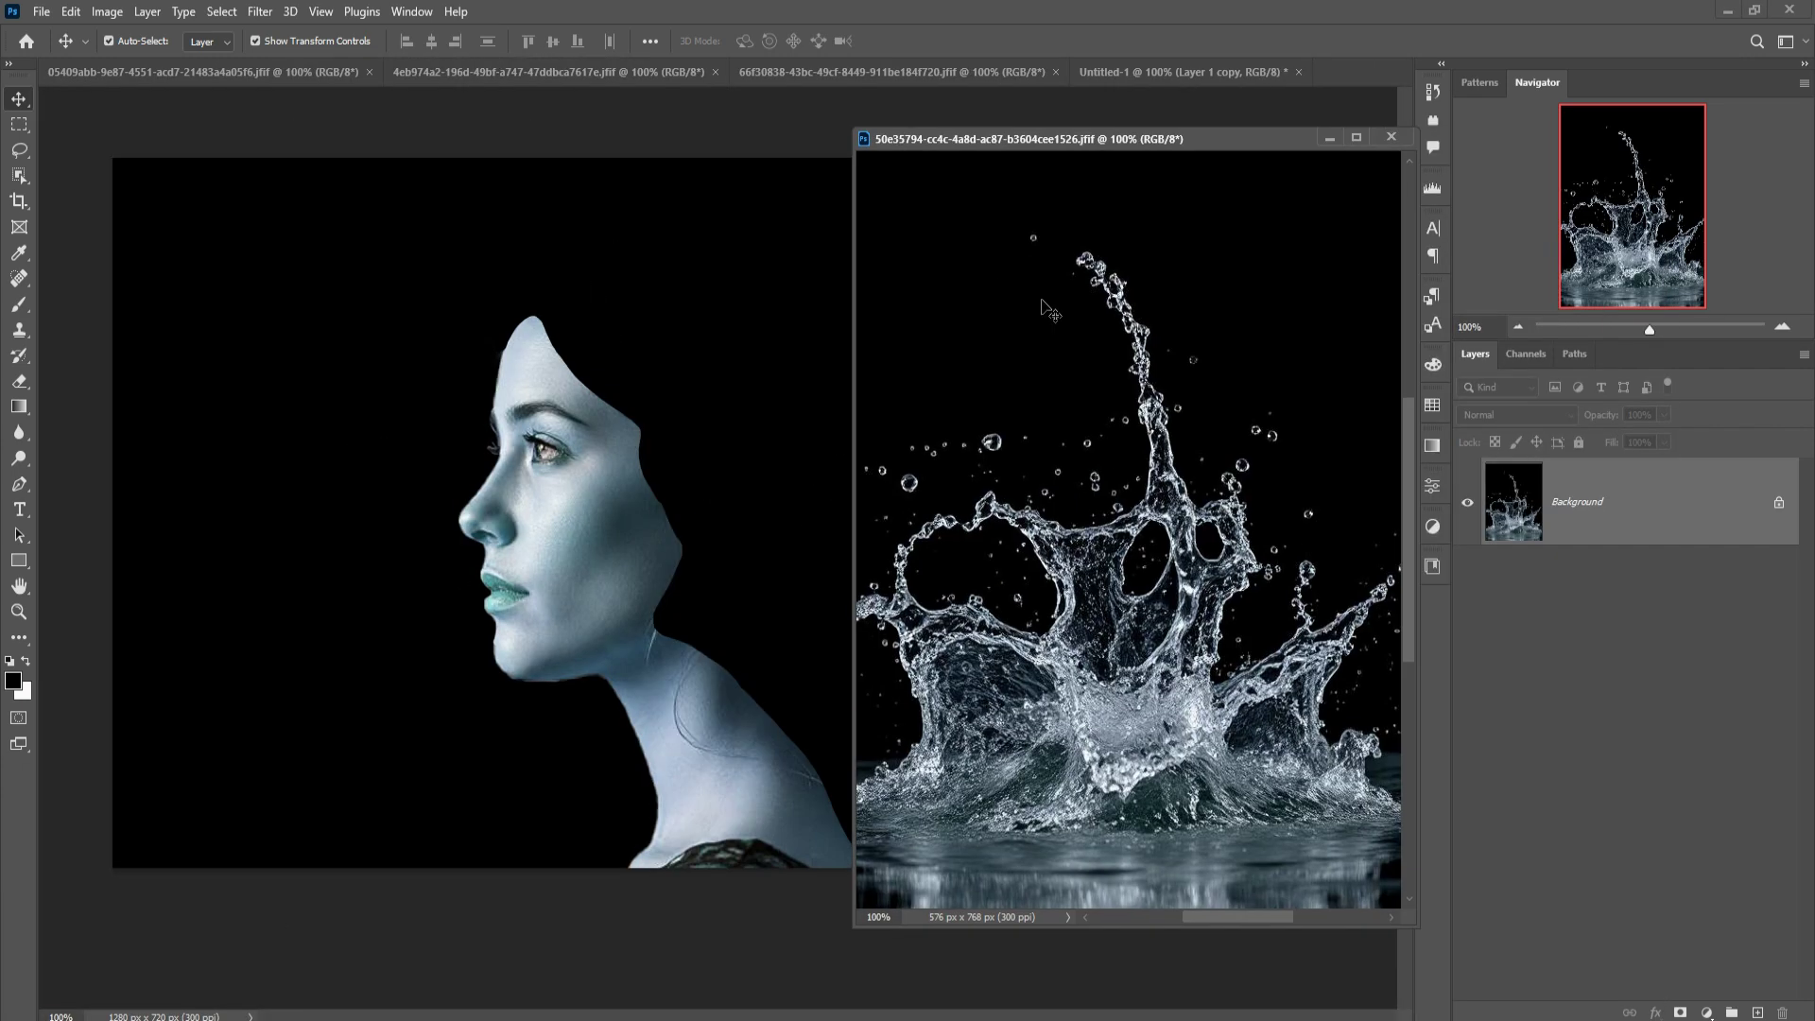
left_click_drag(1028, 519, 819, 500)
left_click(1329, 138)
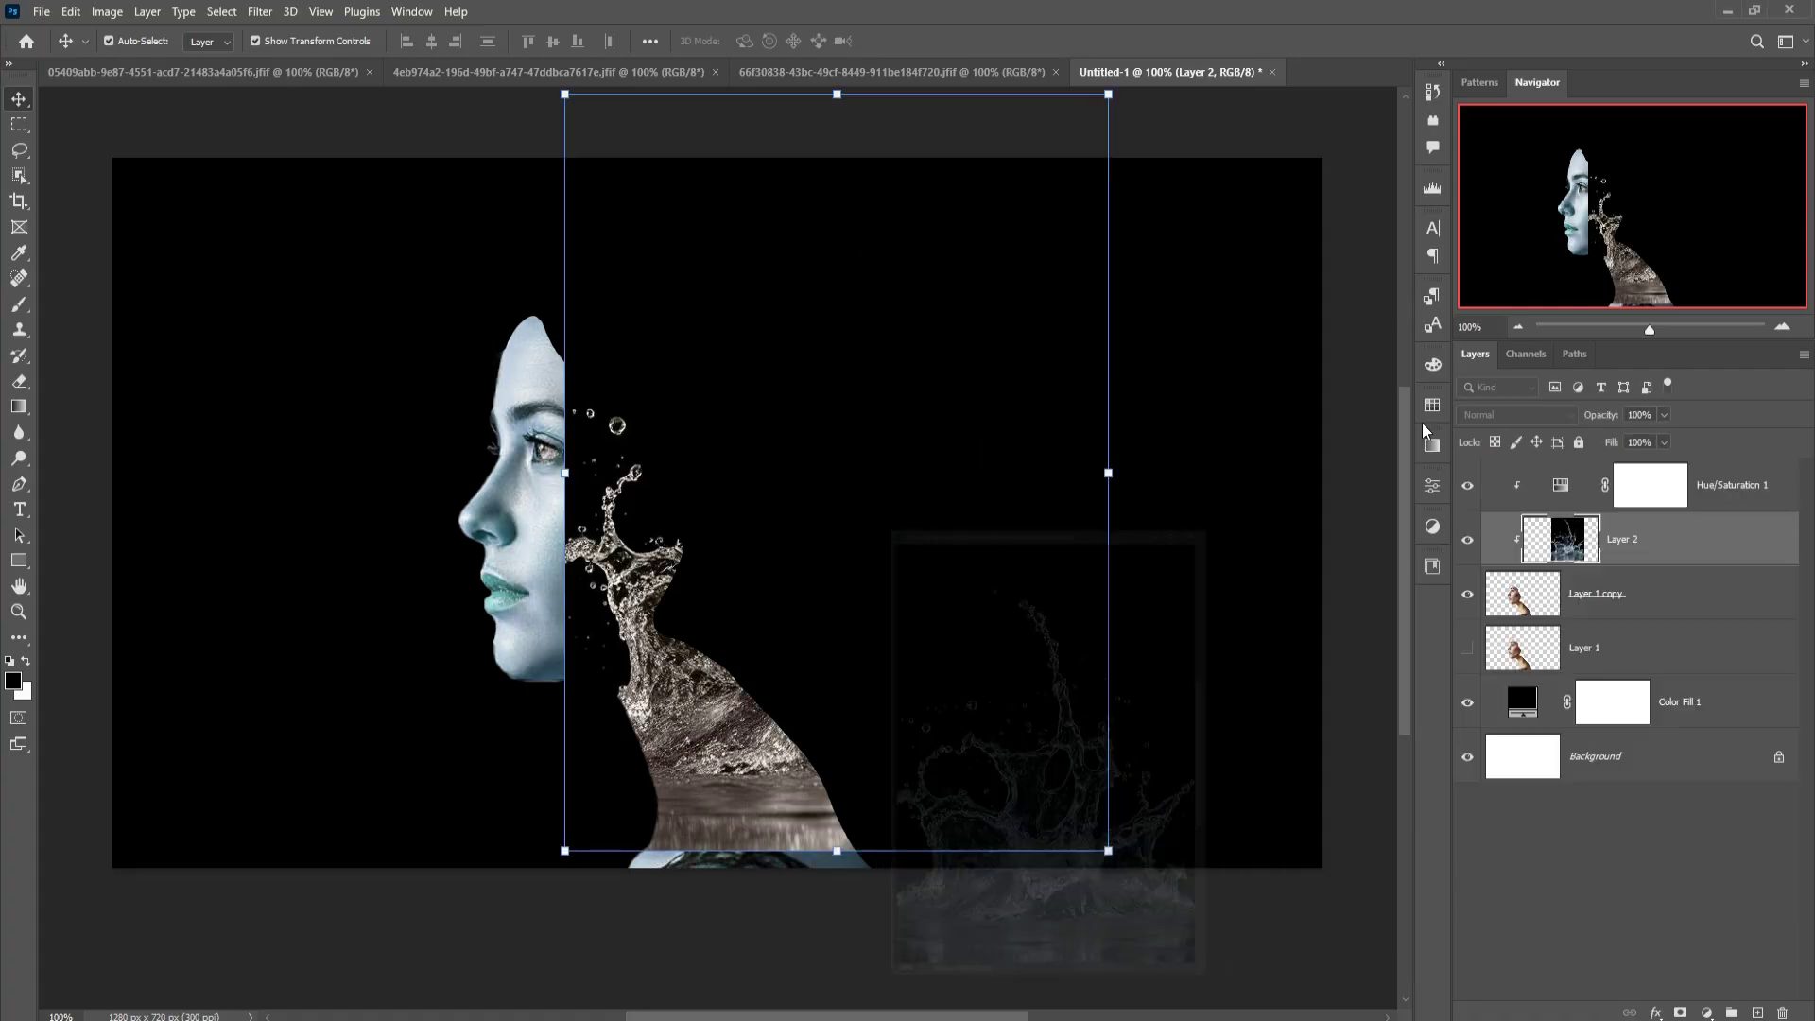
left_click_drag(1659, 554, 1676, 474)
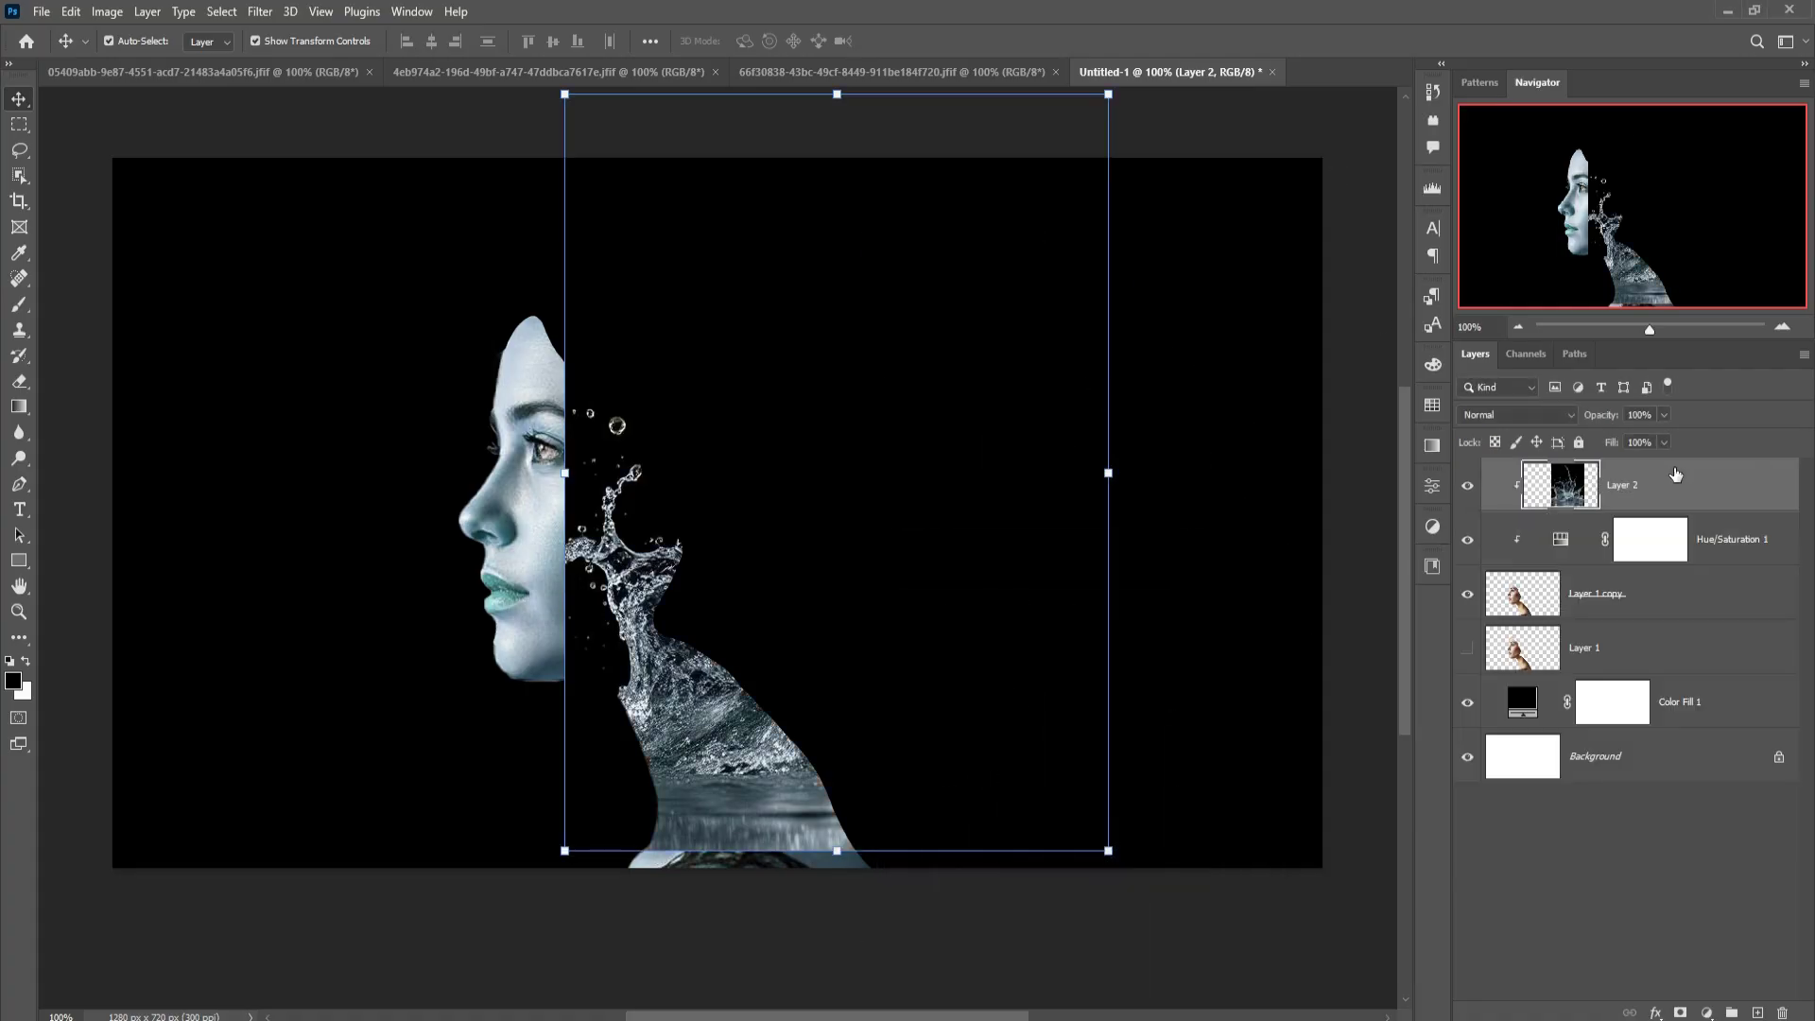
mouse_move(1108, 95)
left_mouse_down()
mouse_move(1026, 251)
mouse_move(1129, 350)
left_mouse_up()
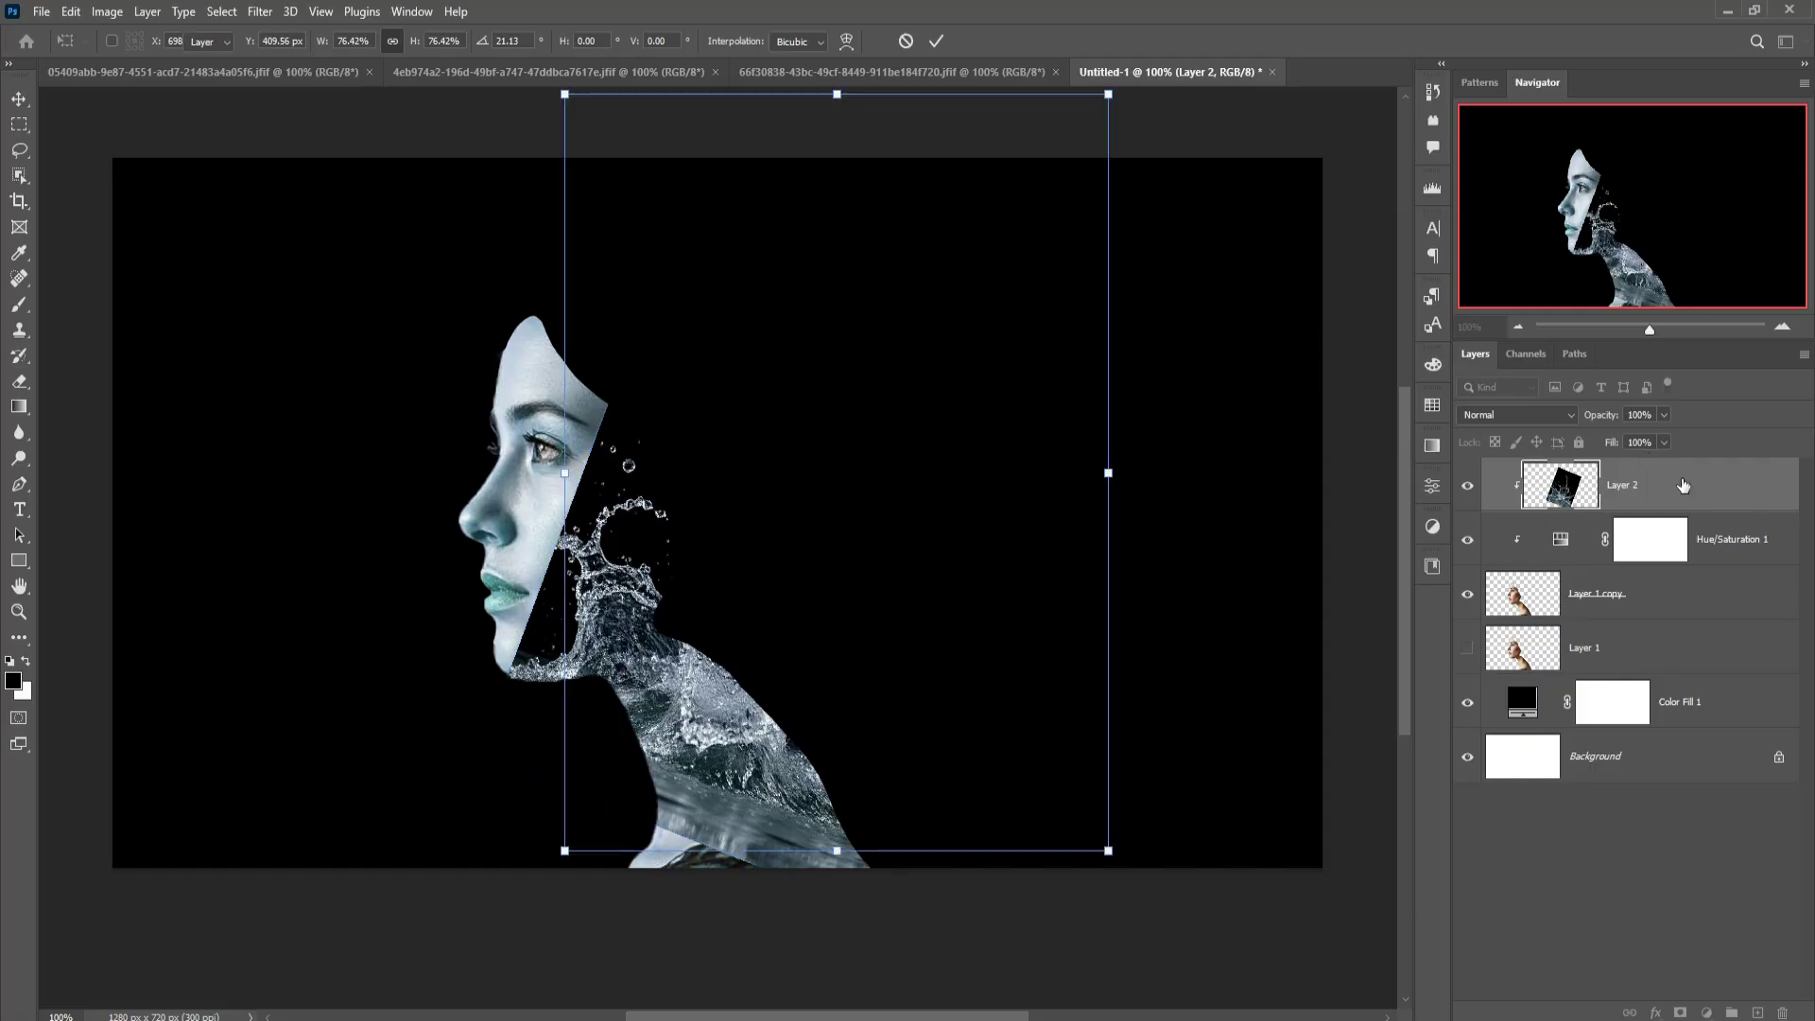
key("Return")
- Unclip Layer 2, enlarge and rotate it about 34° behind the face, and set Screen blending
right_click(1692, 489)
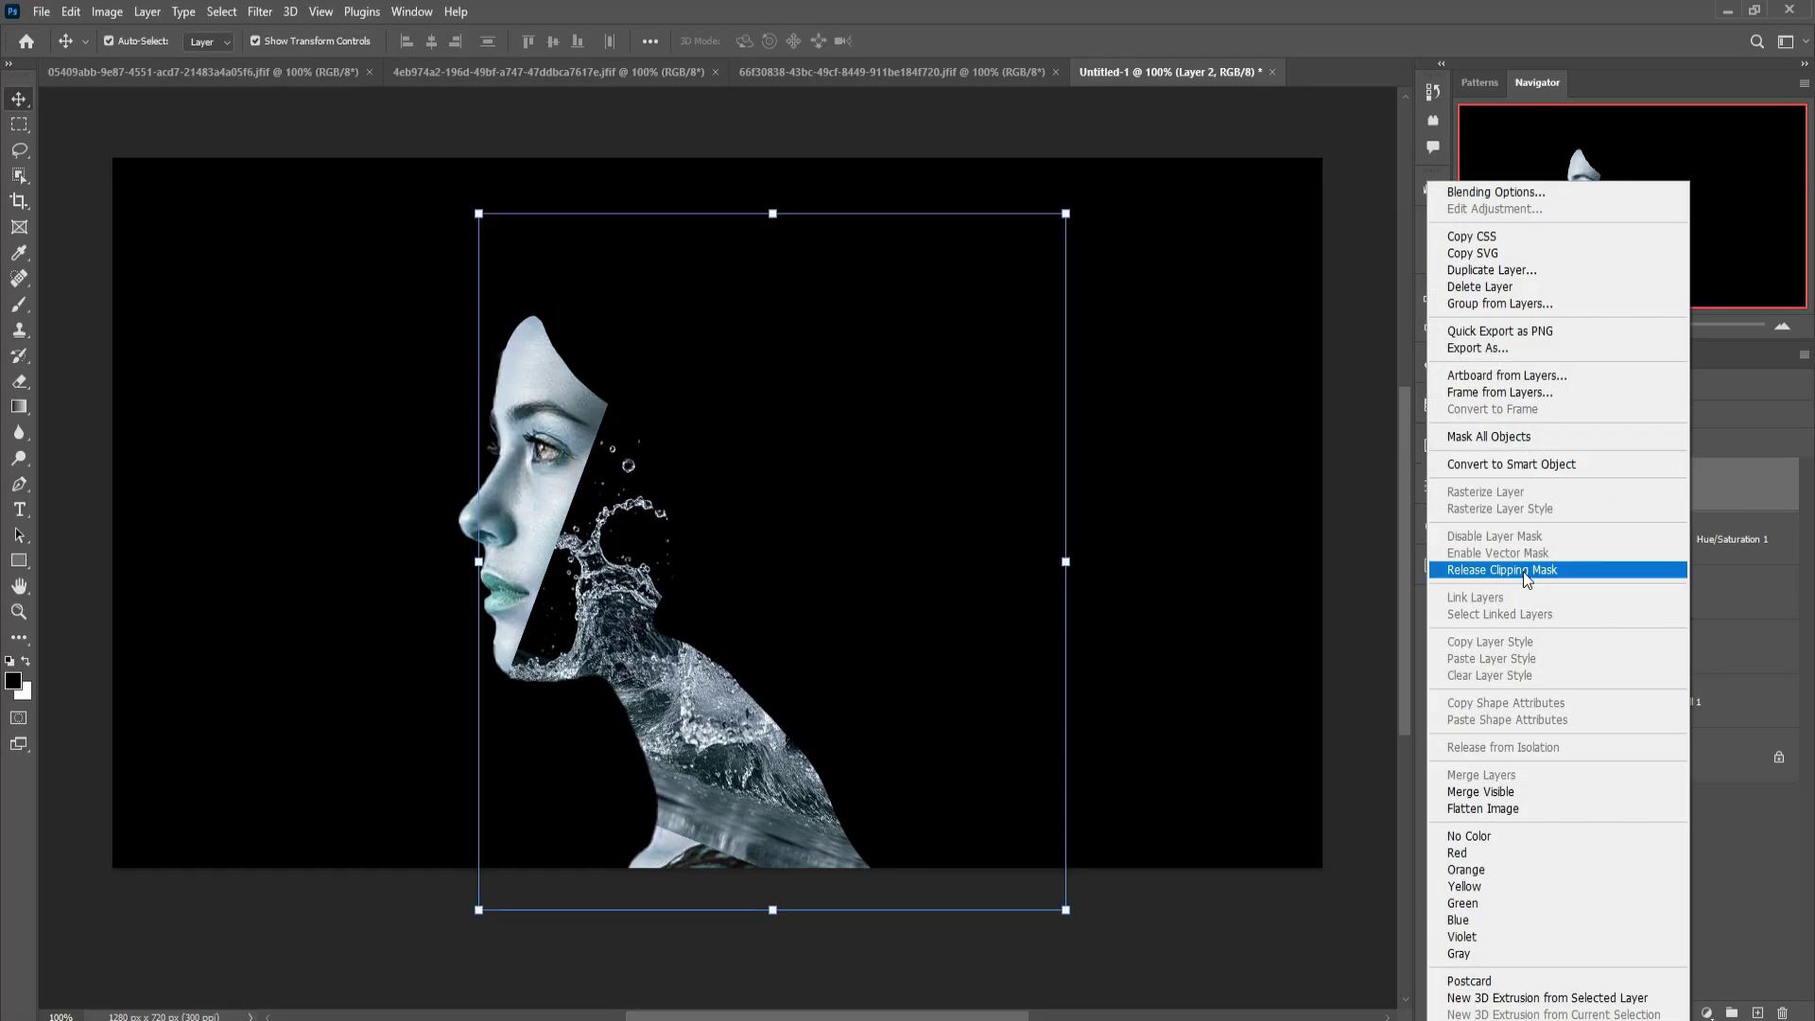
left_click(1525, 570)
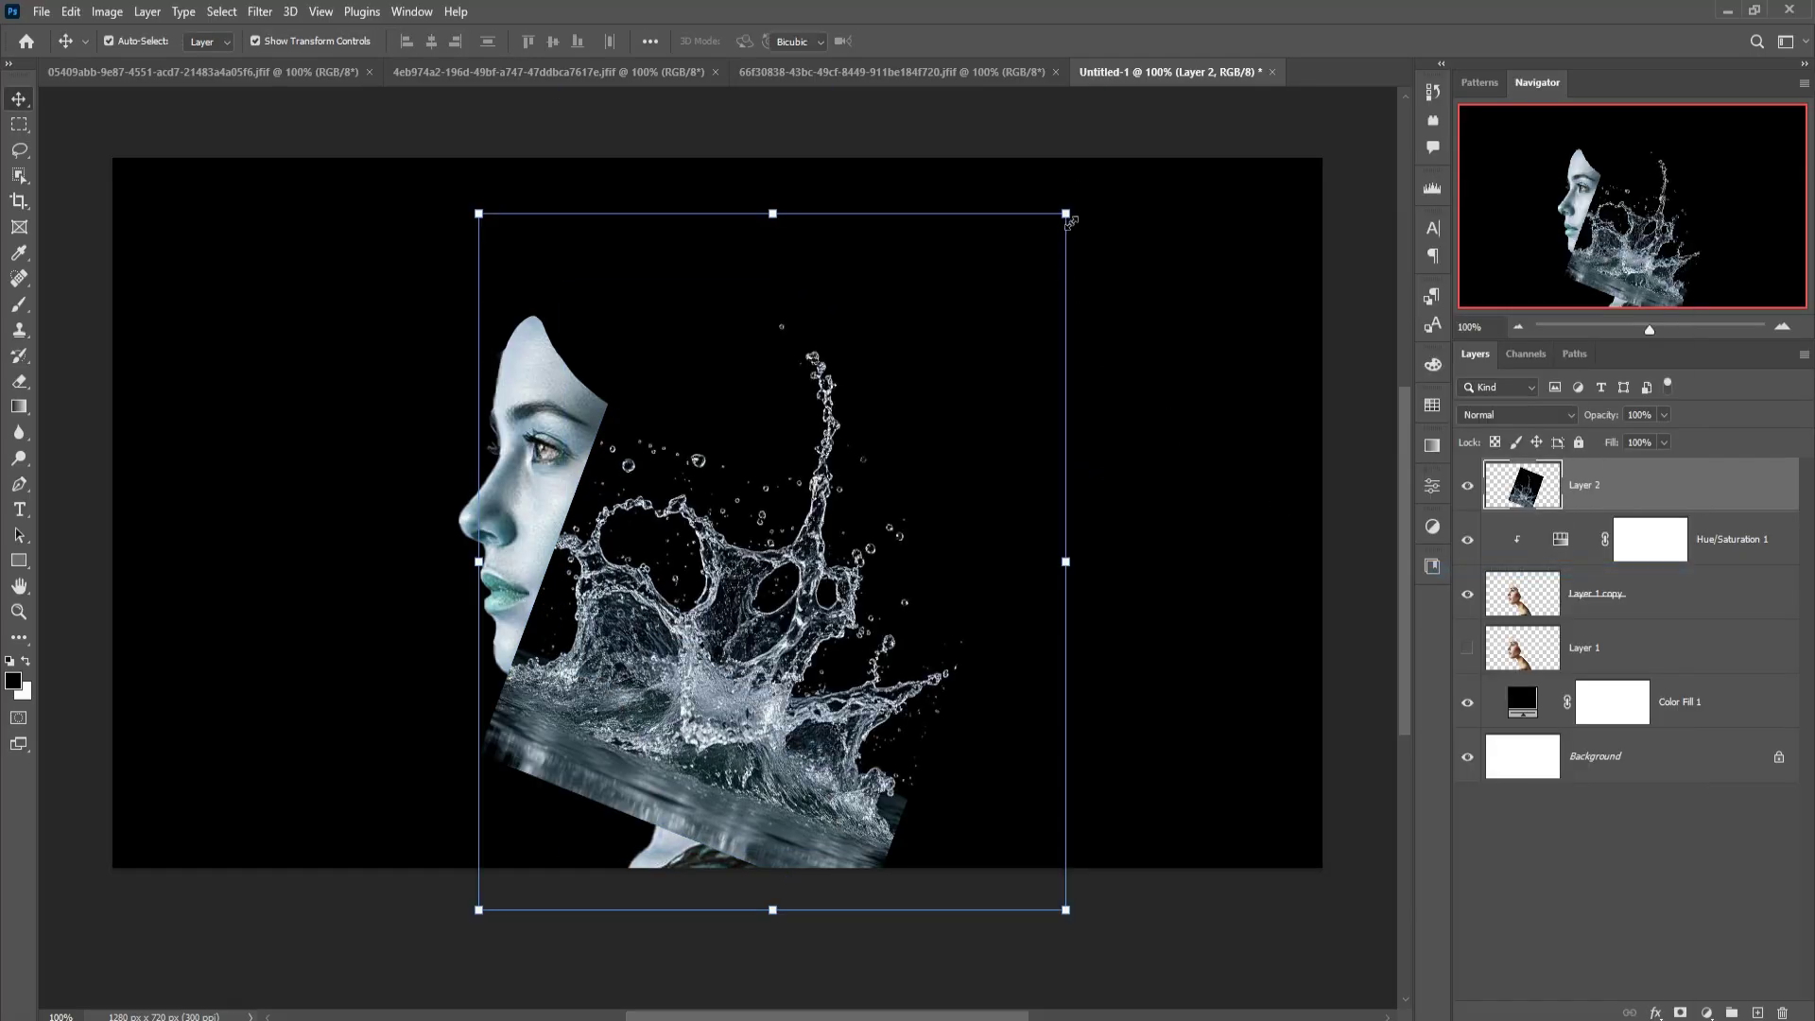
left_click_drag(1066, 215, 1200, 55)
left_click_drag(1312, 293, 1309, 606)
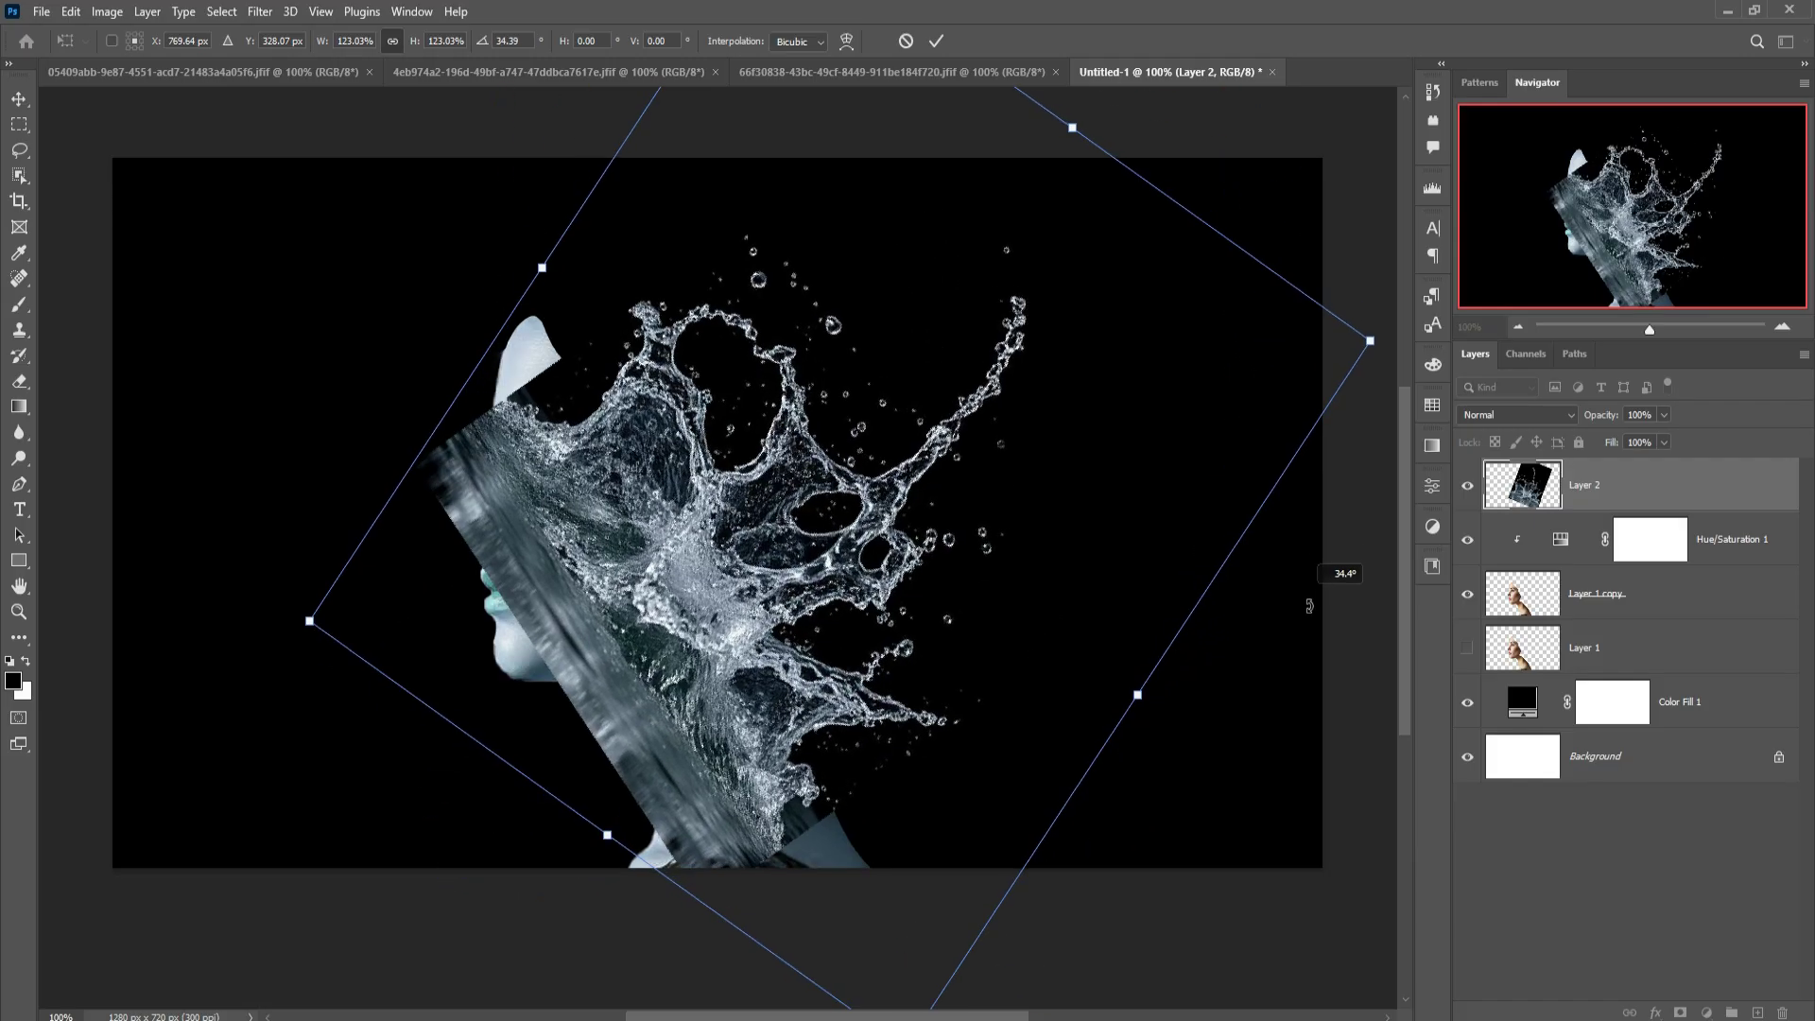
left_click_drag(732, 593, 830, 659)
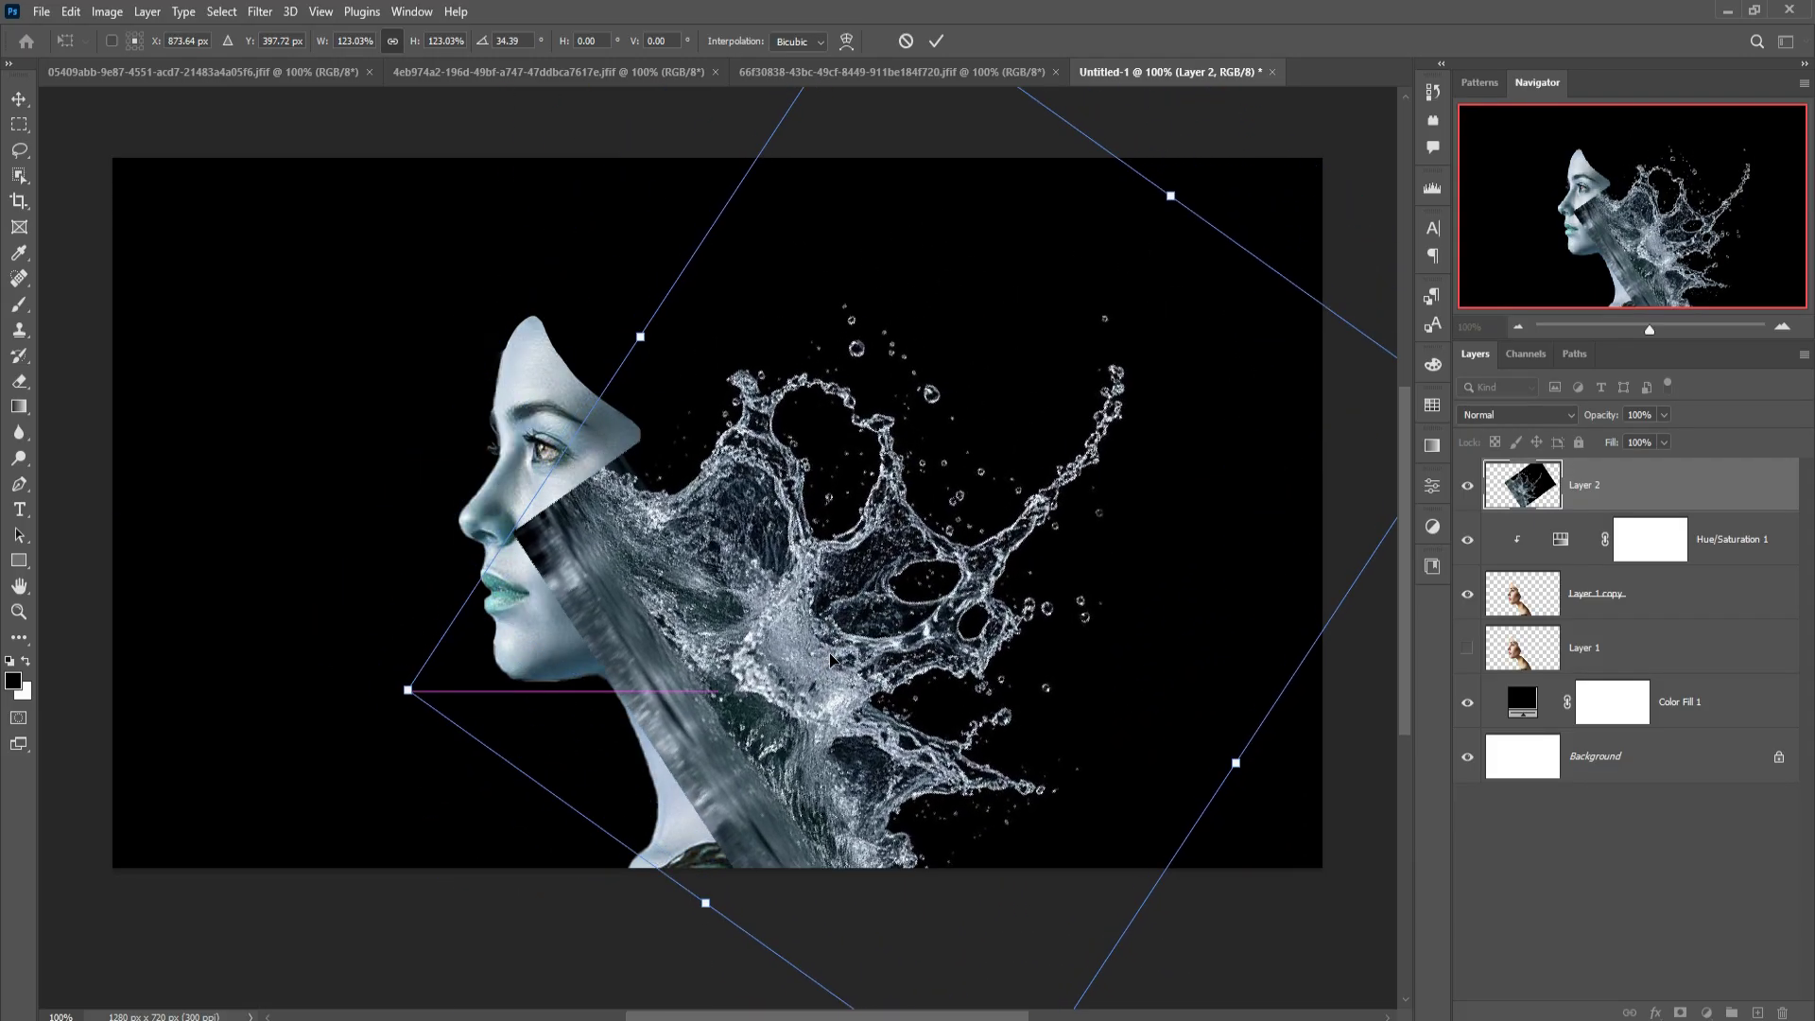
left_click(936, 41)
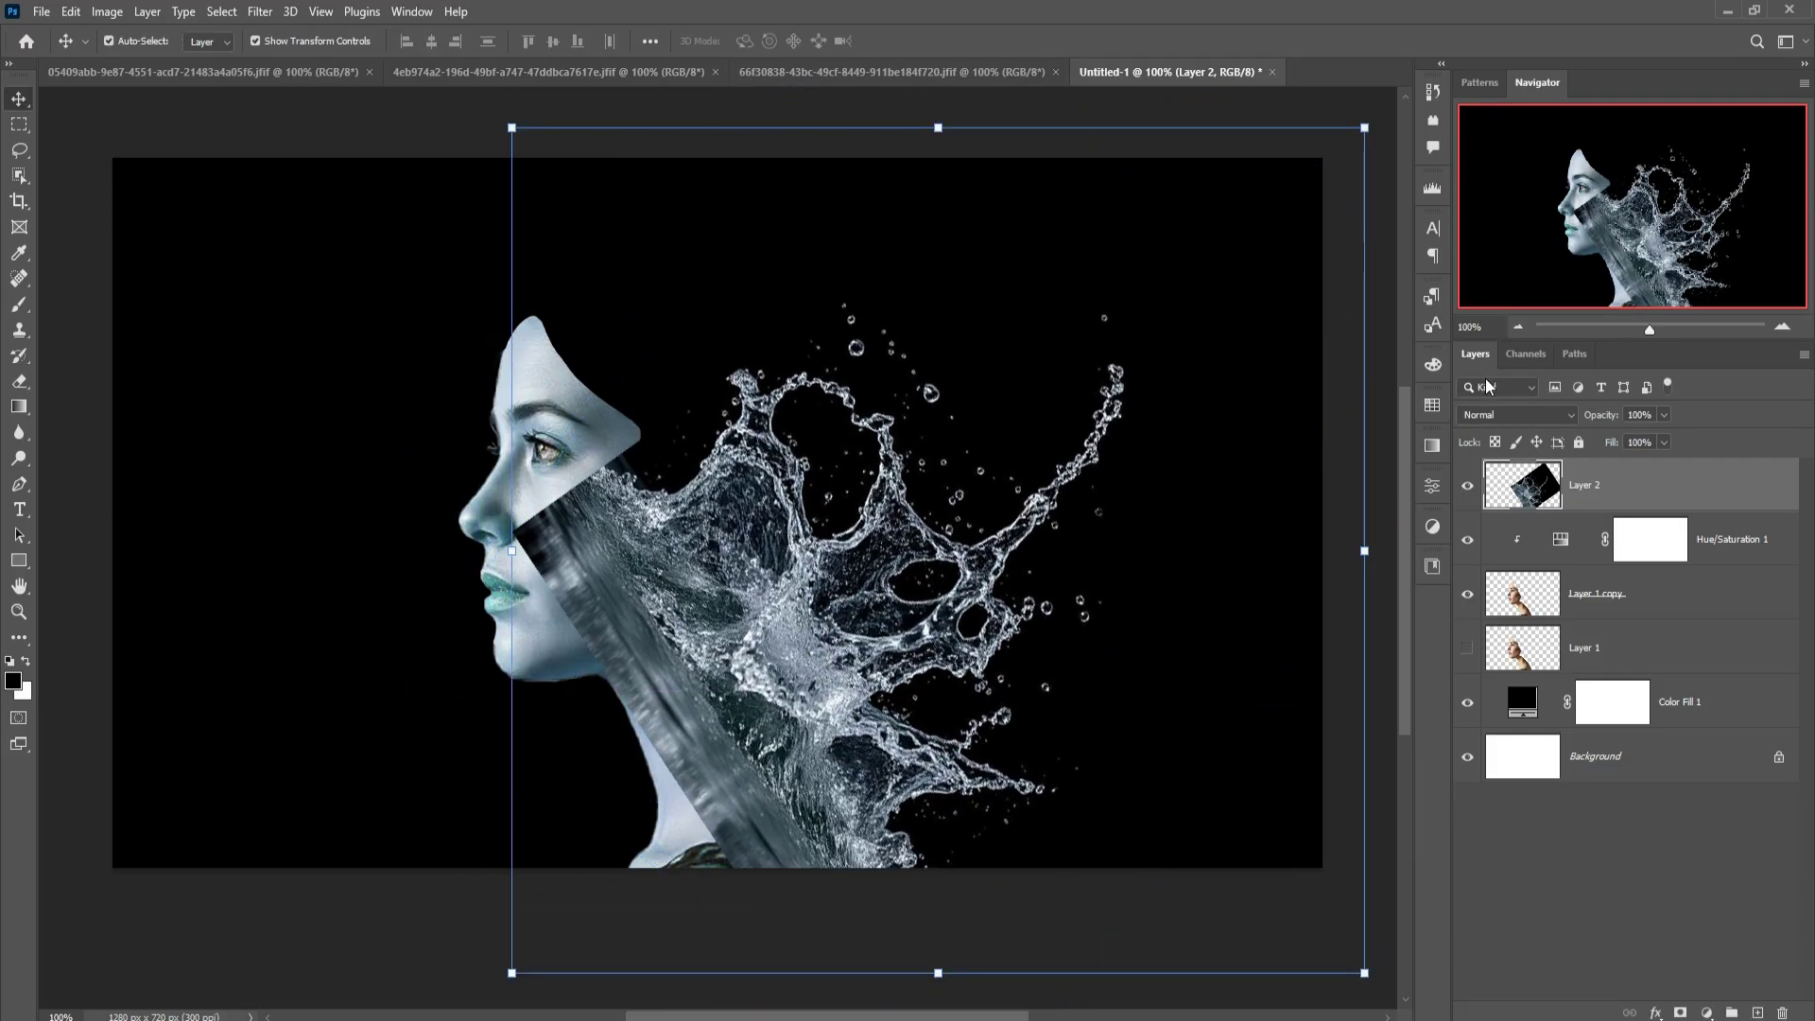
left_click(1555, 414)
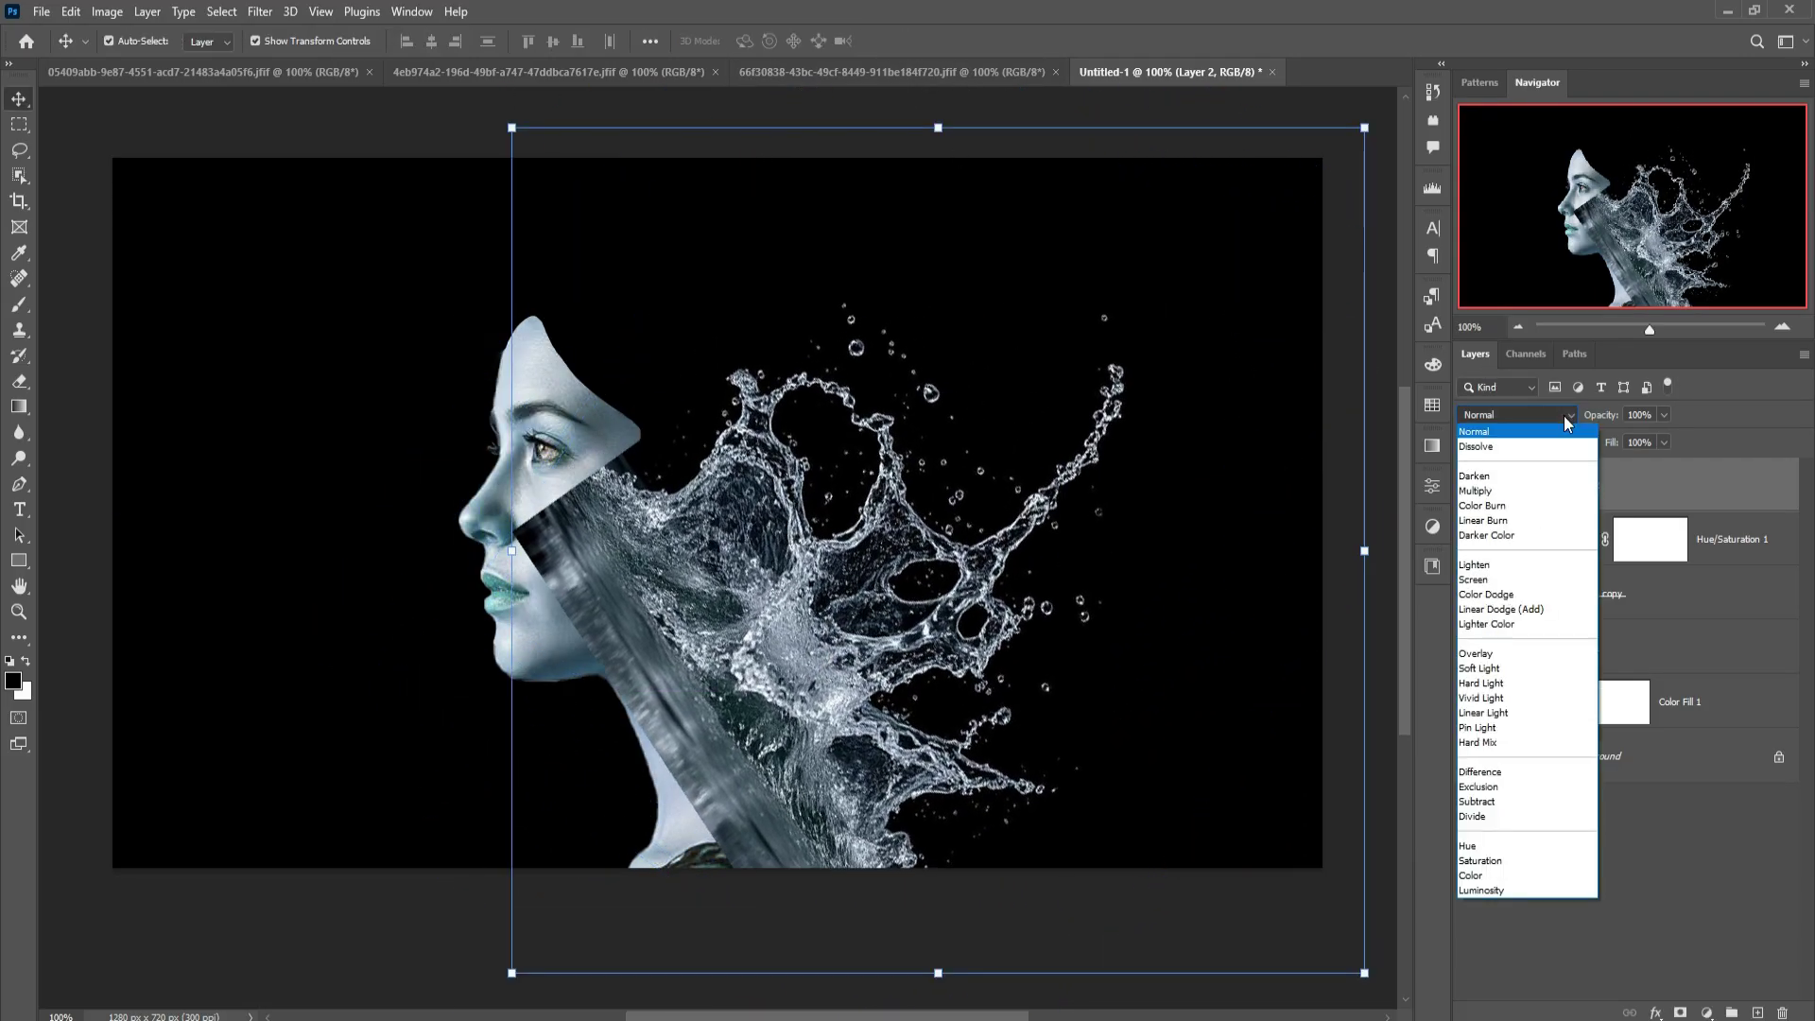
left_click(1506, 579)
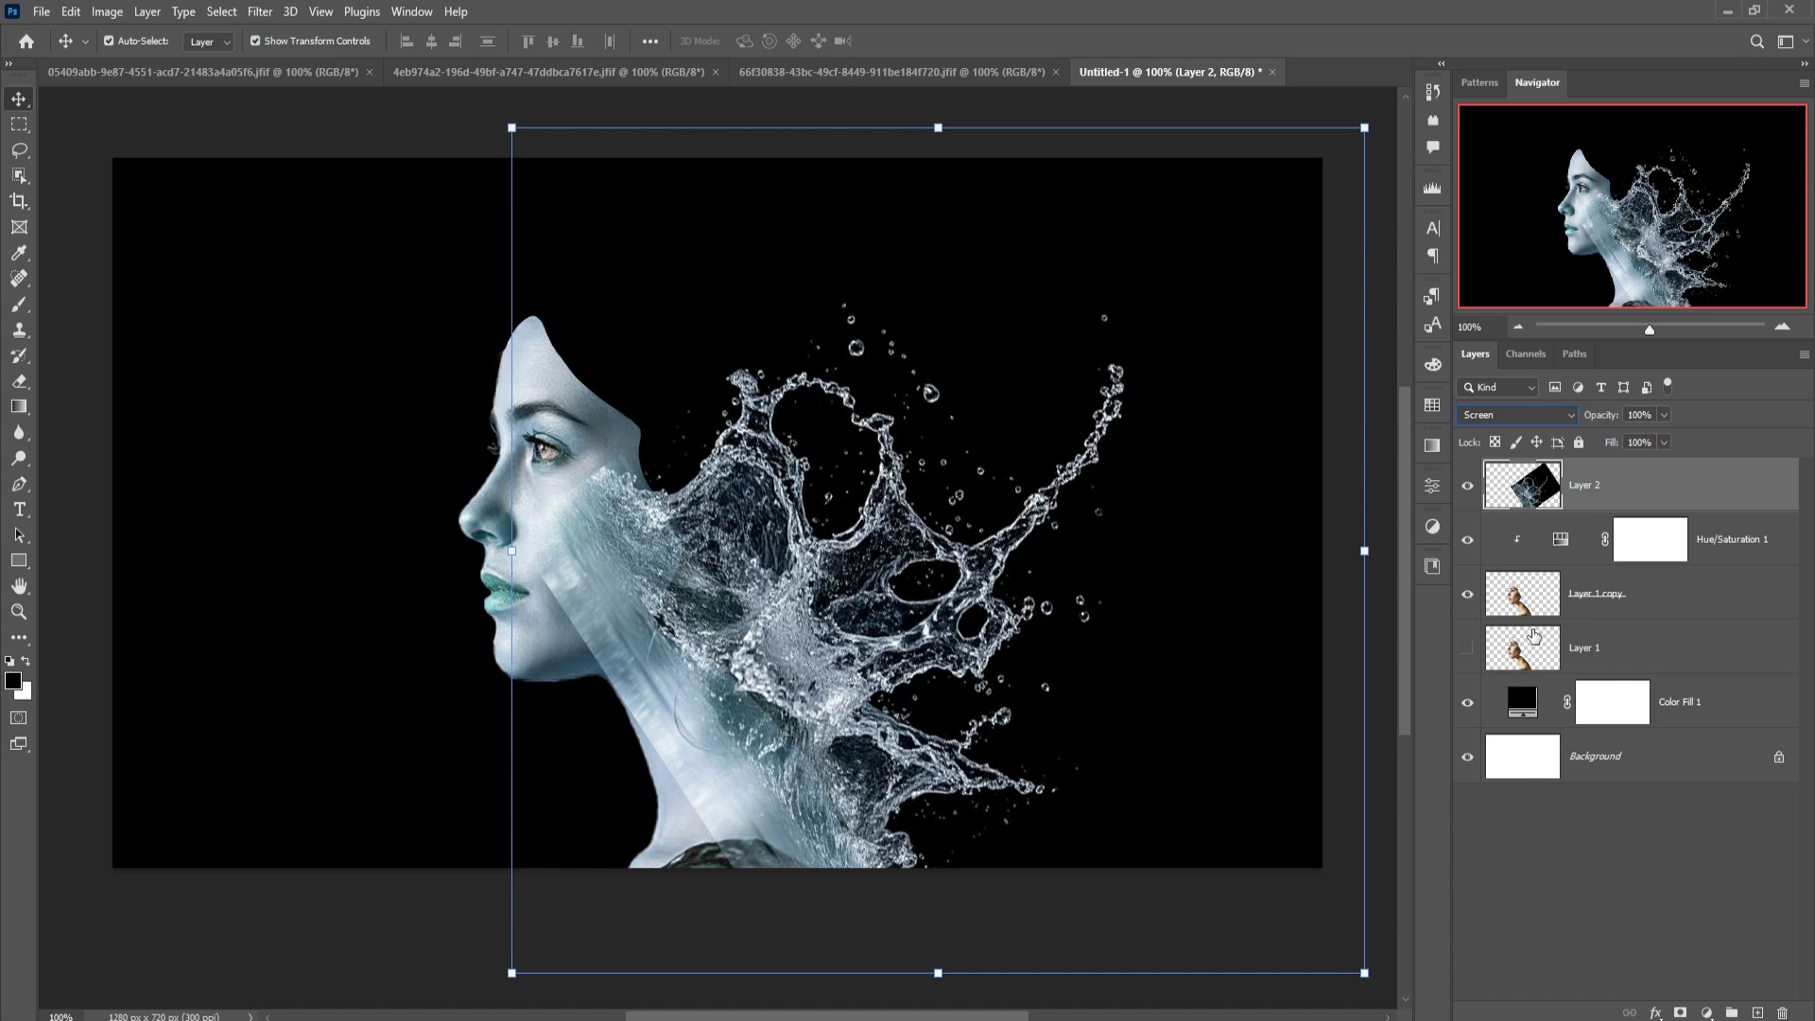
- Add a layer mask to Layer 2 and pick a soft round brush
left_click(1679, 1012)
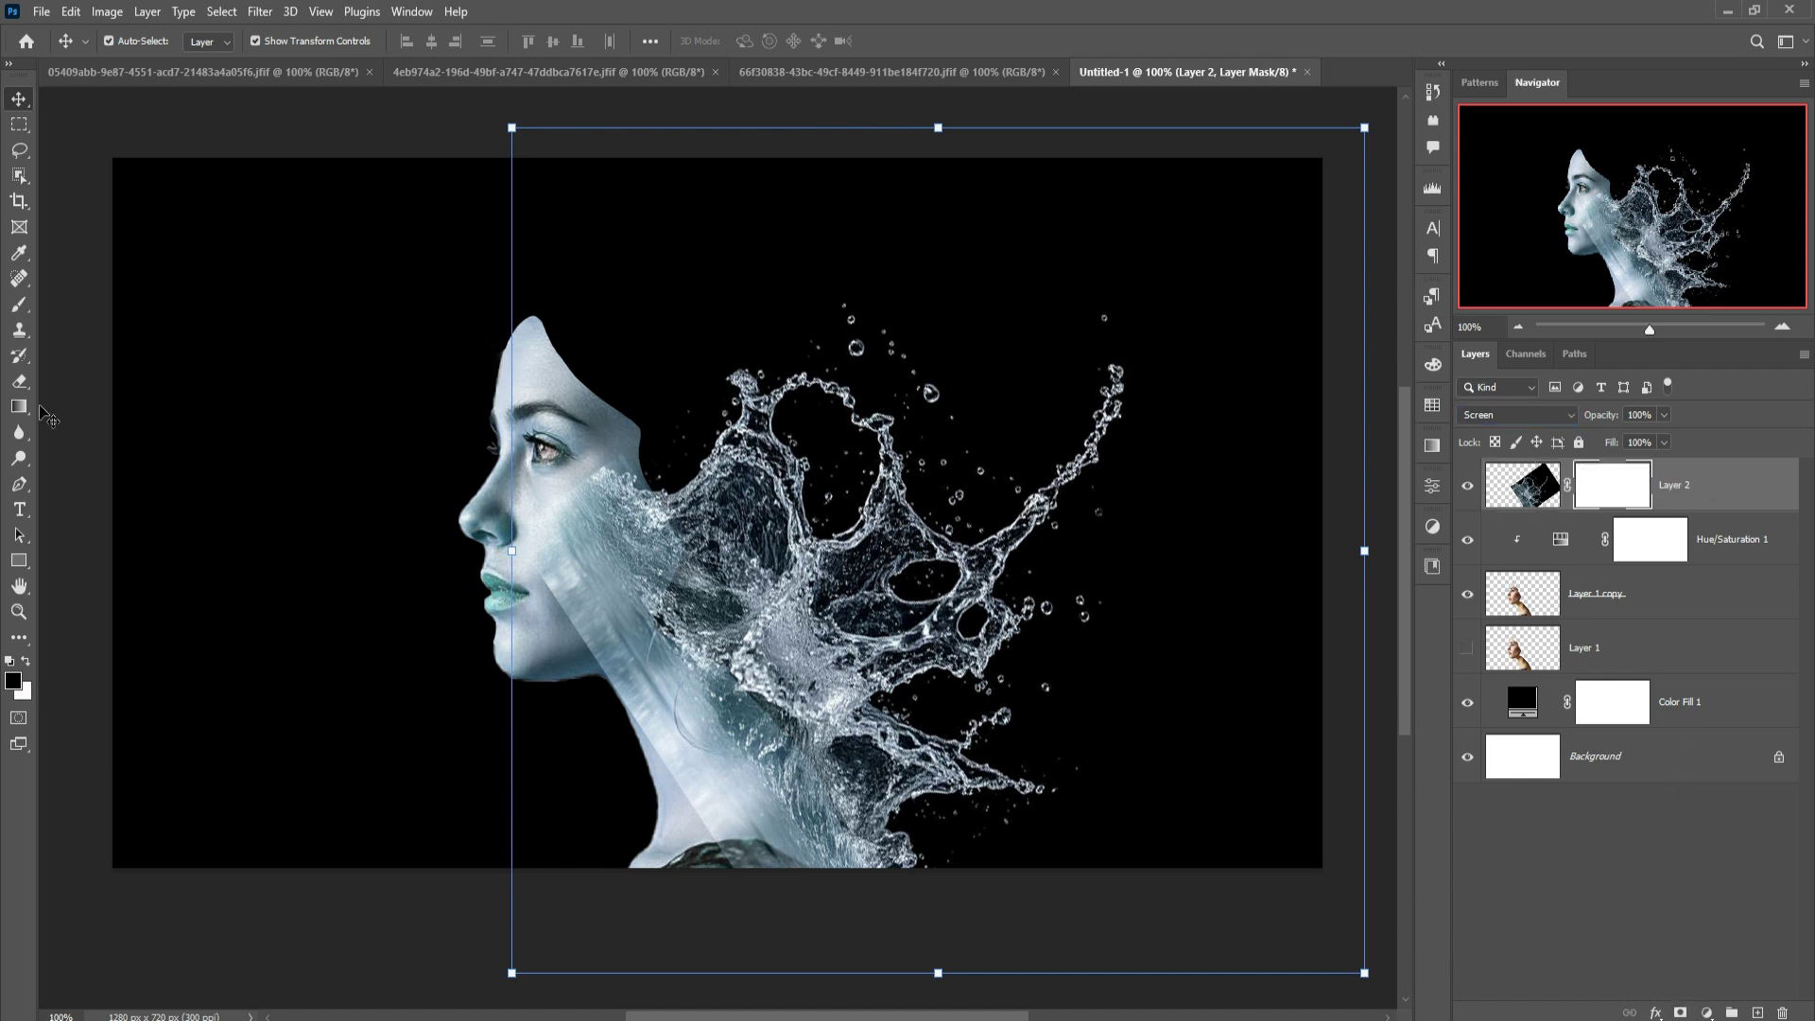
left_click(19, 307)
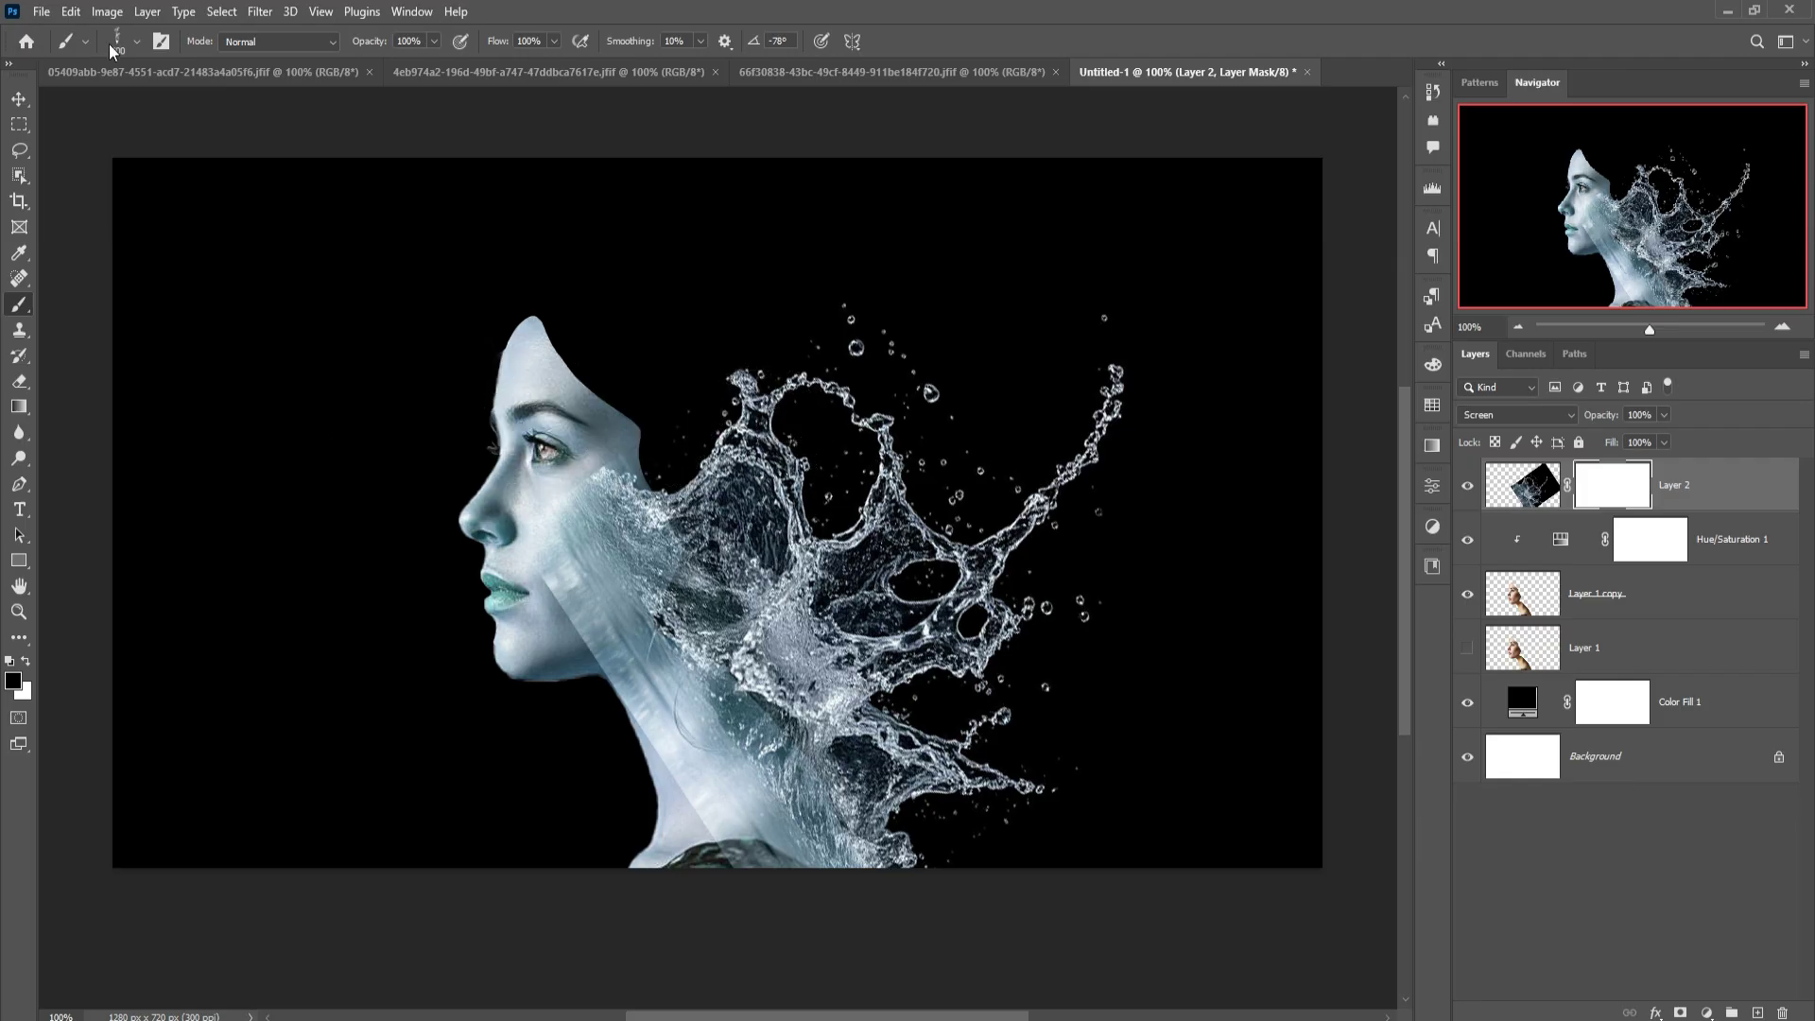
left_click(135, 43)
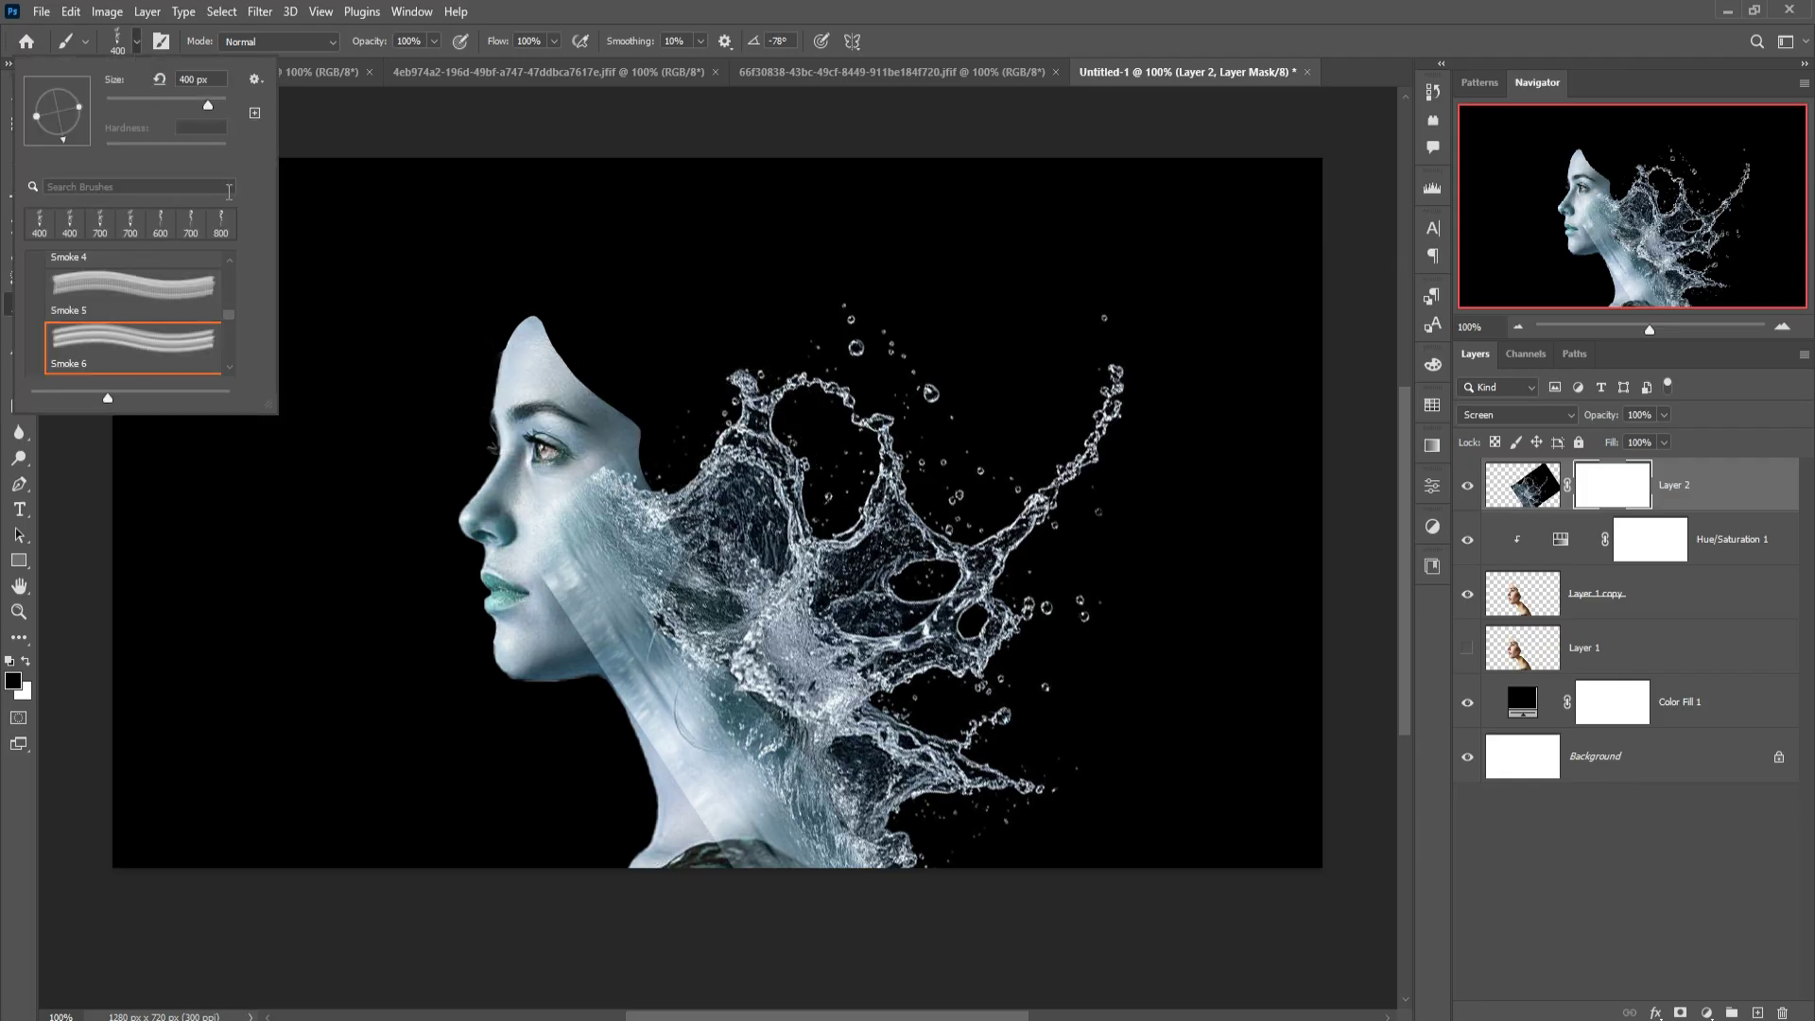
scroll(215, 241, "up", 1)
left_click(127, 290)
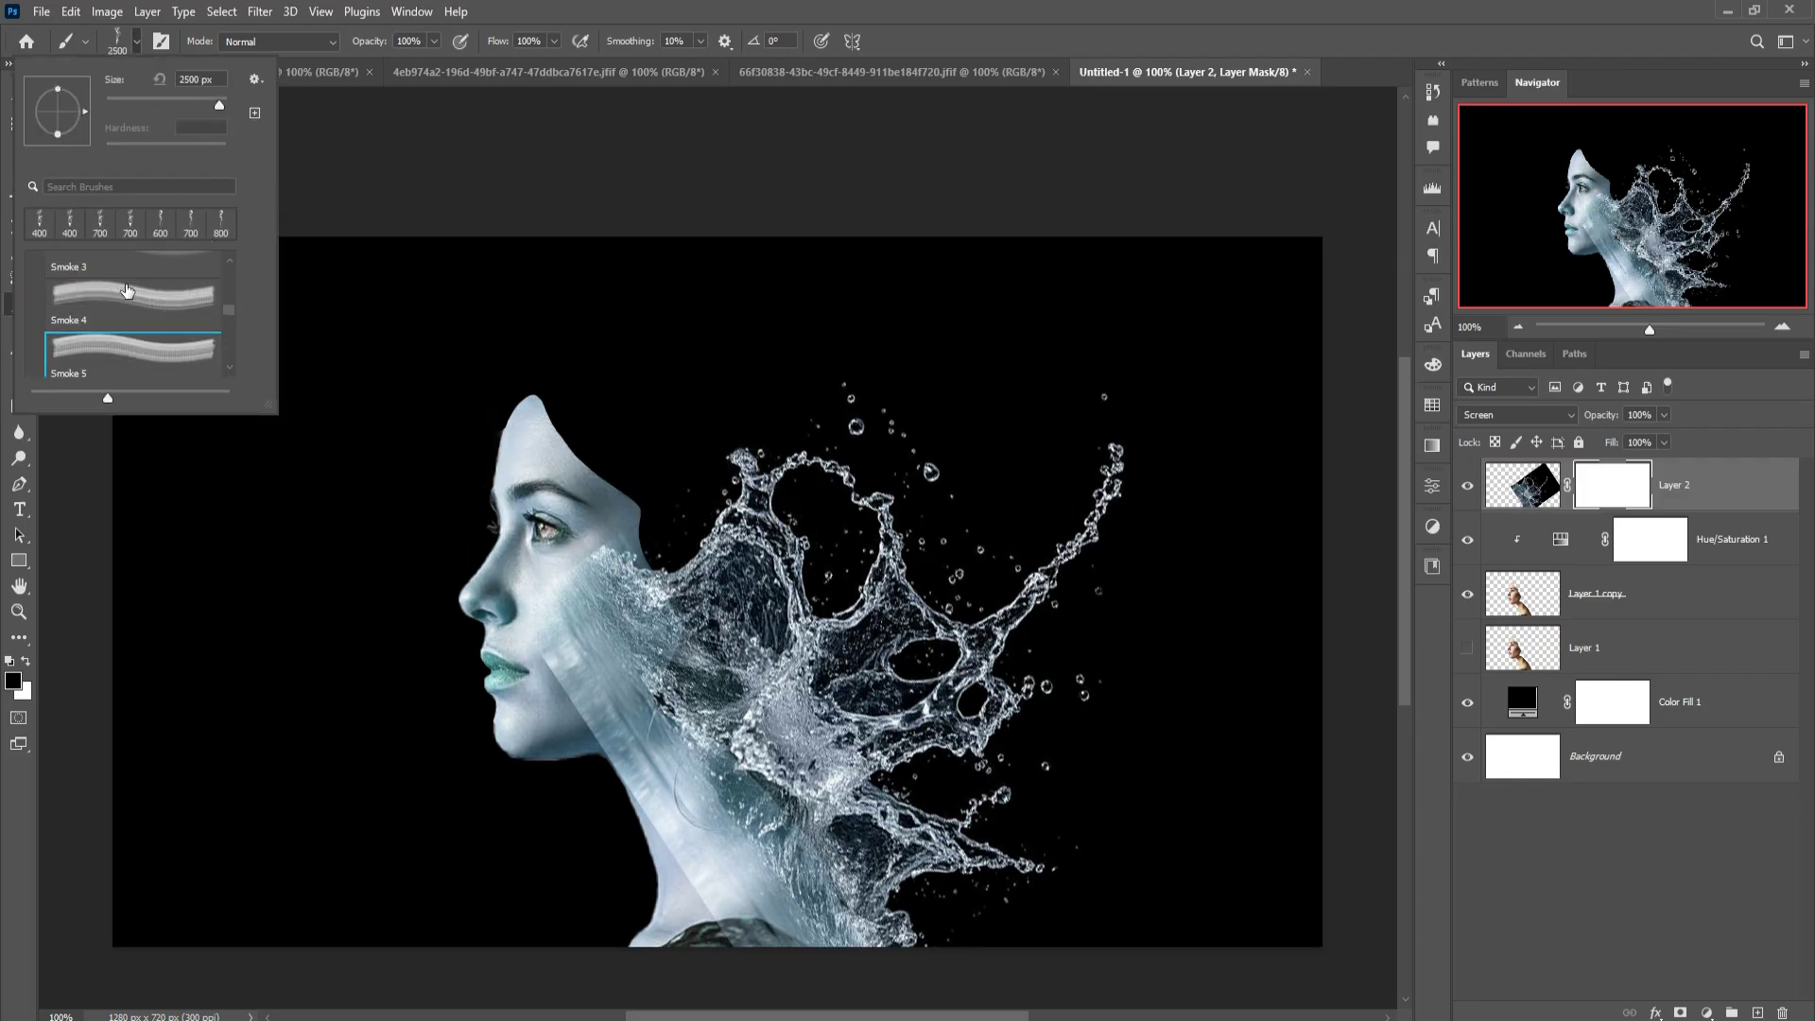
scroll(127, 291, "up", 3)
scroll(128, 290, "up", 3)
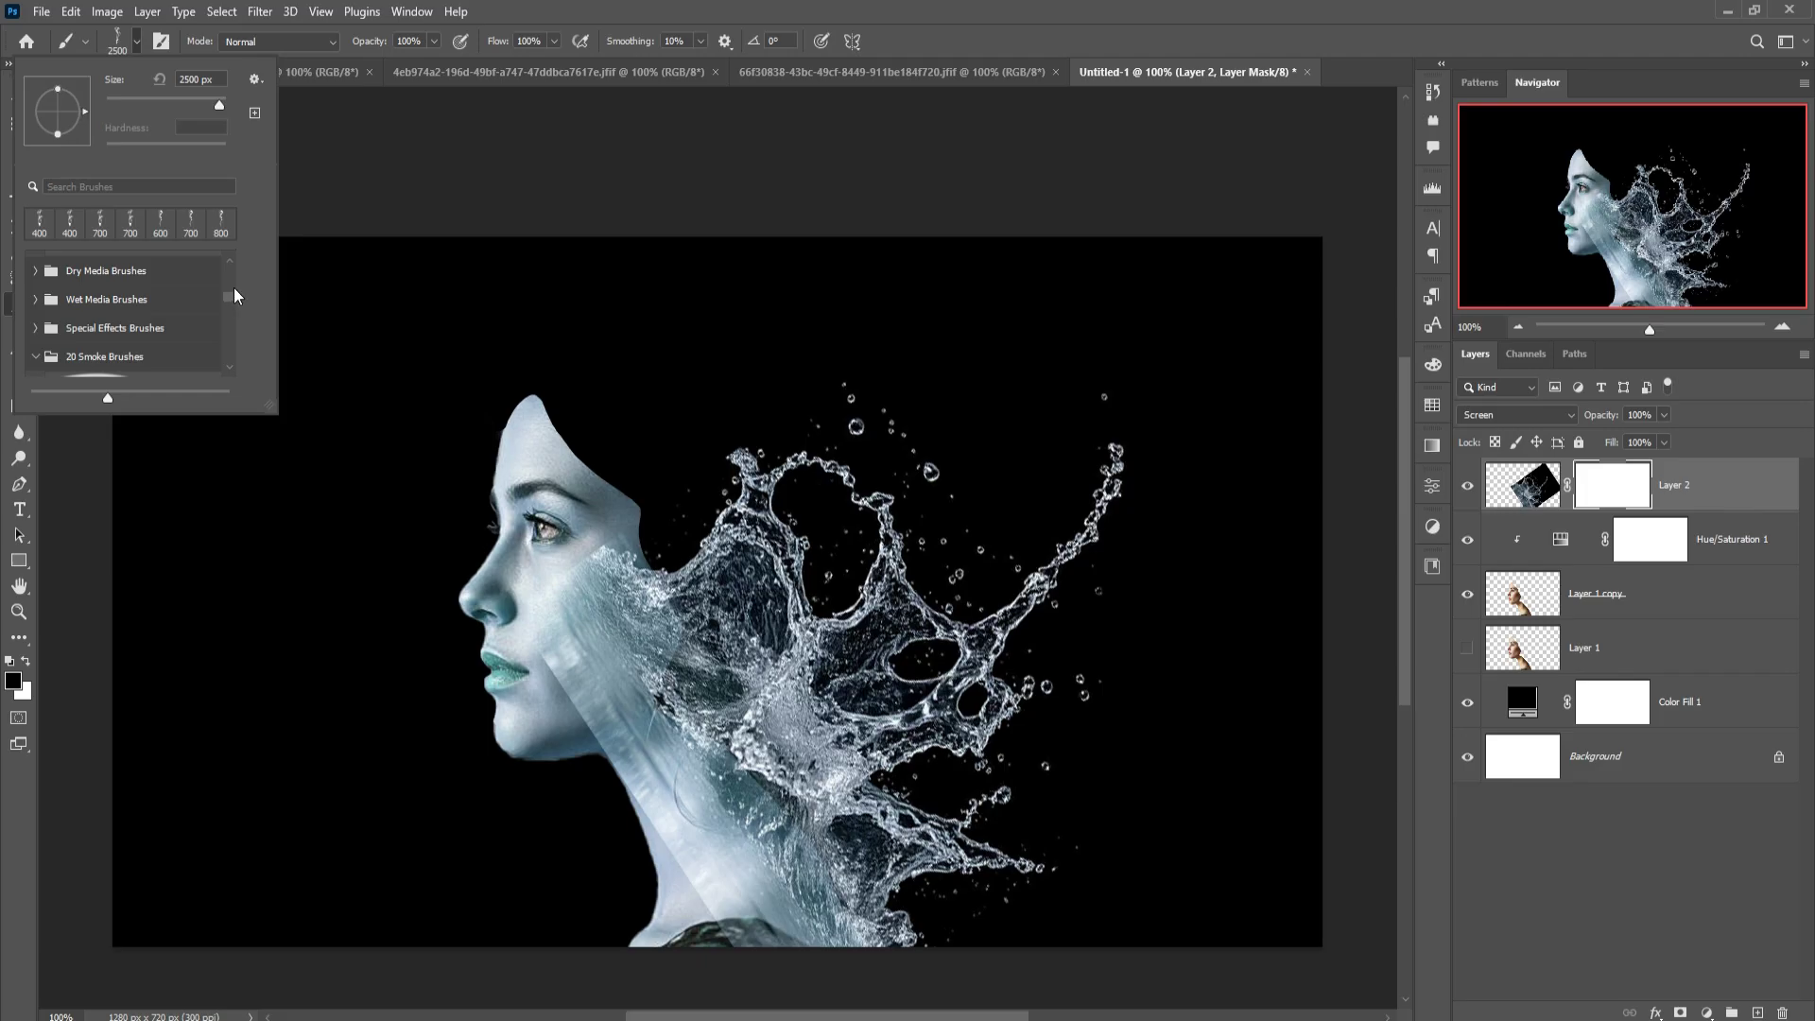
scroll(235, 295, "up", 2)
left_click(147, 308)
left_click(666, 263)
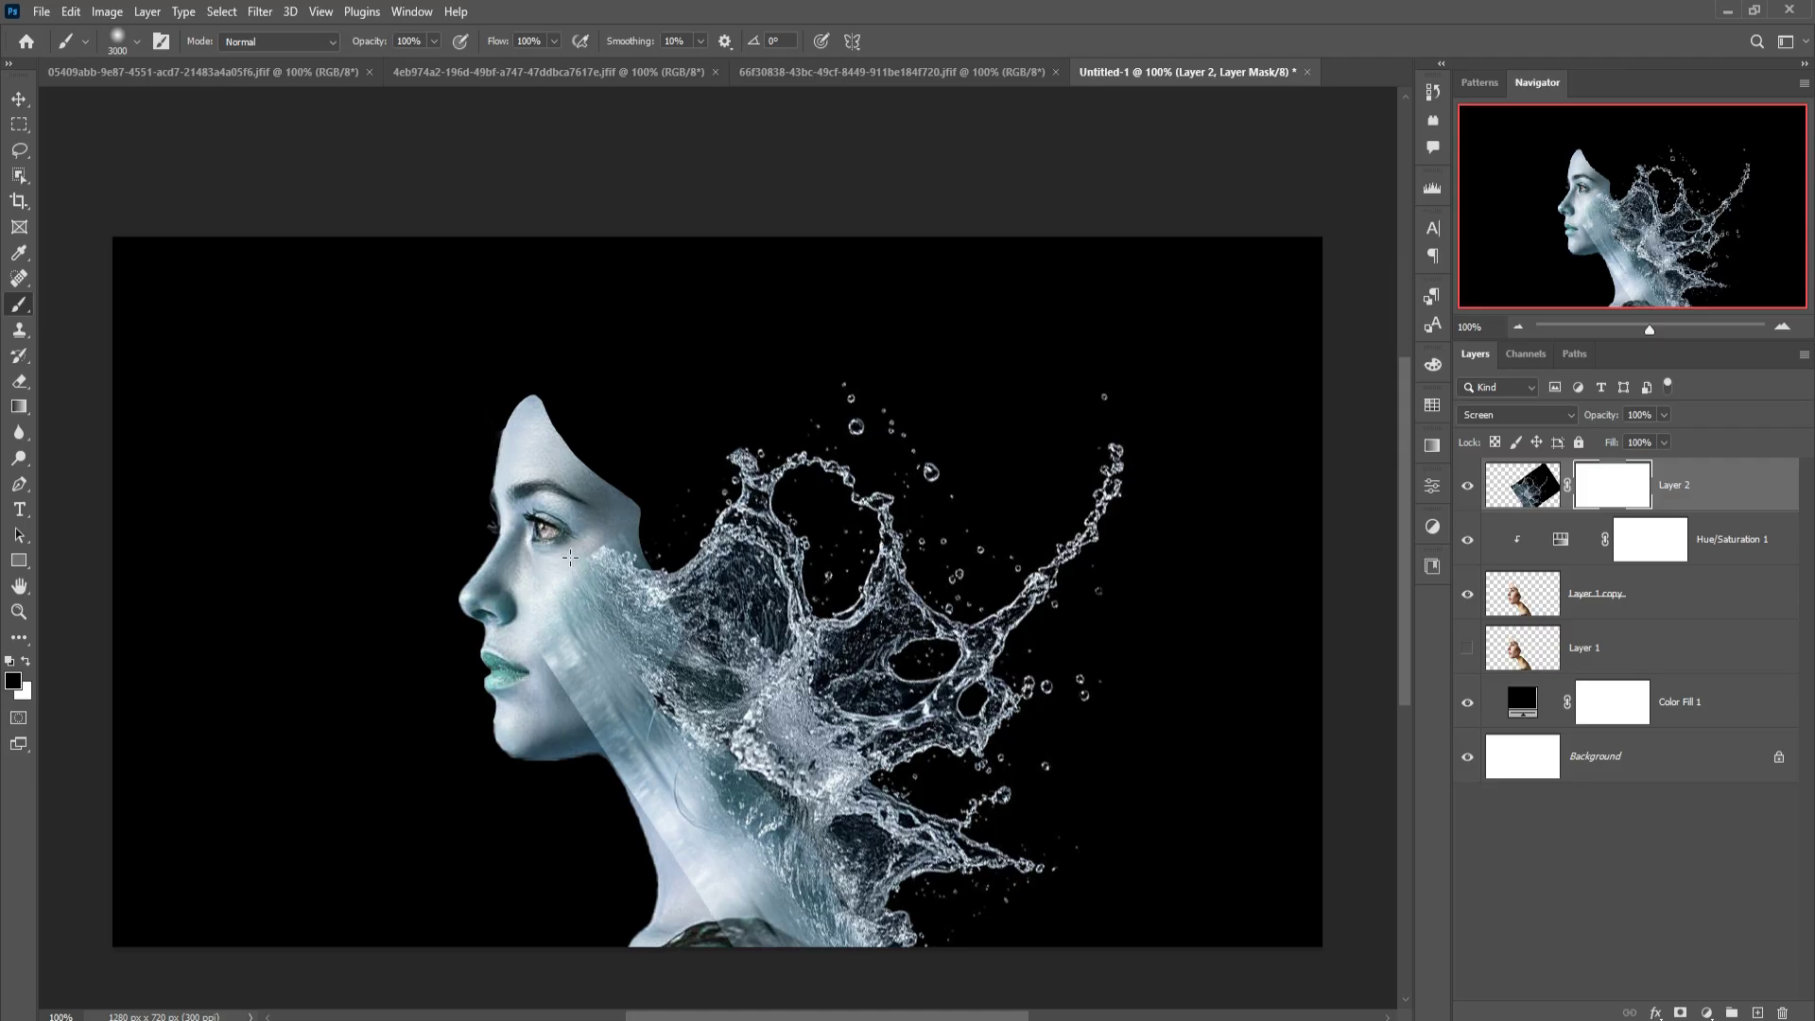
- Paint black at 16% opacity on the mask to fade the splash off cheek, jaw and neck
key("bracketleft")
key("bracketleft")
key("bracketleft")
key("bracketleft")
key("bracketleft")
key("bracketleft")
key("bracketleft")
key("bracketleft")
key("bracketleft")
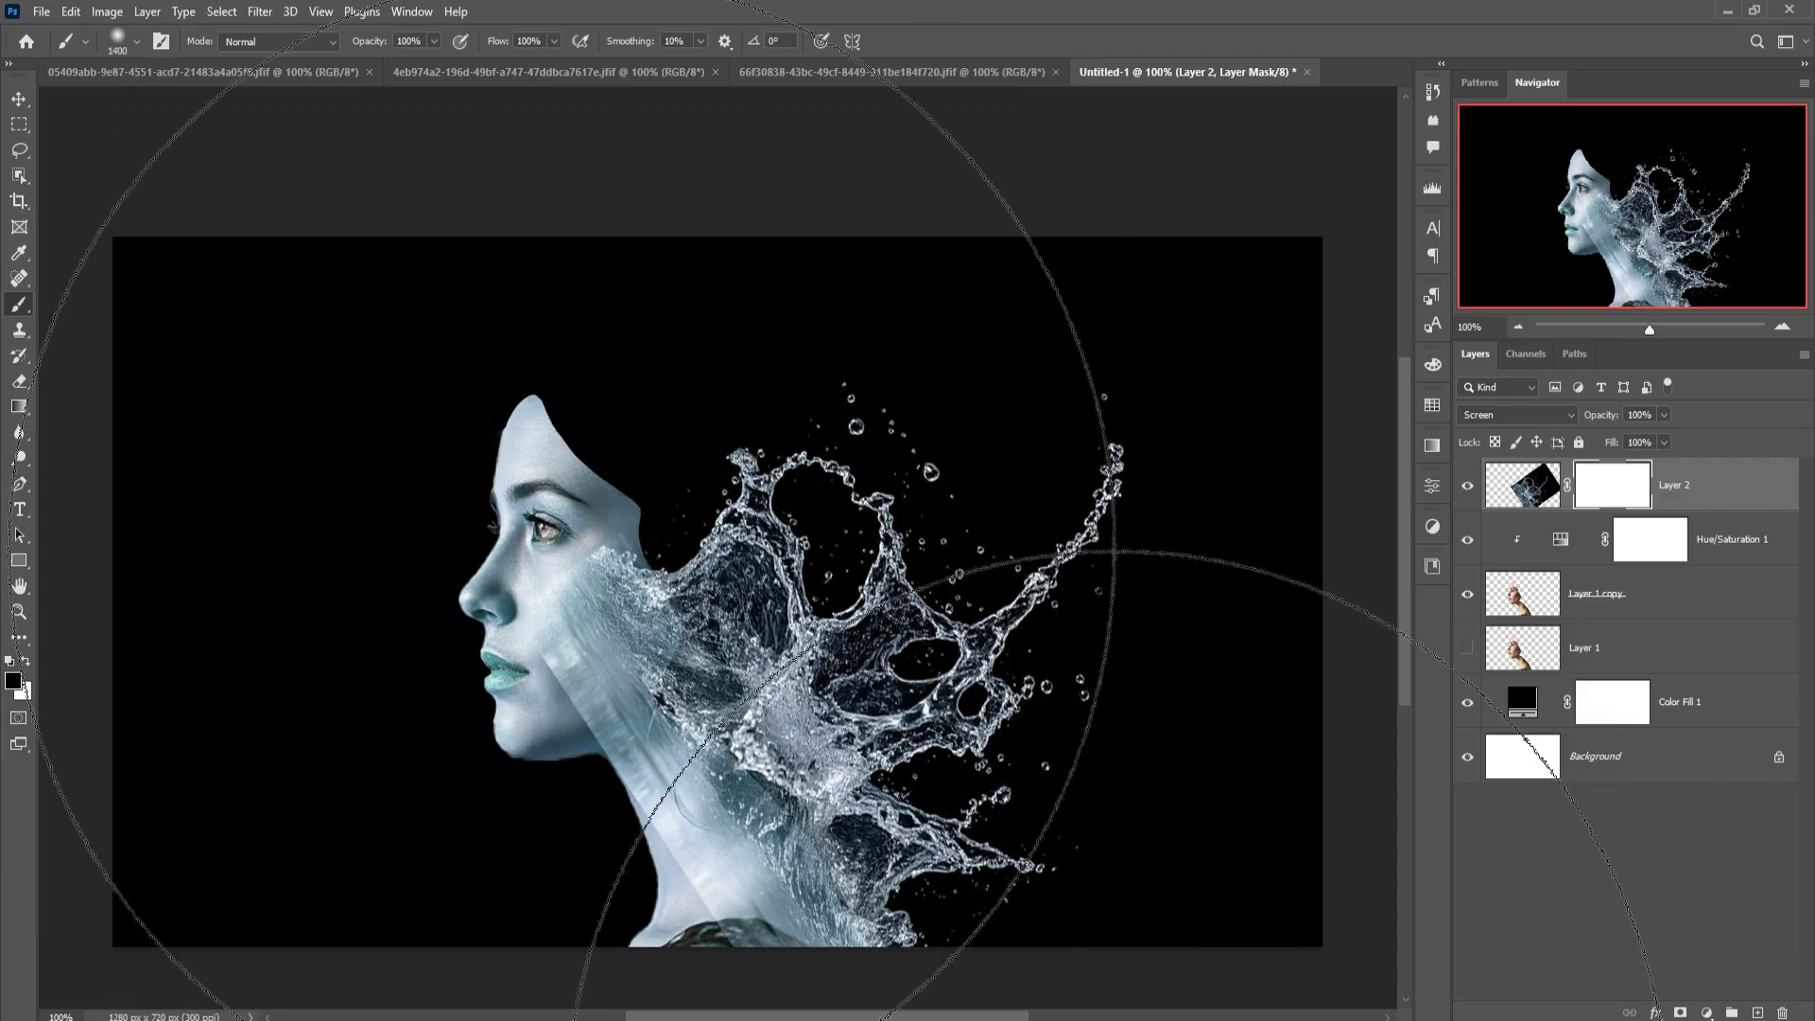
key("bracketleft")
key("bracketleft")
key("bracketleft")
key("bracketleft")
key("bracketleft")
key("bracketleft")
mouse_move(595, 577)
left_mouse_down()
mouse_move(591, 693)
mouse_move(581, 652)
left_mouse_up()
left_click(434, 40)
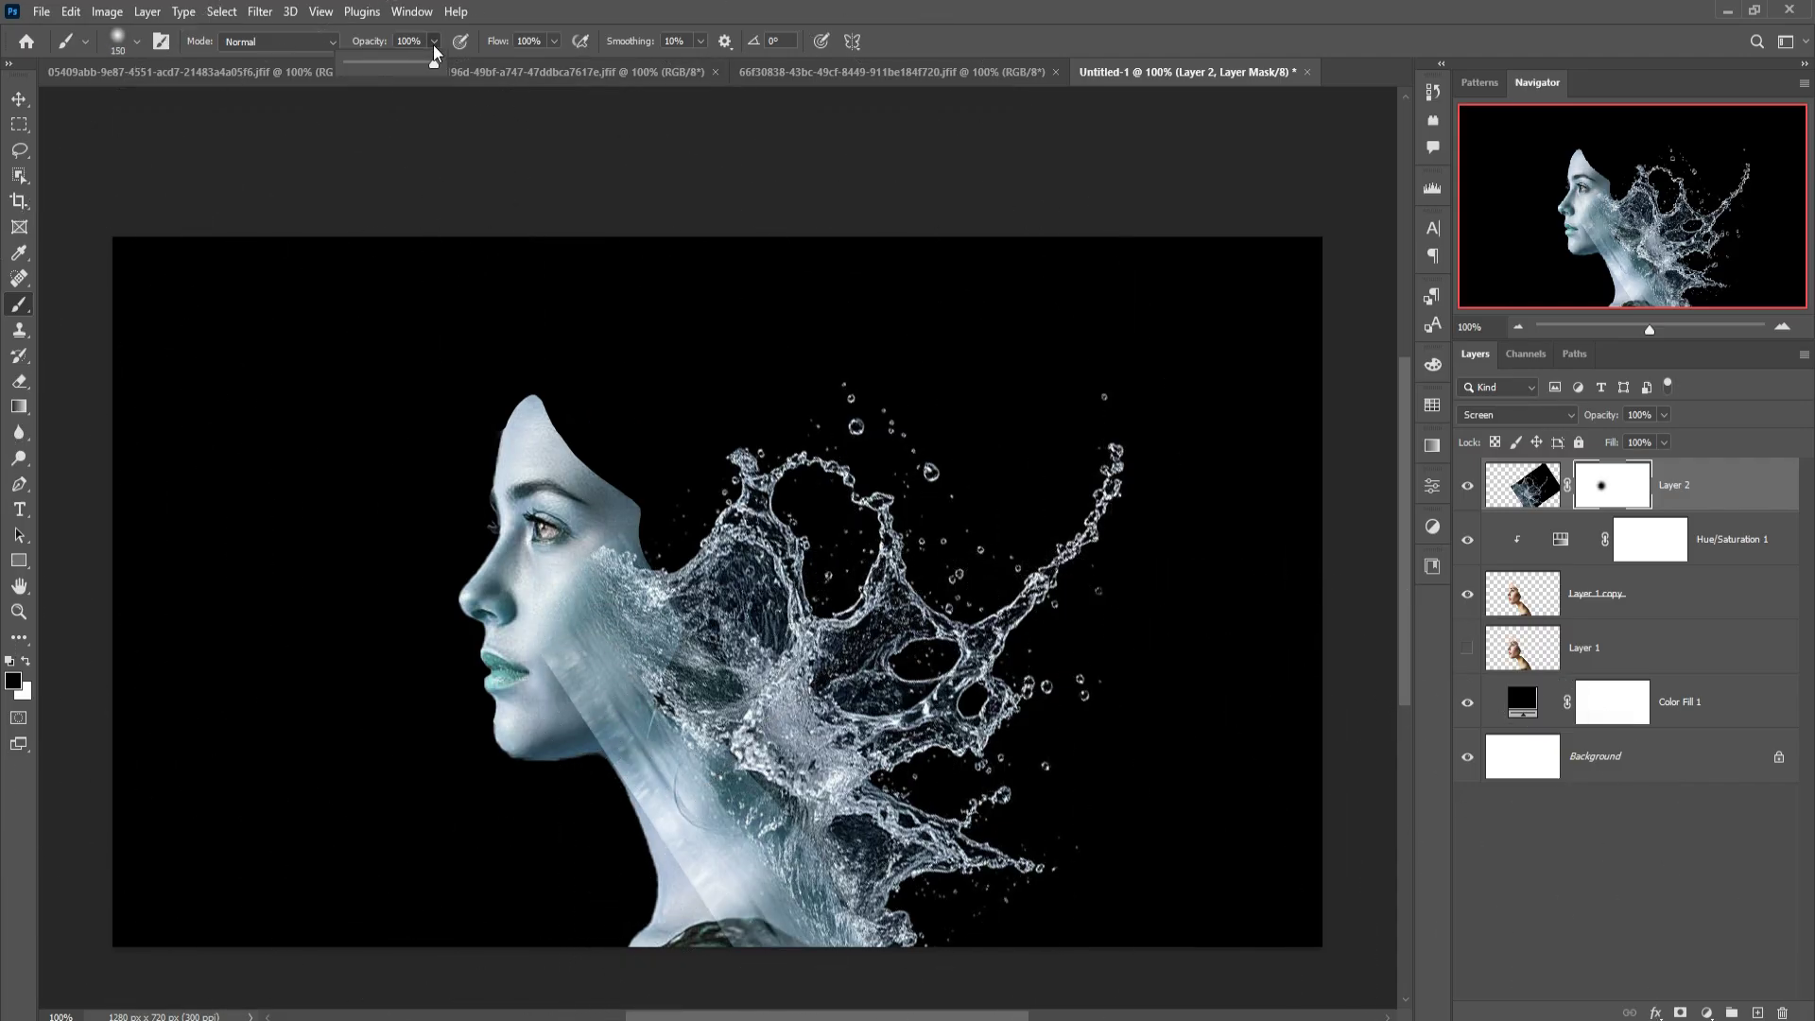
left_click_drag(437, 62, 366, 63)
left_click(573, 746)
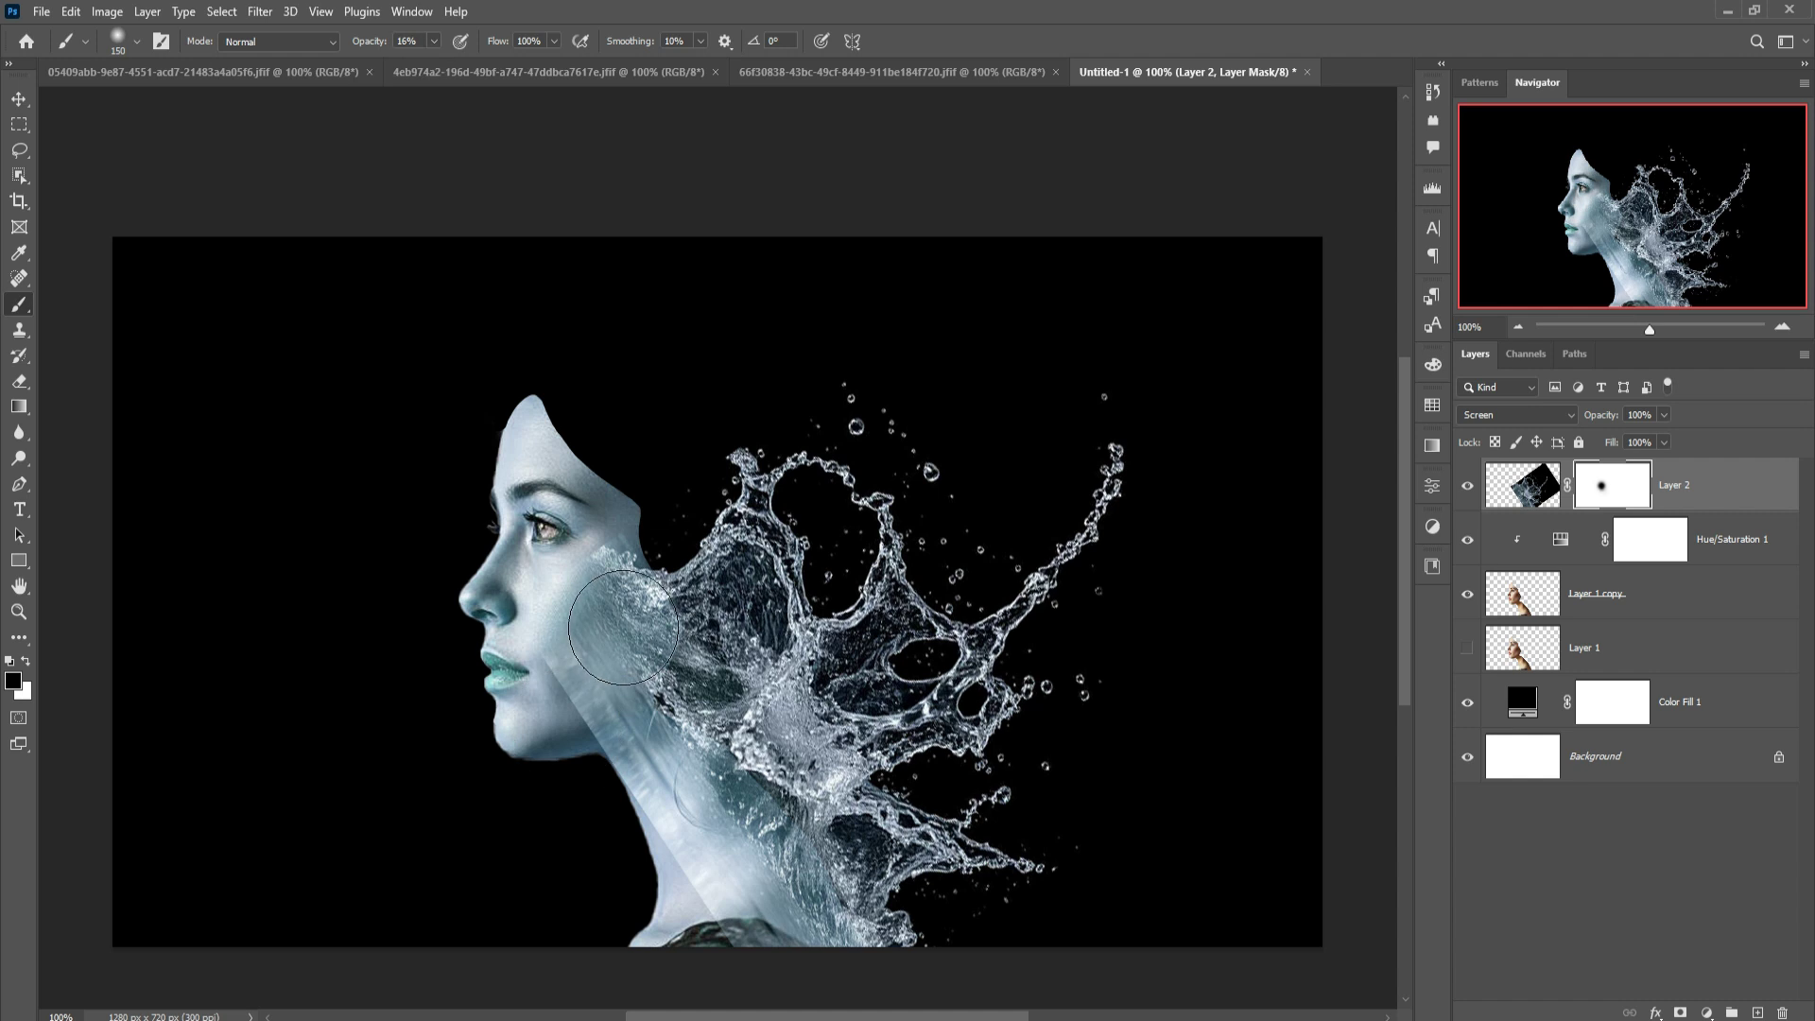
left_click_drag(639, 579, 609, 777)
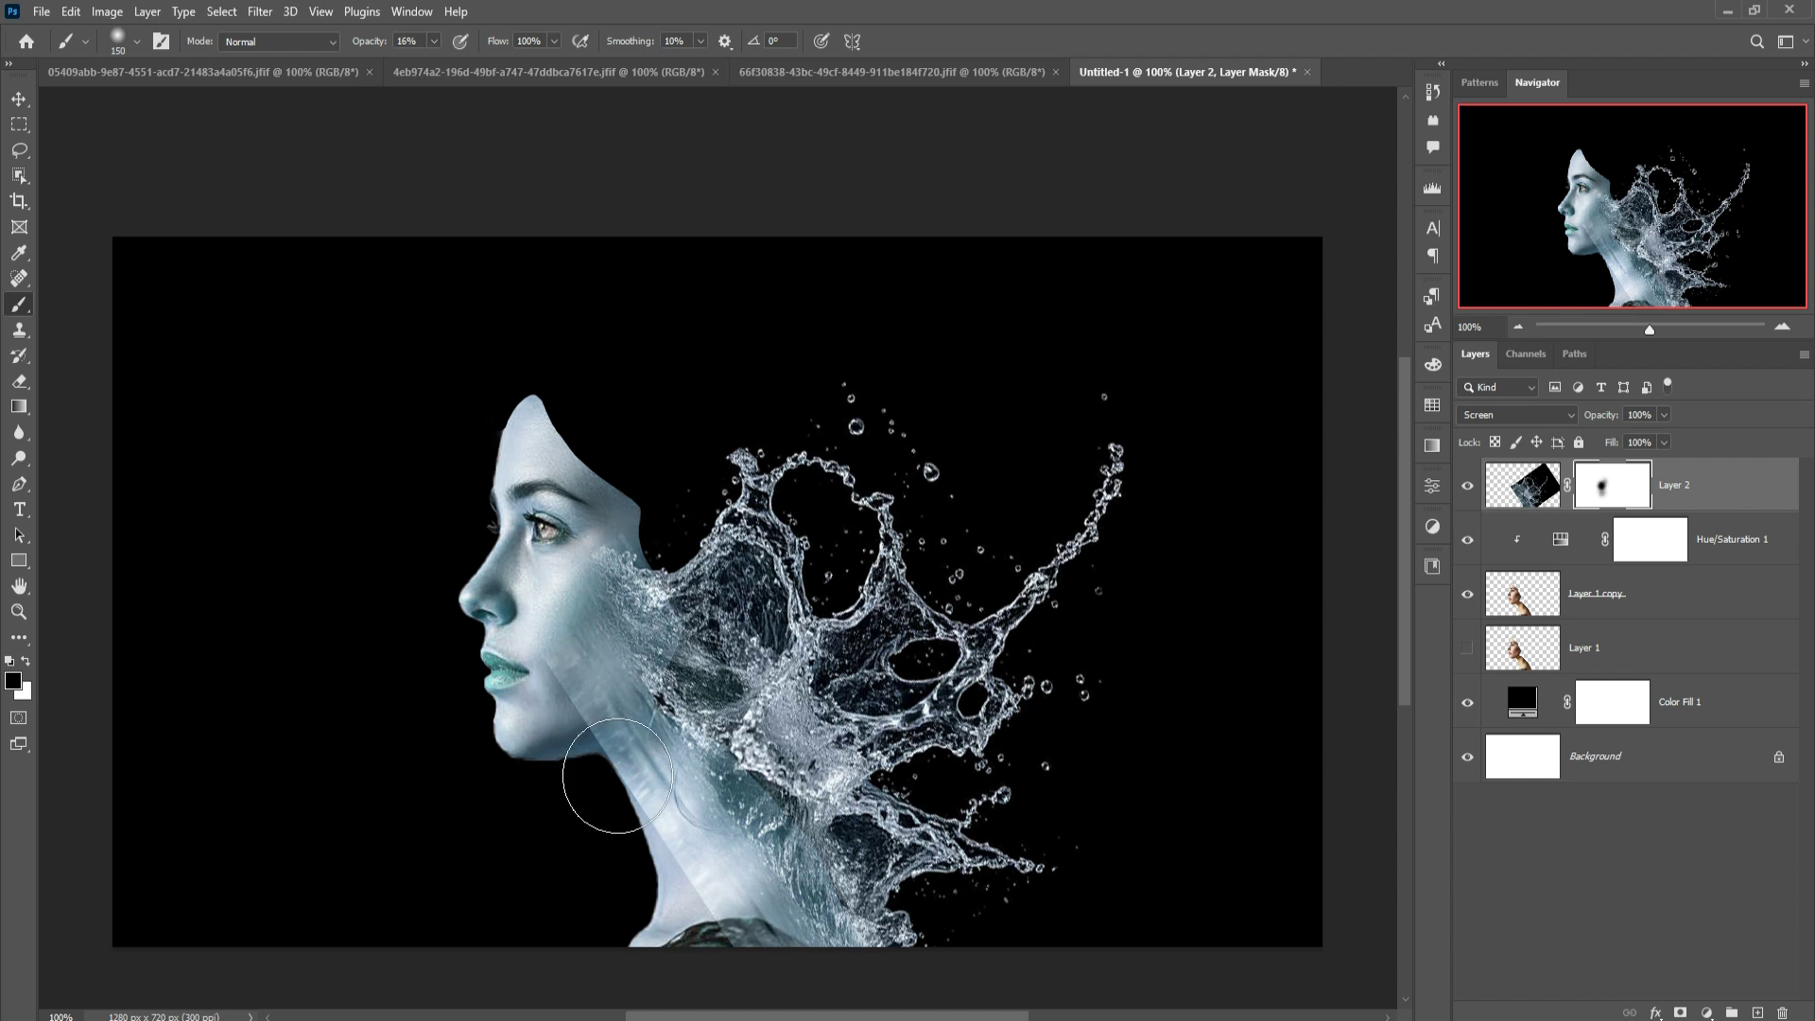
left_click_drag(617, 775, 653, 801)
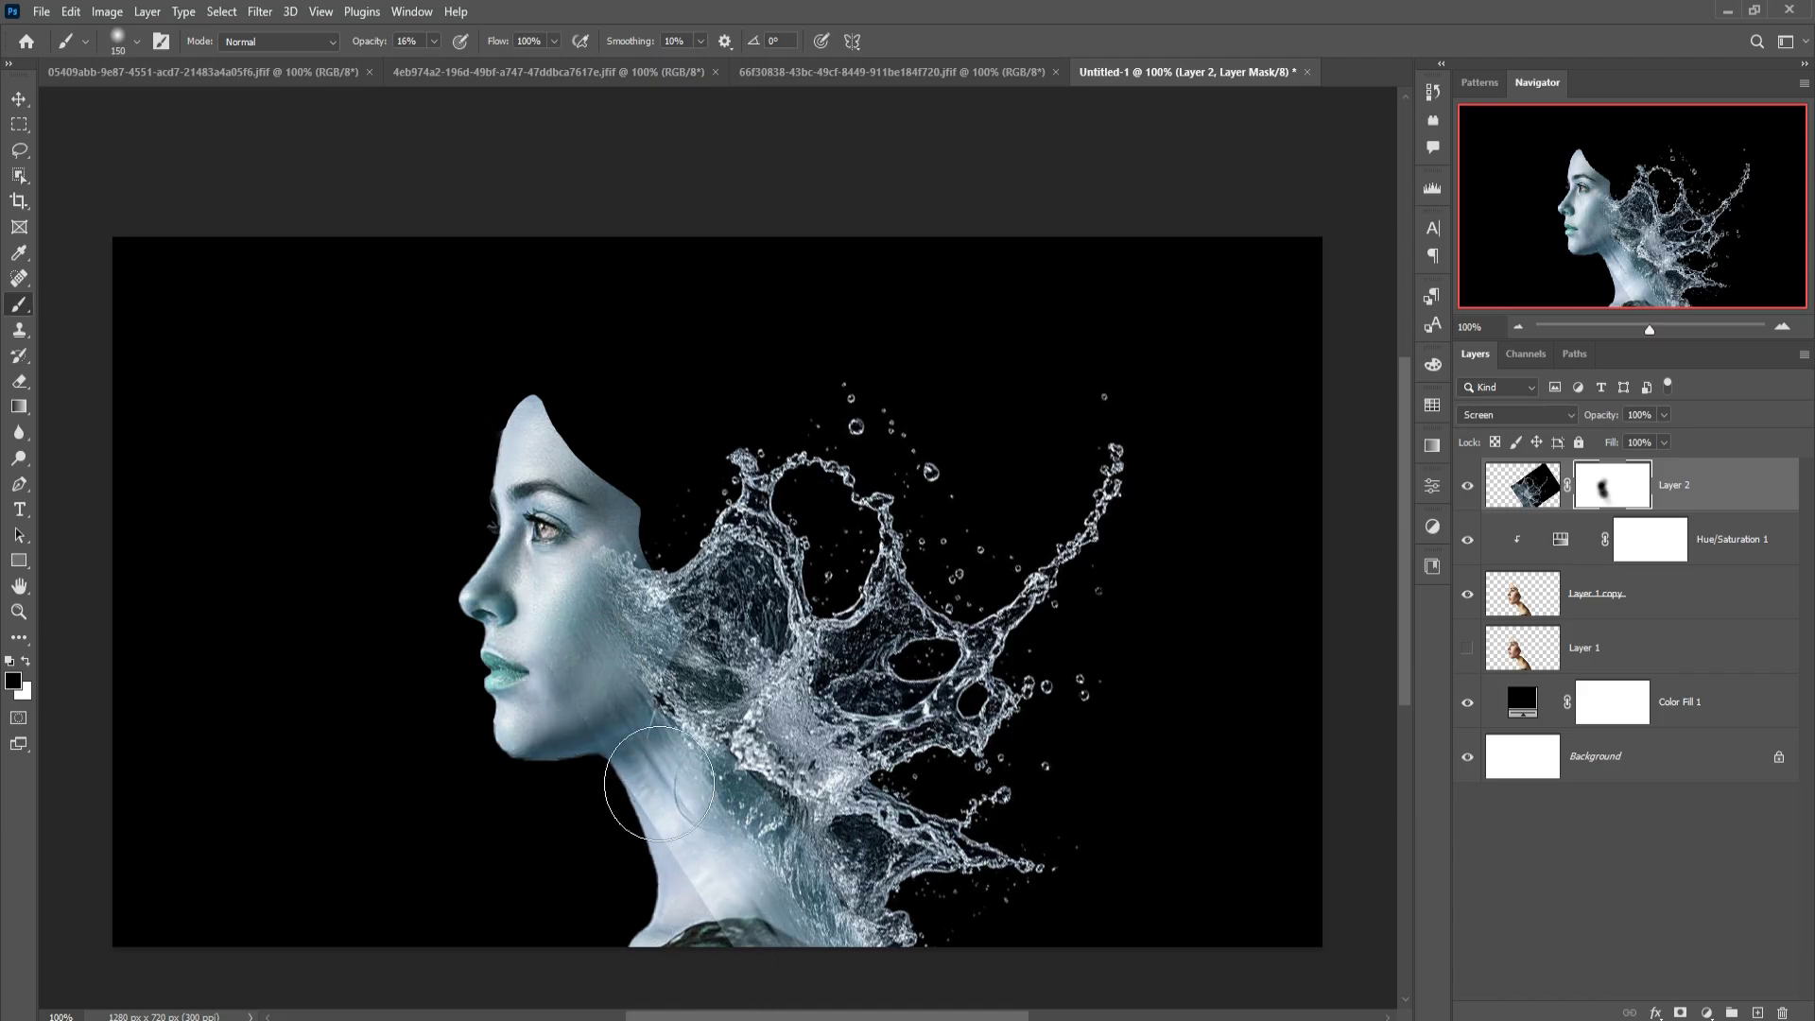
mouse_move(653, 802)
left_mouse_down()
mouse_move(681, 867)
mouse_move(672, 952)
mouse_move(718, 960)
mouse_move(770, 928)
mouse_move(728, 964)
mouse_move(742, 863)
mouse_move(769, 954)
mouse_move(815, 951)
left_mouse_up()
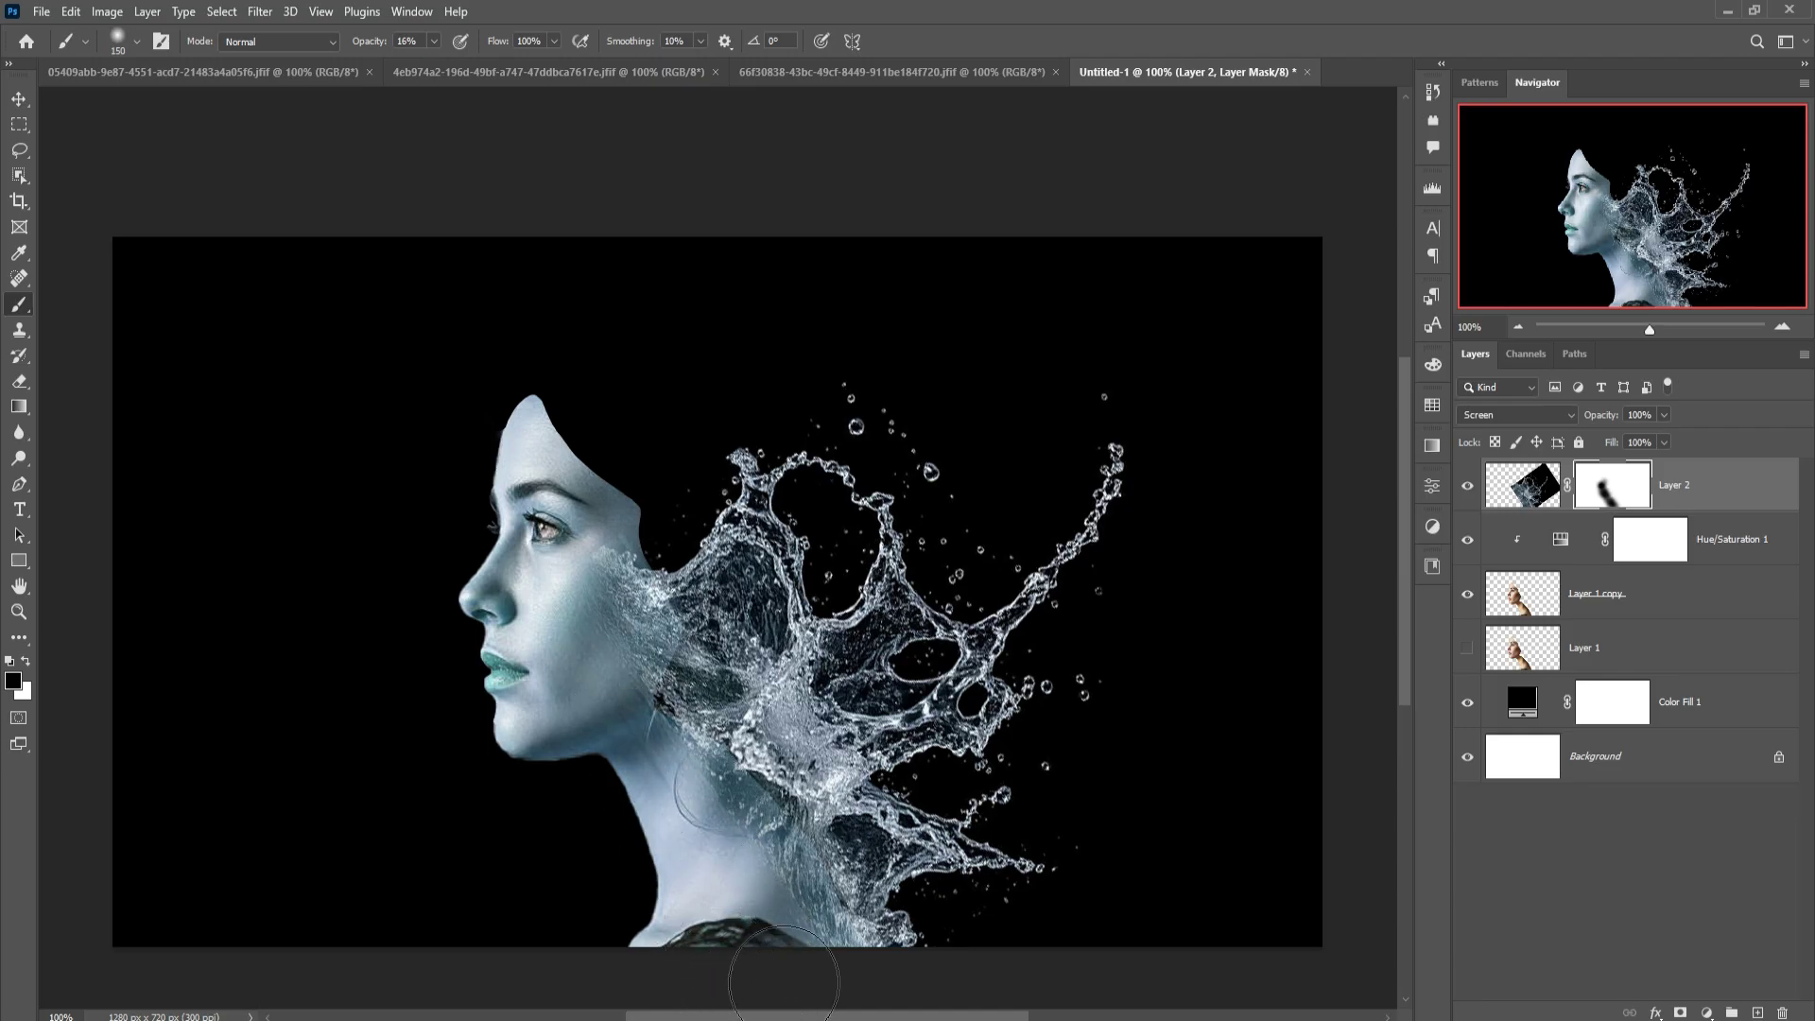
left_click(19, 98)
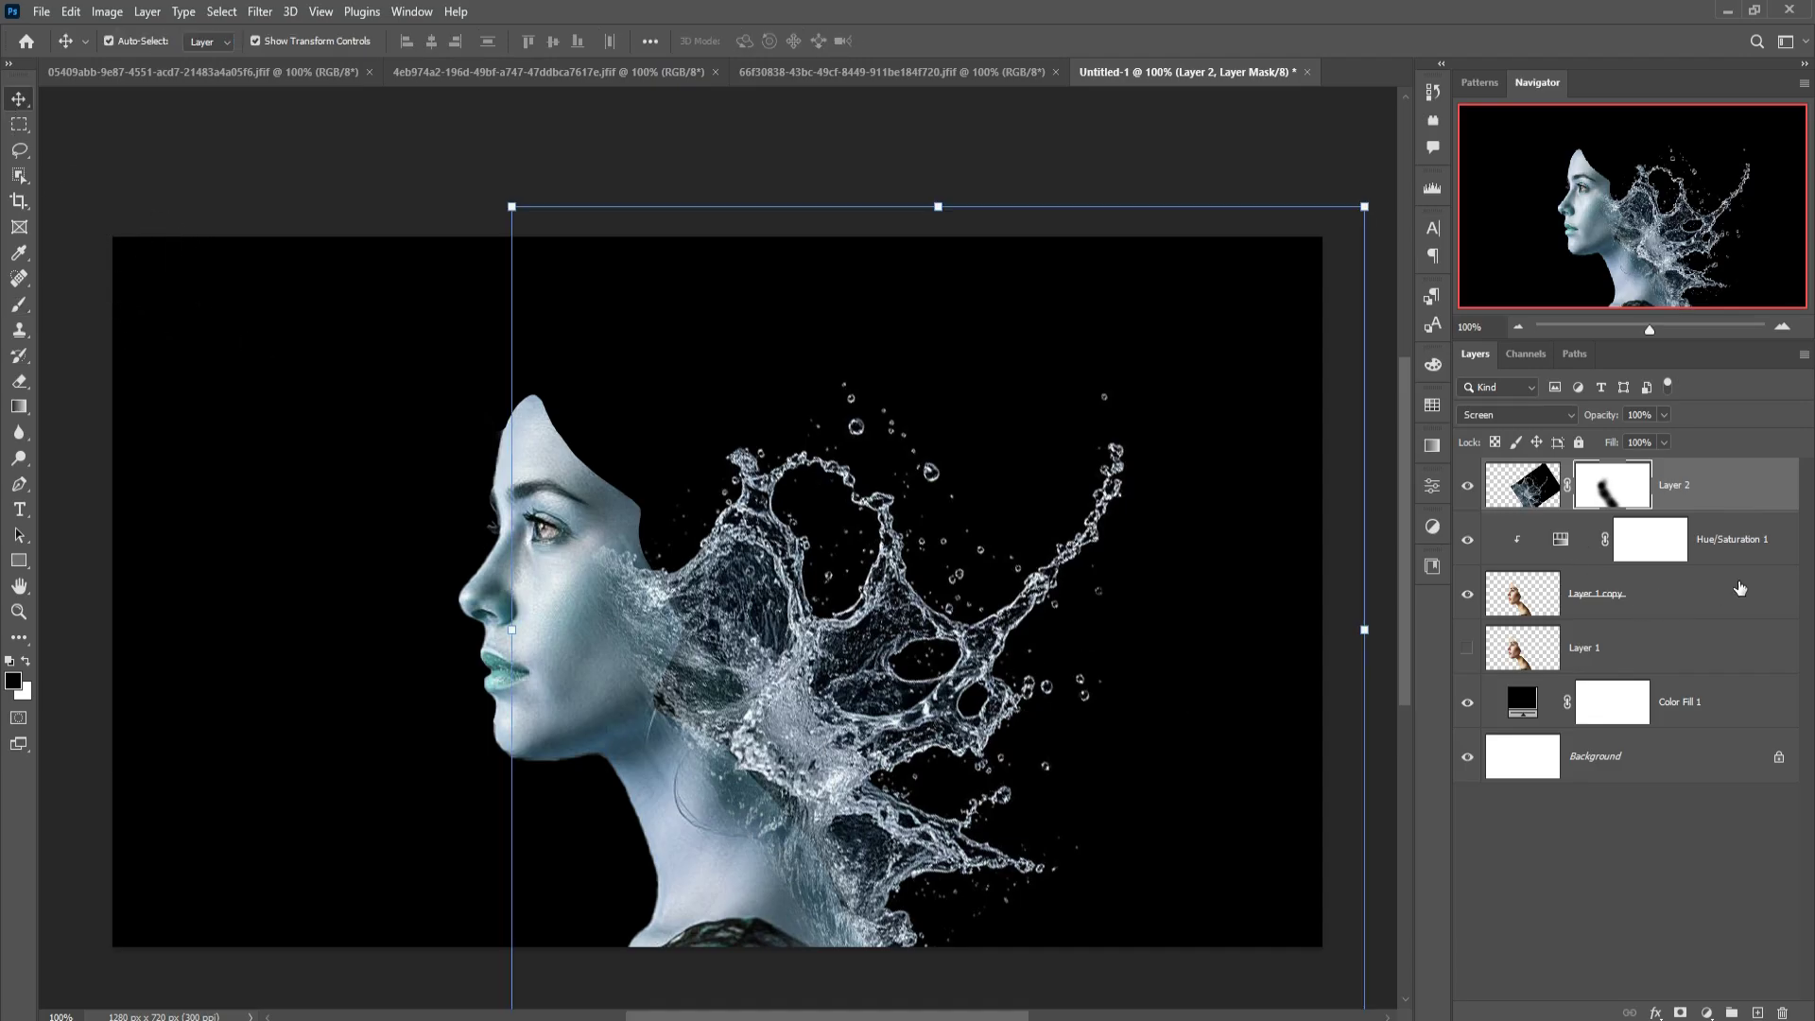
left_click(1740, 558)
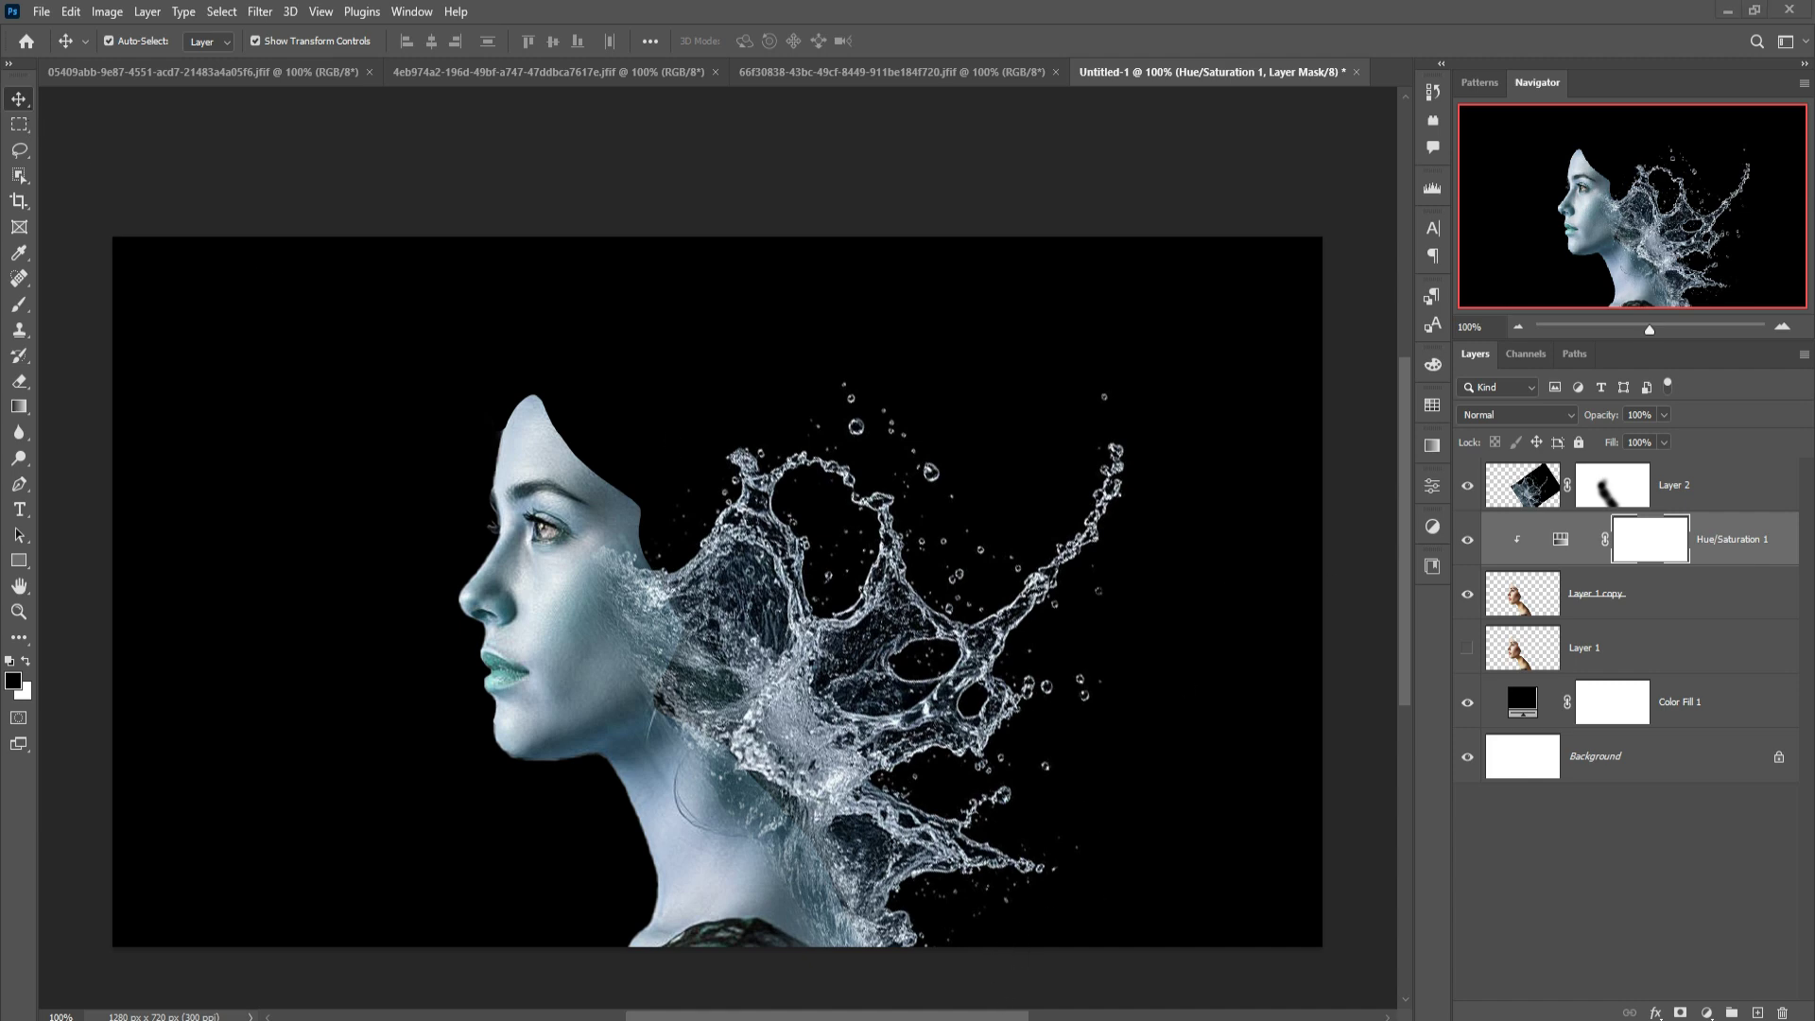
- Drag the crown splash image in as Layer 3 and clip it to the head
left_click(1208, 964)
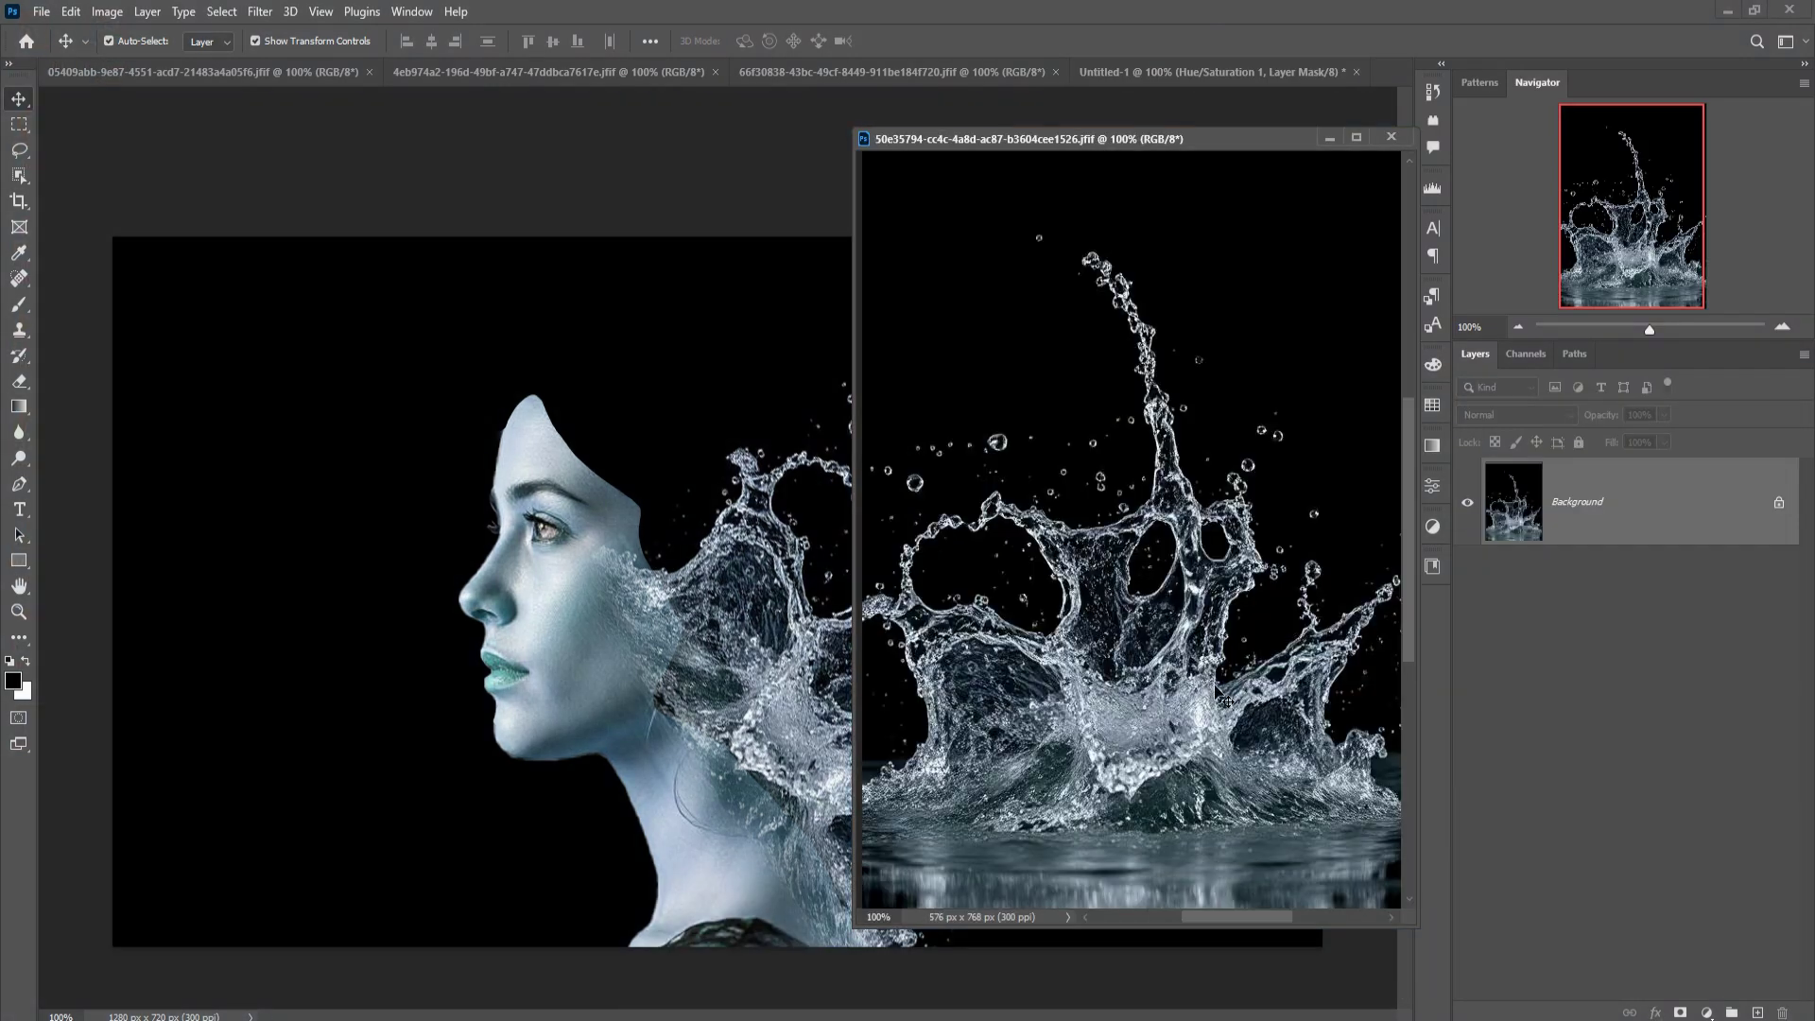
mouse_move(1141, 722)
left_mouse_down()
mouse_move(1164, 768)
mouse_move(603, 582)
left_mouse_up()
left_click(1329, 138)
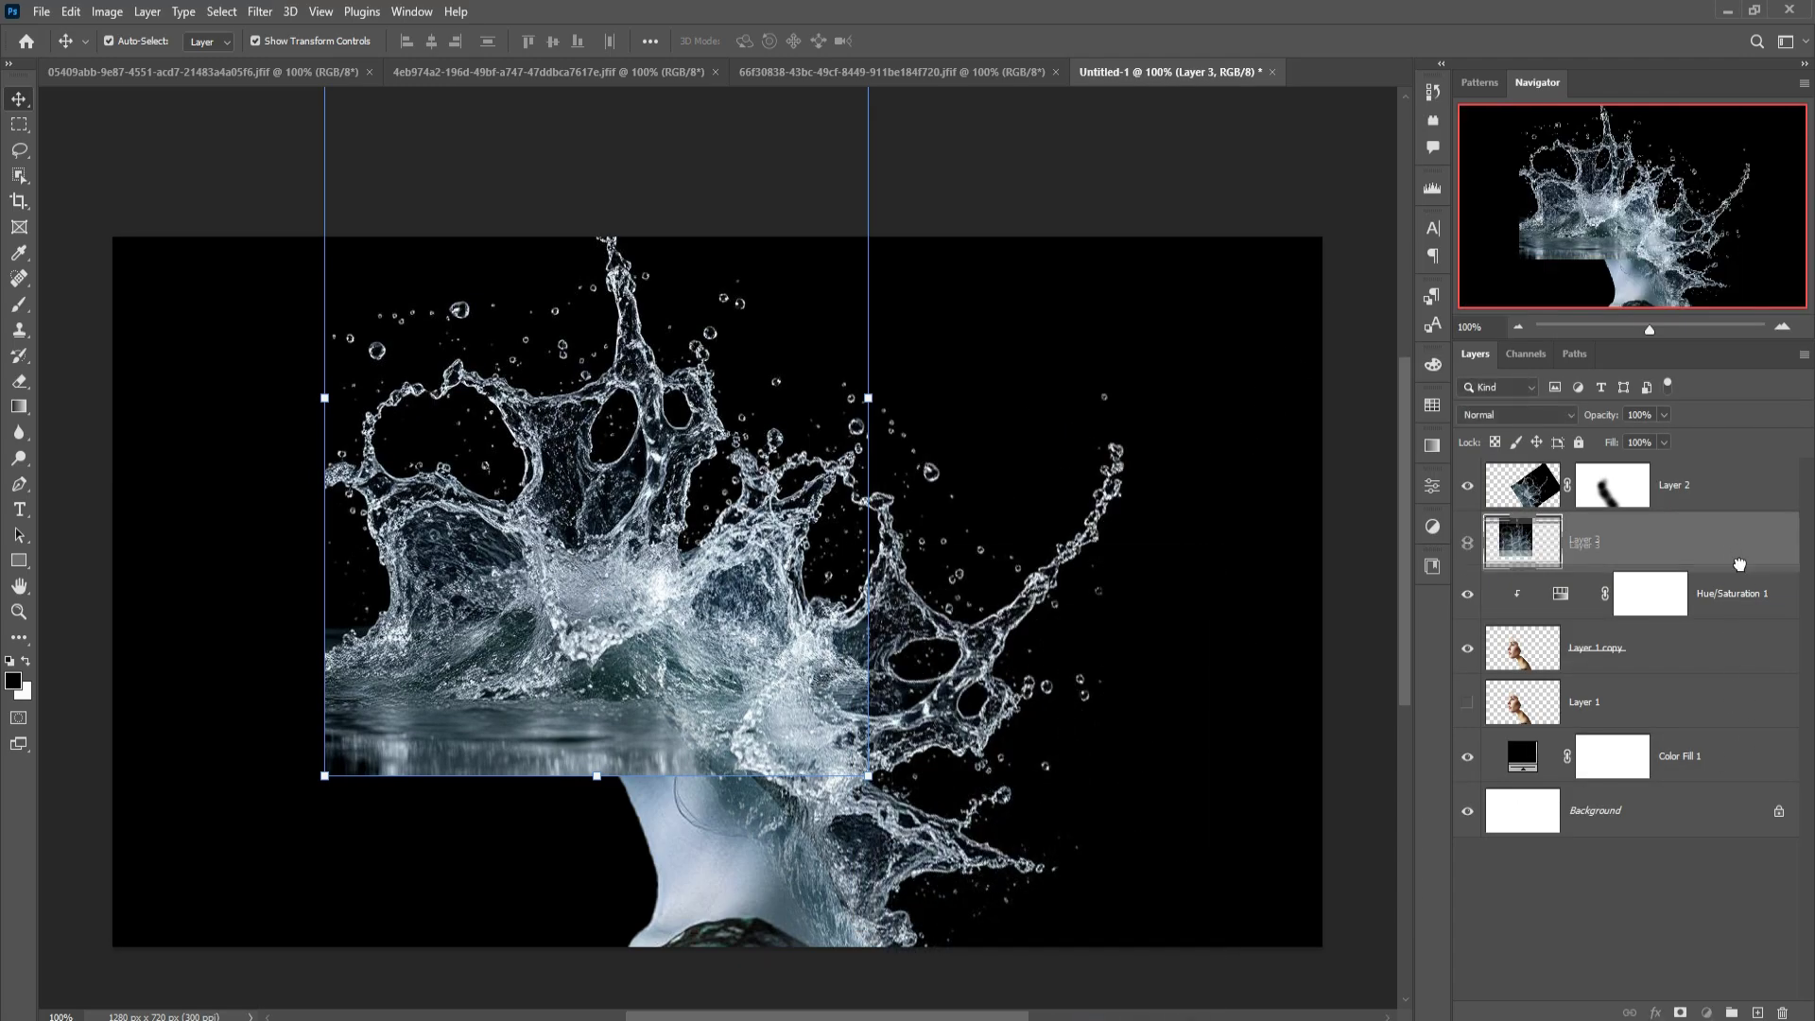
right_click(1730, 550)
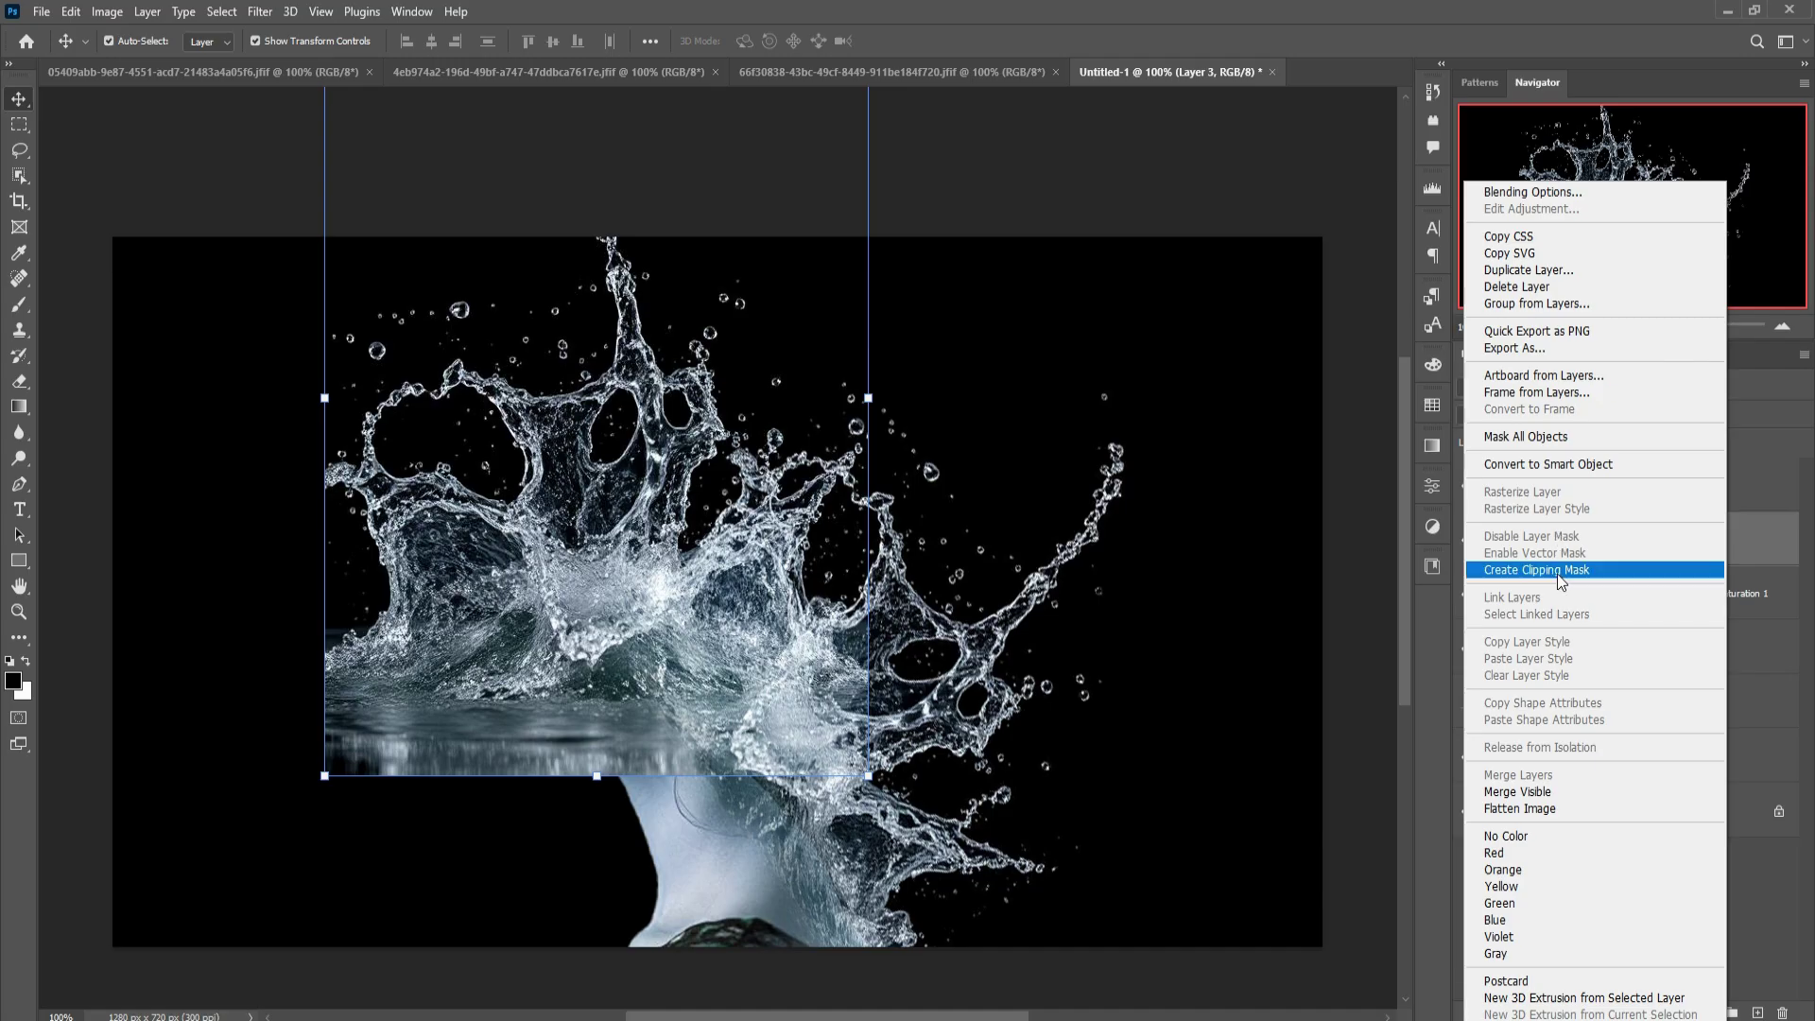
left_click(1569, 570)
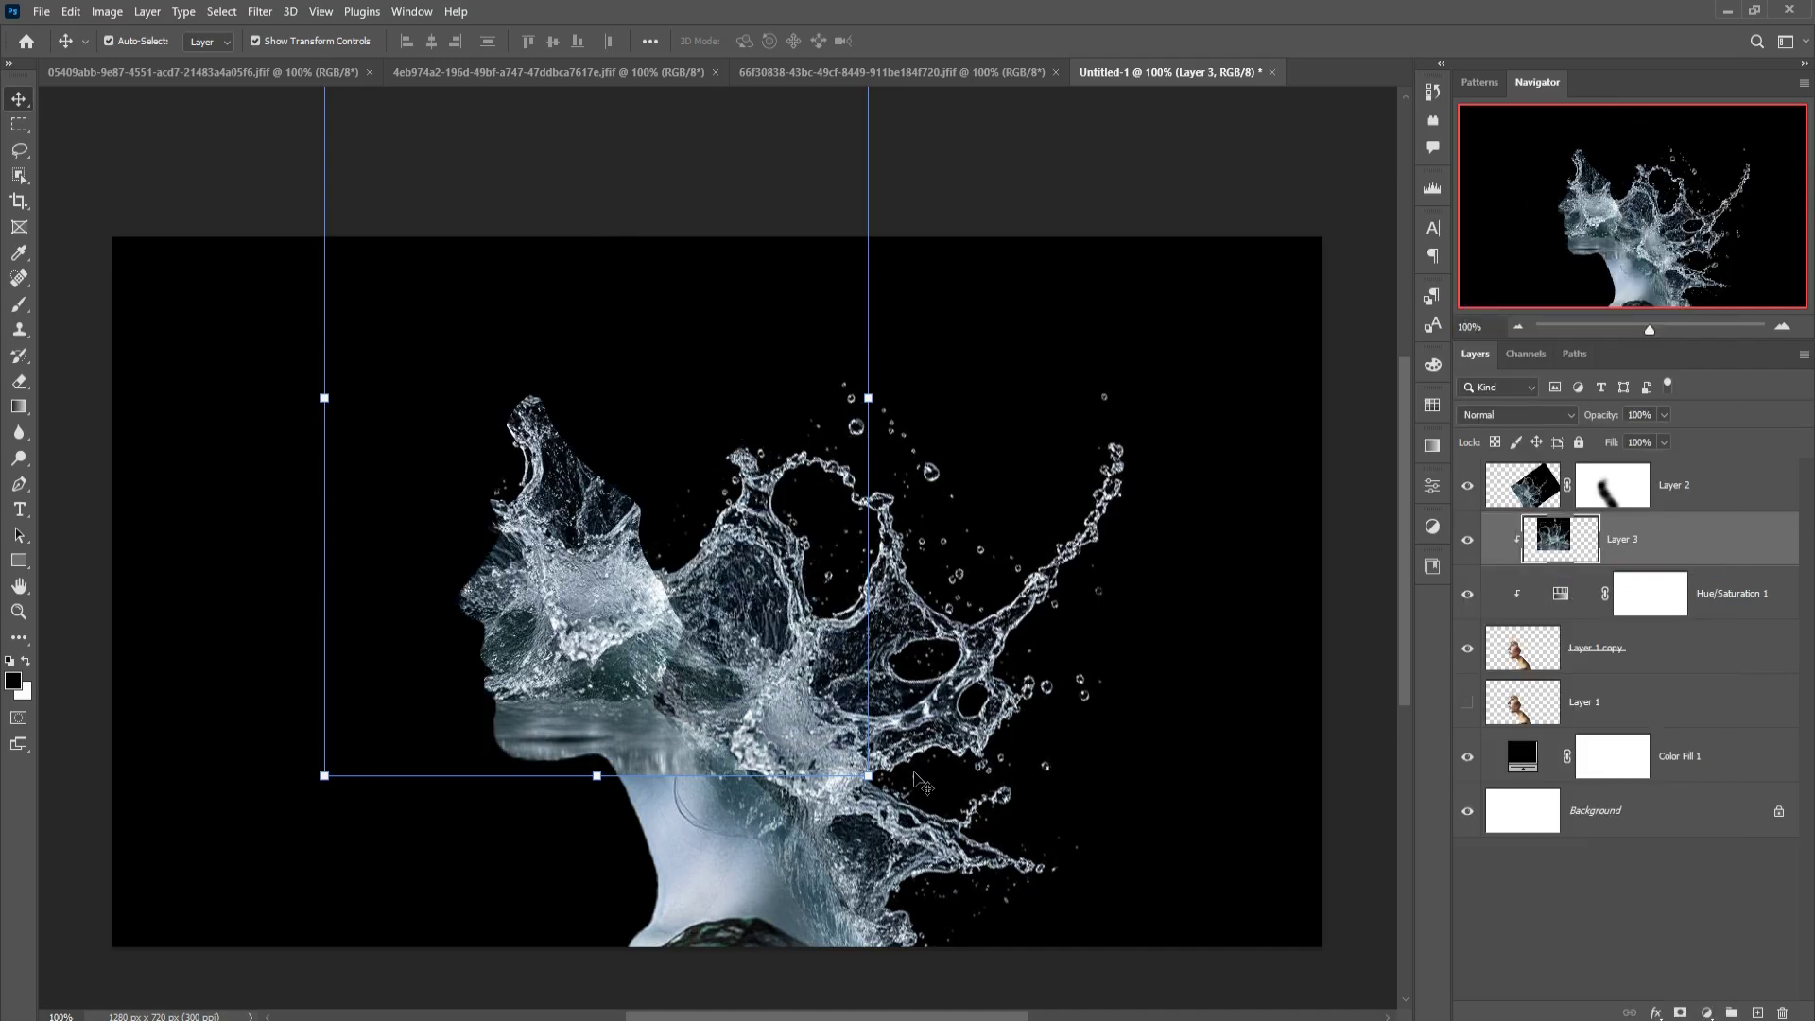
- Scale Layer 3 to about 128% so it covers the head, and commit
key("ctrl+t")
left_click_drag(879, 783, 950, 884)
mouse_move(937, 802)
left_mouse_down()
mouse_move(810, 895)
mouse_move(850, 814)
left_mouse_up()
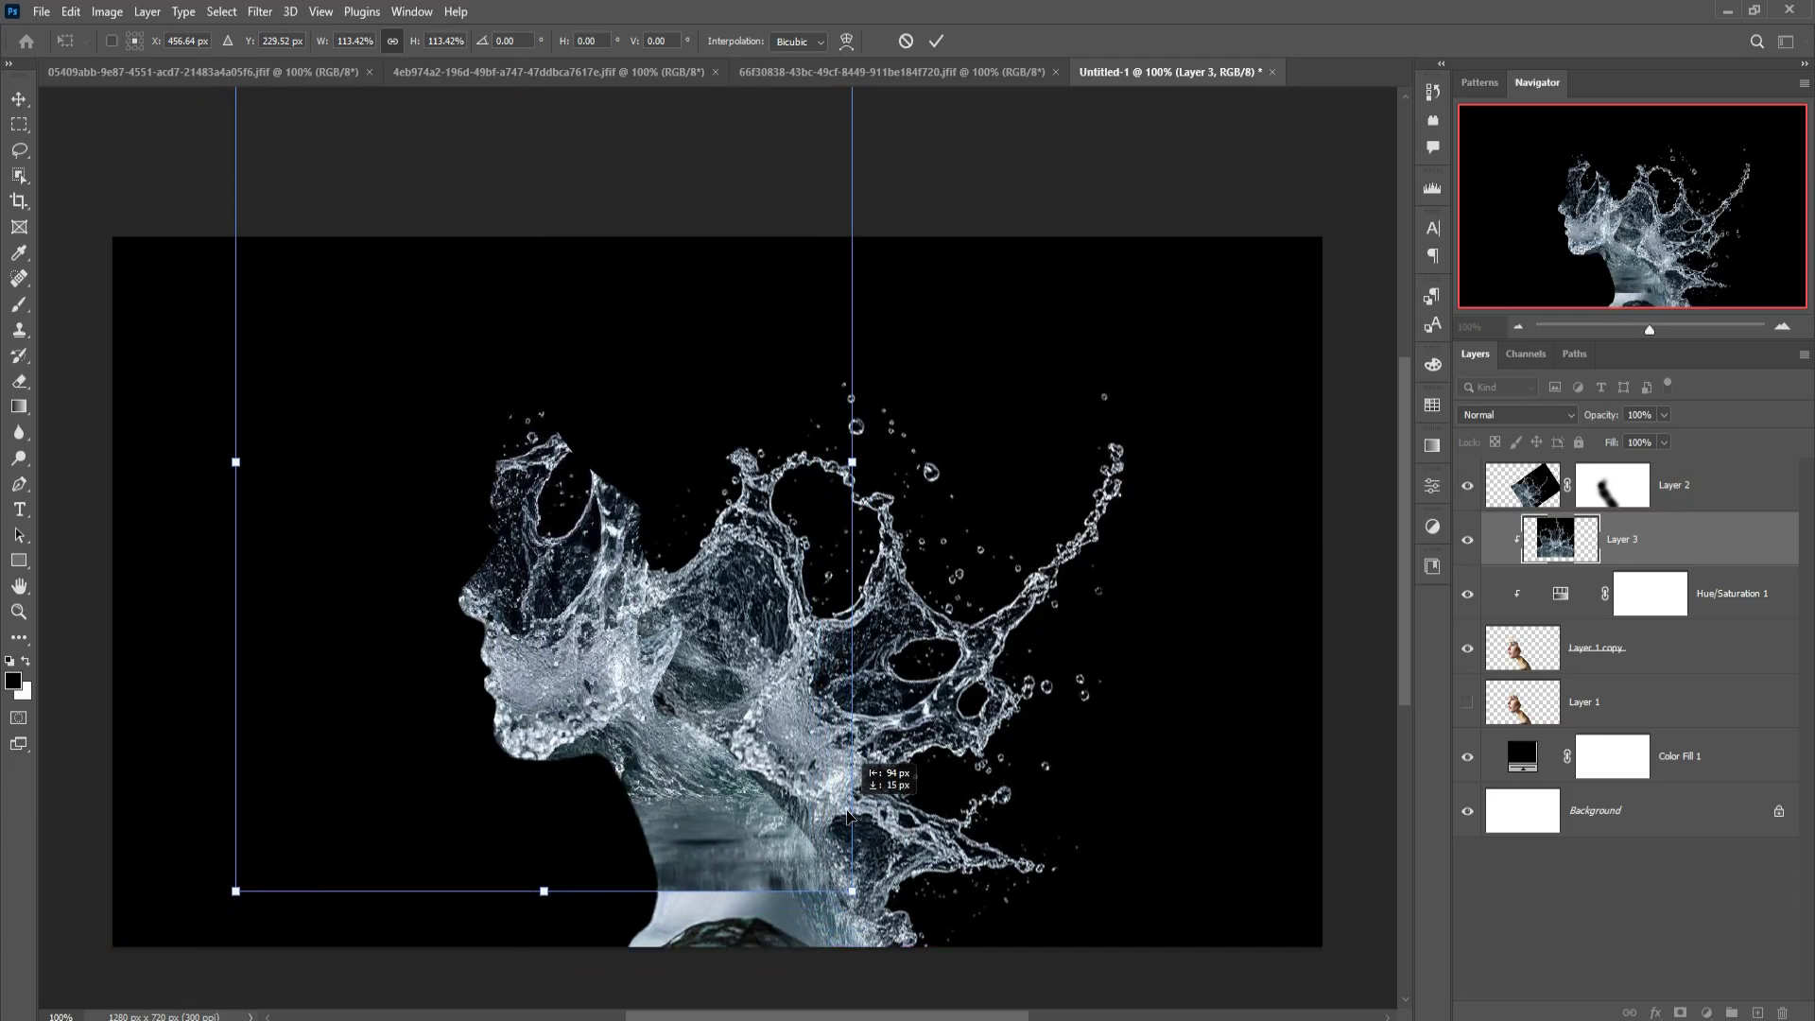
left_click_drag(868, 904, 947, 1015)
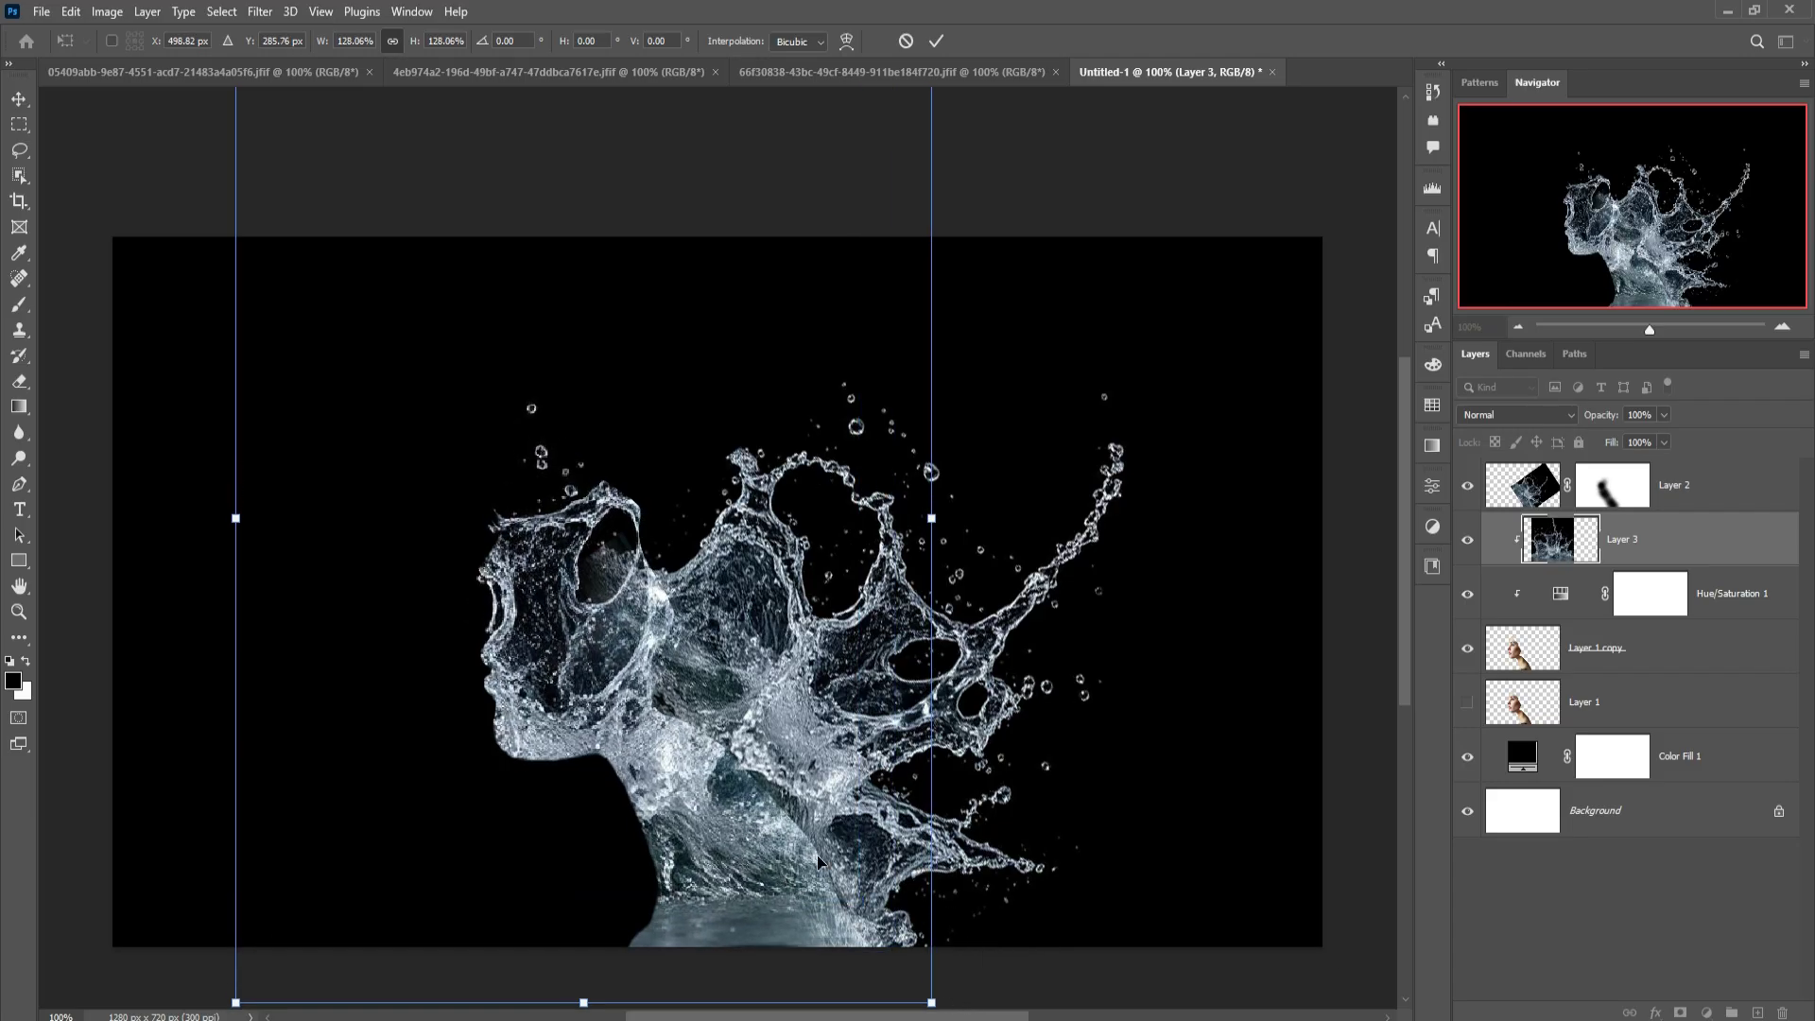
left_click(936, 40)
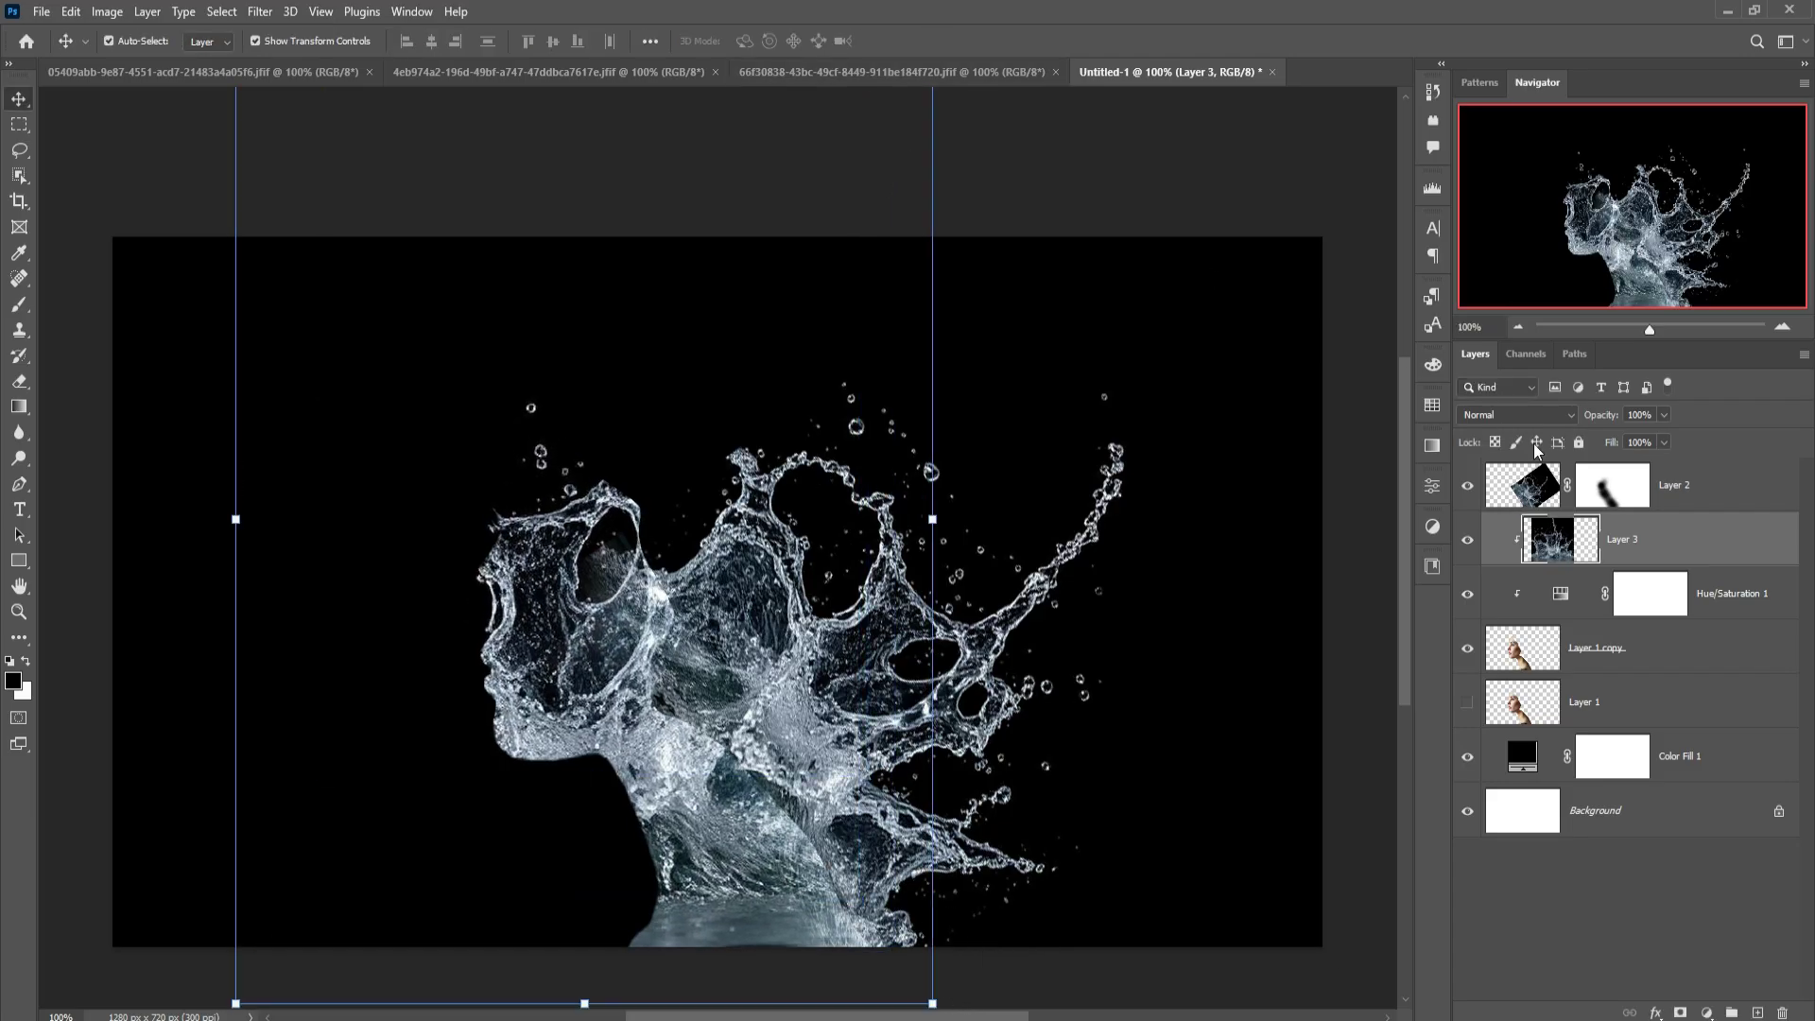
- Set Layer 3's blend mode to Pin Light and show Layer 1
left_click(1571, 423)
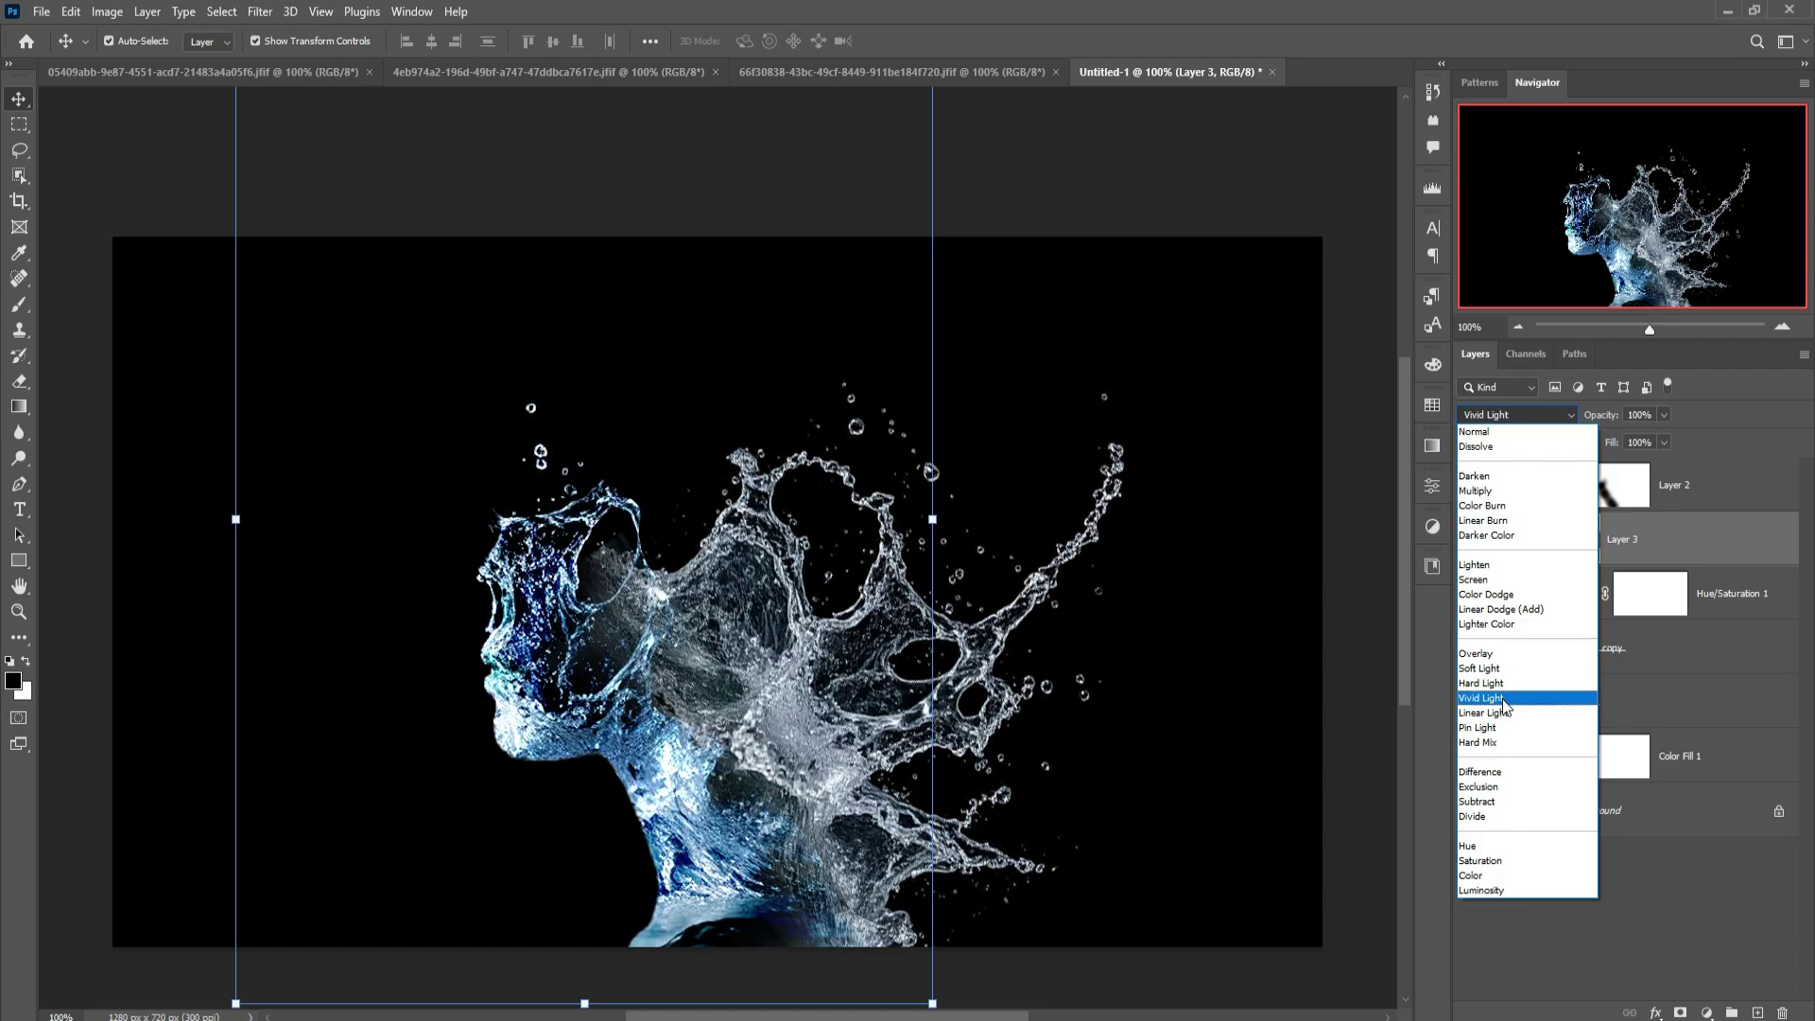
left_click(1501, 728)
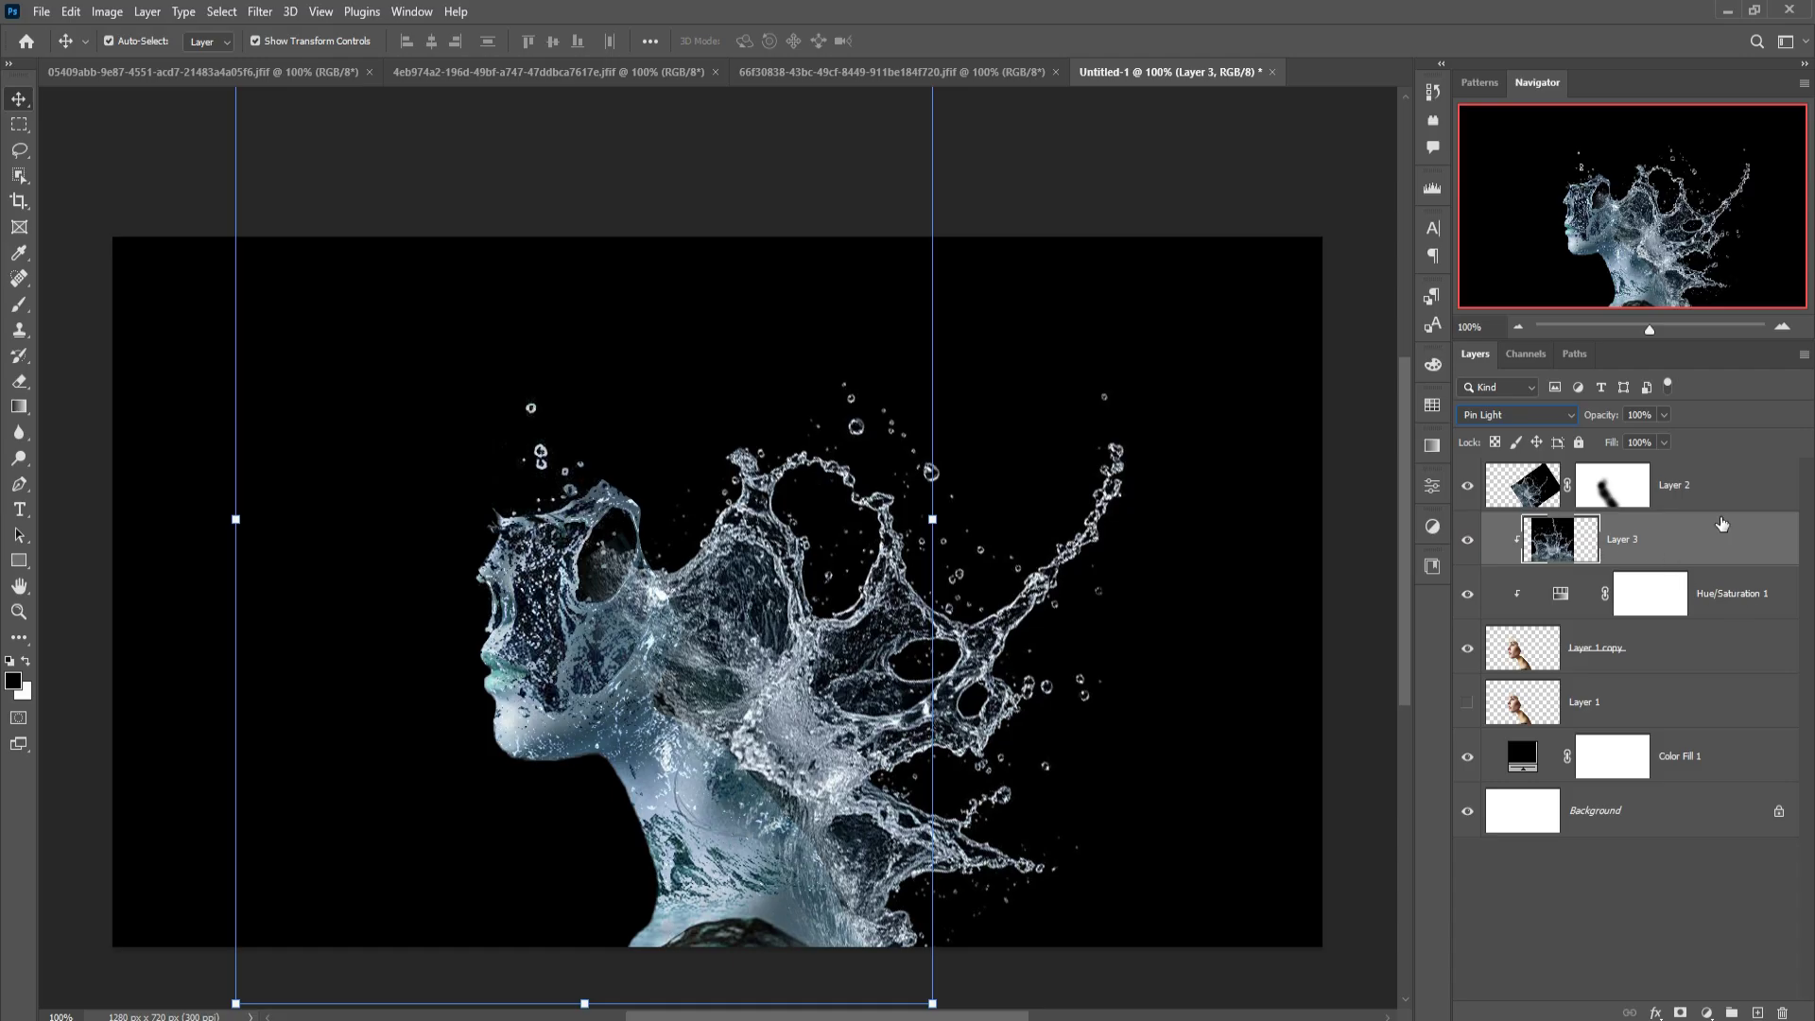
left_click(1470, 704)
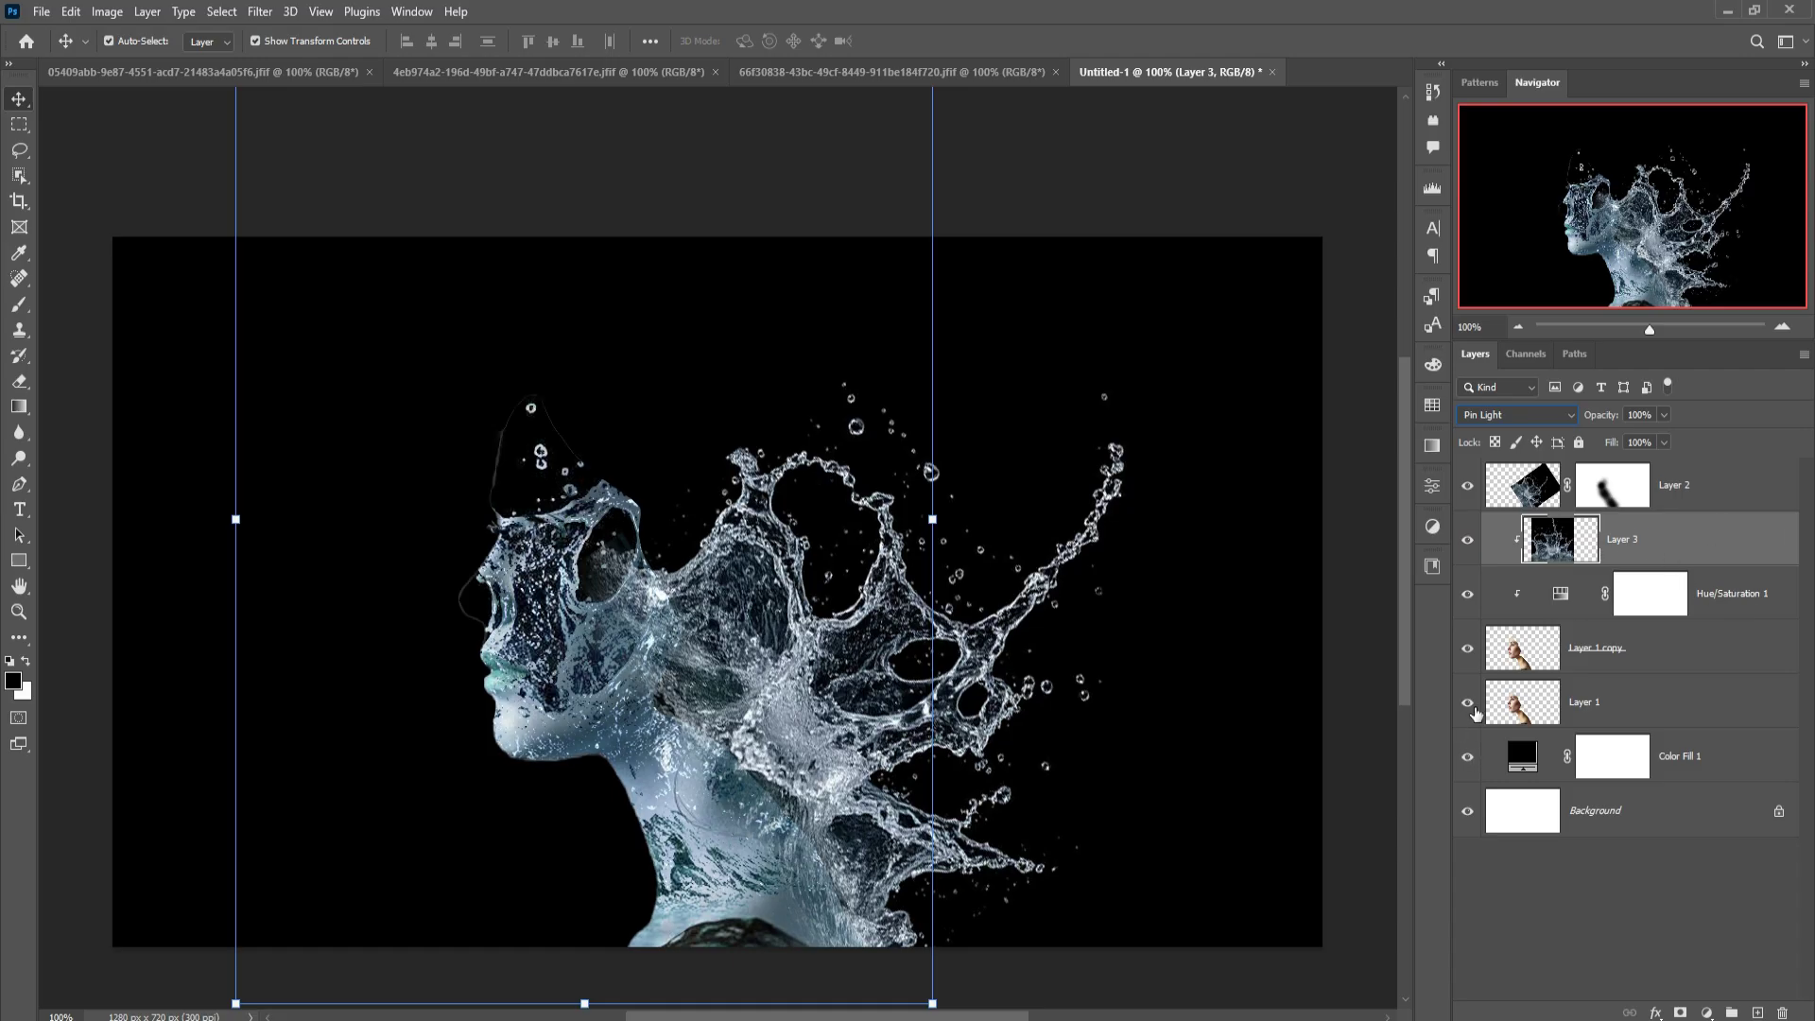
- Toggle Layer 1's visibility off and on to compare, then reselect Layer 3
left_click(1532, 711)
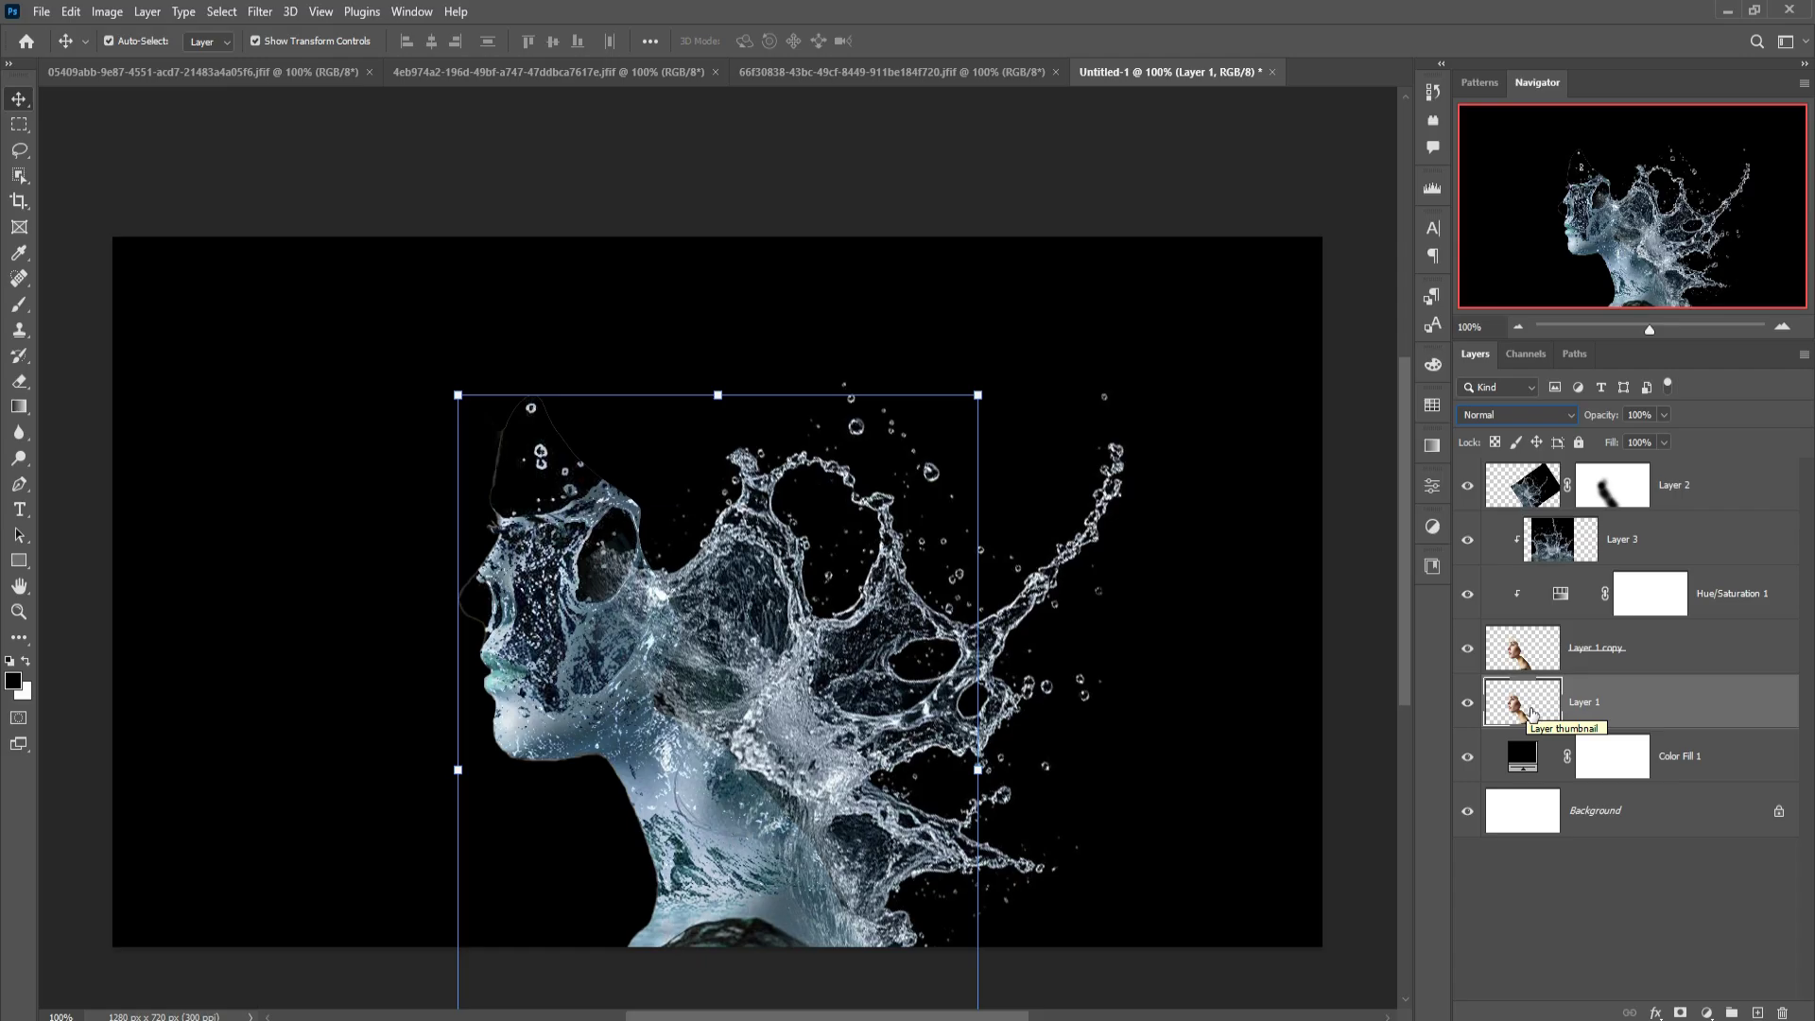
left_click(1471, 707)
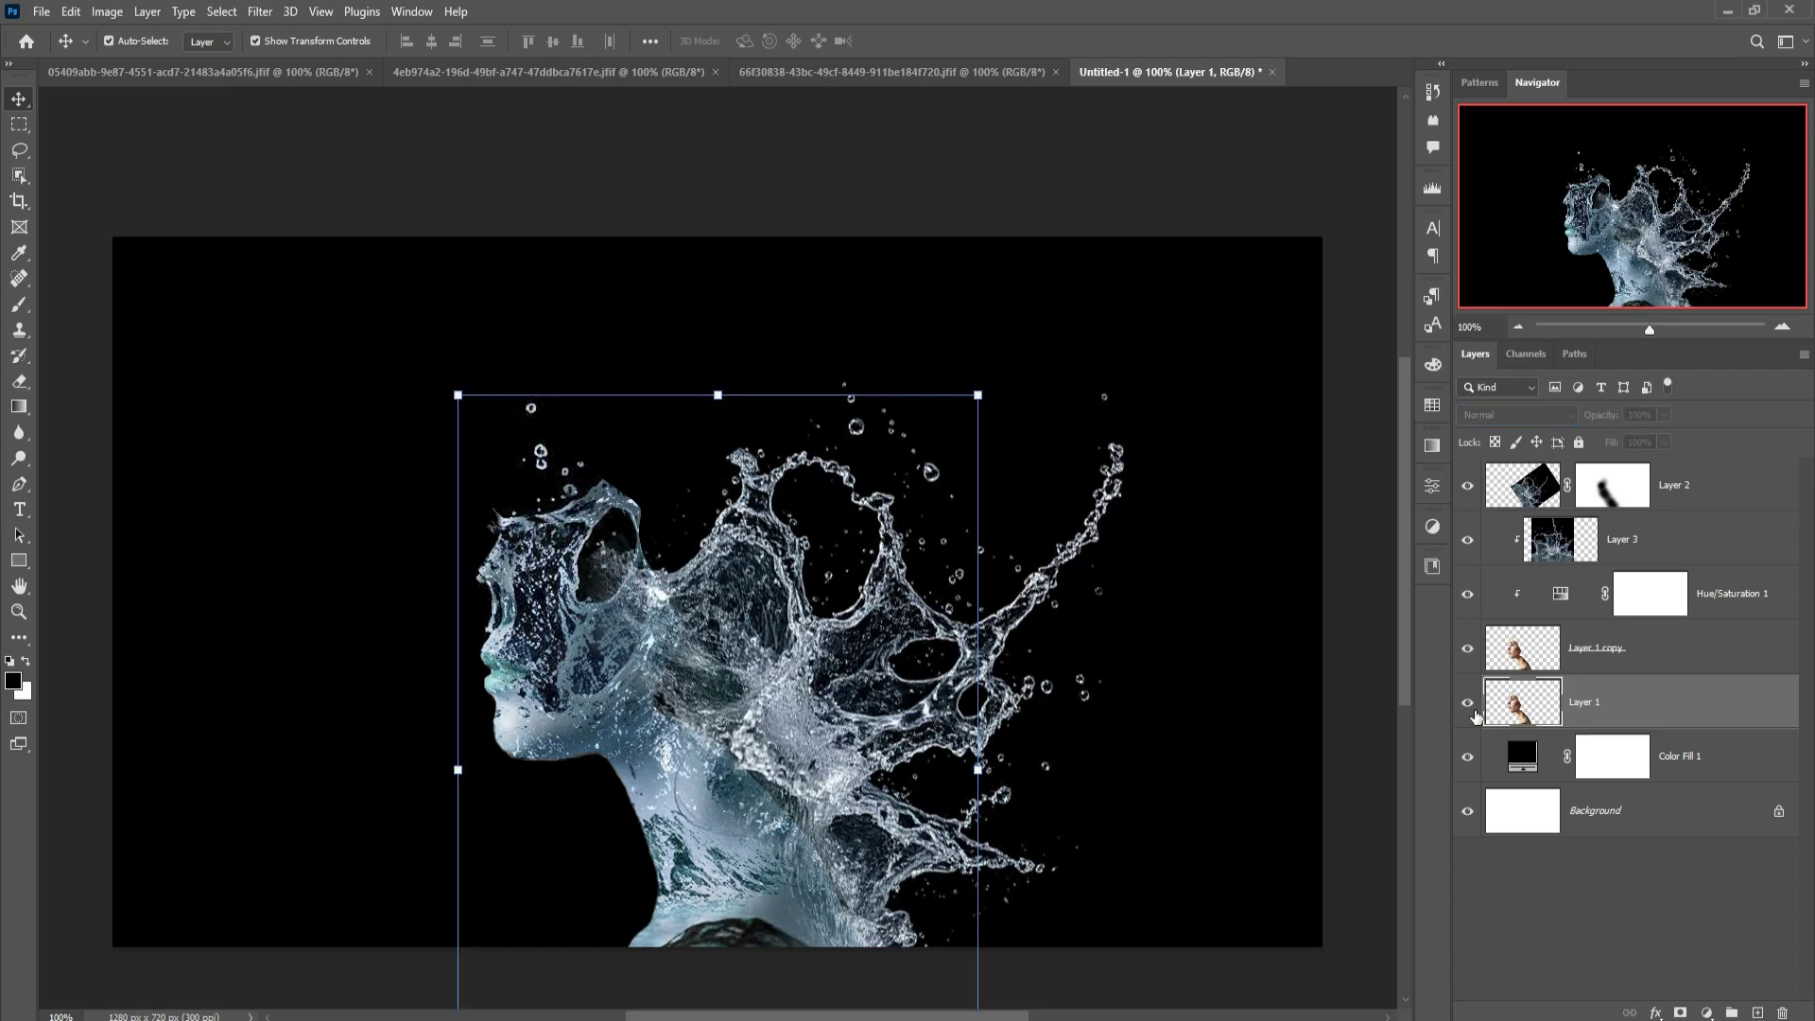
left_click(1467, 703)
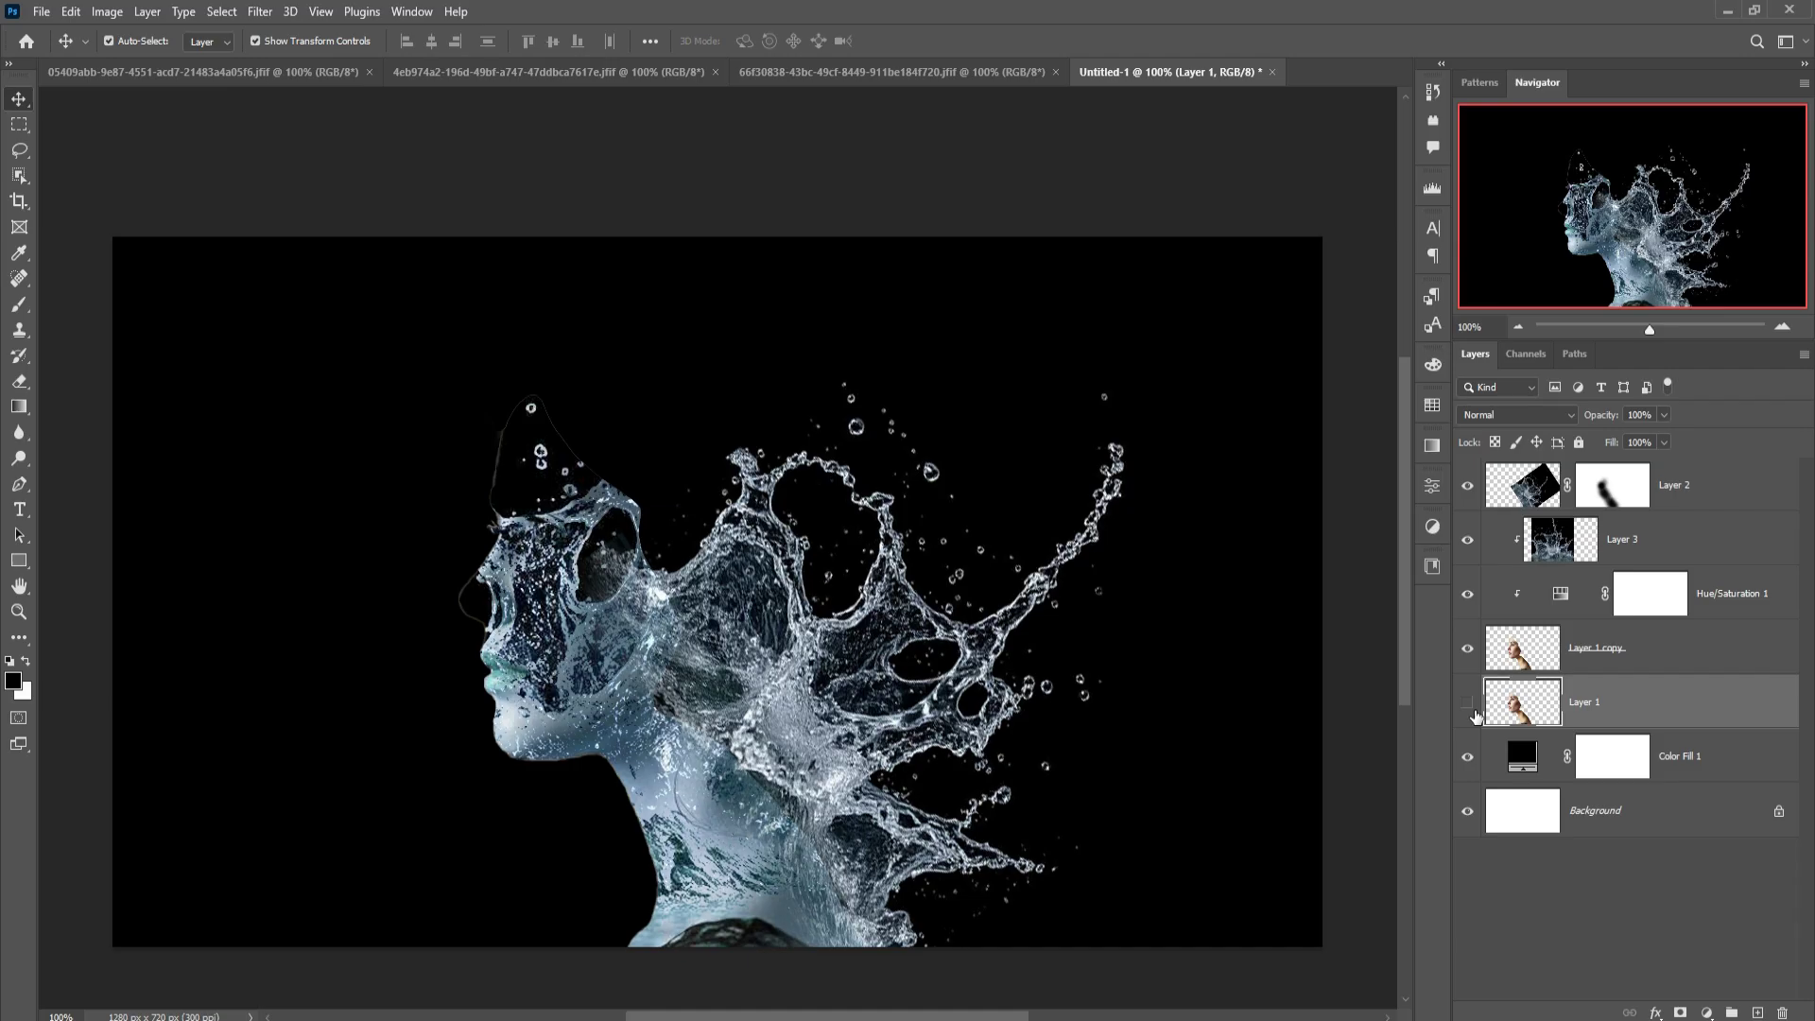
left_click(1474, 711)
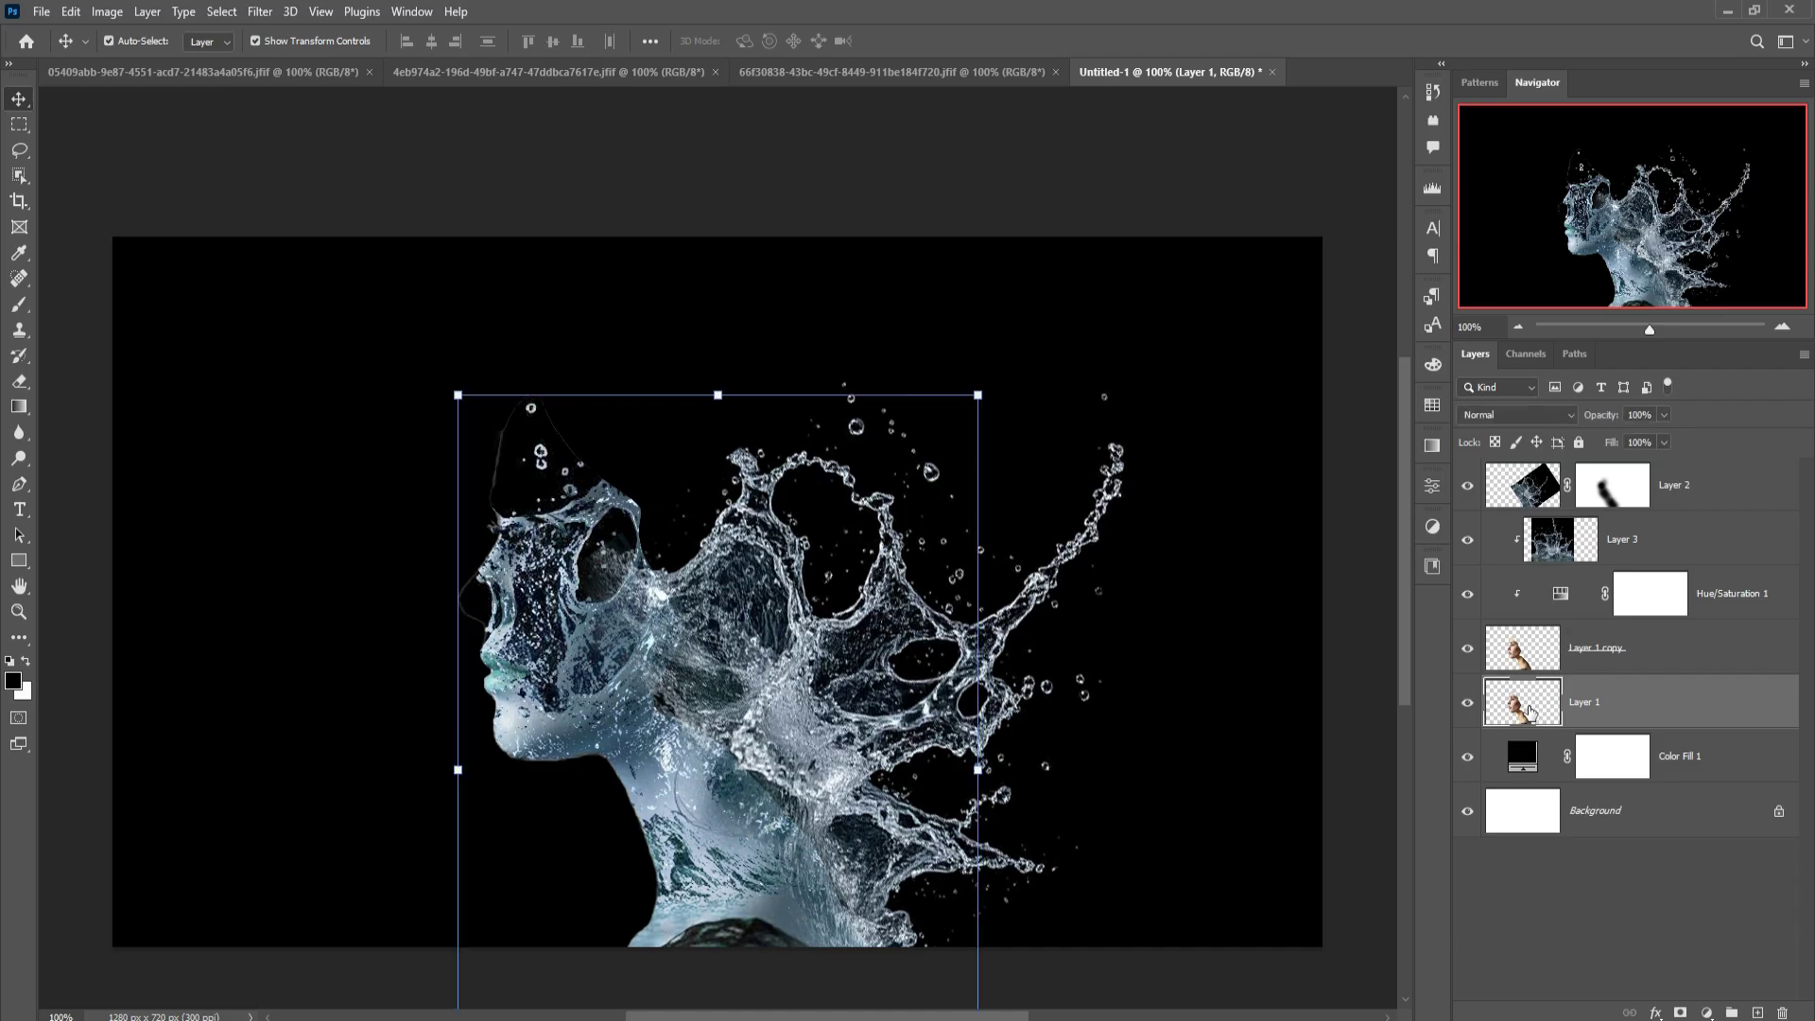
left_click(1561, 541)
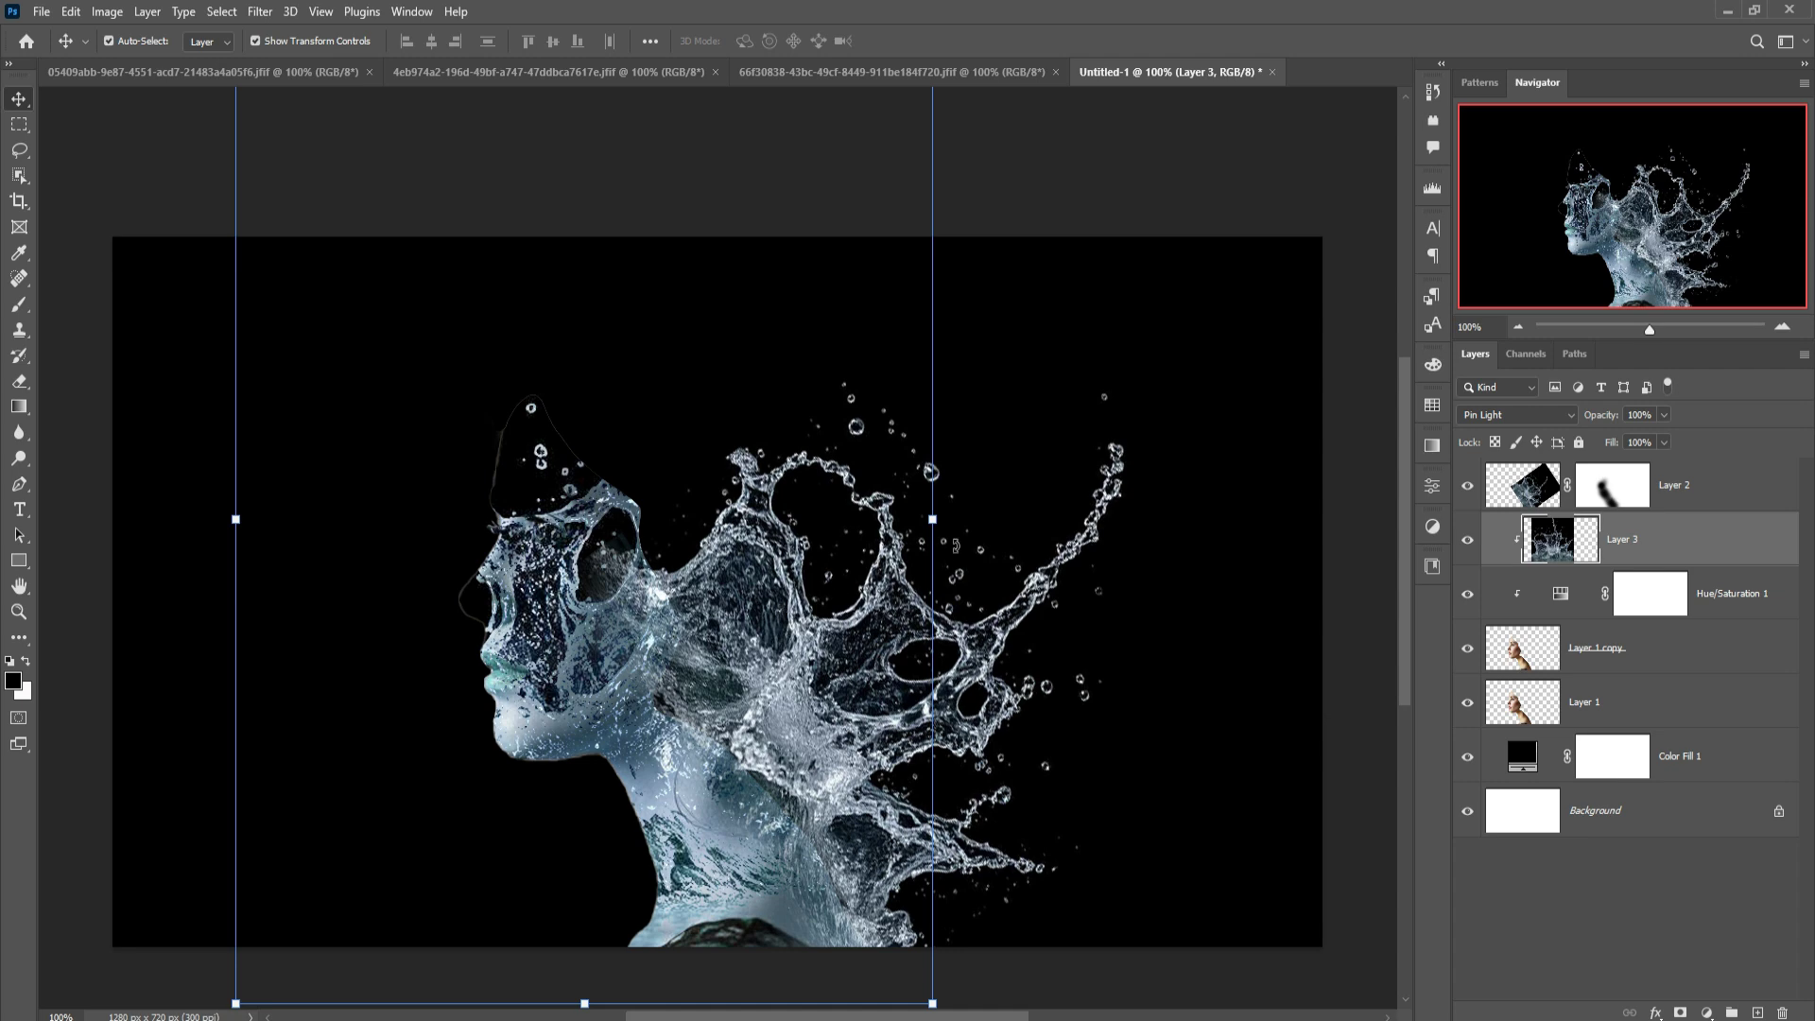
- Scale the clipped Layer 3 splash to about 152% and move it up-left over head and neck
left_click_drag(936, 519, 1025, 515)
mouse_move(913, 652)
left_mouse_down()
mouse_move(936, 507)
mouse_move(940, 583)
mouse_move(902, 567)
mouse_move(915, 576)
left_mouse_up()
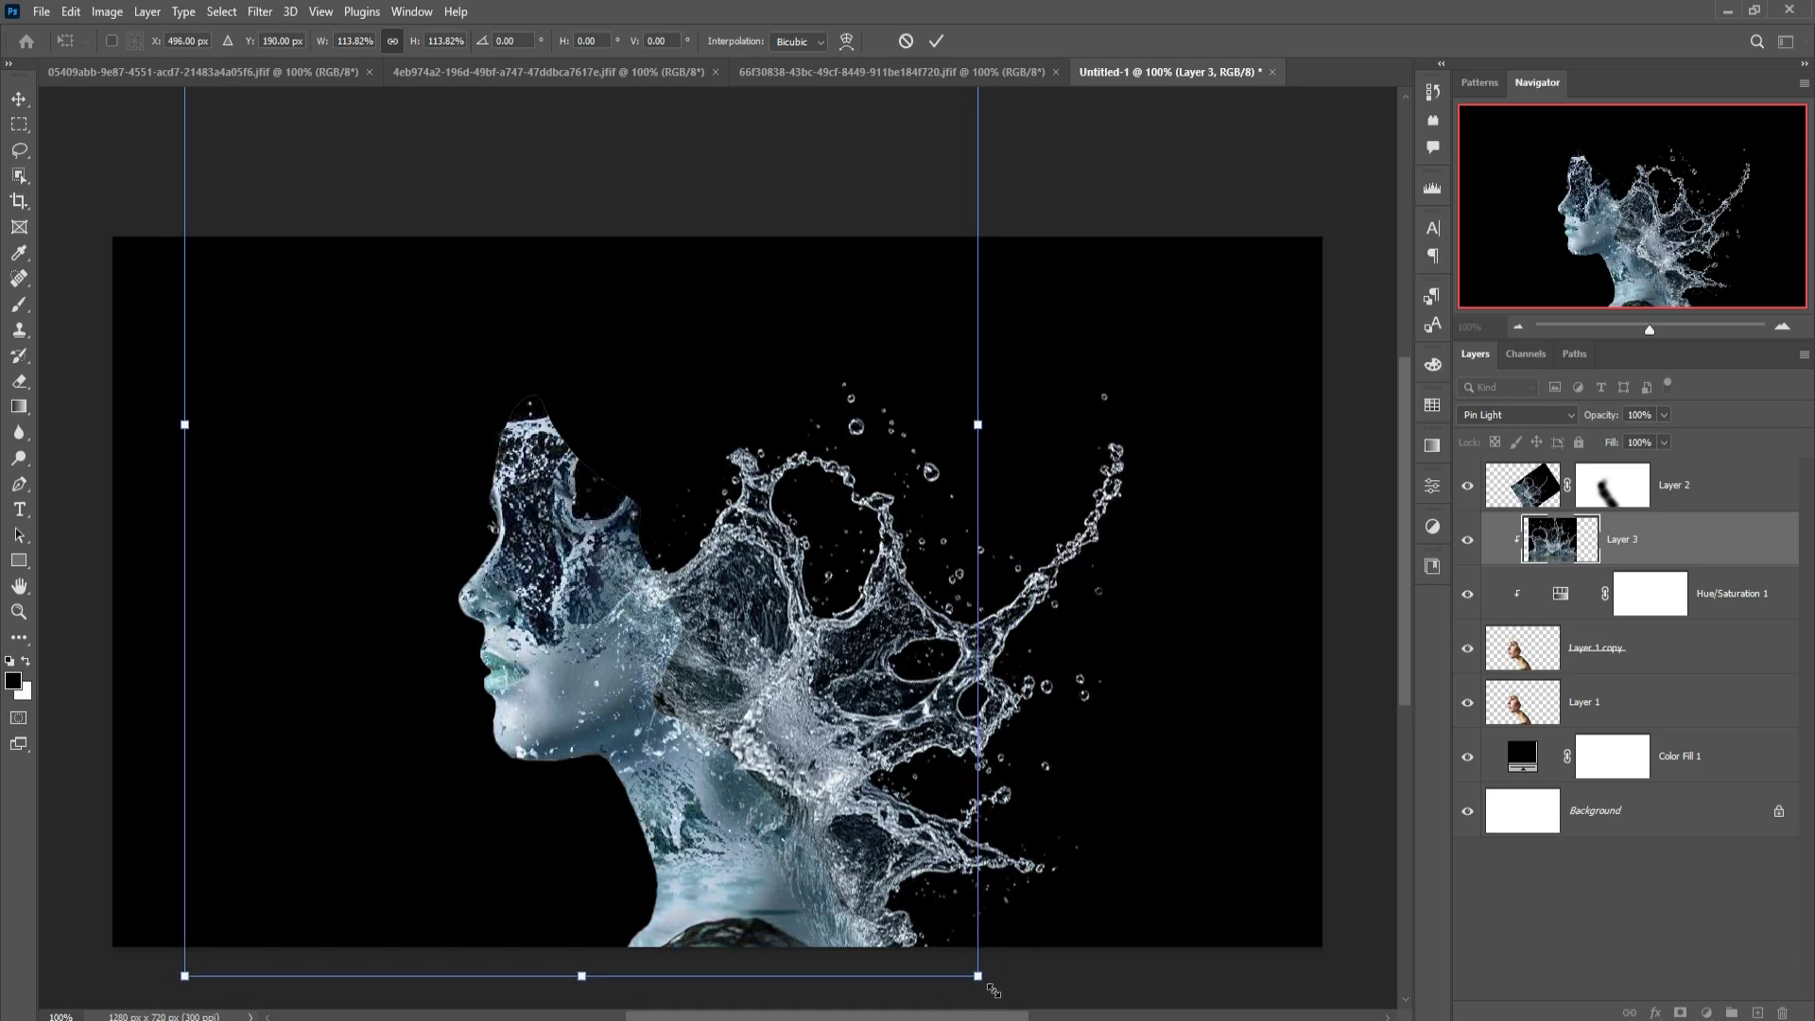
left_click_drag(992, 989, 1071, 1002)
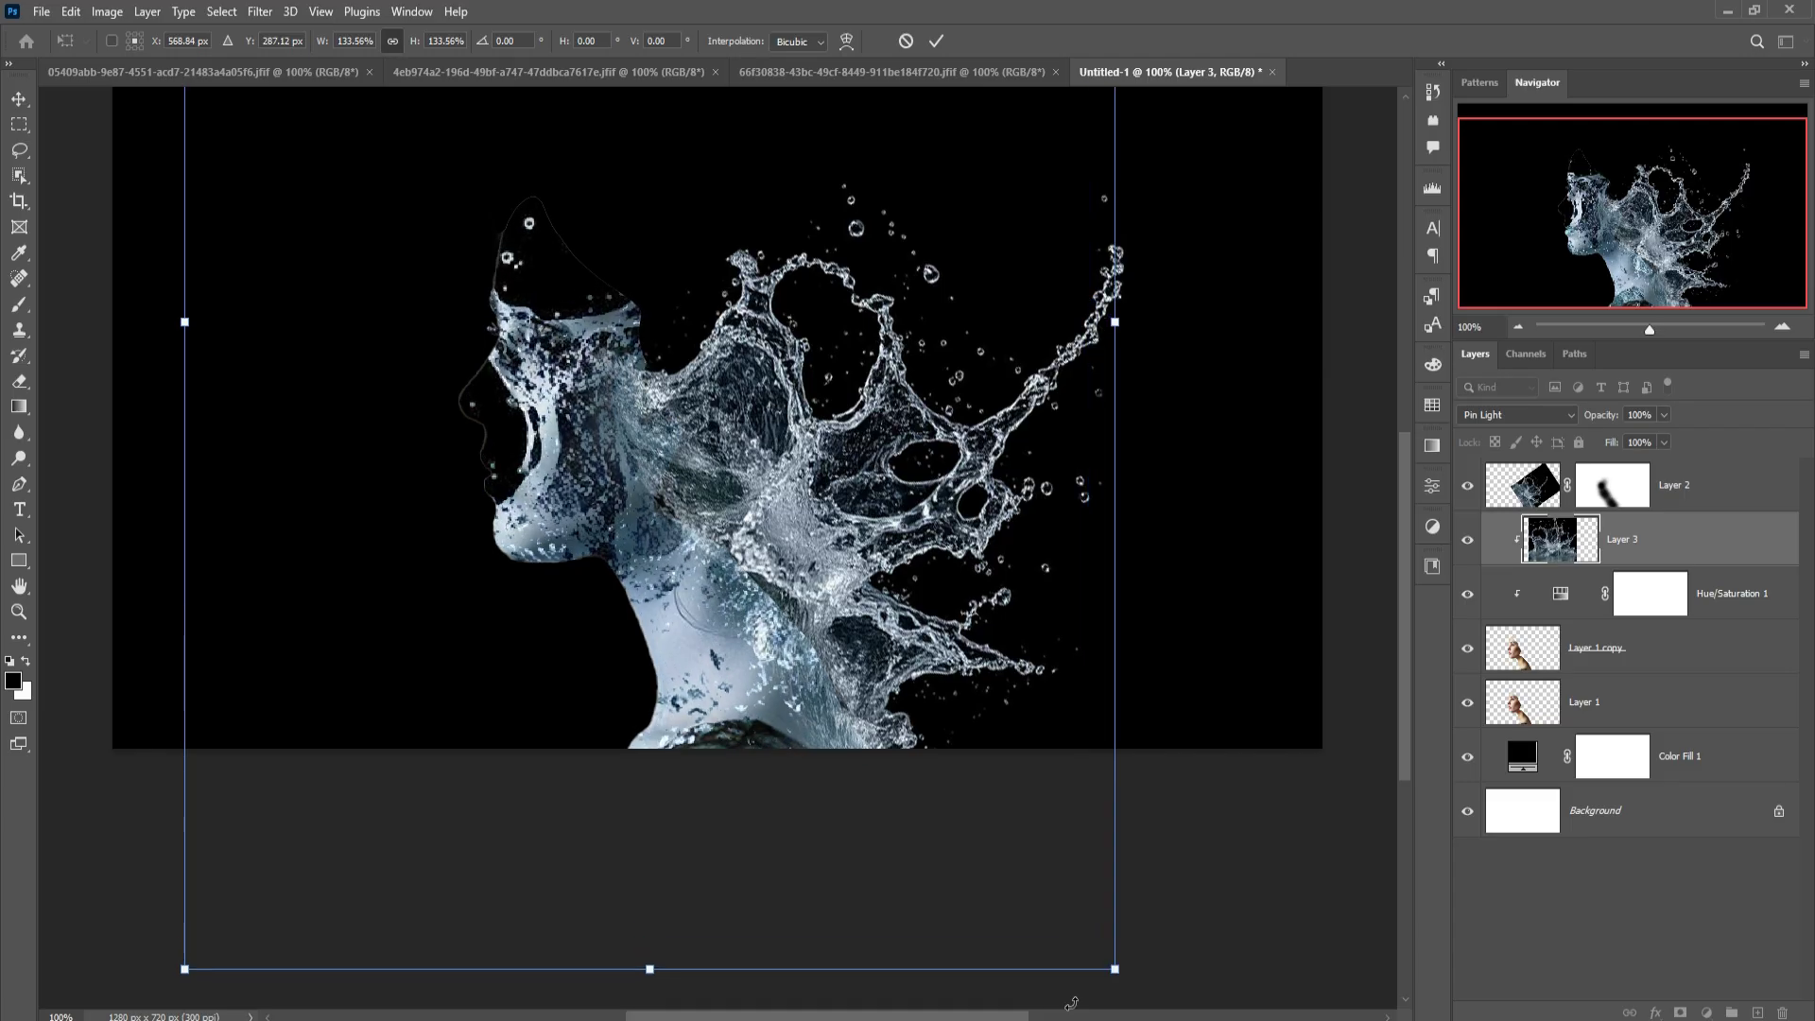
mouse_move(1004, 910)
left_mouse_down()
mouse_move(960, 770)
mouse_move(961, 816)
mouse_move(929, 799)
mouse_move(939, 864)
mouse_move(967, 882)
mouse_move(980, 845)
mouse_move(972, 861)
mouse_move(839, 844)
mouse_move(828, 758)
mouse_move(801, 729)
mouse_move(824, 765)
mouse_move(879, 784)
mouse_move(797, 718)
mouse_move(791, 627)
mouse_move(803, 650)
left_mouse_up()
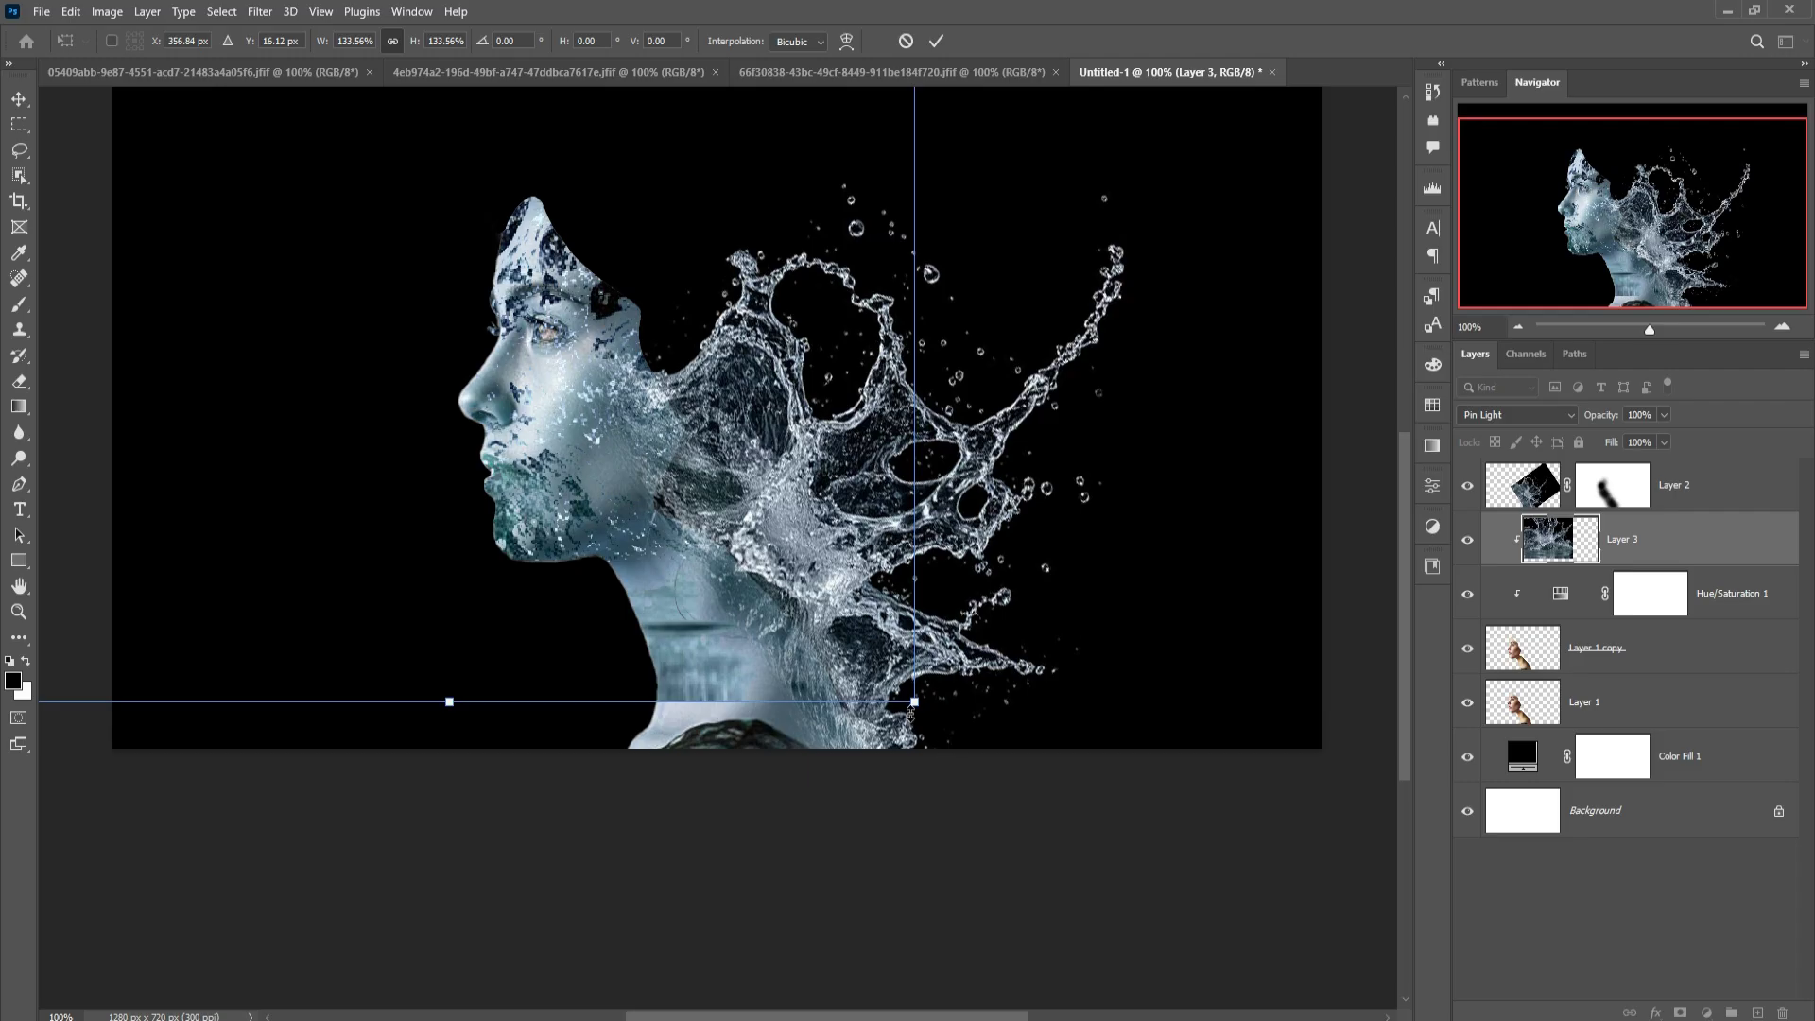
left_click_drag(914, 703, 949, 741)
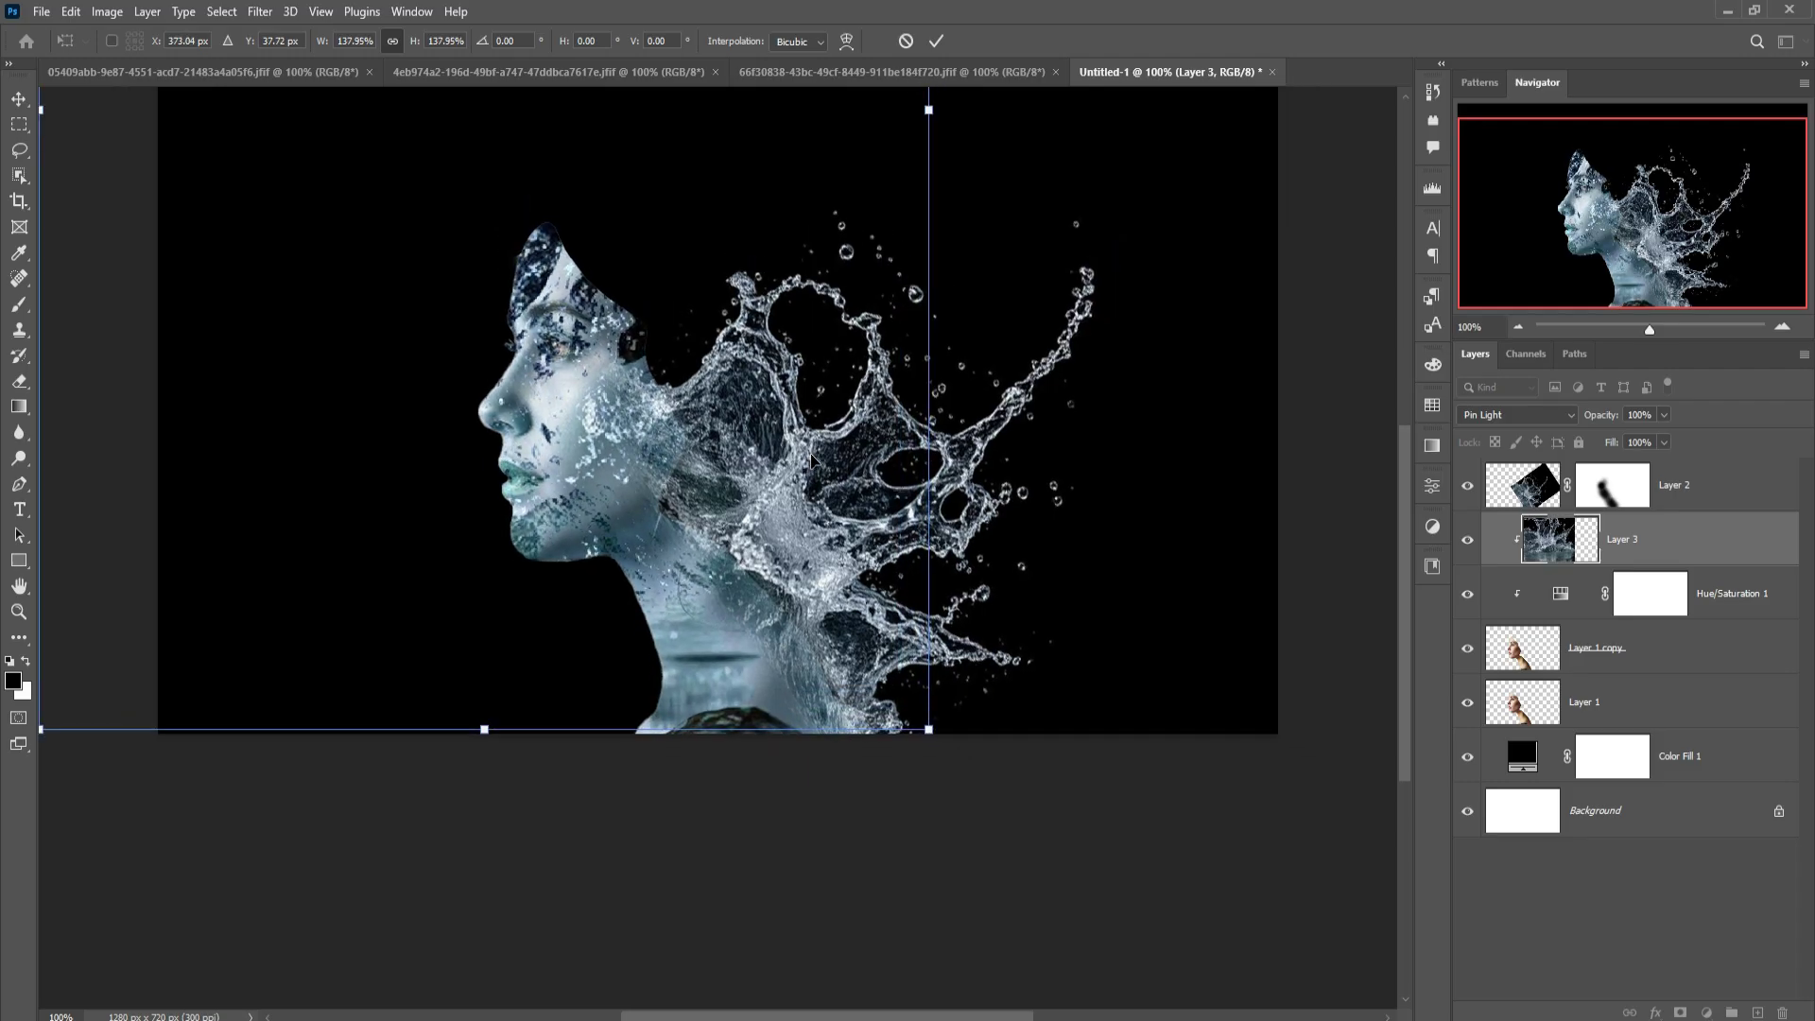
key("ctrl+minus")
key("ctrl+minus")
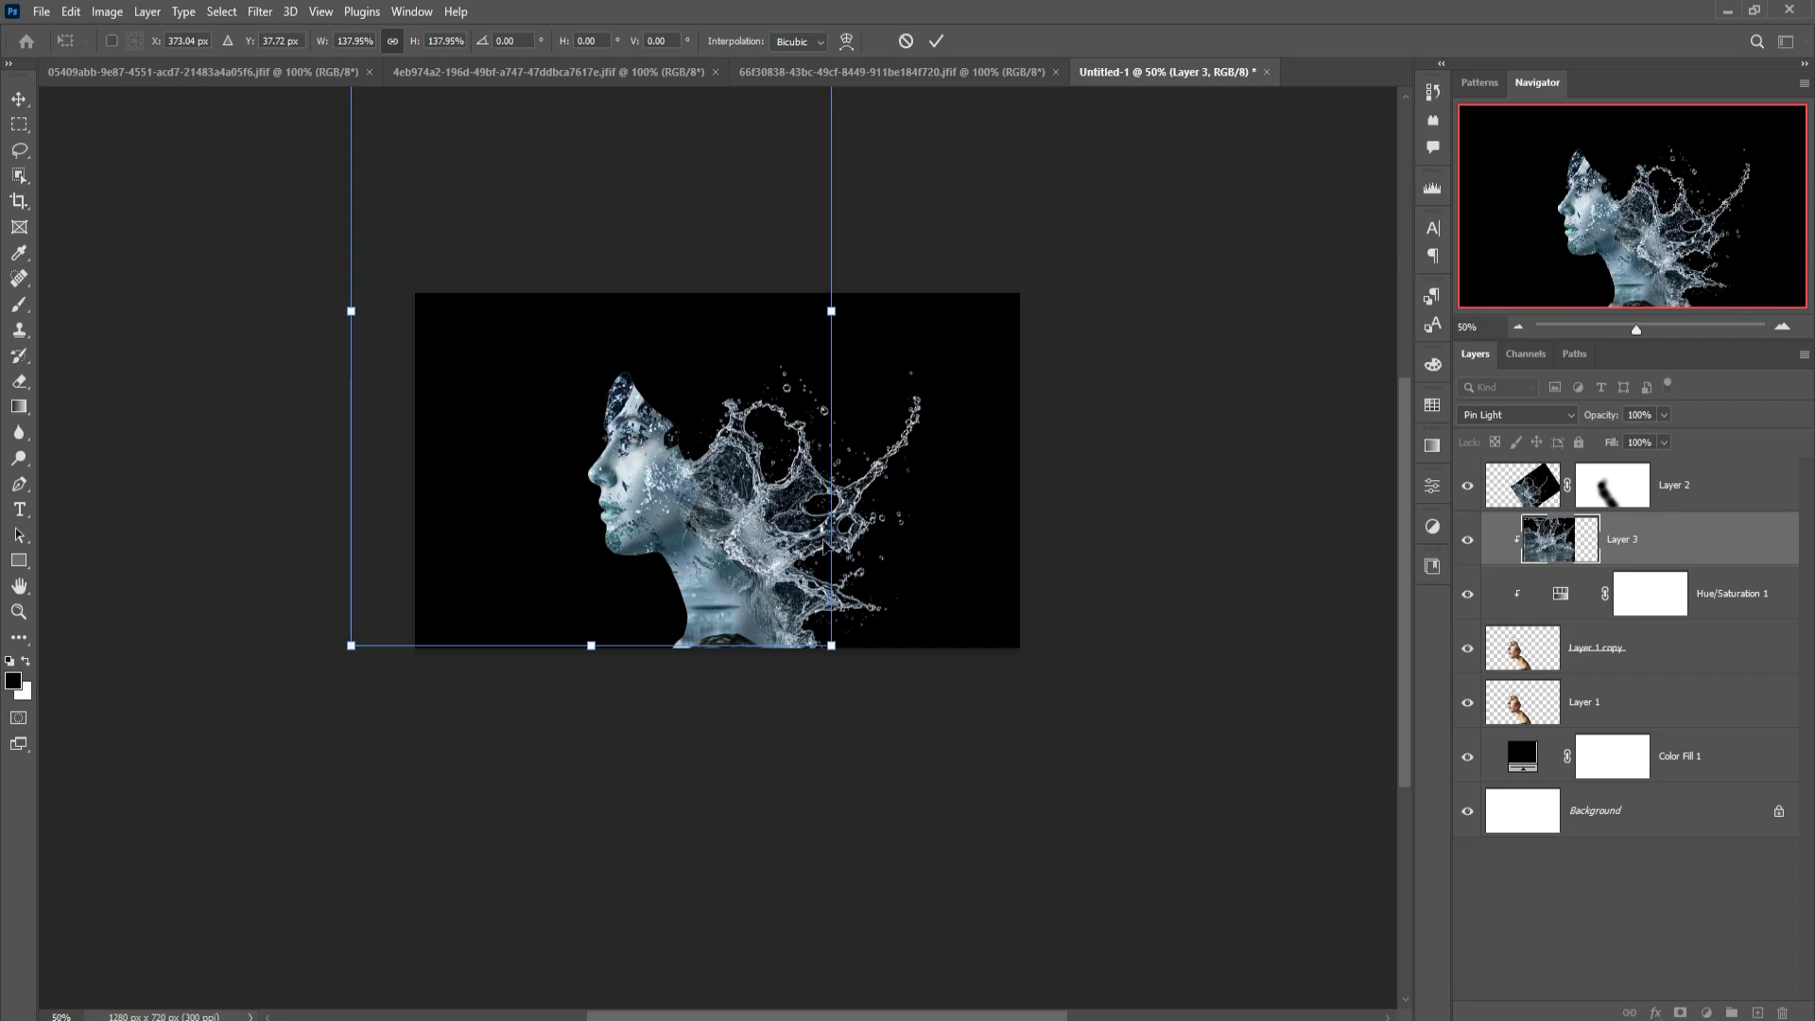
key("ctrl+minus")
left_click_drag(473, 167, 455, 147)
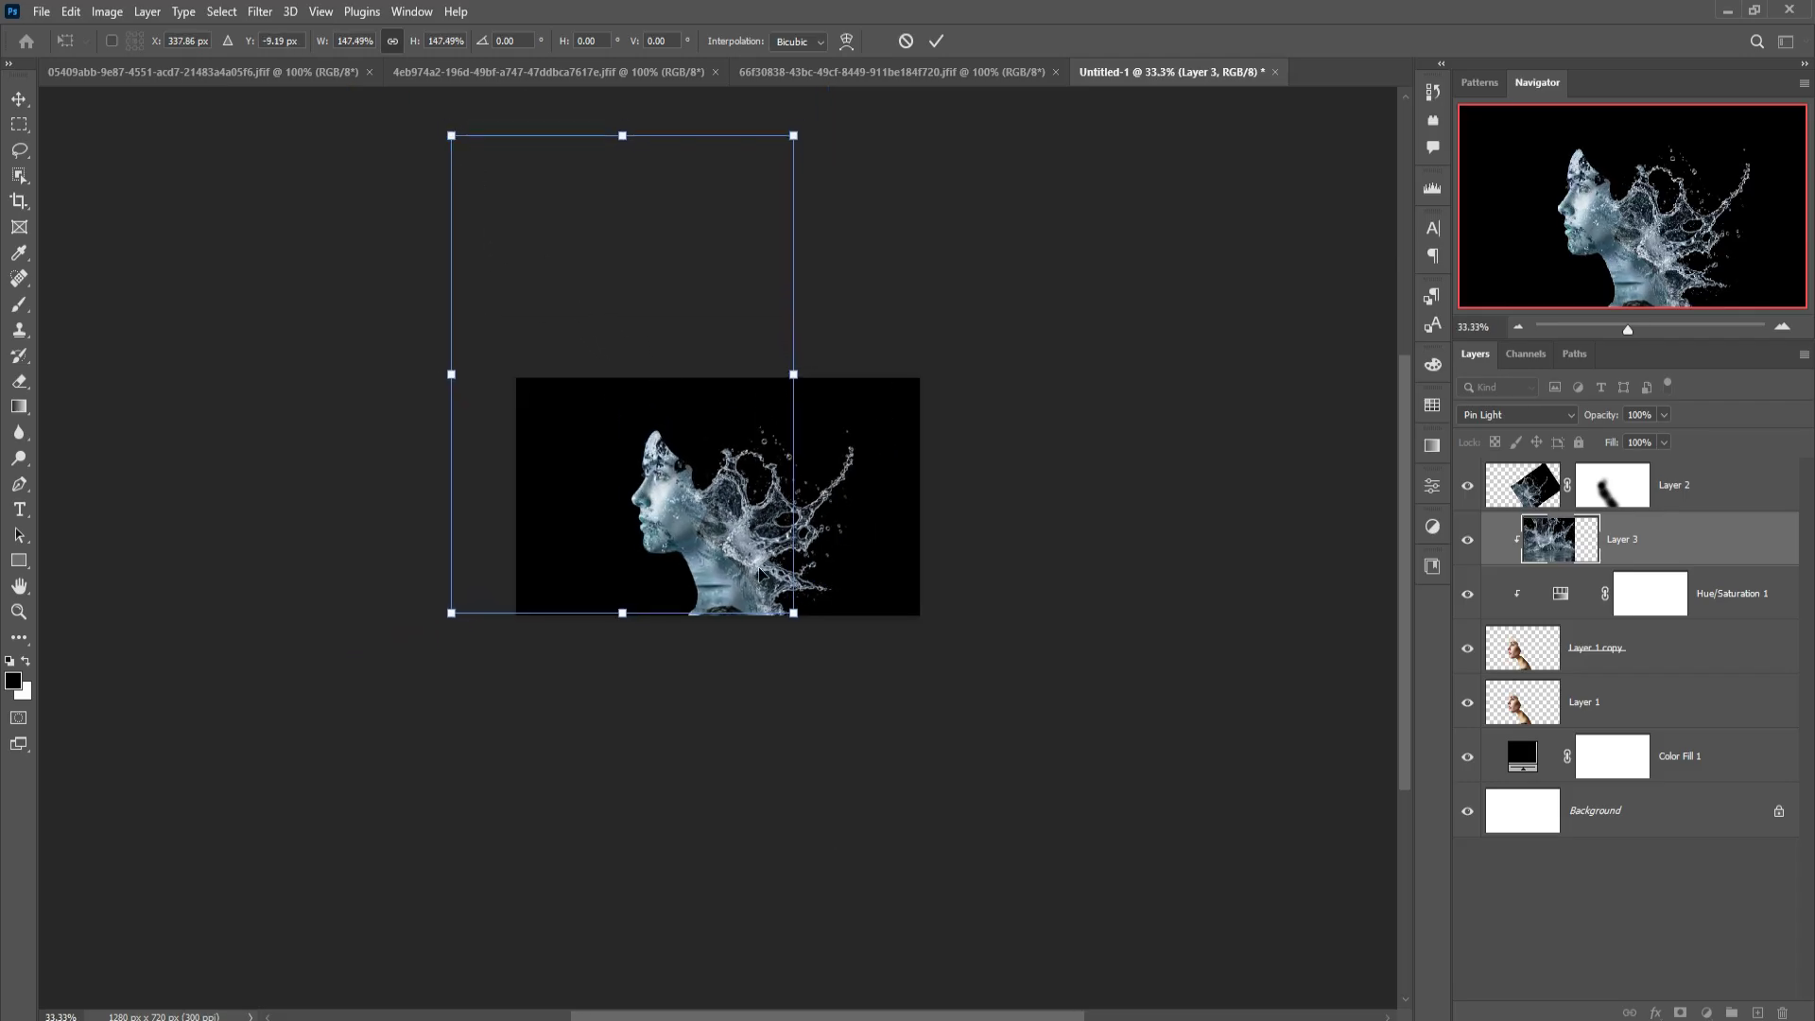
left_click_drag(808, 626, 818, 640)
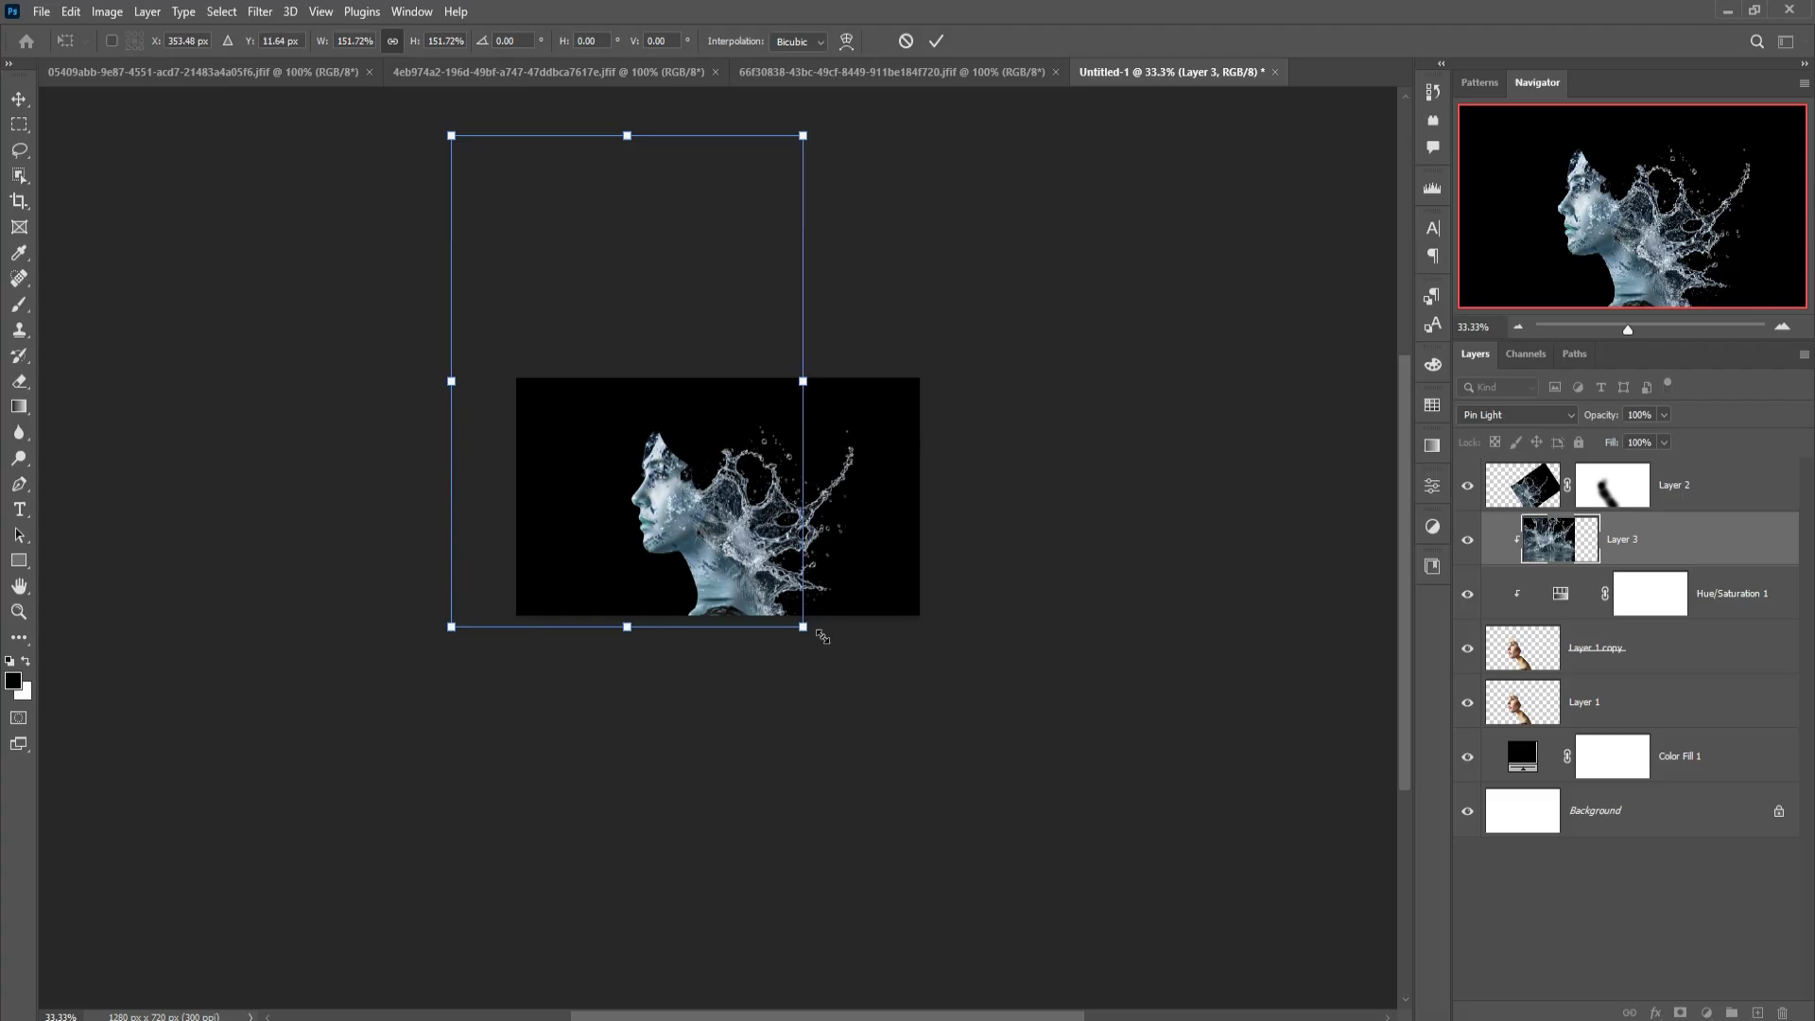
left_click(936, 40)
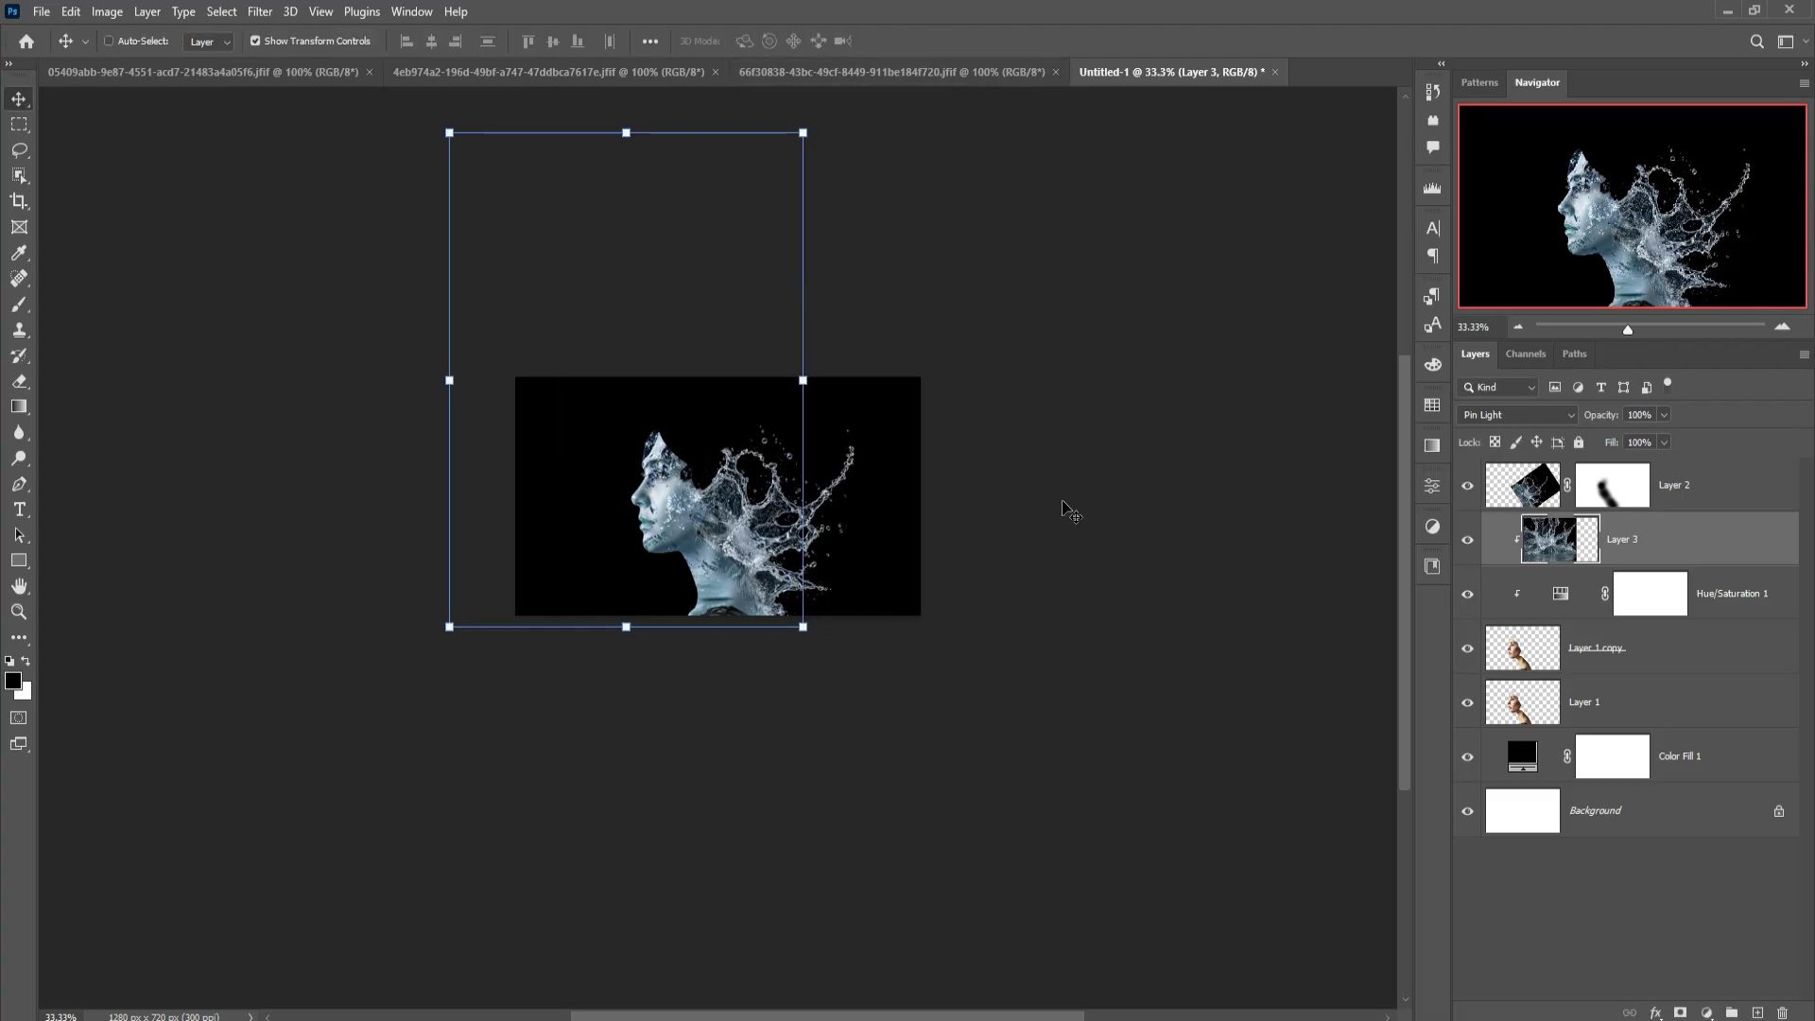
key("ctrl+plus")
key("ctrl+plus")
key("ctrl+plus")
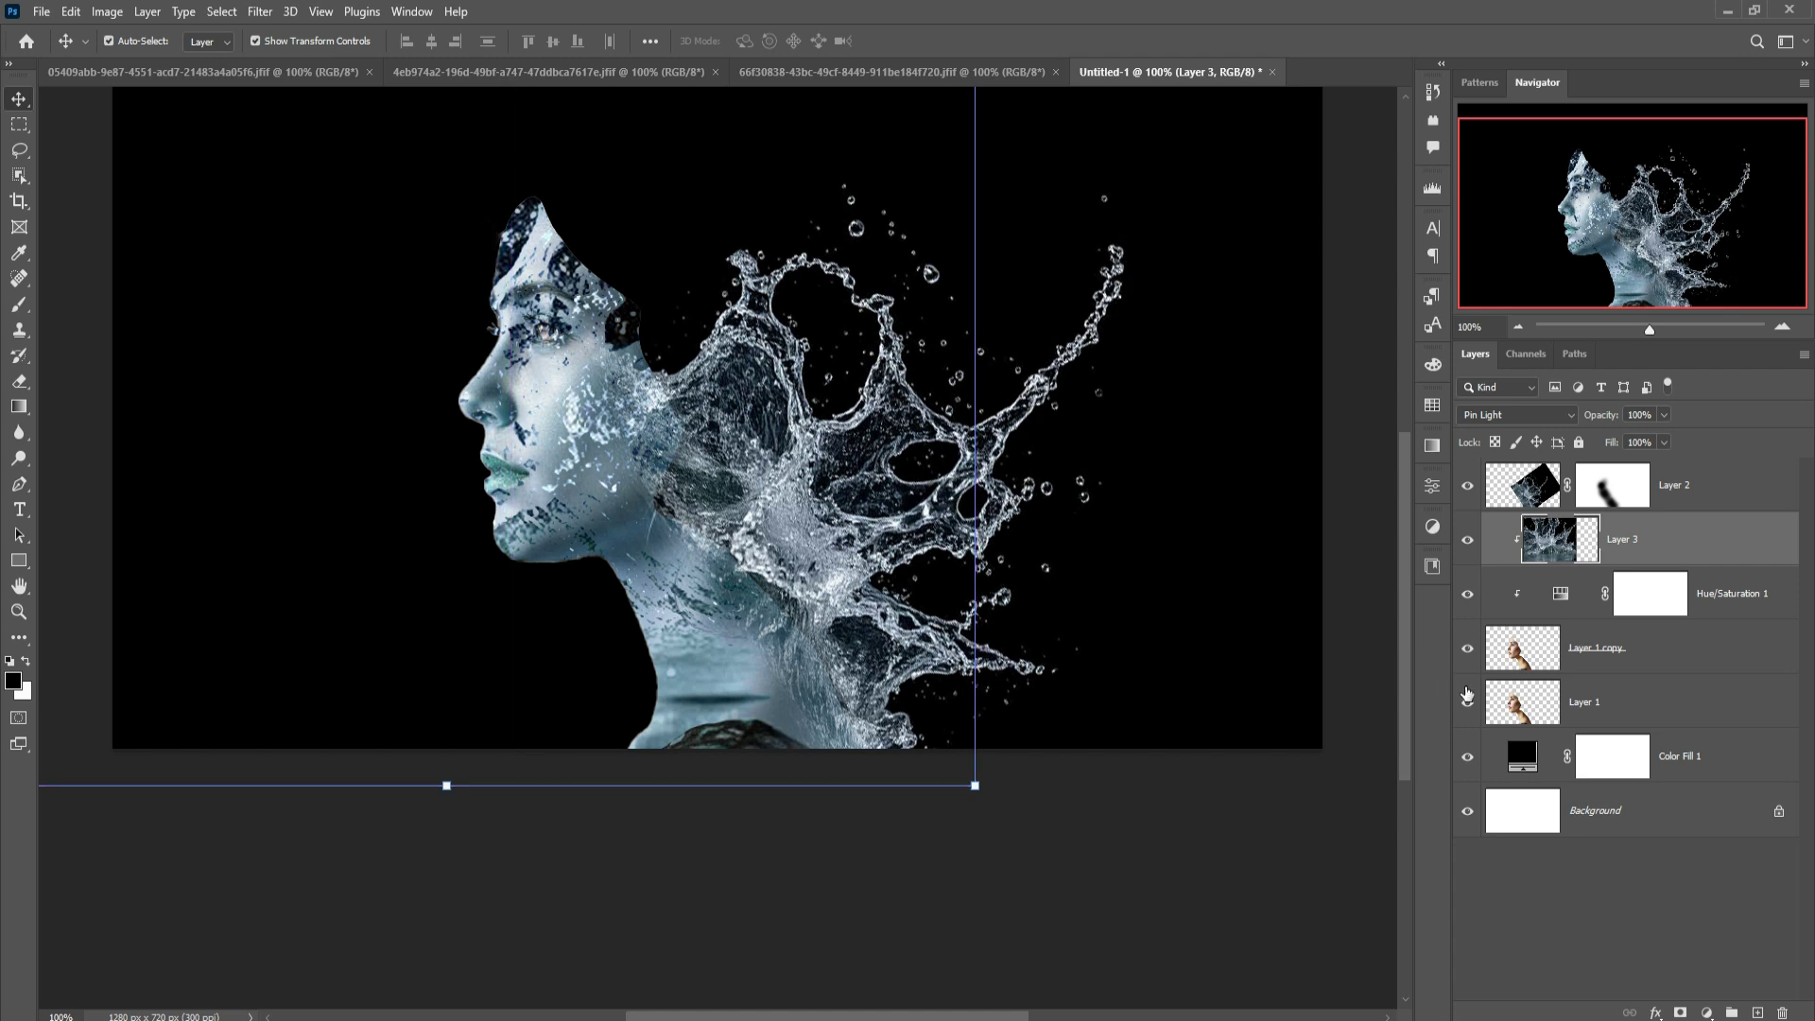
- Set Layer 1 copy's Blend If to This Layer 251/255 and Underlying Layer 0/32
left_click(1539, 659)
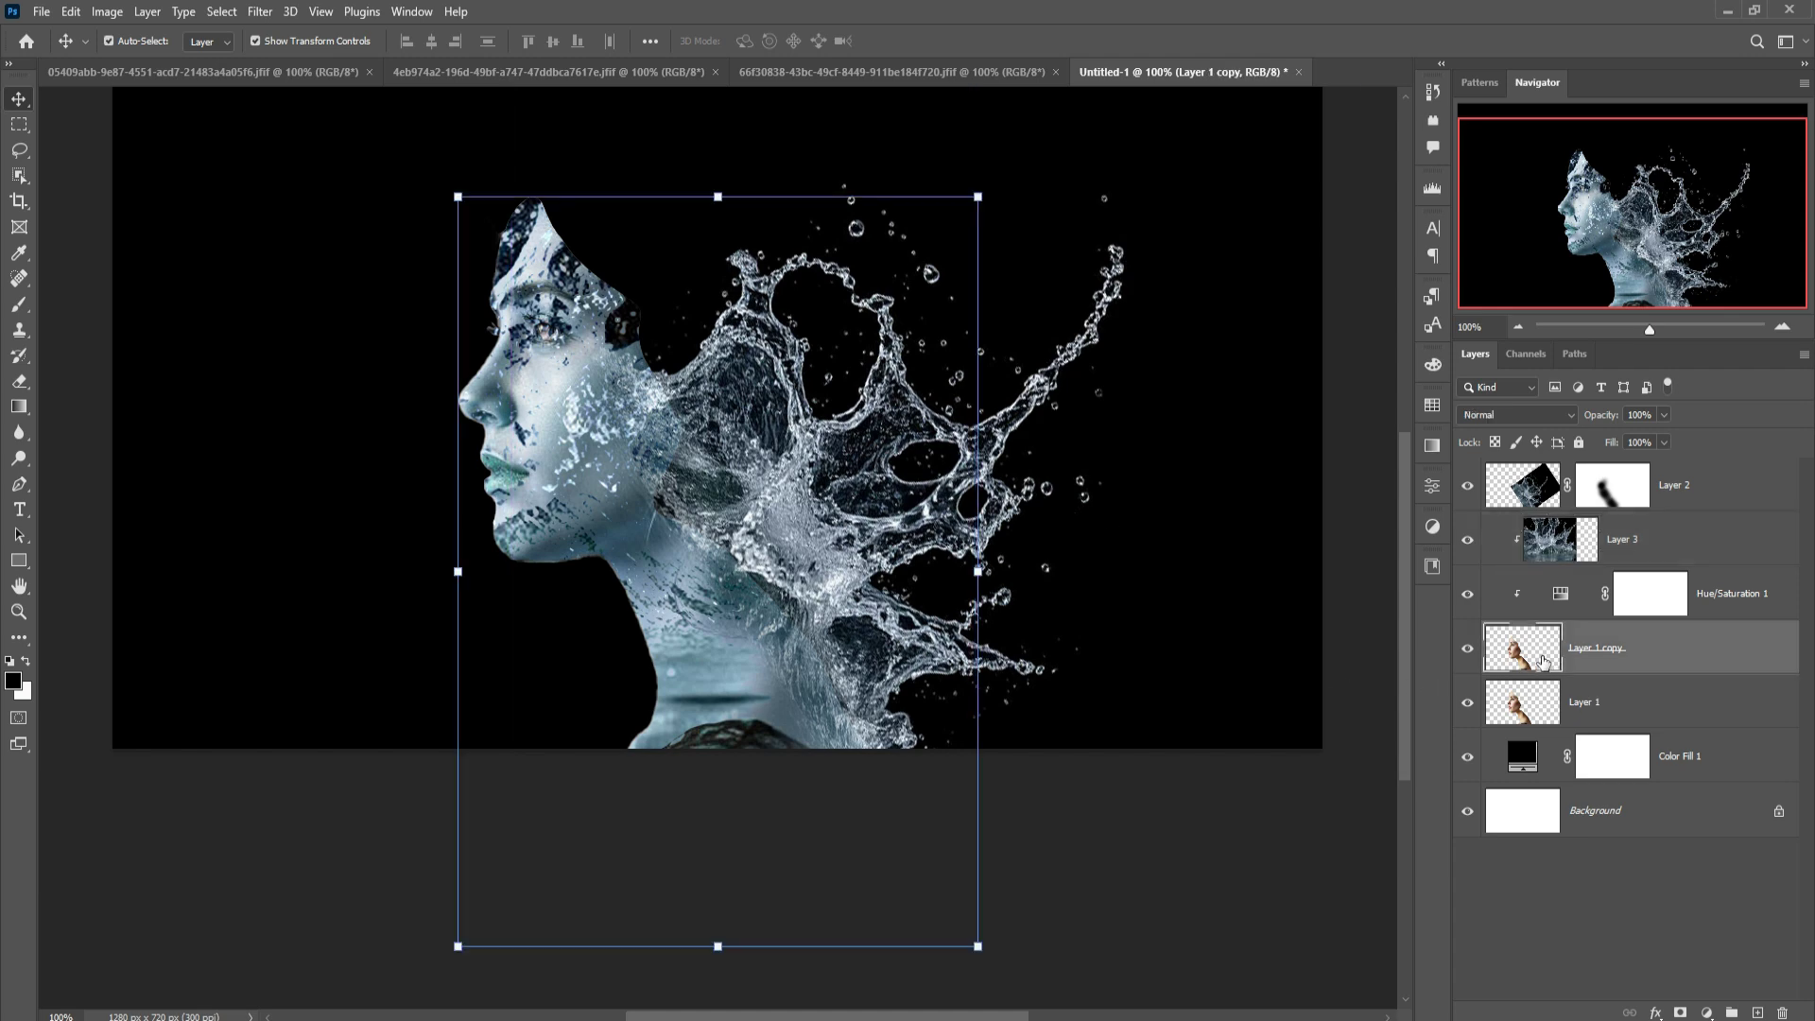
right_click(1660, 645)
left_click(1472, 235)
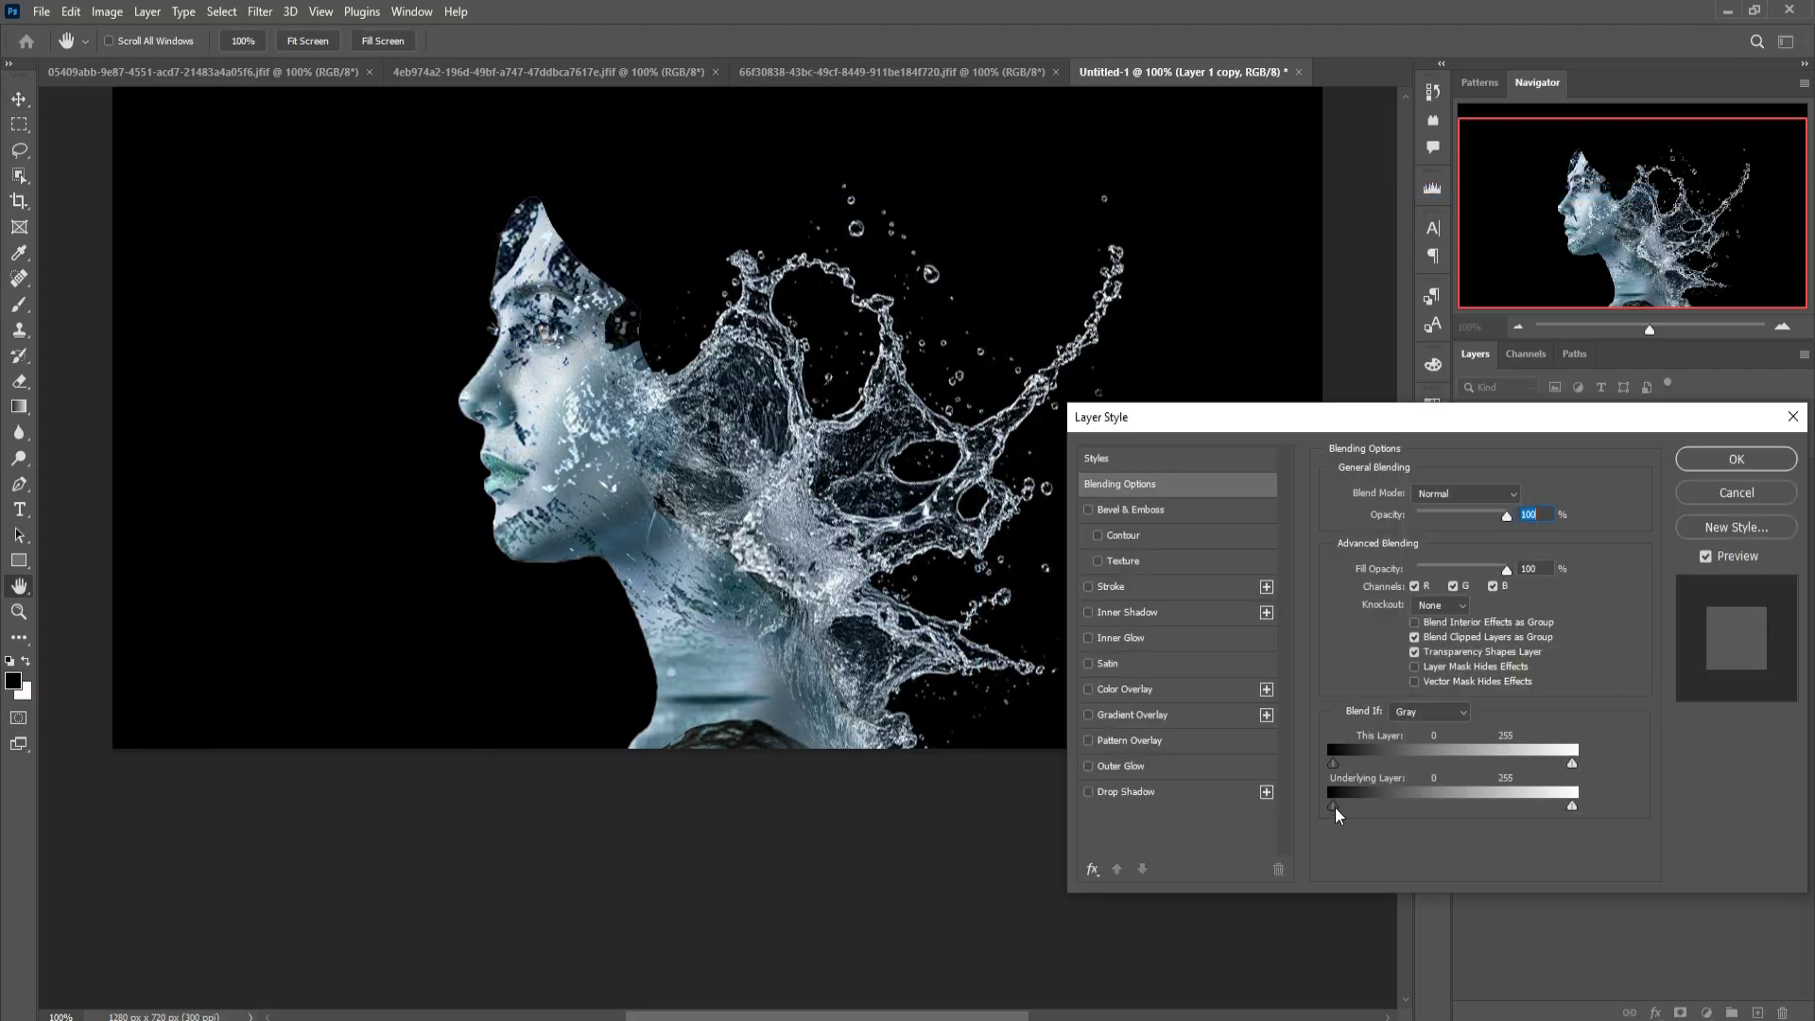
key("alt")
left_click_drag(1337, 809, 1444, 815)
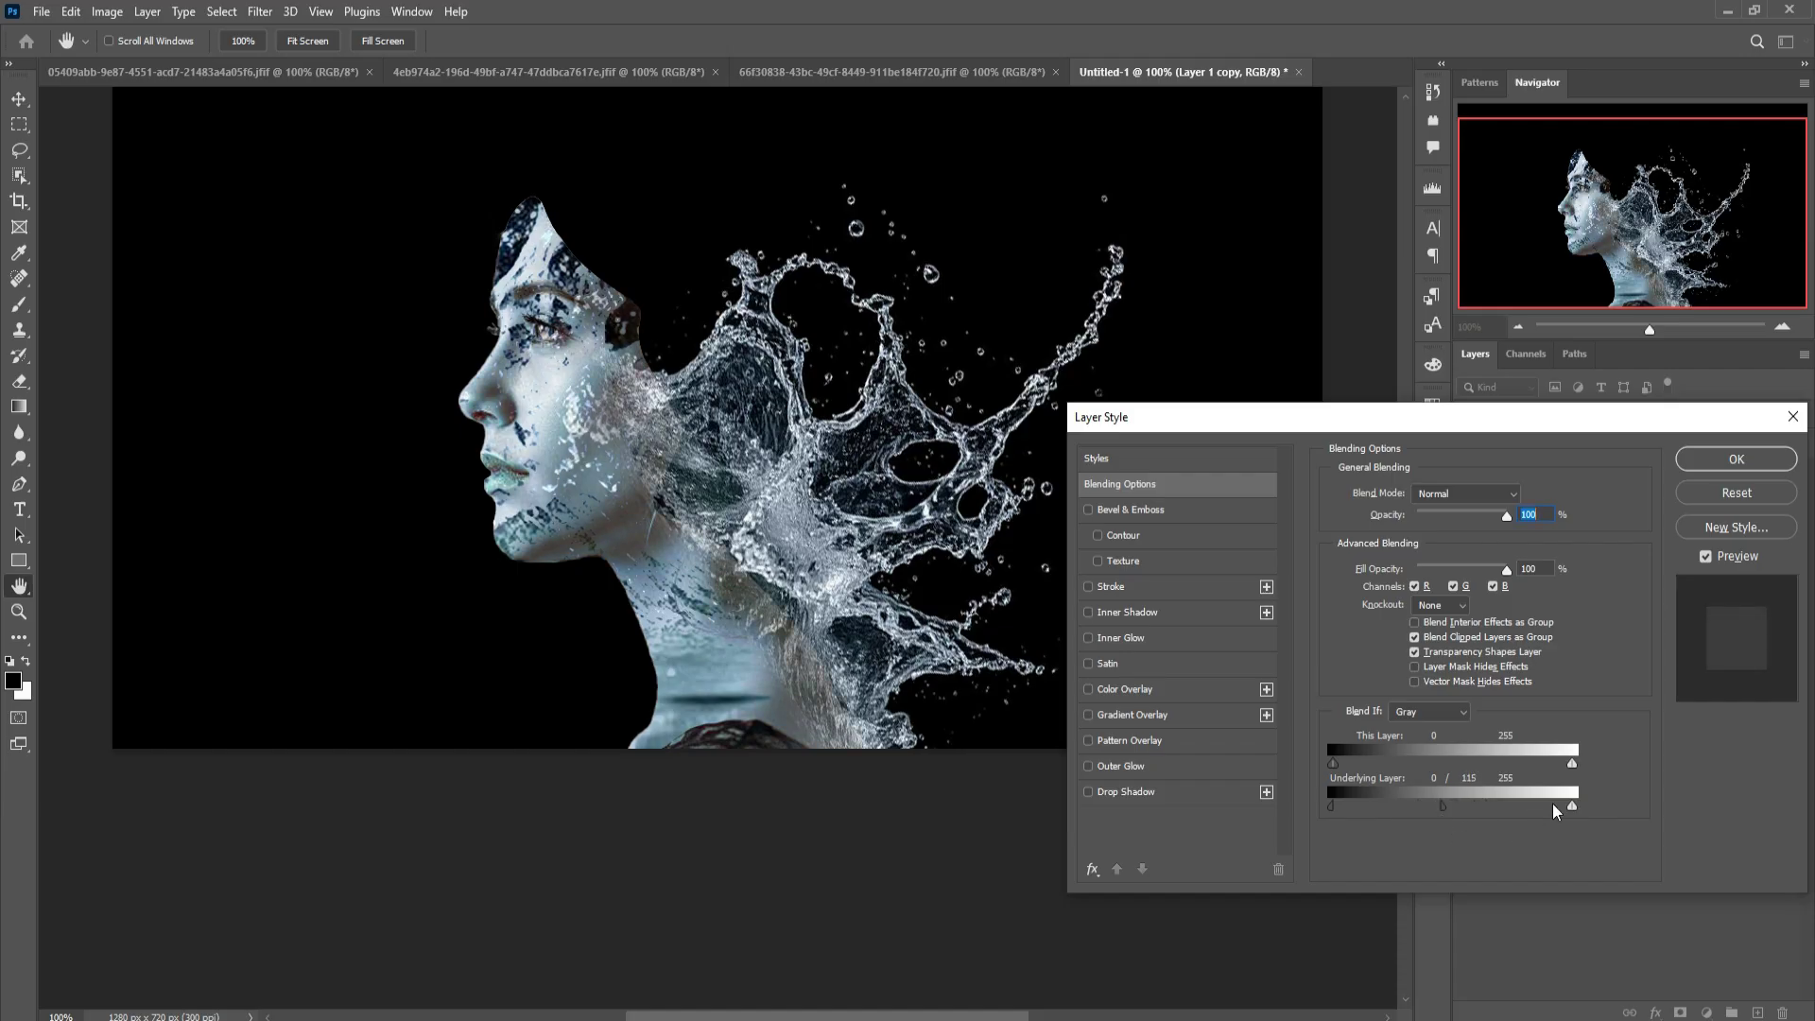
mouse_move(1563, 807)
left_mouse_down()
mouse_move(1489, 797)
mouse_move(1582, 801)
left_mouse_up()
mouse_move(1341, 763)
left_mouse_down()
mouse_move(1408, 764)
mouse_move(1321, 757)
left_mouse_up()
mouse_move(1568, 763)
left_mouse_down()
mouse_move(1402, 747)
mouse_move(1565, 752)
left_mouse_up()
left_click_drag(1443, 803, 1348, 802)
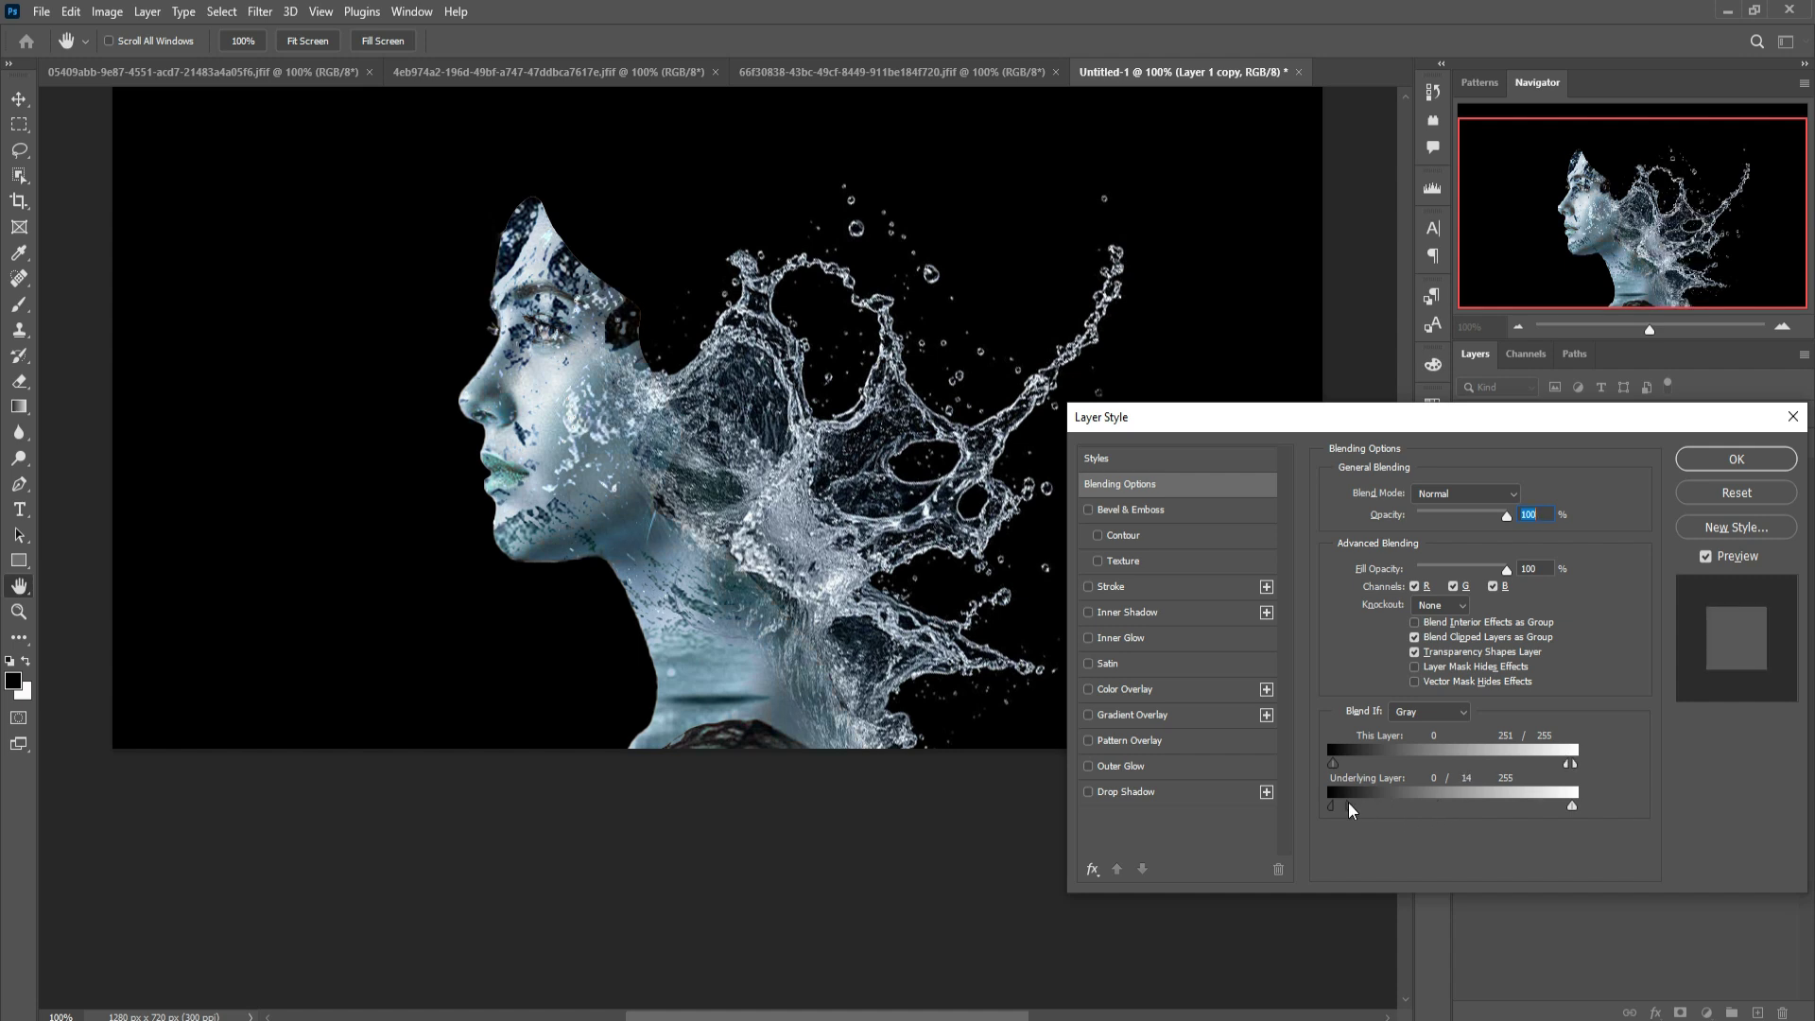
left_click(1710, 465)
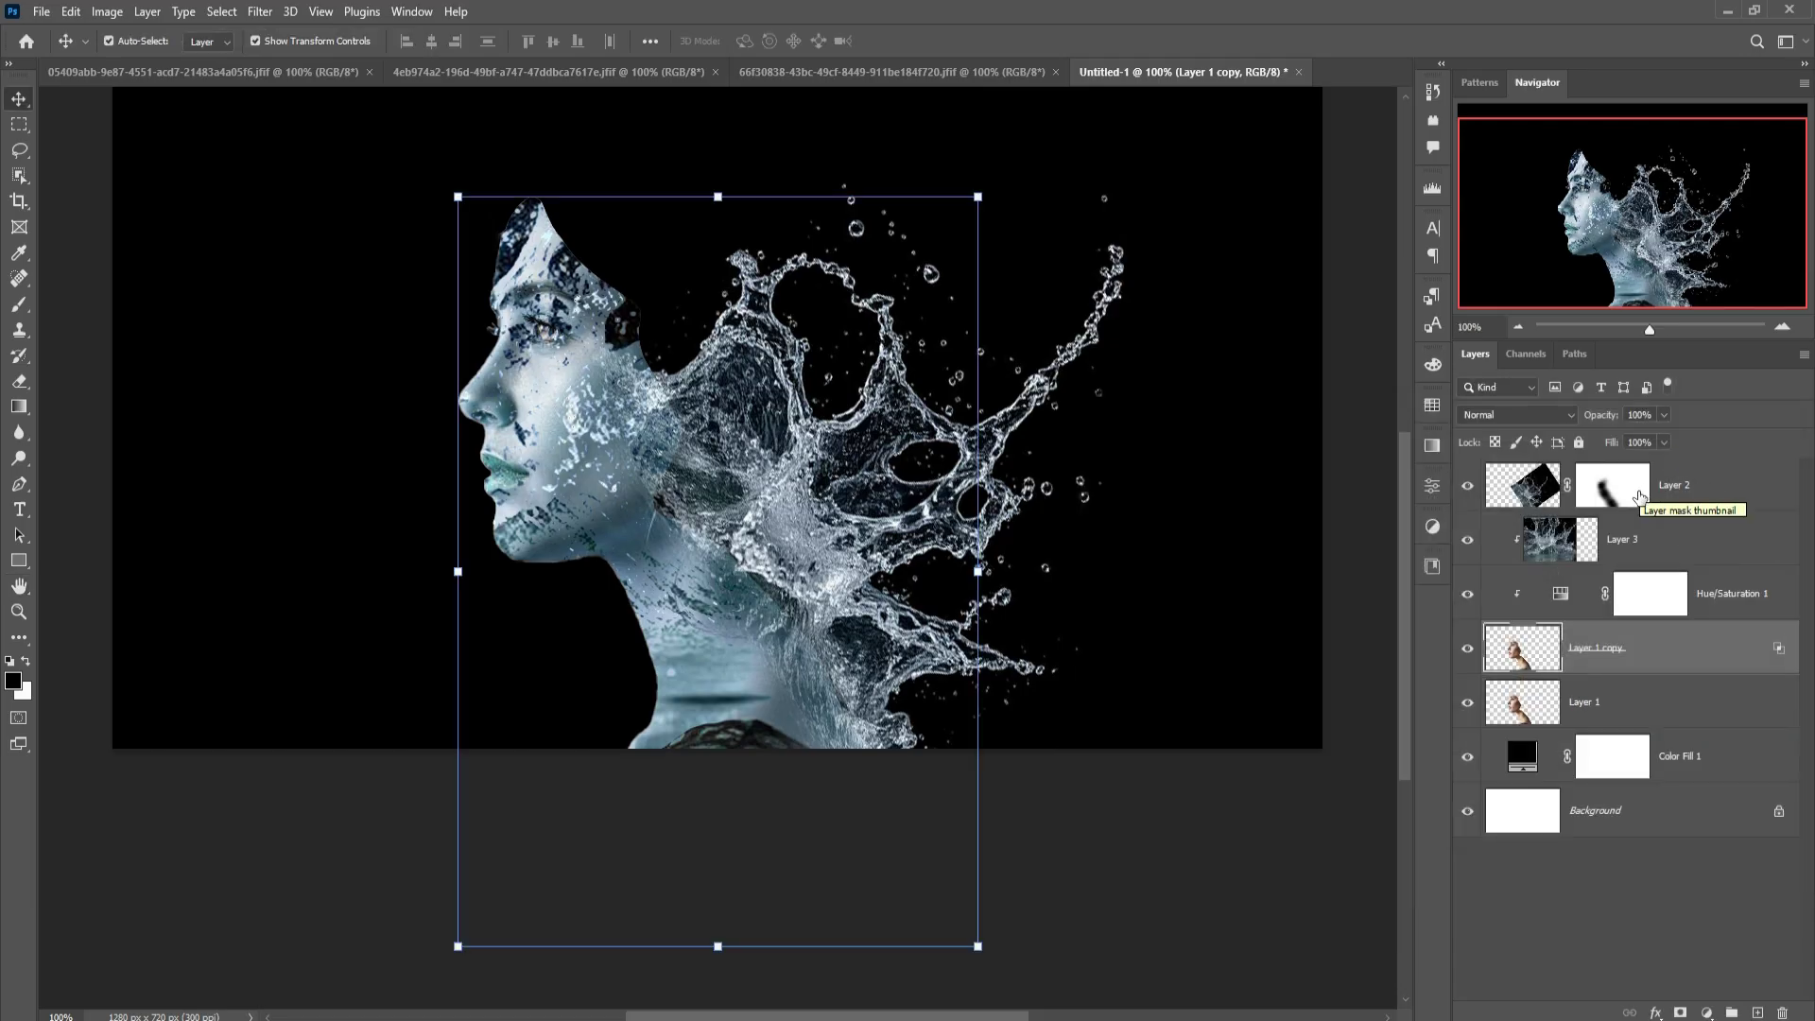
- Lower the Hue/Saturation 1 saturation to -65
double_click(1560, 593)
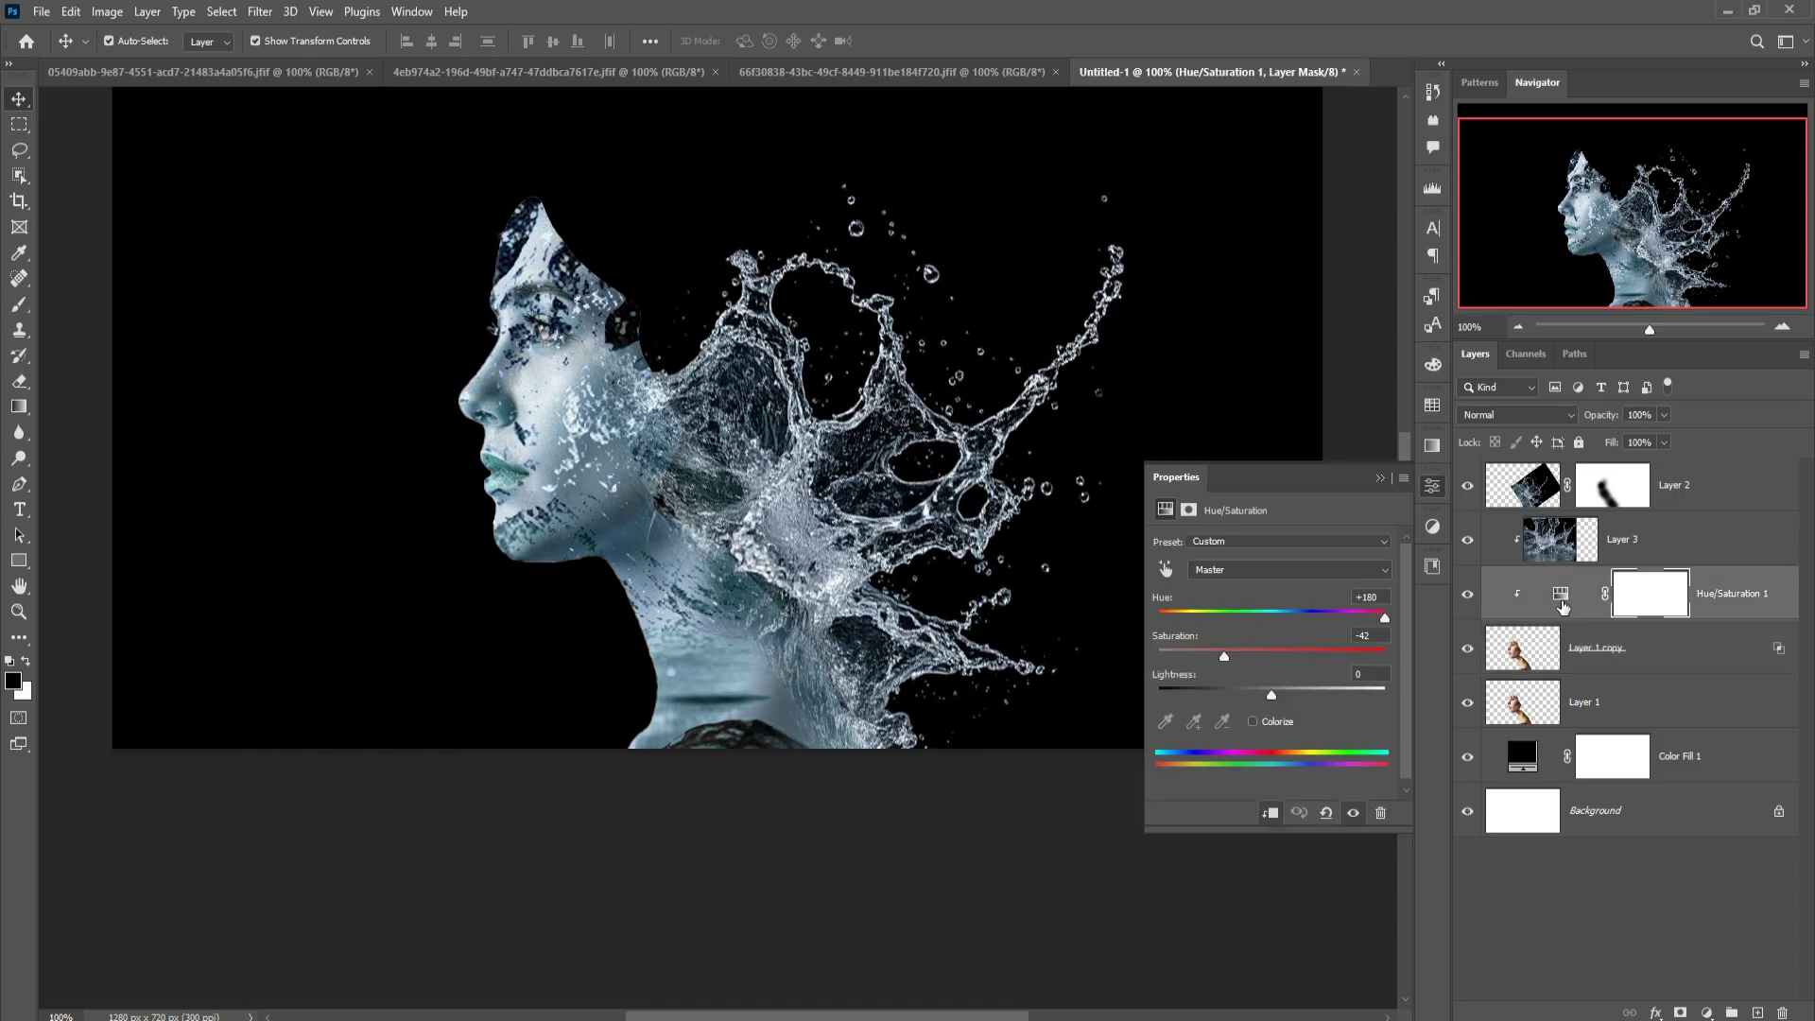
left_click_drag(1224, 659, 1198, 658)
left_click(1378, 479)
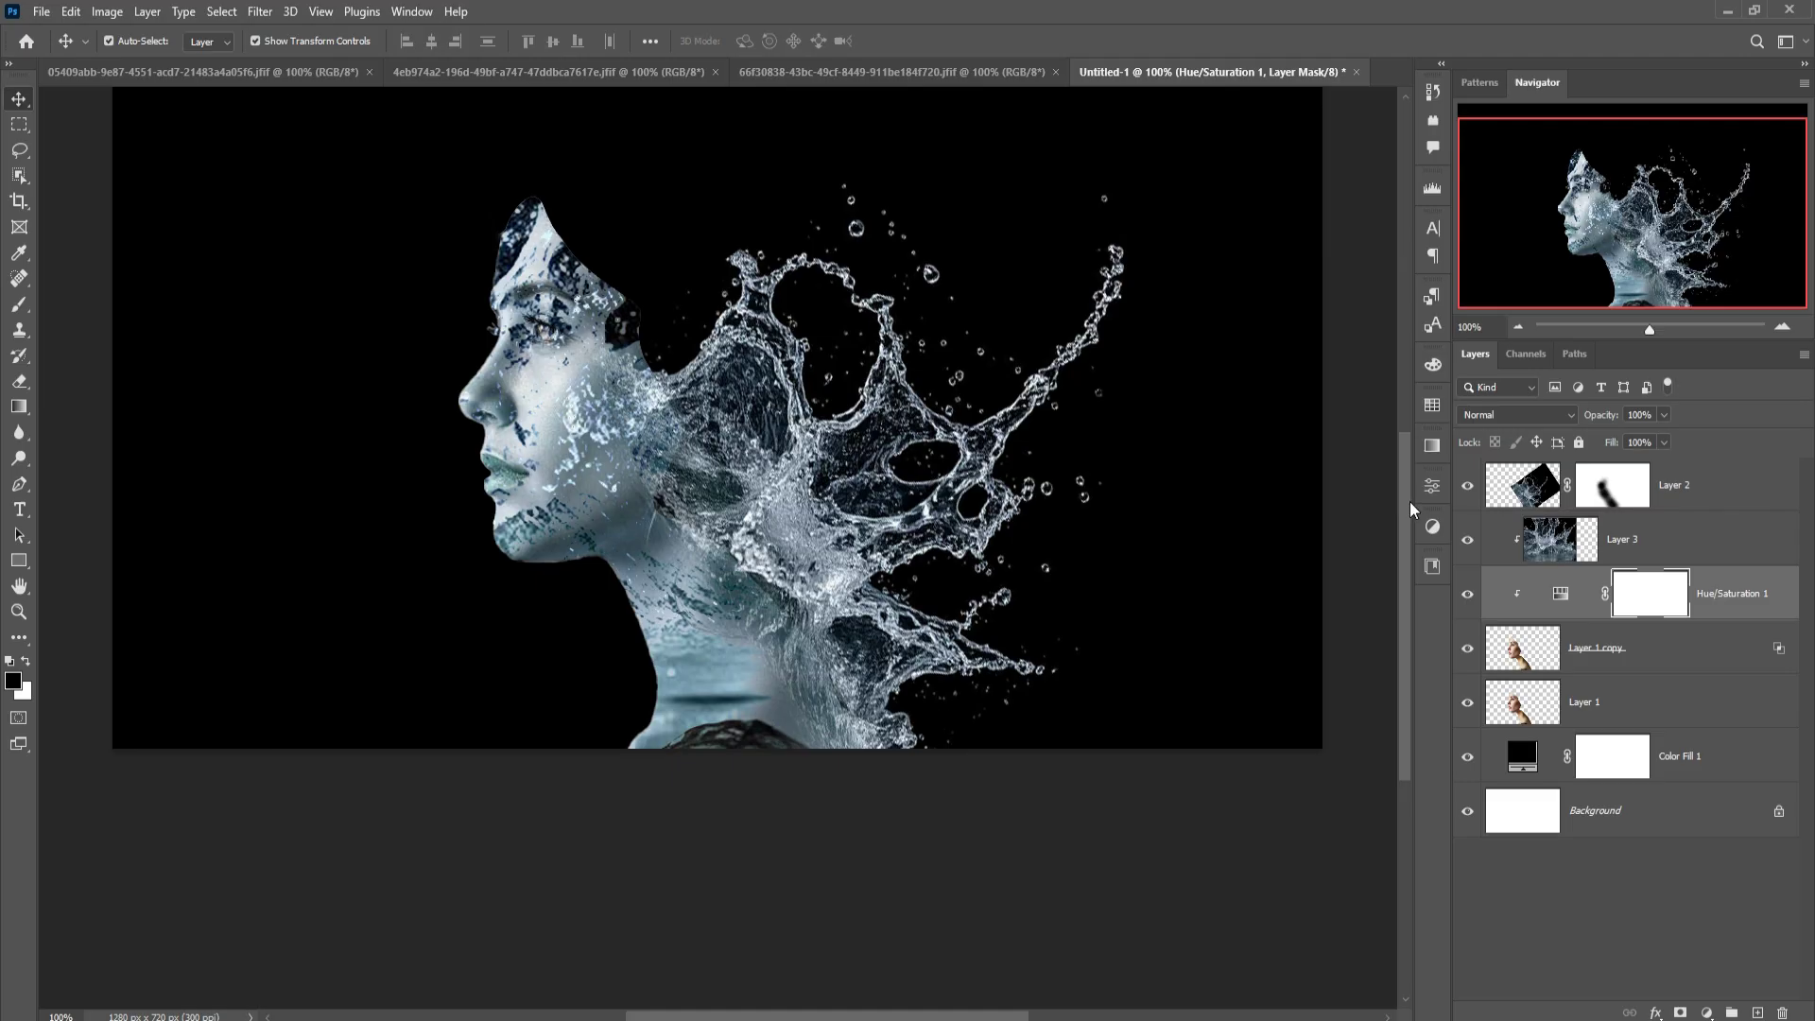
- Hide and show Layer 1 to compare, then select the Layer 3 splash
left_click(1467, 702)
left_click(1467, 702)
left_click(1467, 703)
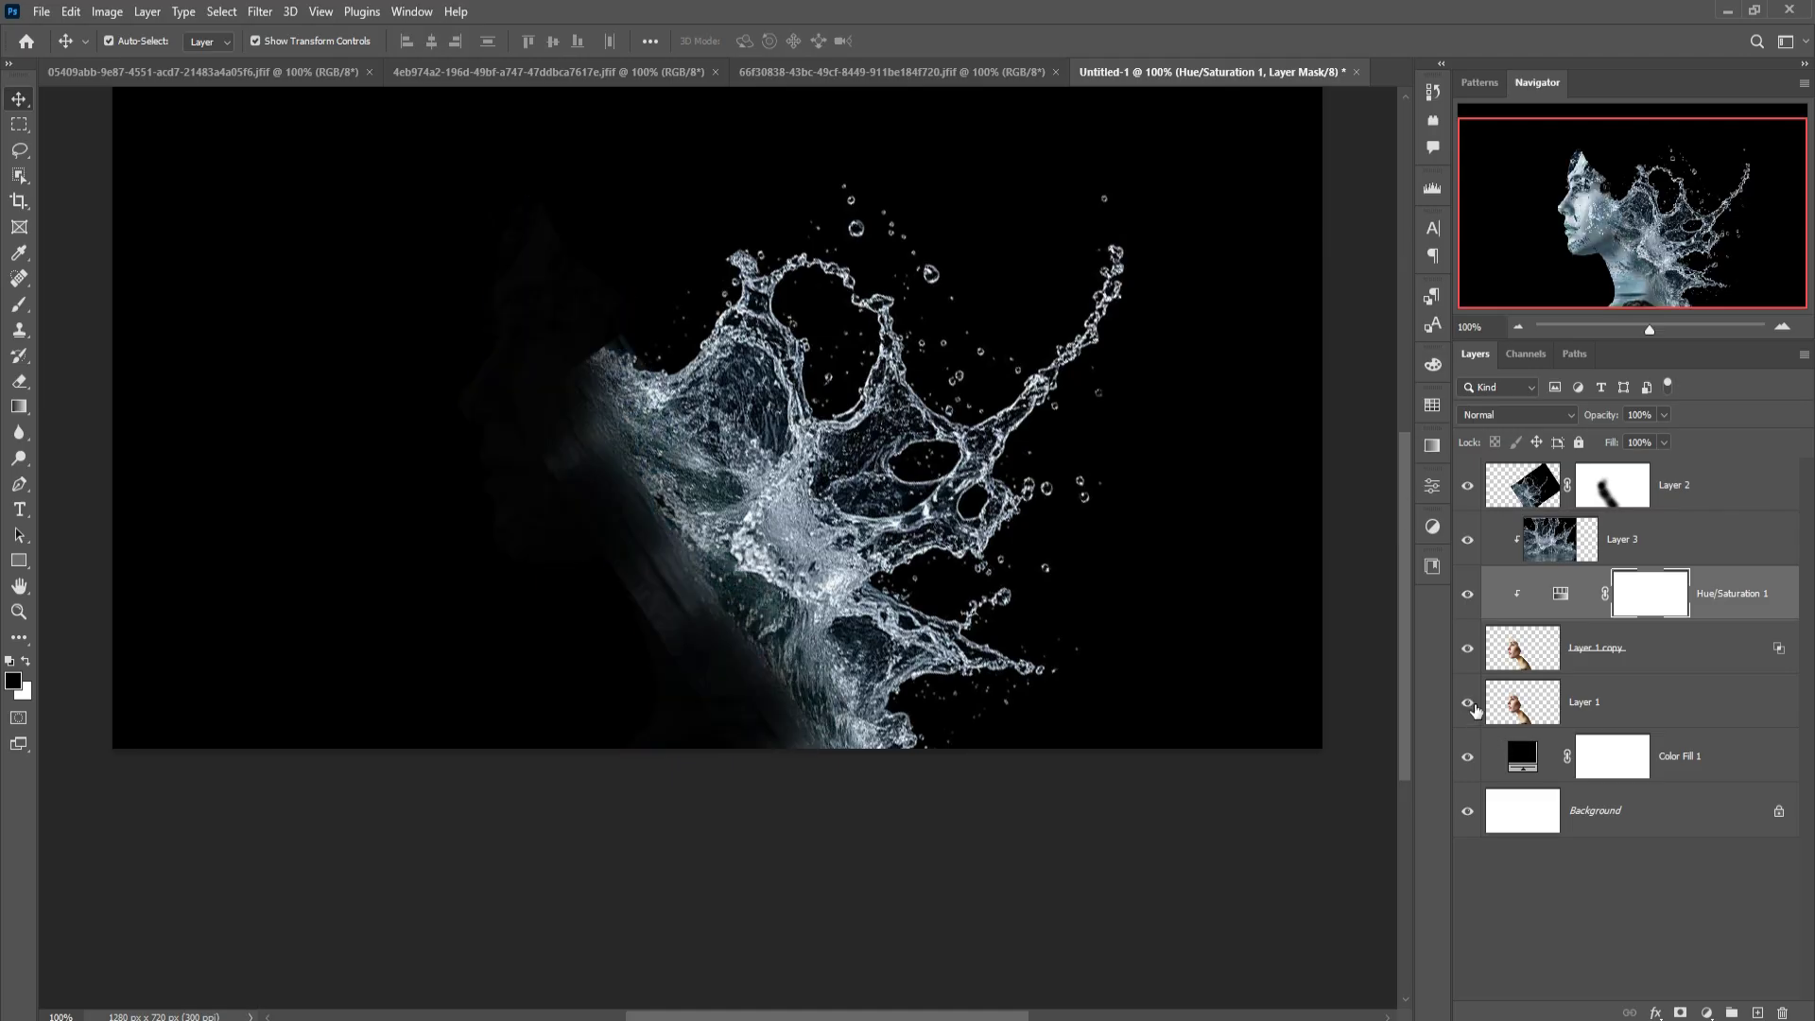
left_click(1469, 704)
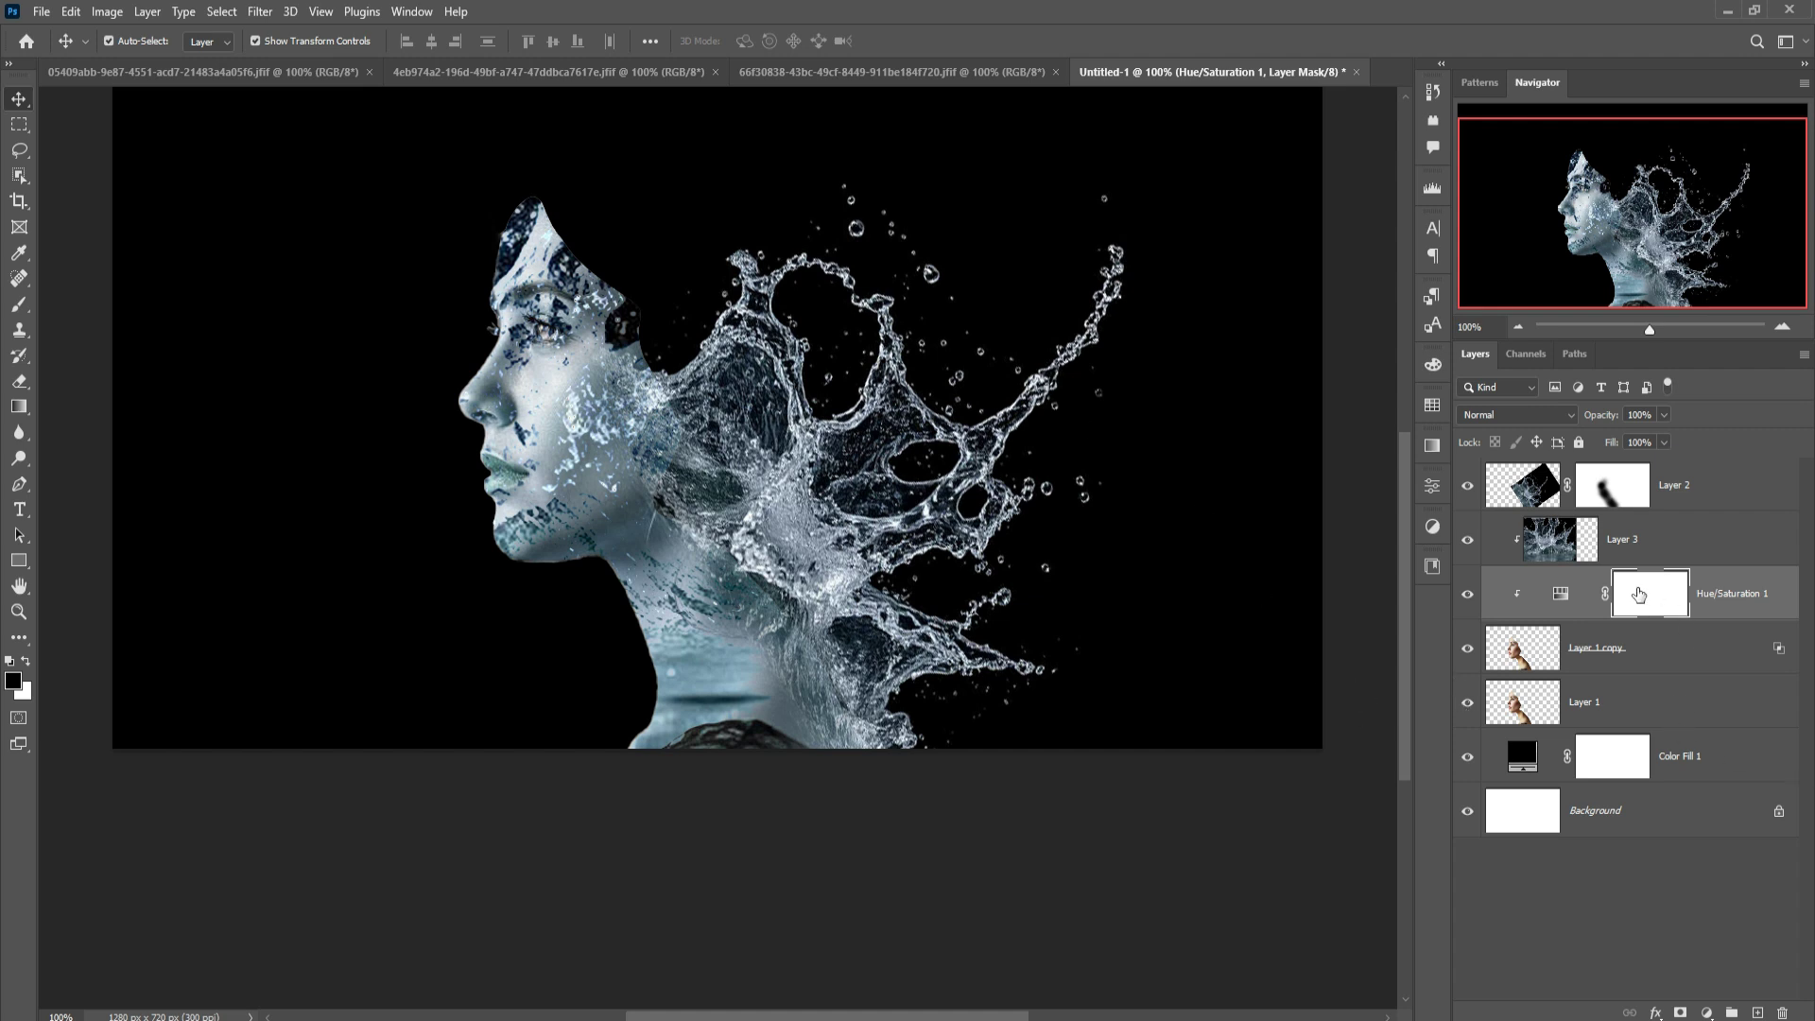
left_click(1555, 541)
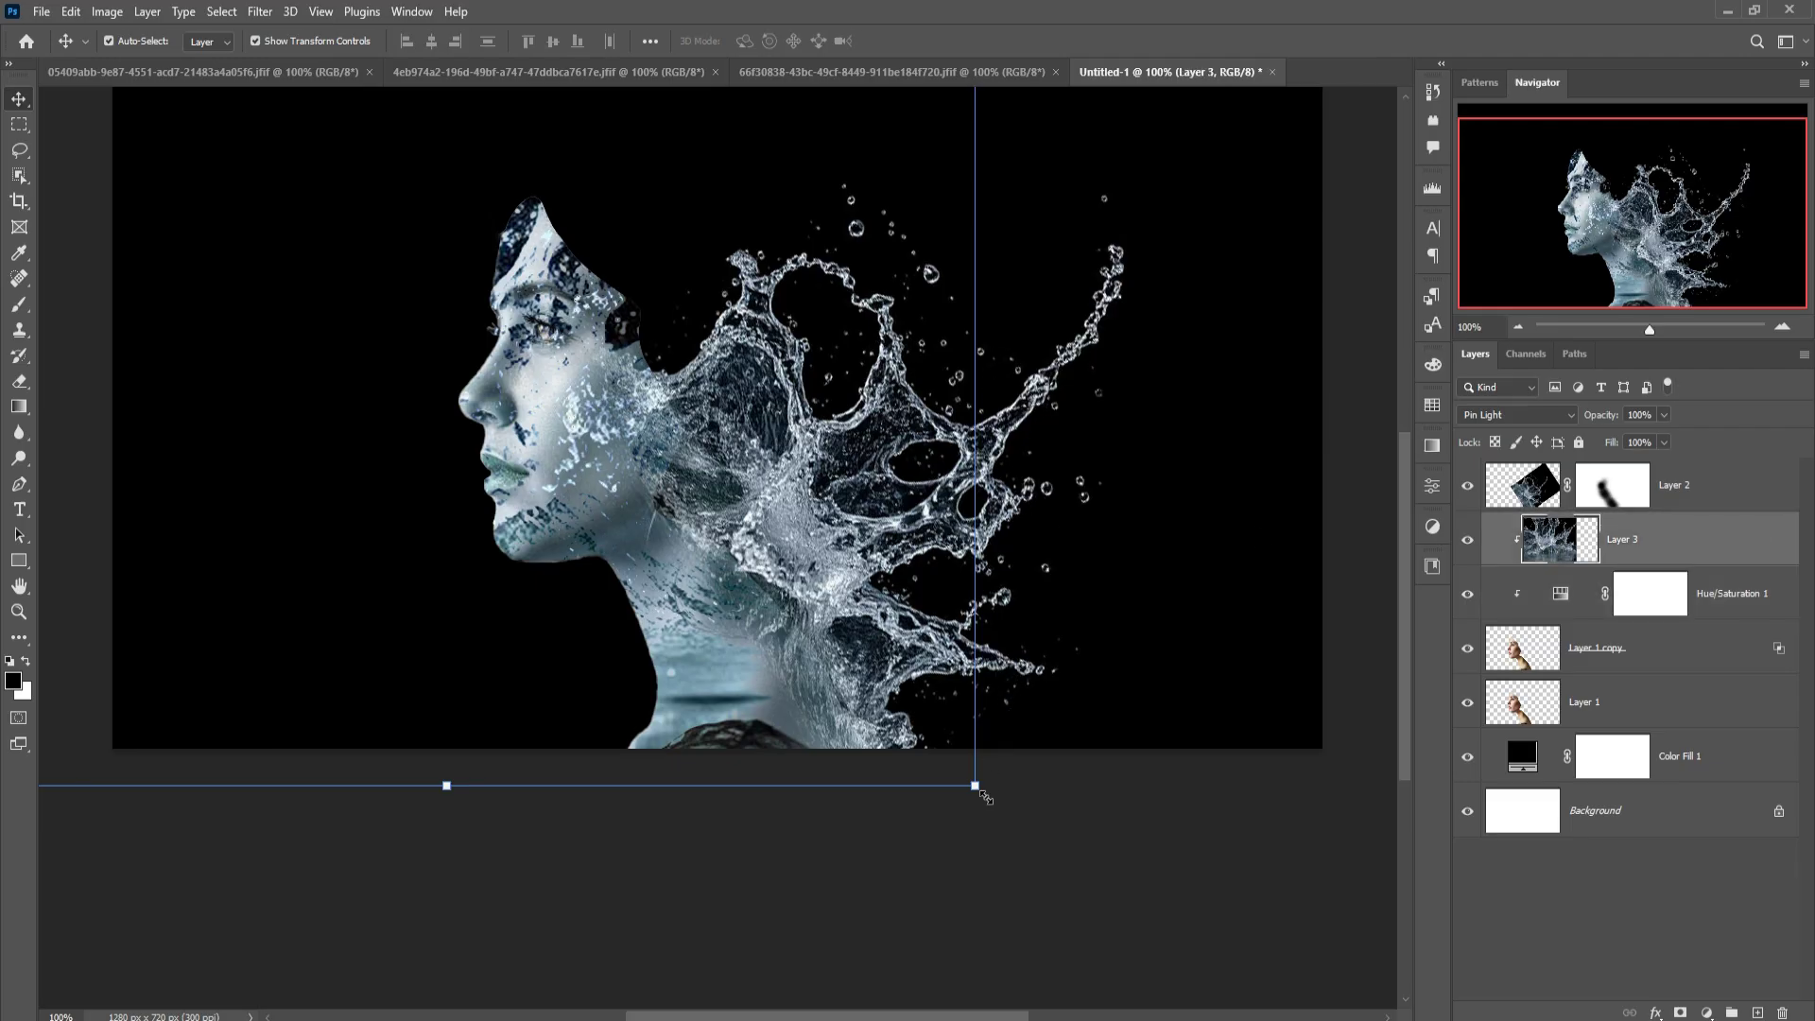
- Shrink the Layer 3 splash to about 55% and place it over the forehead and face
left_click_drag(974, 785, 713, 426)
left_click_drag(332, 310, 527, 546)
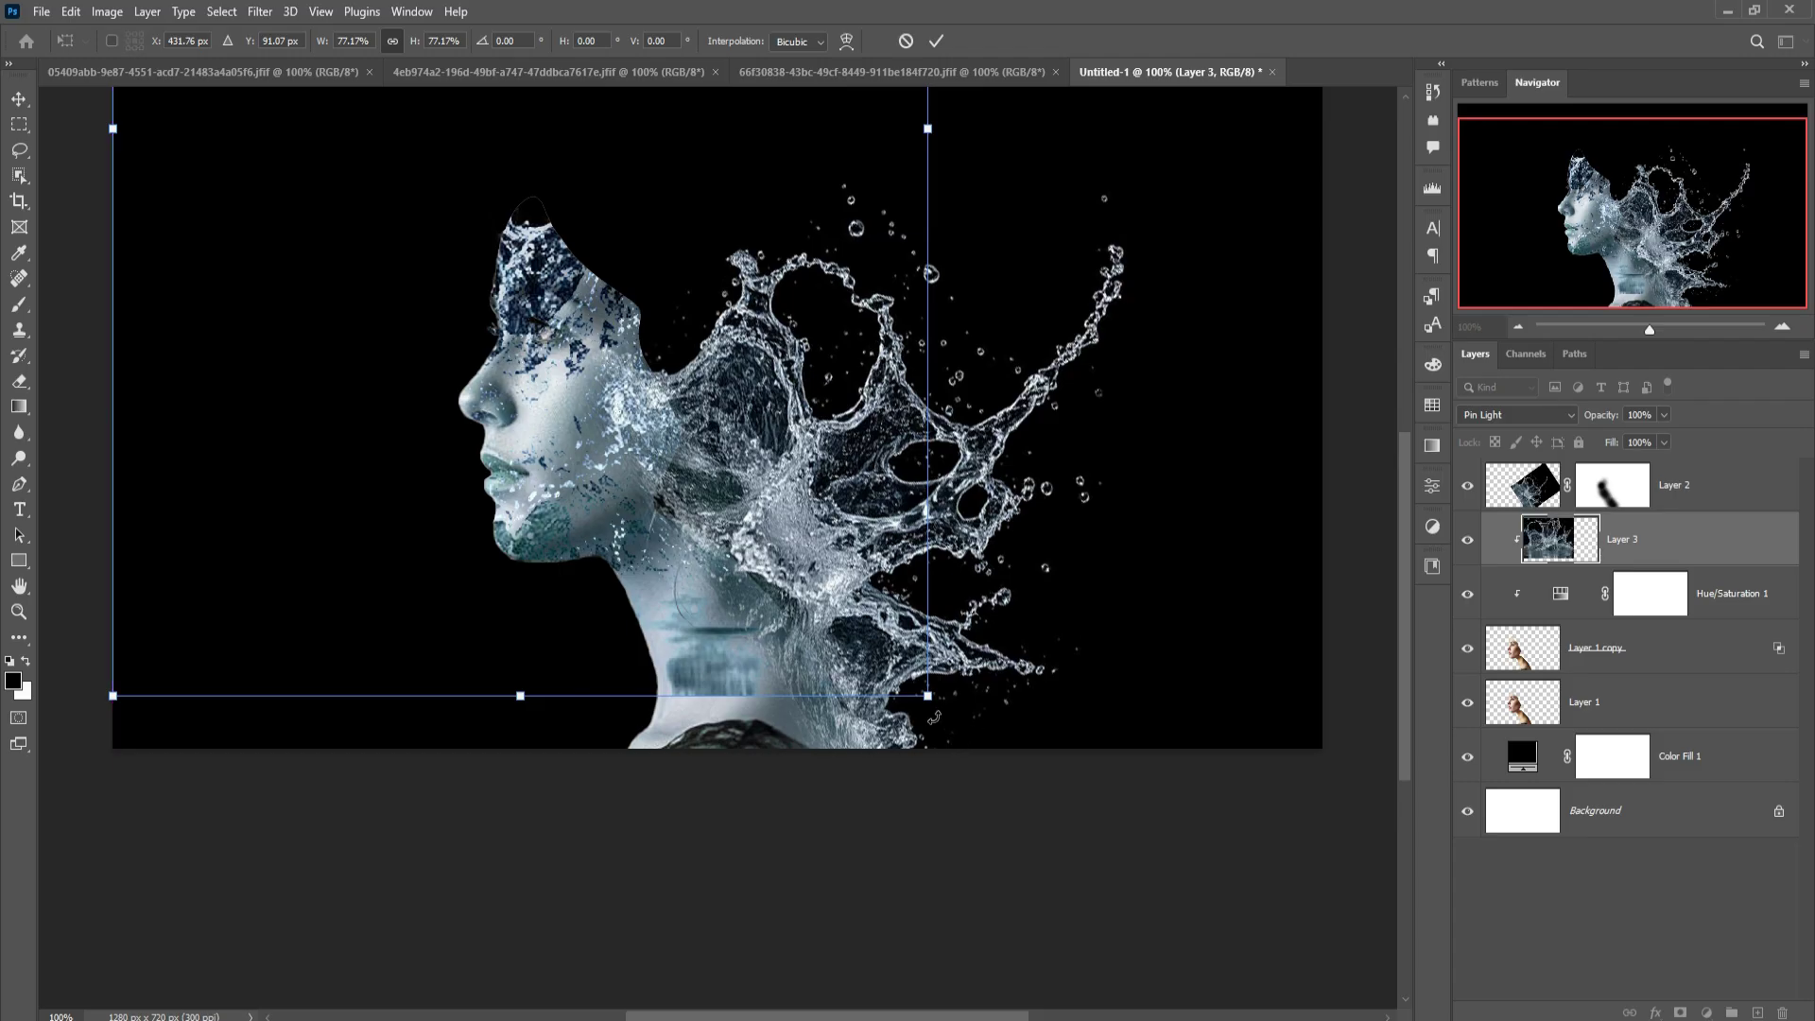
left_click_drag(934, 705, 693, 368)
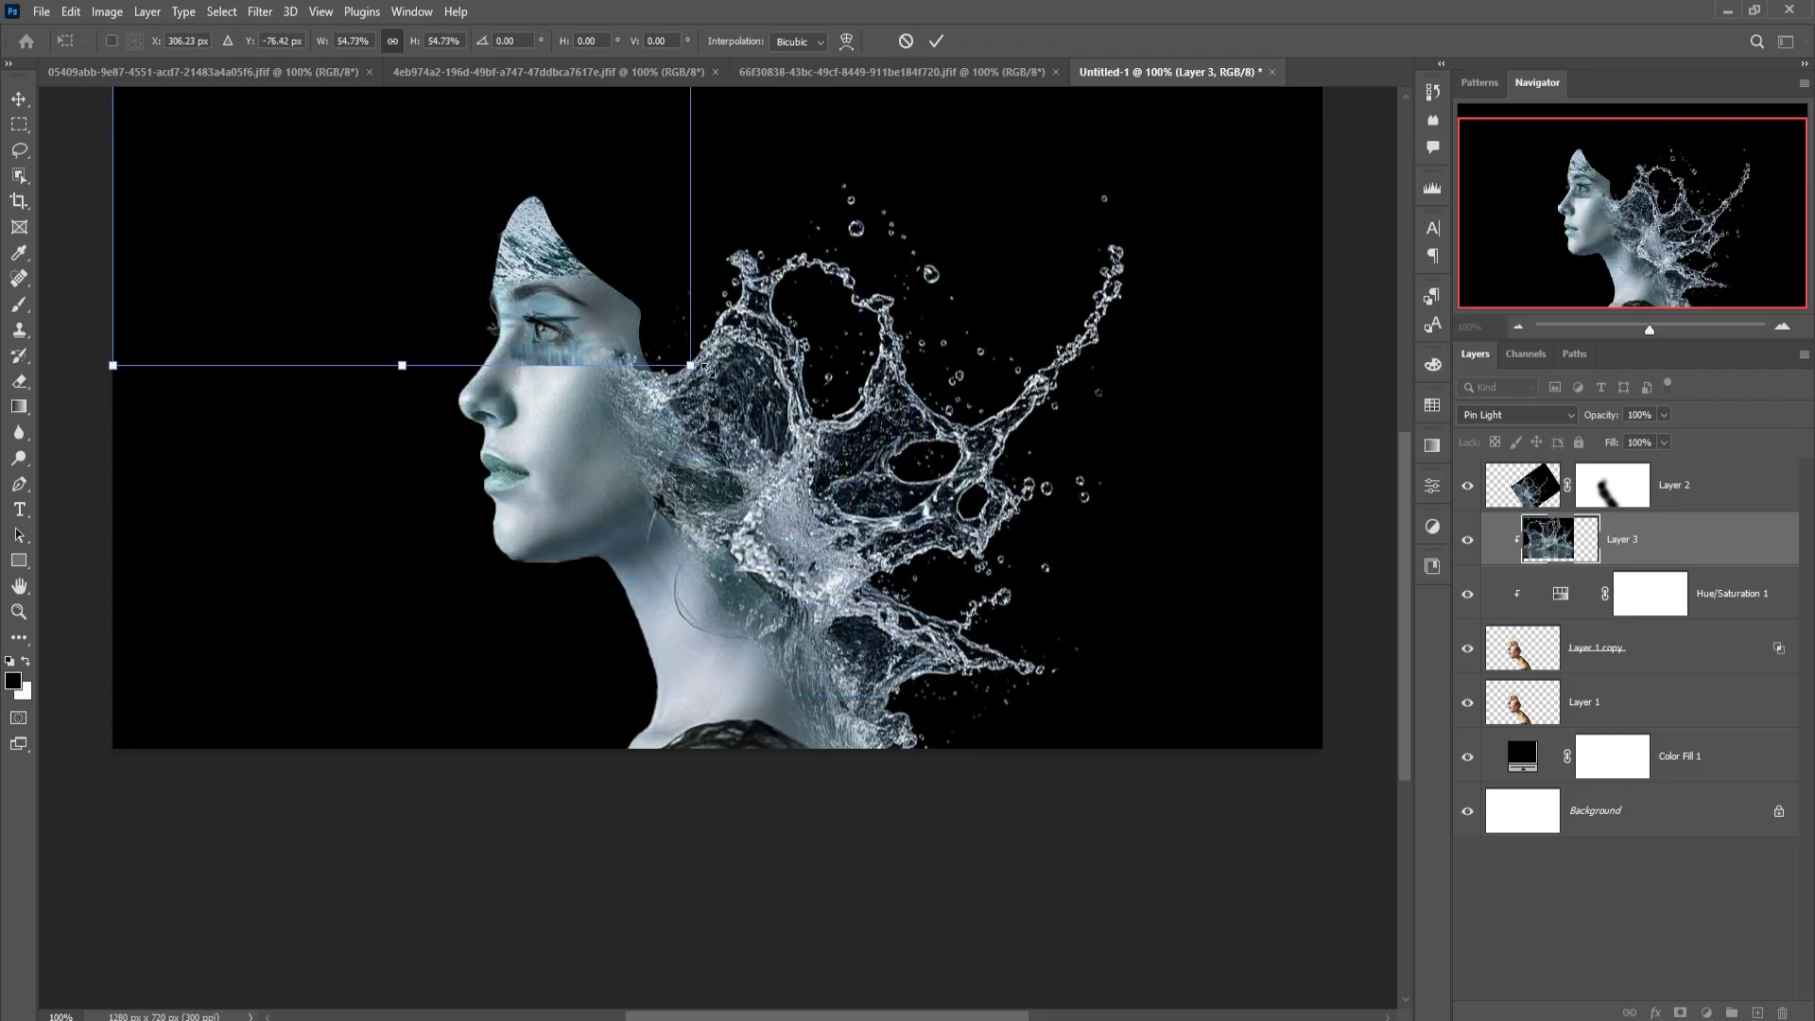
mouse_move(412, 219)
left_mouse_down()
mouse_move(488, 449)
mouse_move(466, 448)
left_mouse_up()
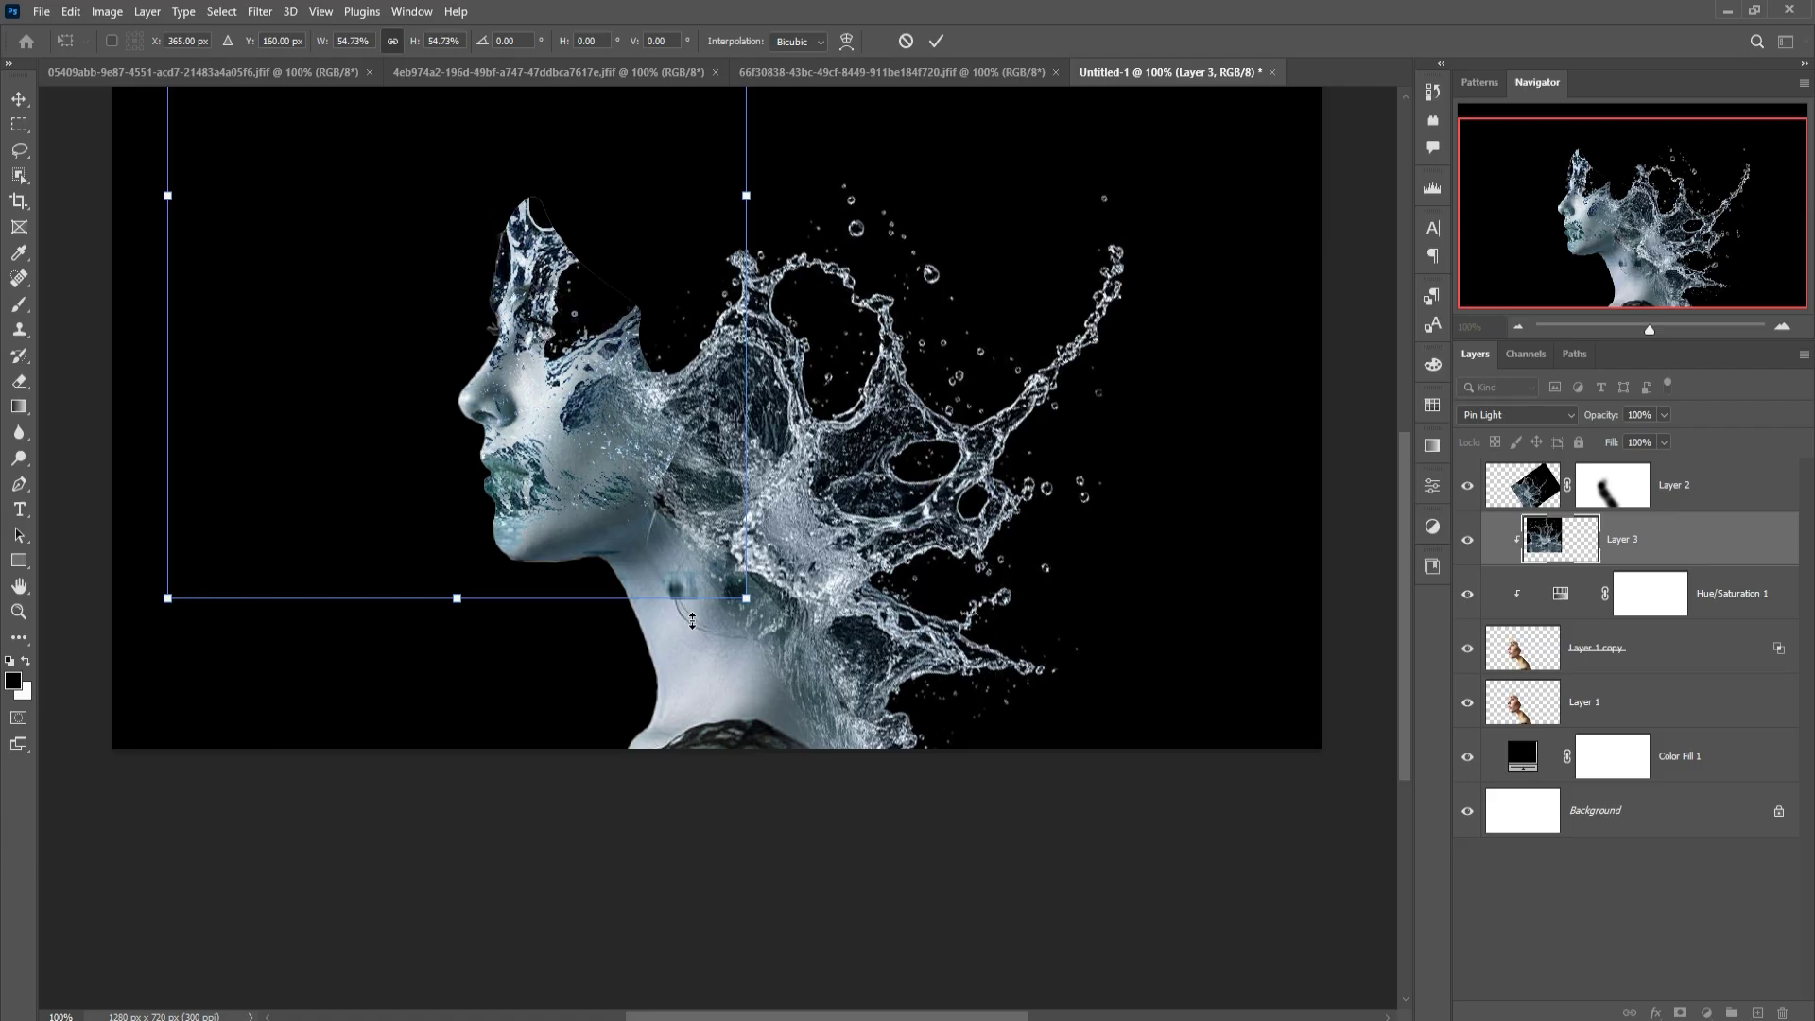
left_click(934, 44)
- Duplicate Layer 3 and nudge the Layer 3 copy slightly downward
right_click(1715, 548)
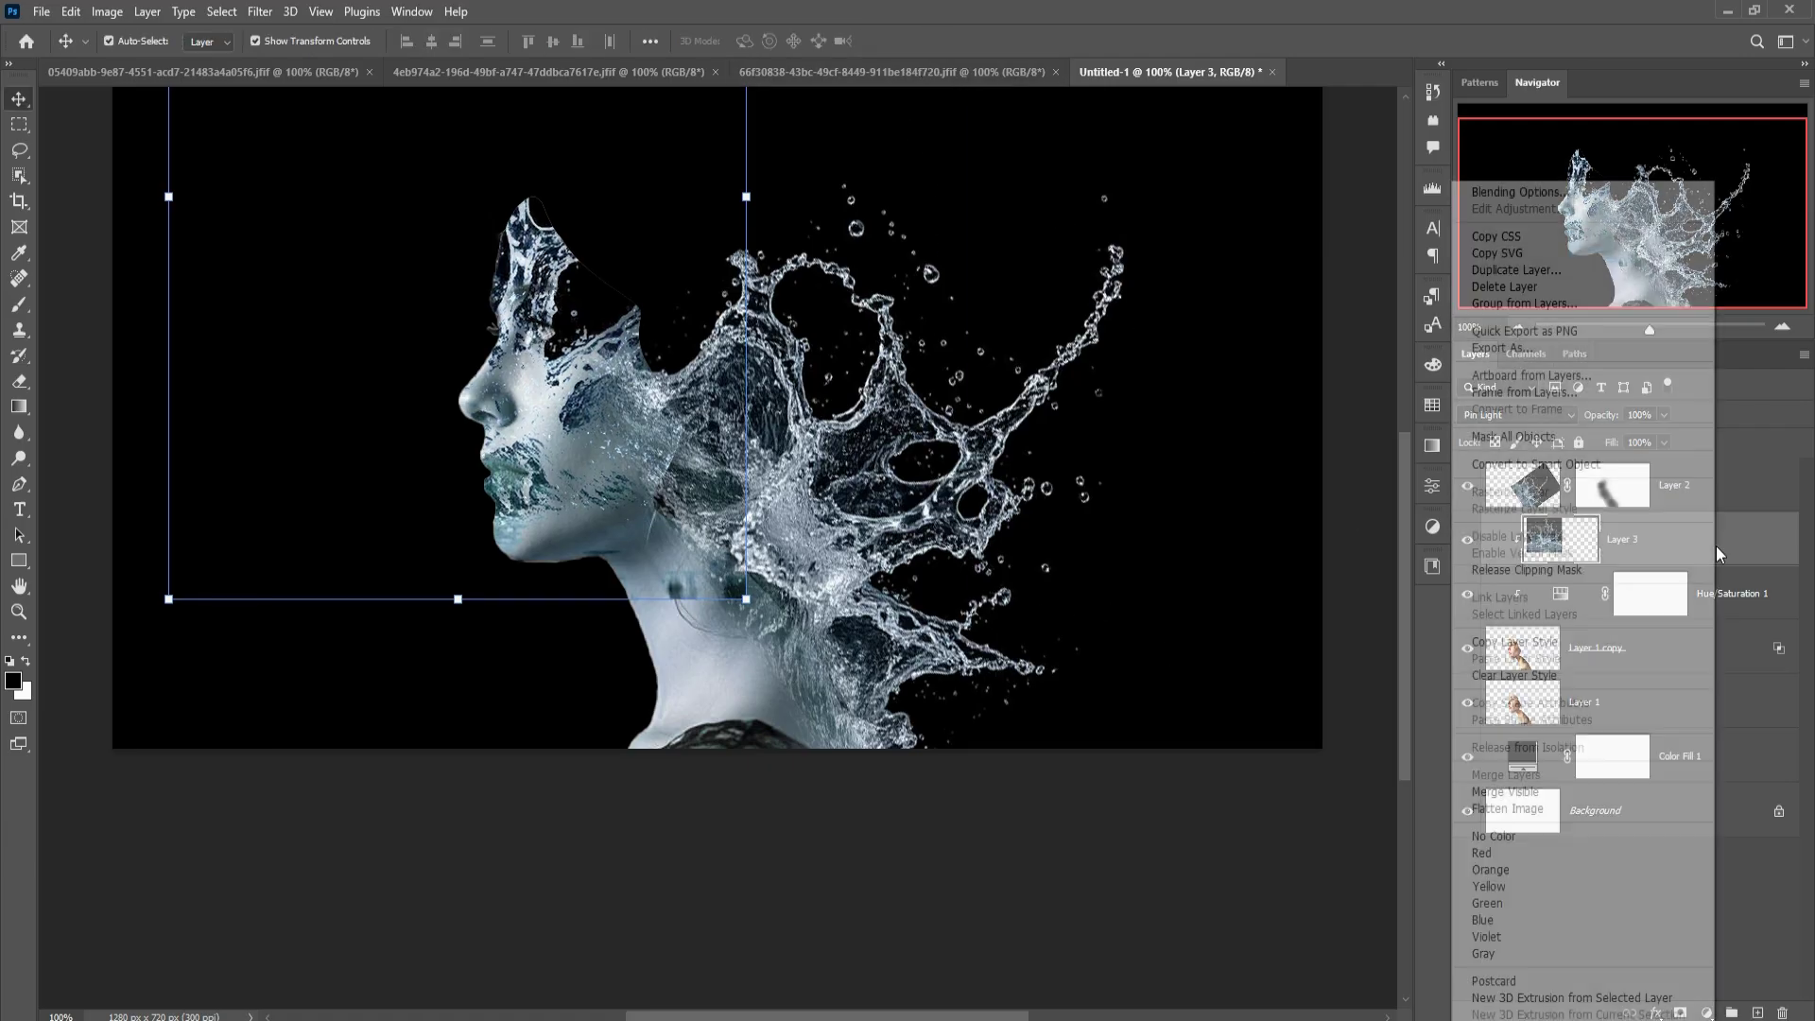
left_click(1531, 271)
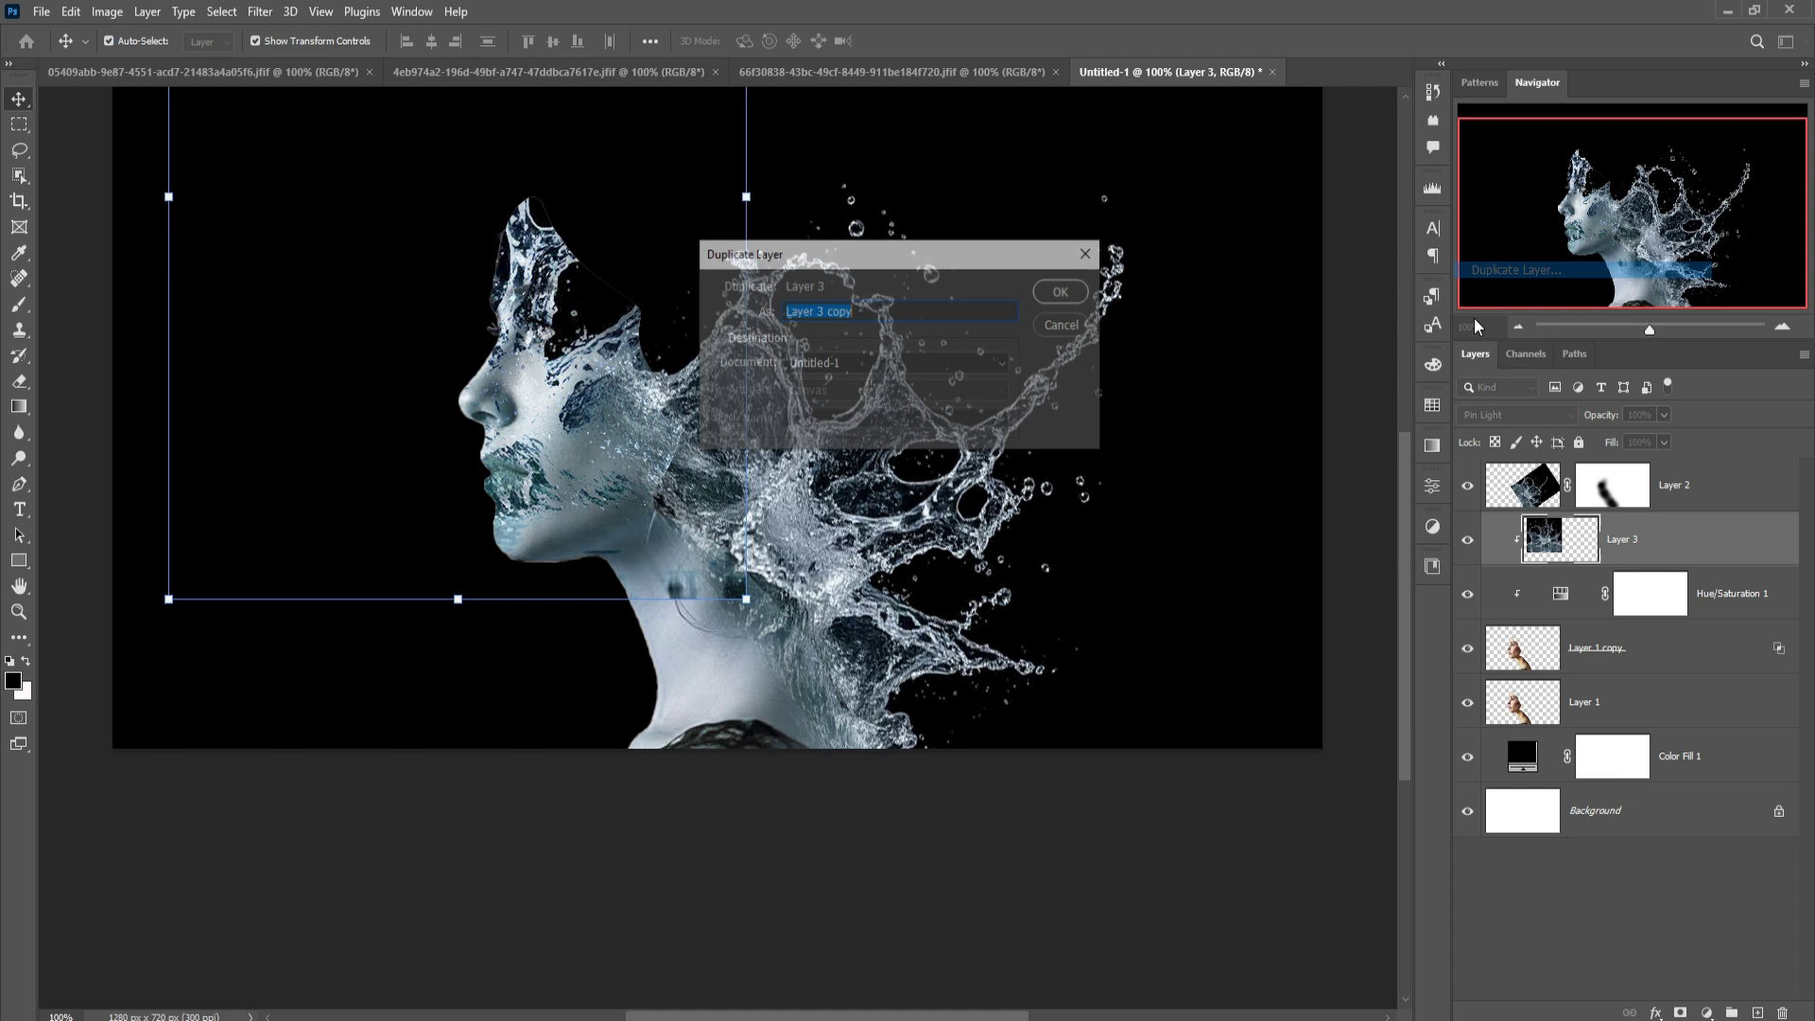
left_click(1077, 293)
mouse_move(600, 460)
left_mouse_down()
mouse_move(631, 490)
mouse_move(608, 467)
left_mouse_up()
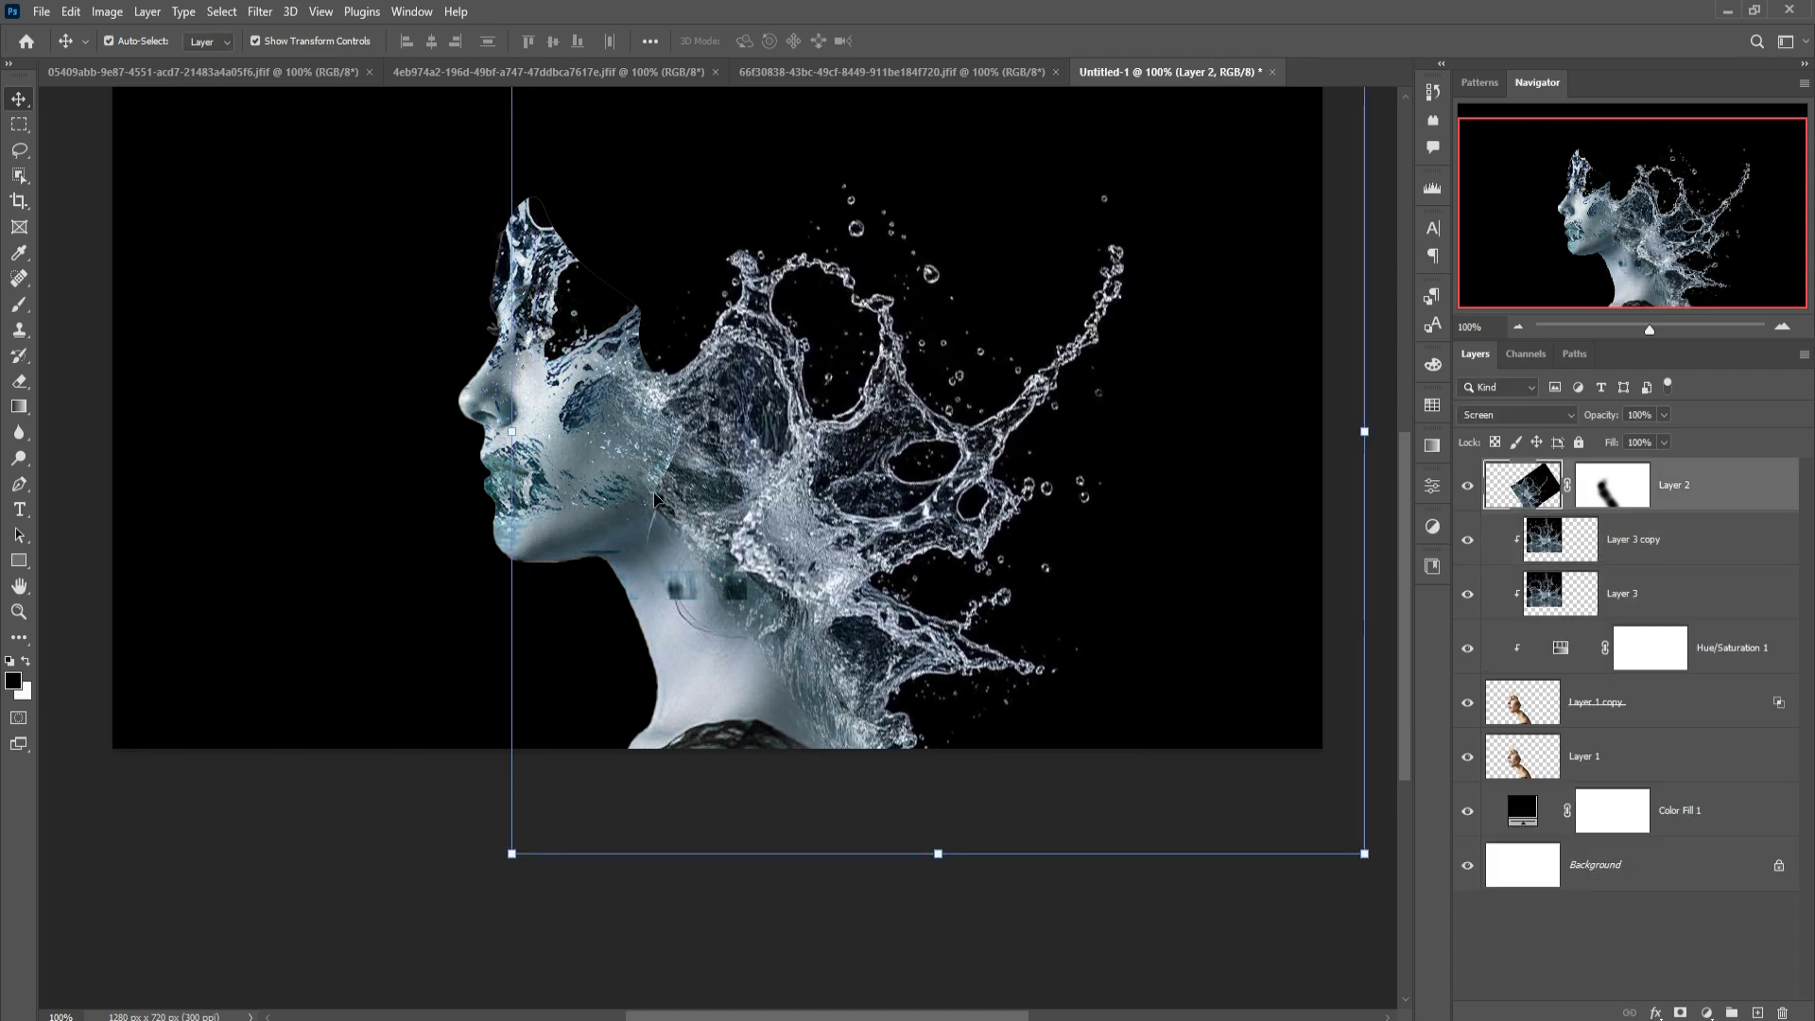
left_click(1561, 541)
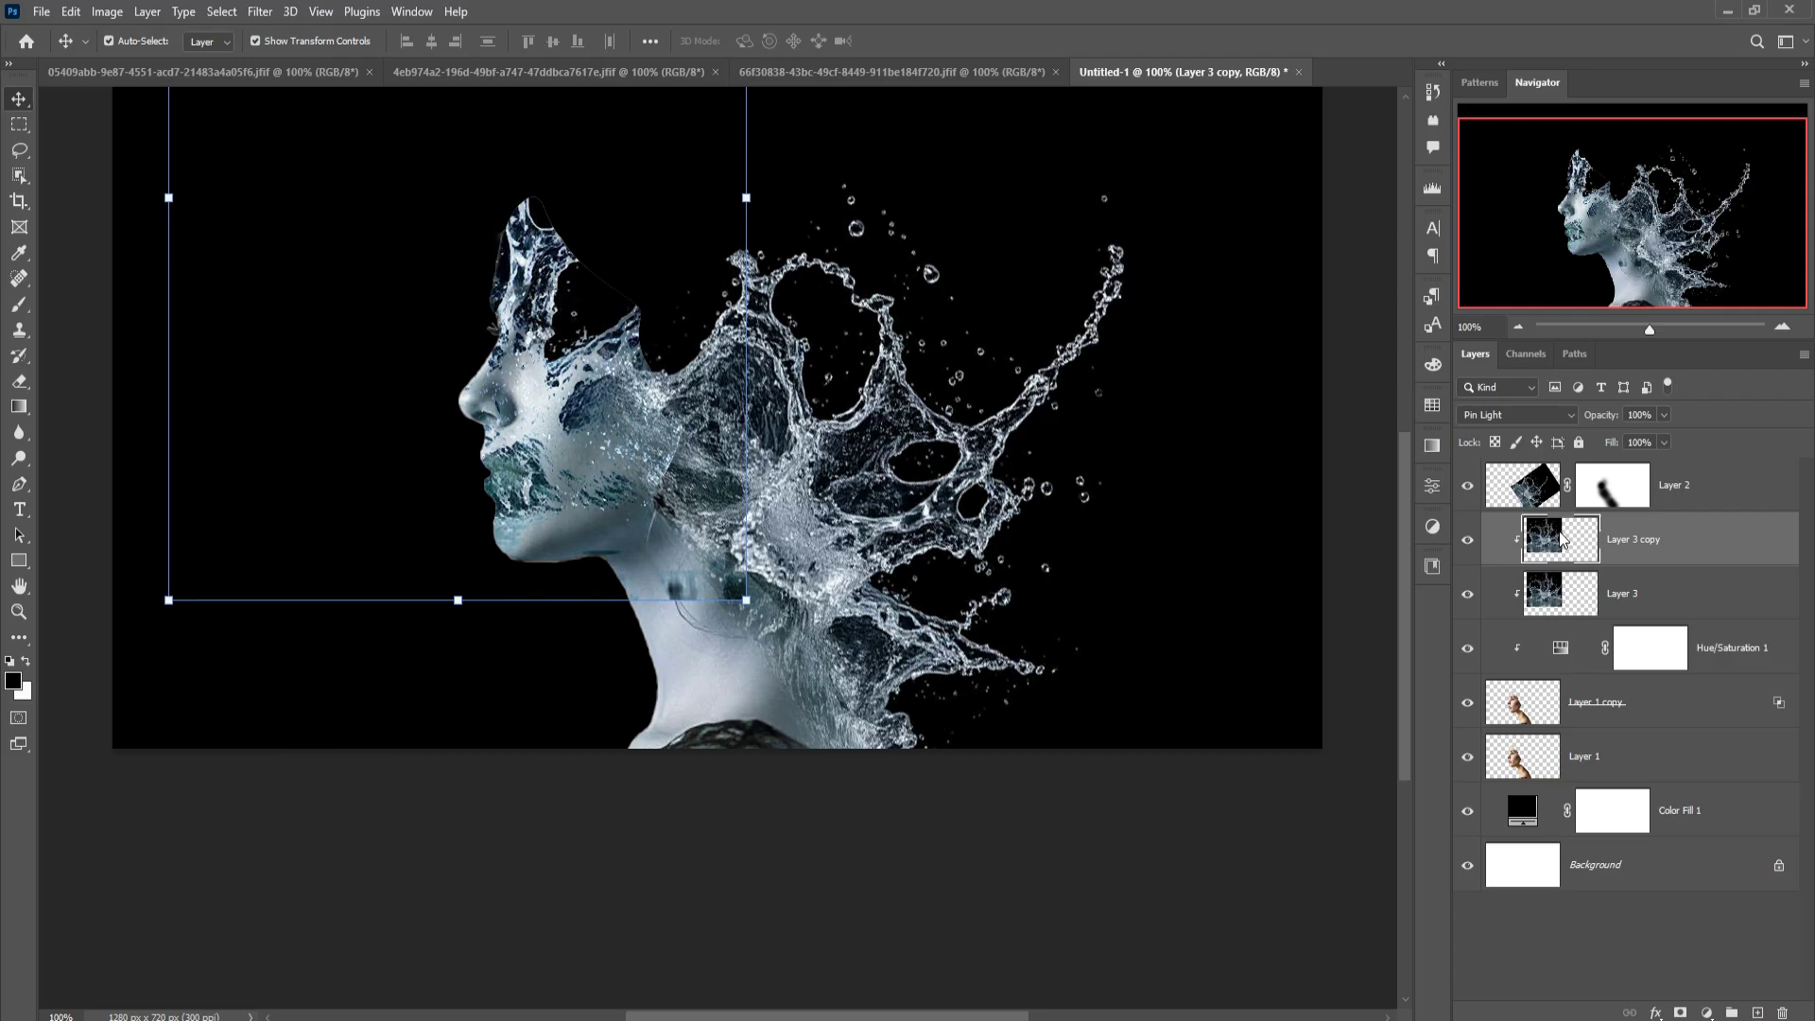
key("Down")
key("Down")
key("Down")
key("Down")
key("Down")
key("Down")
key("Down")
key("Down")
key("Down")
key("Down")
key("Down")
key("Down")
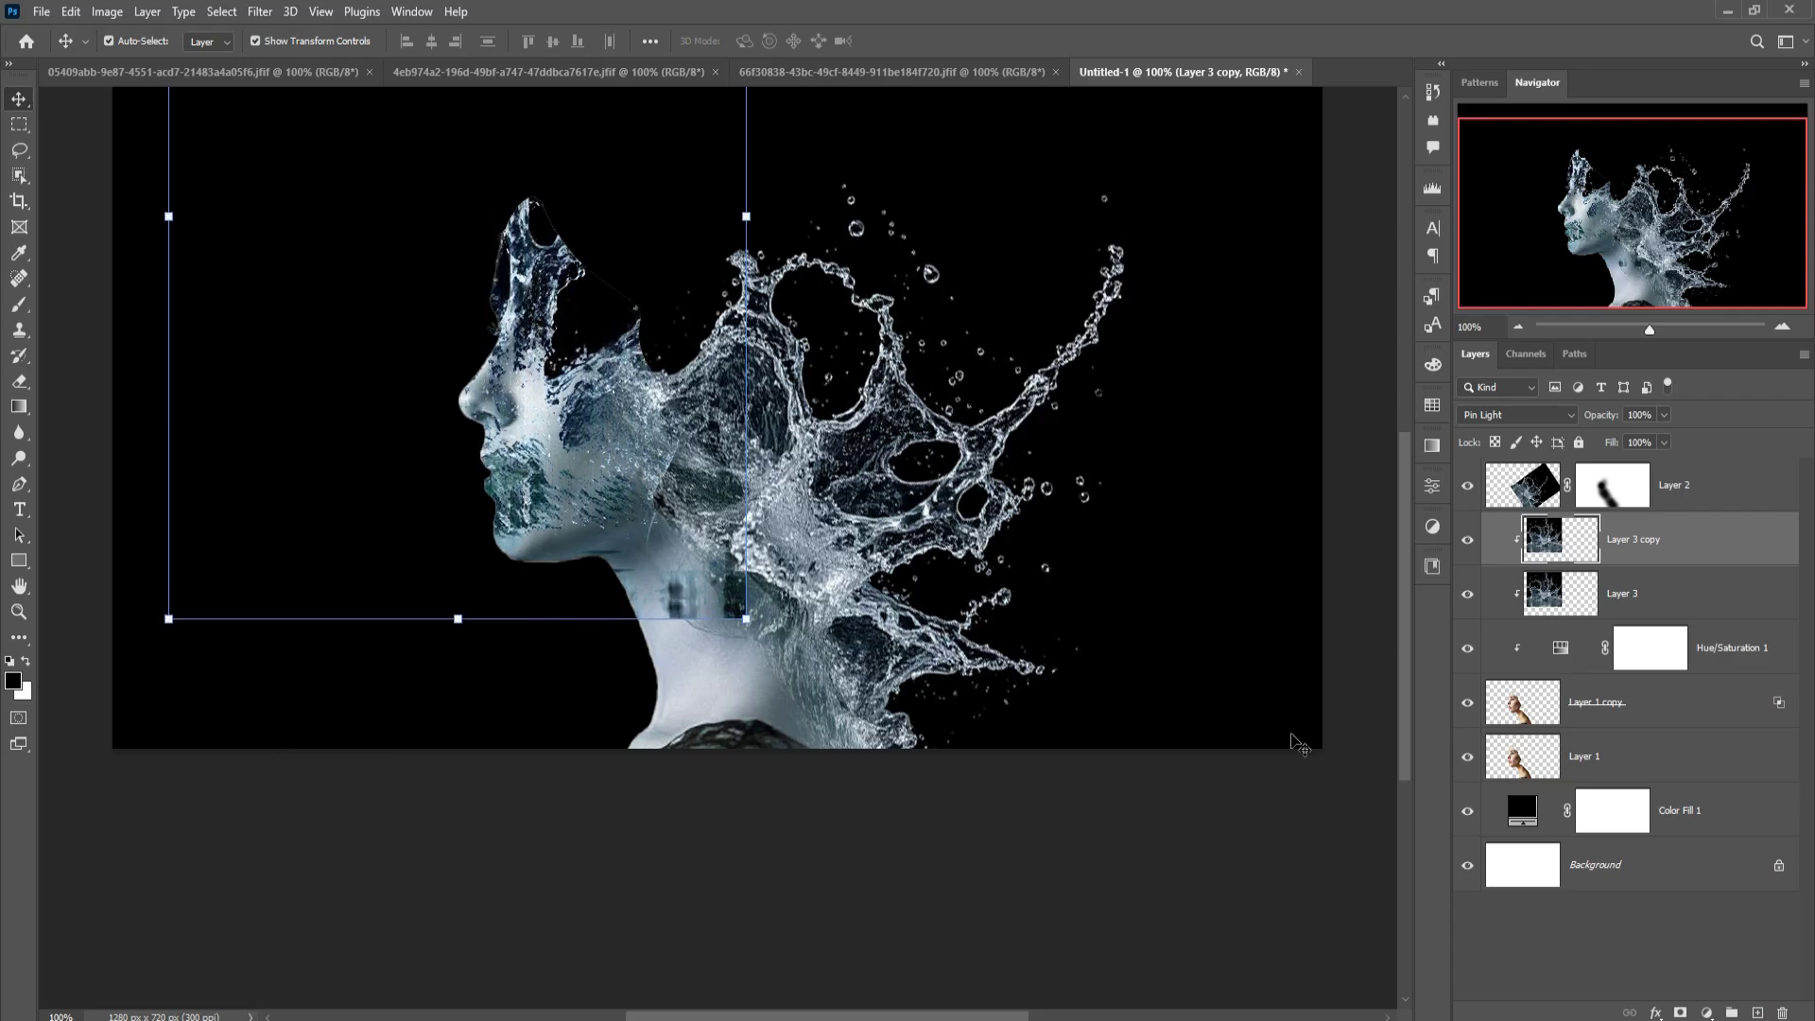
- Free-transform the Layer 3 copy, keep it at its original size, and commit
key("ctrl+t")
mouse_move(747, 637)
left_mouse_down()
mouse_move(867, 792)
mouse_move(845, 786)
left_mouse_up()
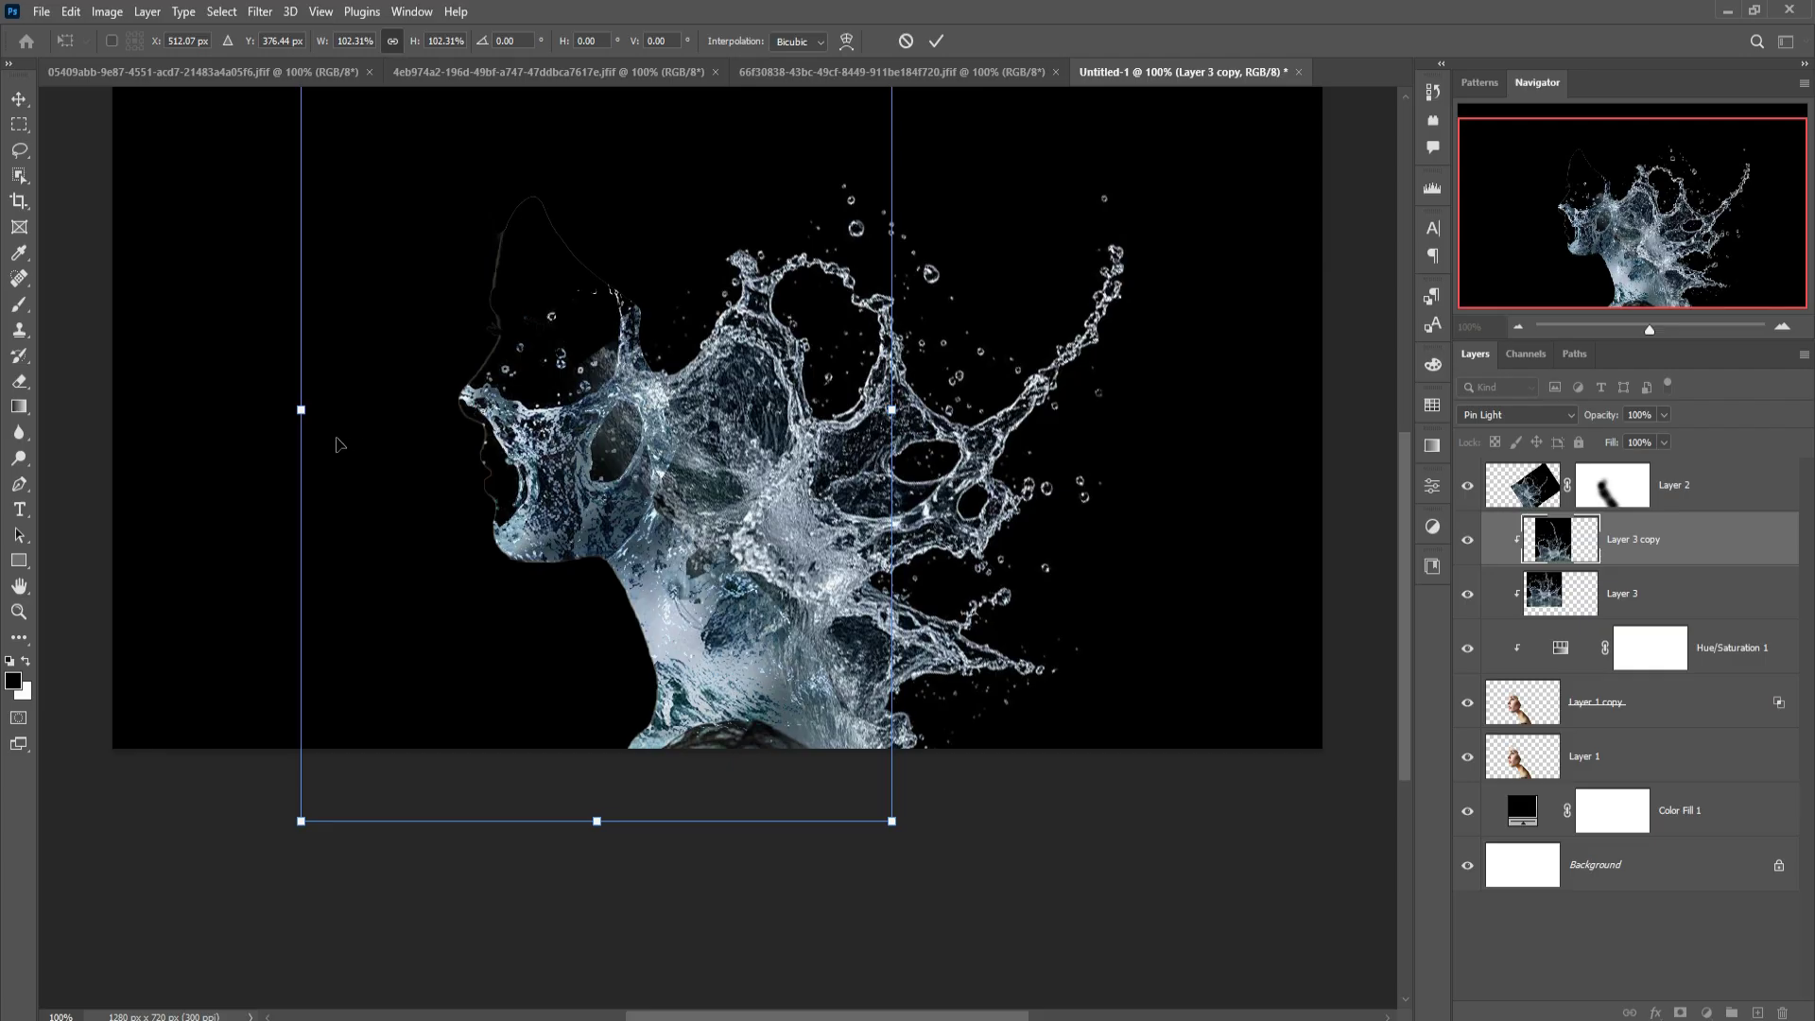
left_click_drag(307, 420, 285, 417)
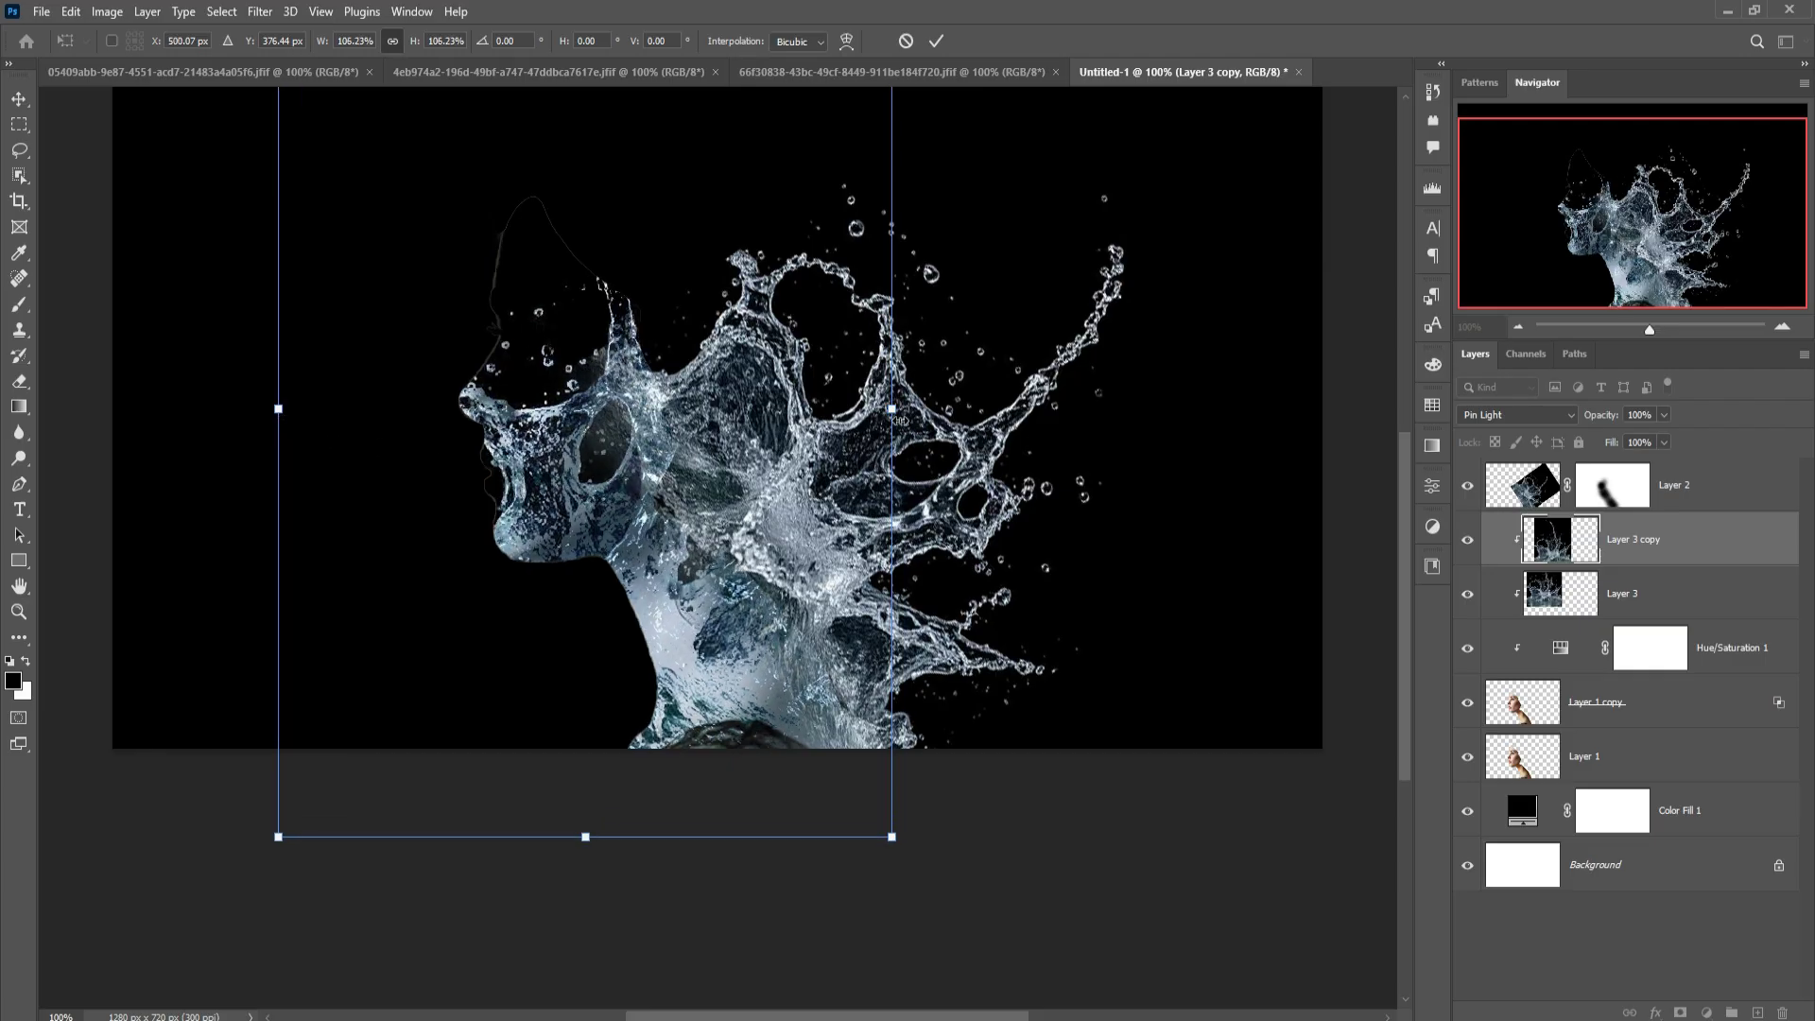
key("Escape")
key("ctrl+t")
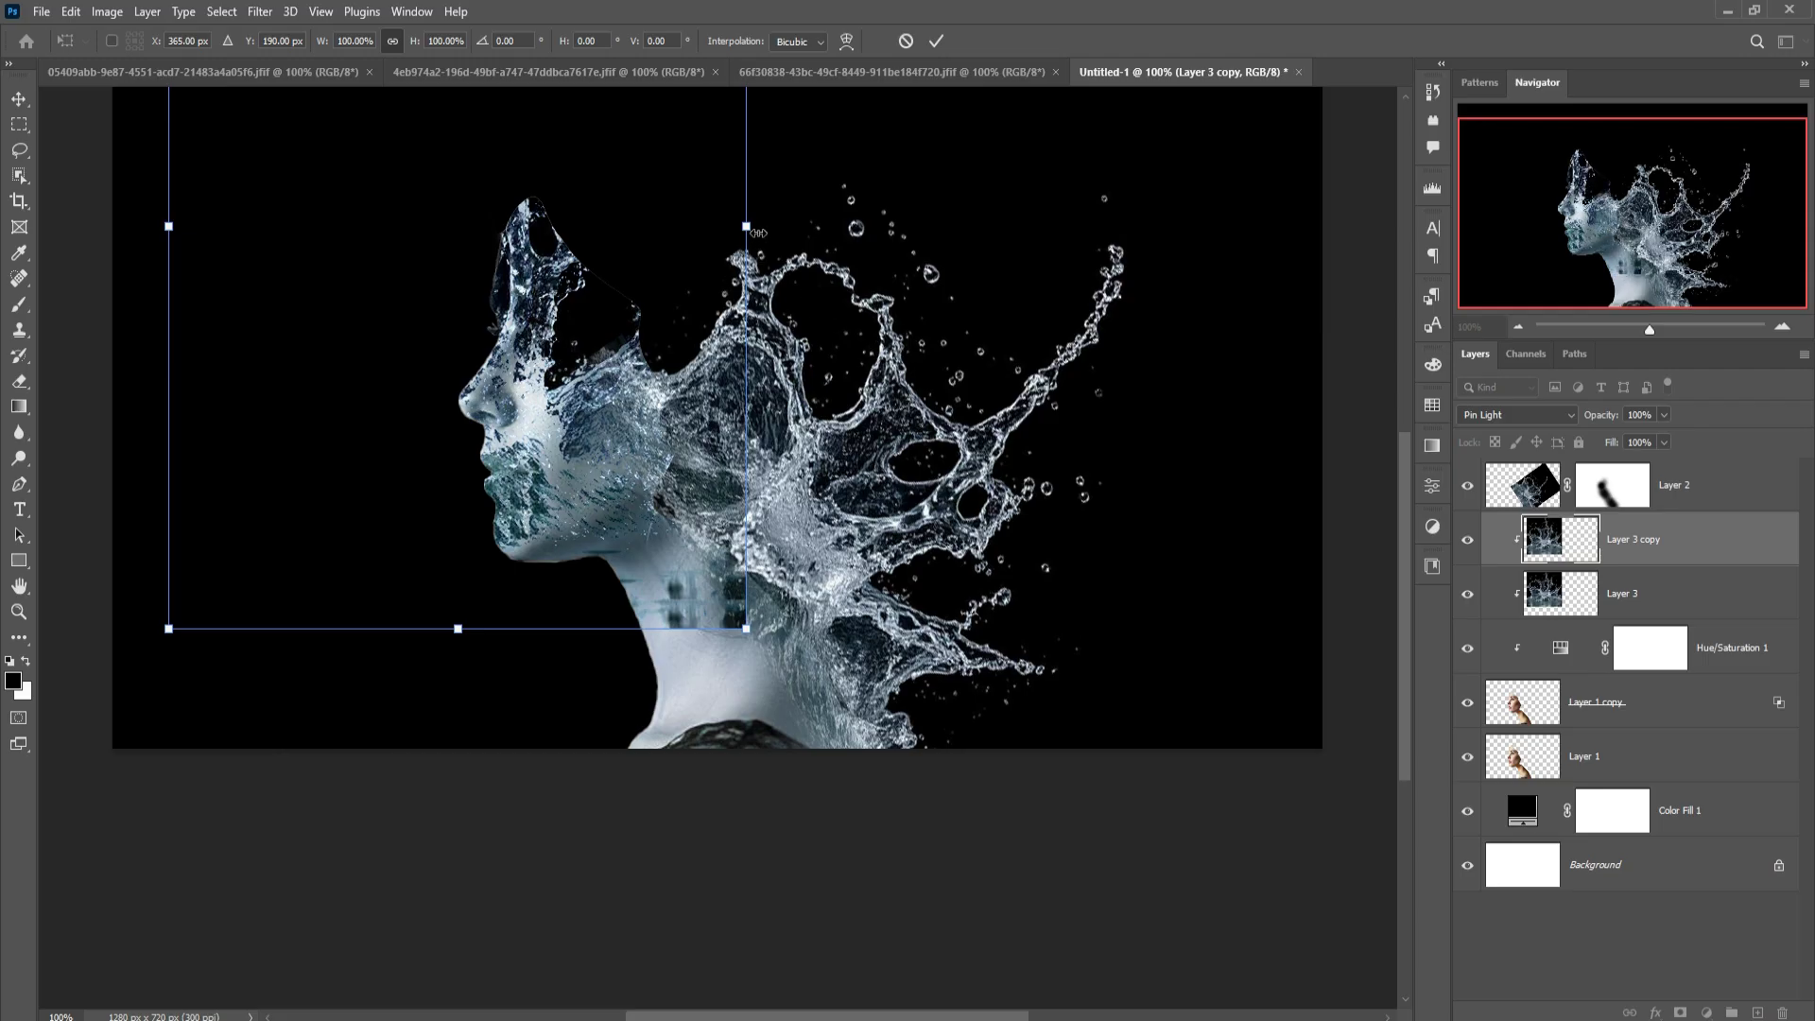
left_click_drag(759, 231, 773, 227)
left_click_drag(770, 226, 763, 232)
left_click(935, 41)
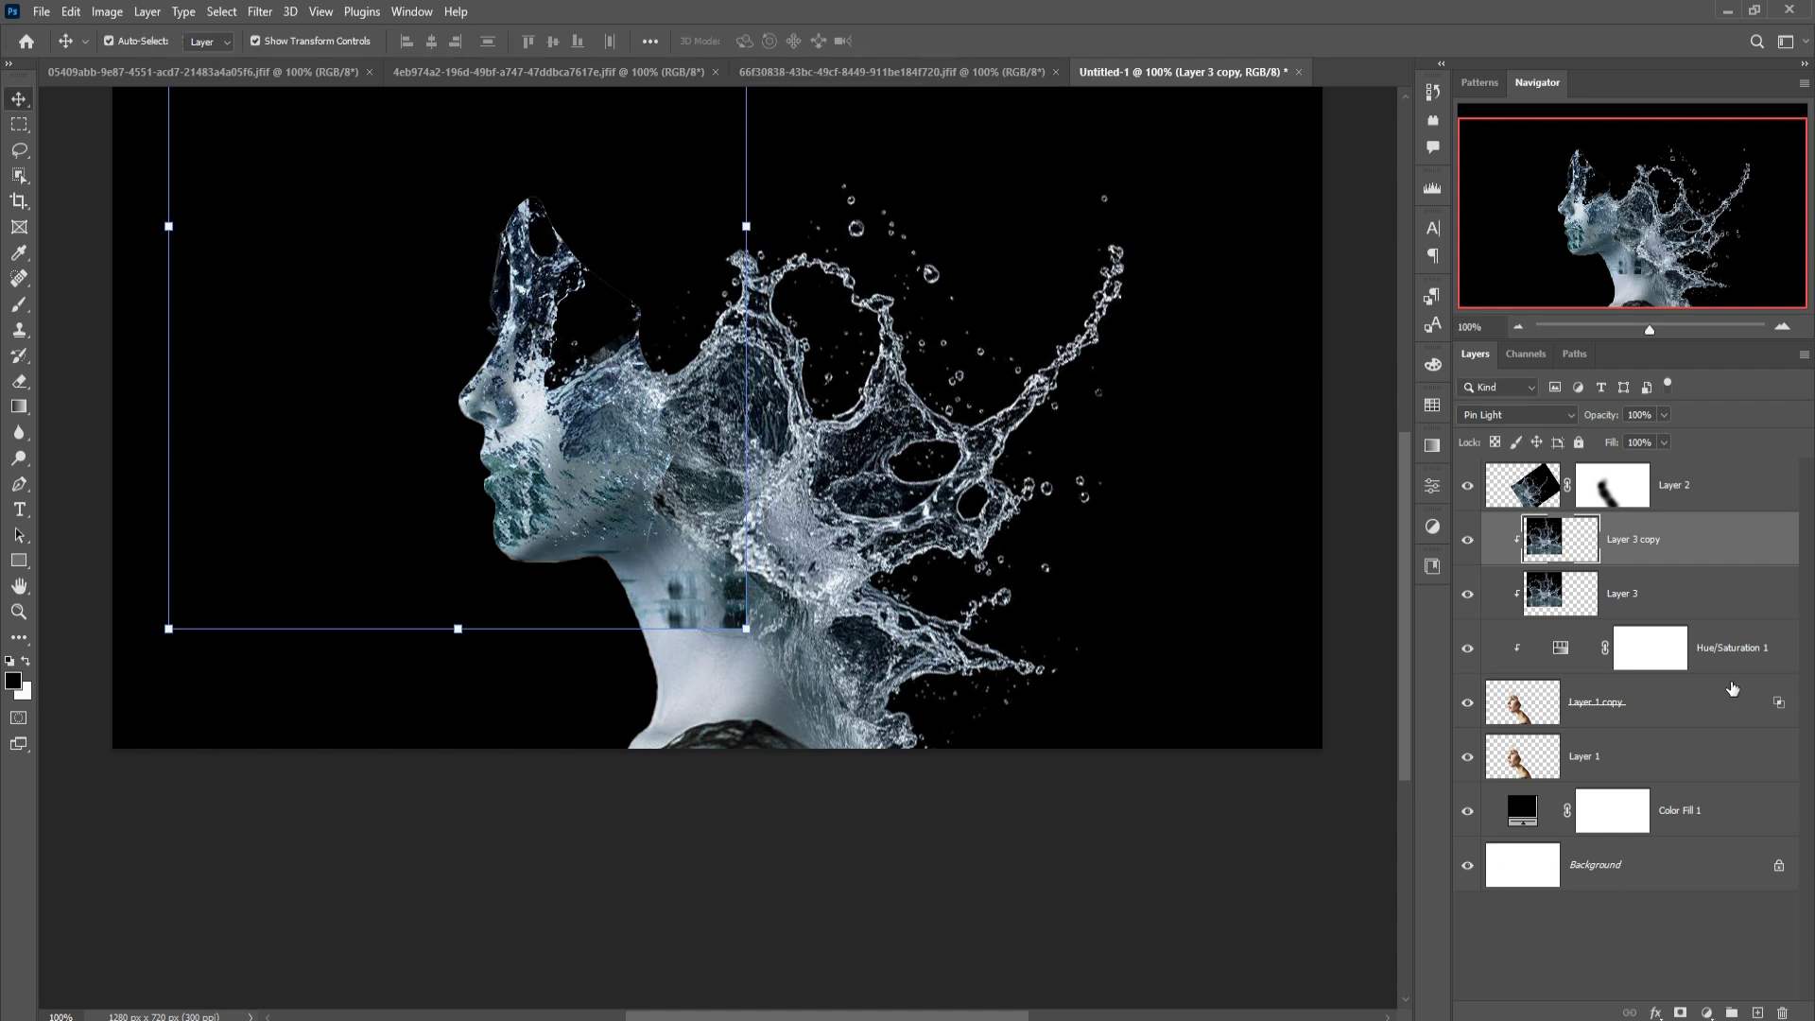
- Duplicate Layer 1 as Layer 1 copy 2 and move it near the top of the stack
left_click(1716, 754)
right_click(1715, 755)
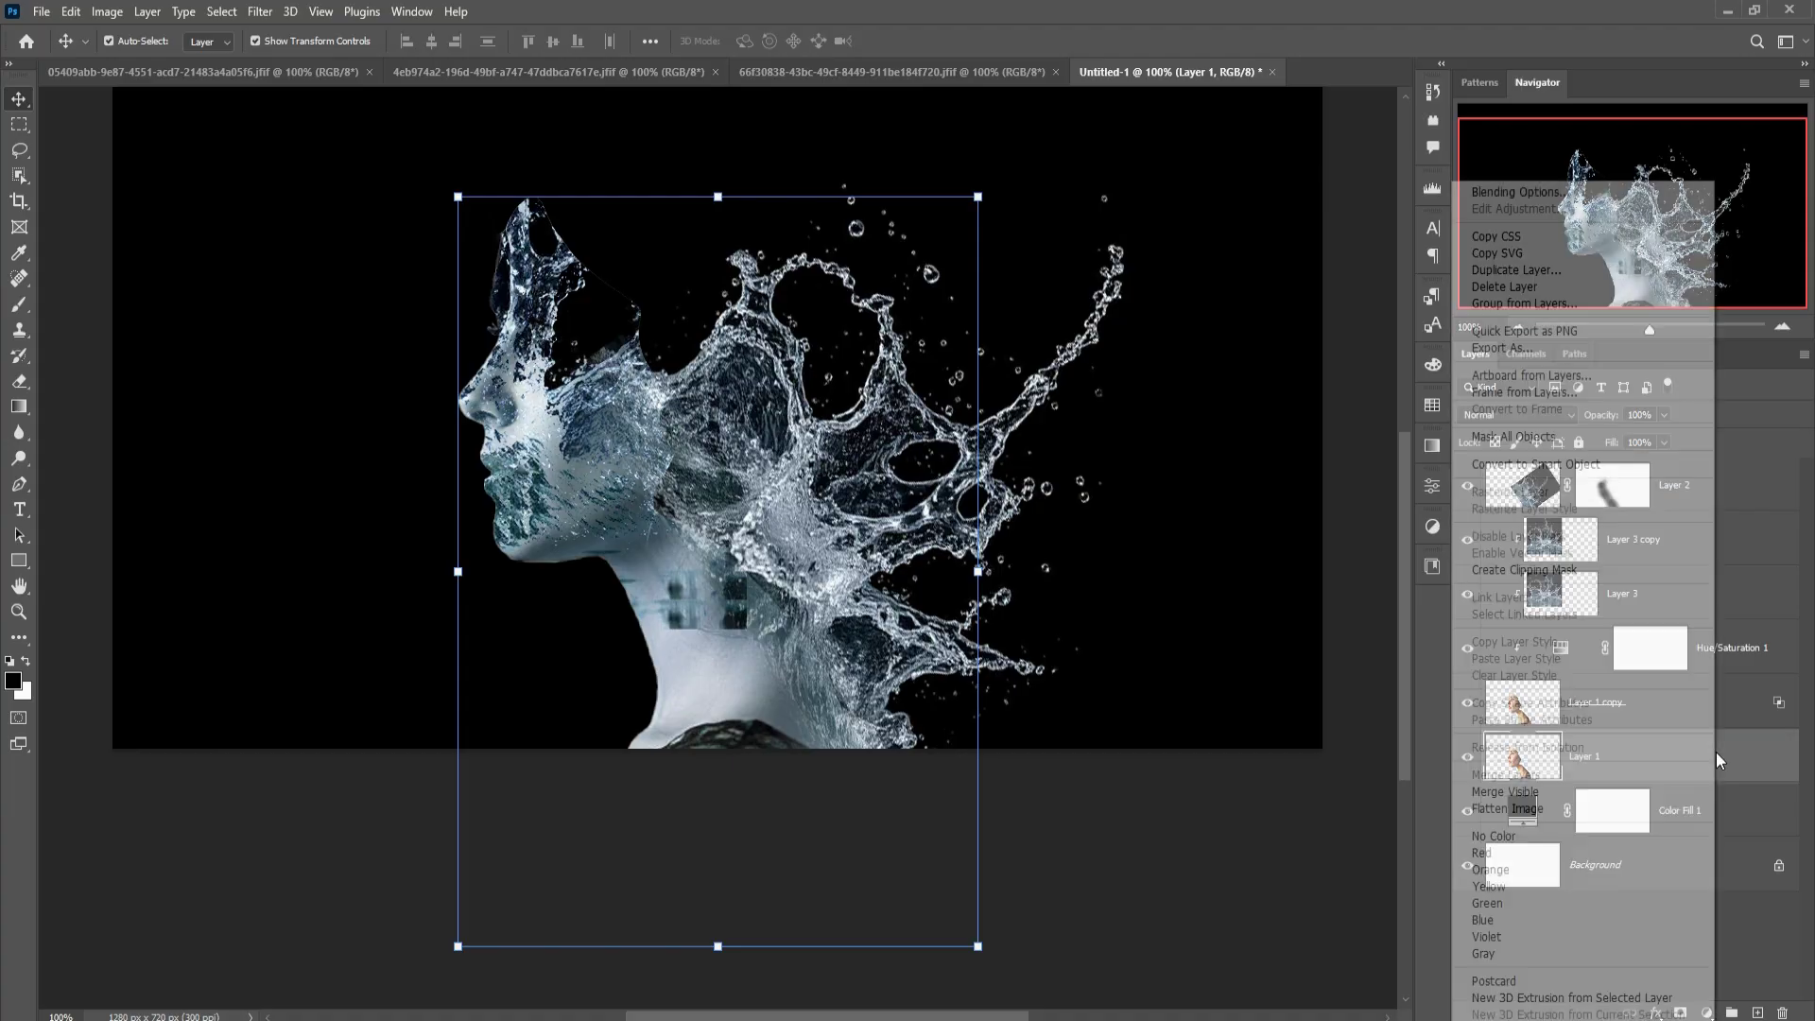
left_click(1515, 270)
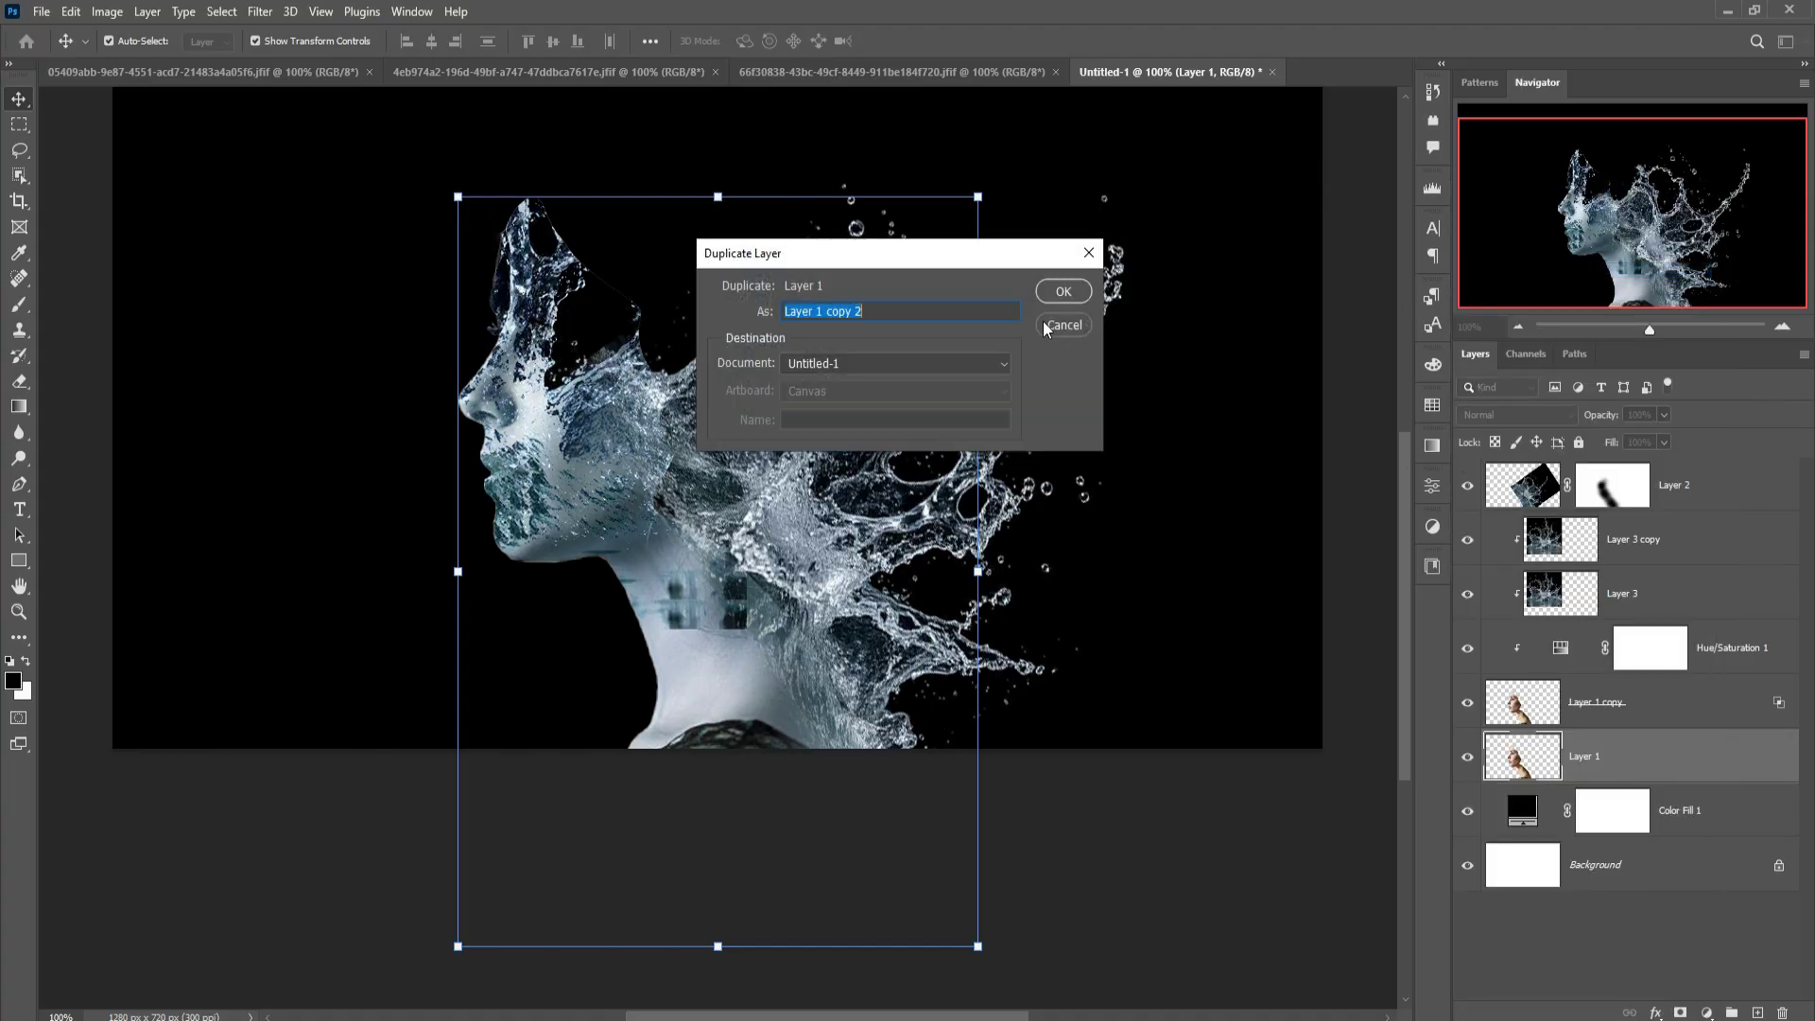
left_click(1057, 295)
left_click_drag(1701, 756, 1722, 478)
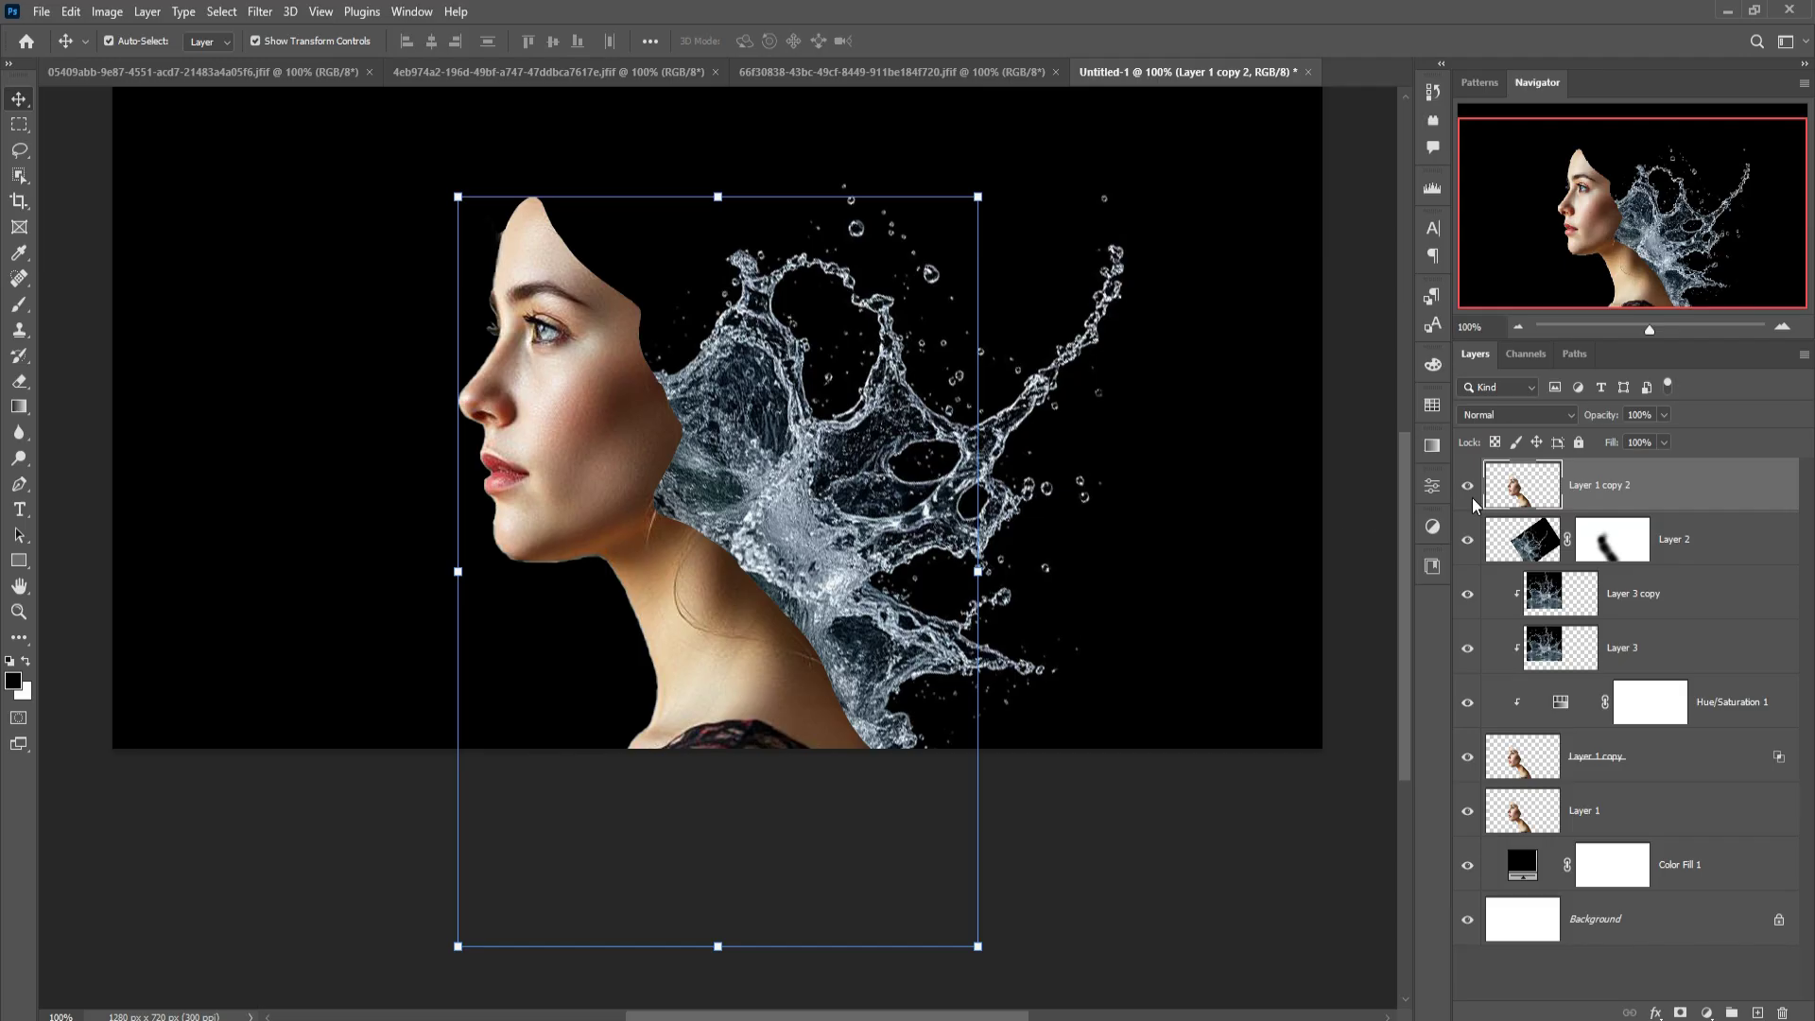
- Keep Layer 1 copy 2 in Normal mode, hide it, and bring up the crown splash image
left_click(1569, 414)
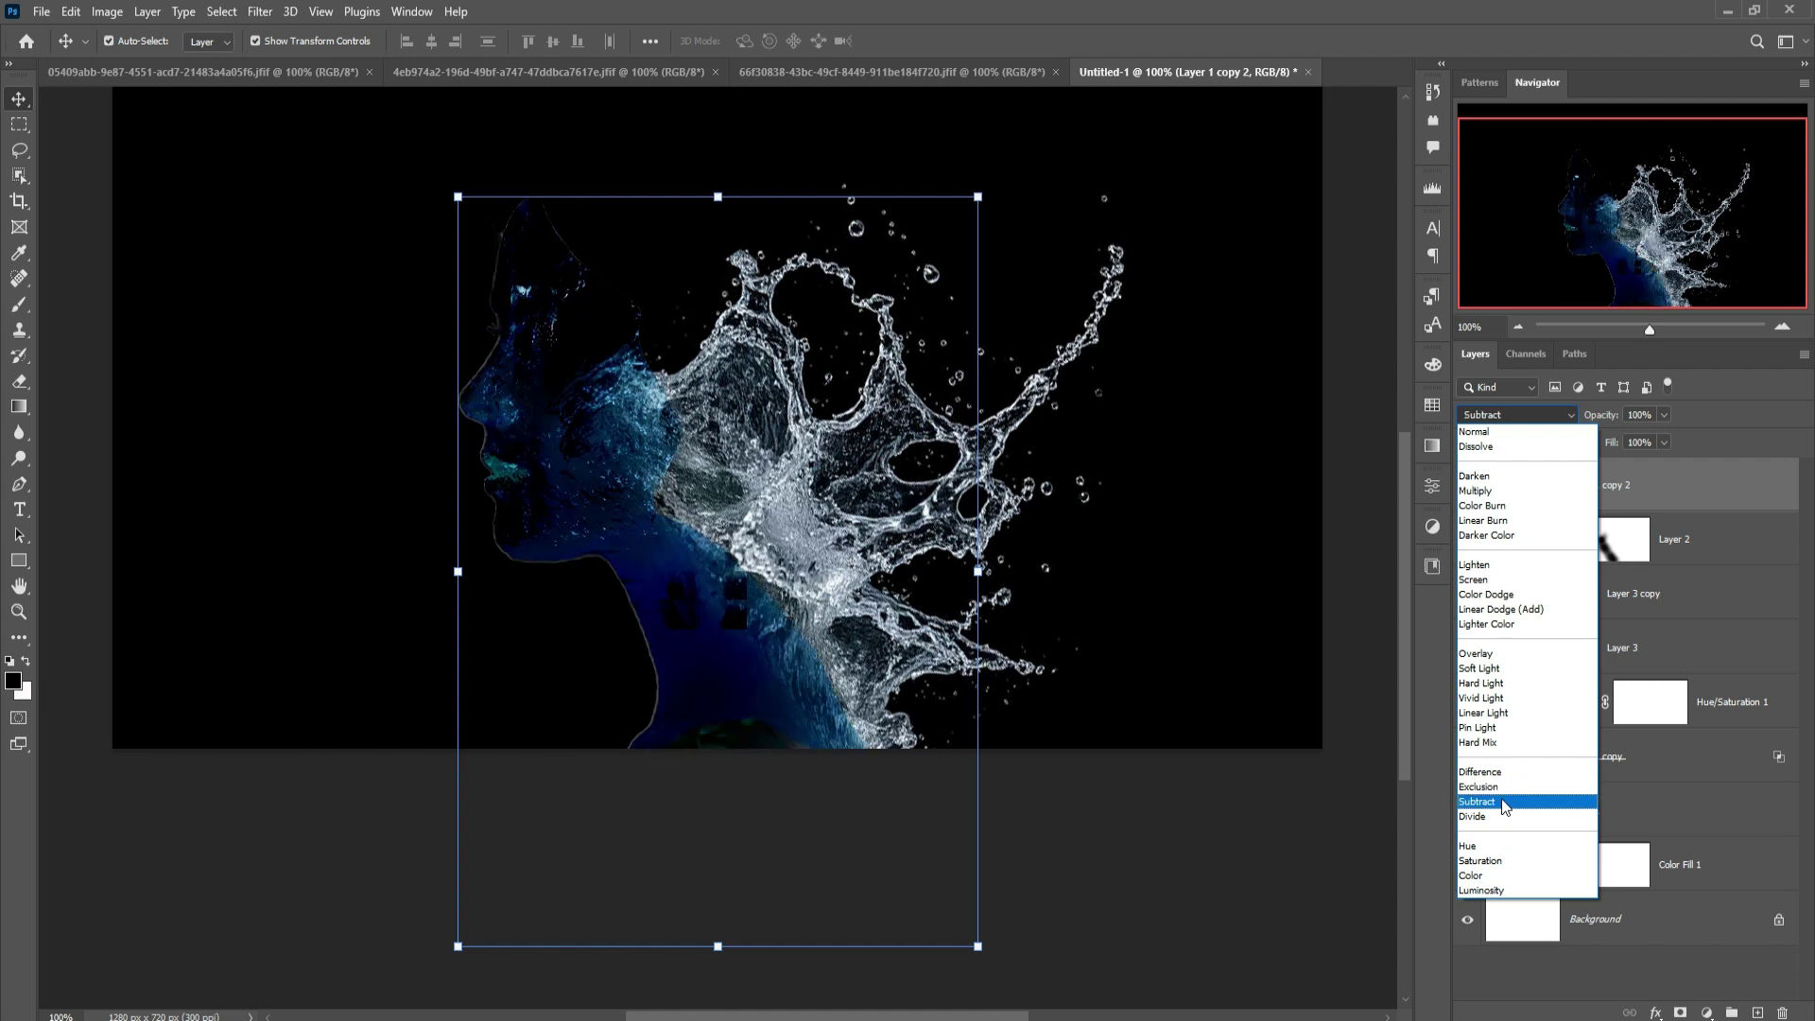
key("Escape")
left_click(1469, 487)
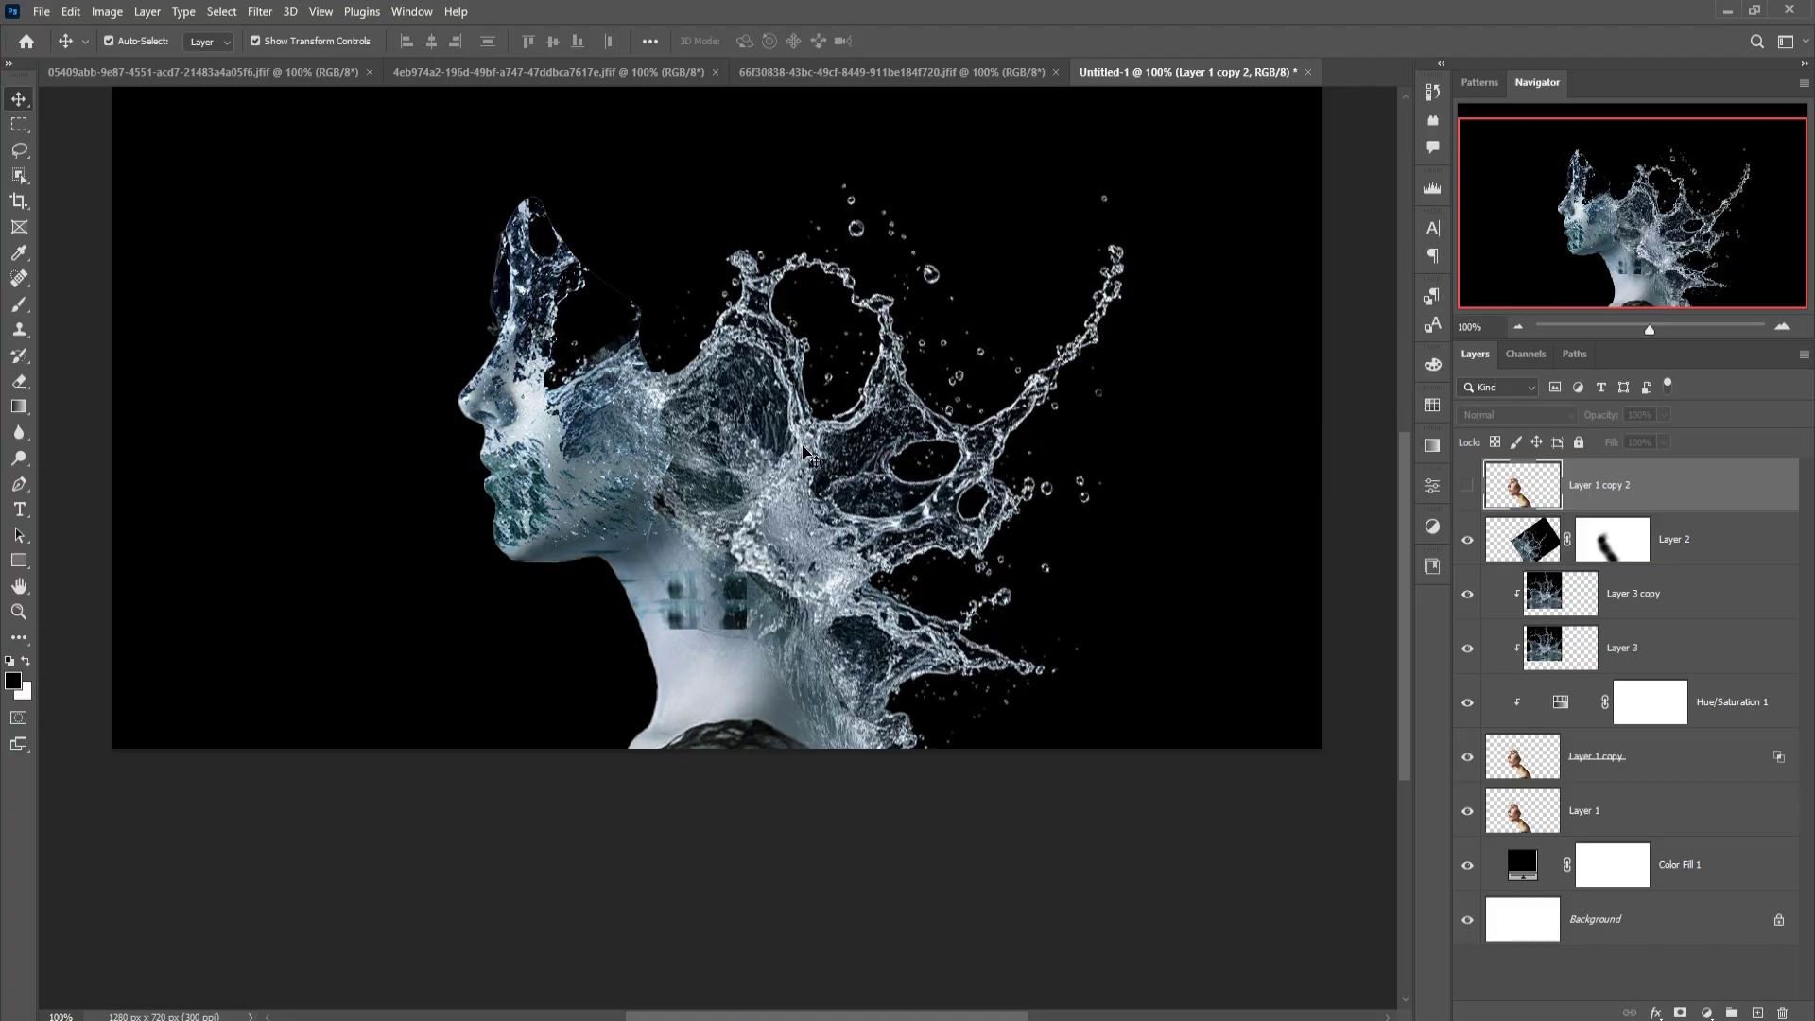
left_click(510, 72)
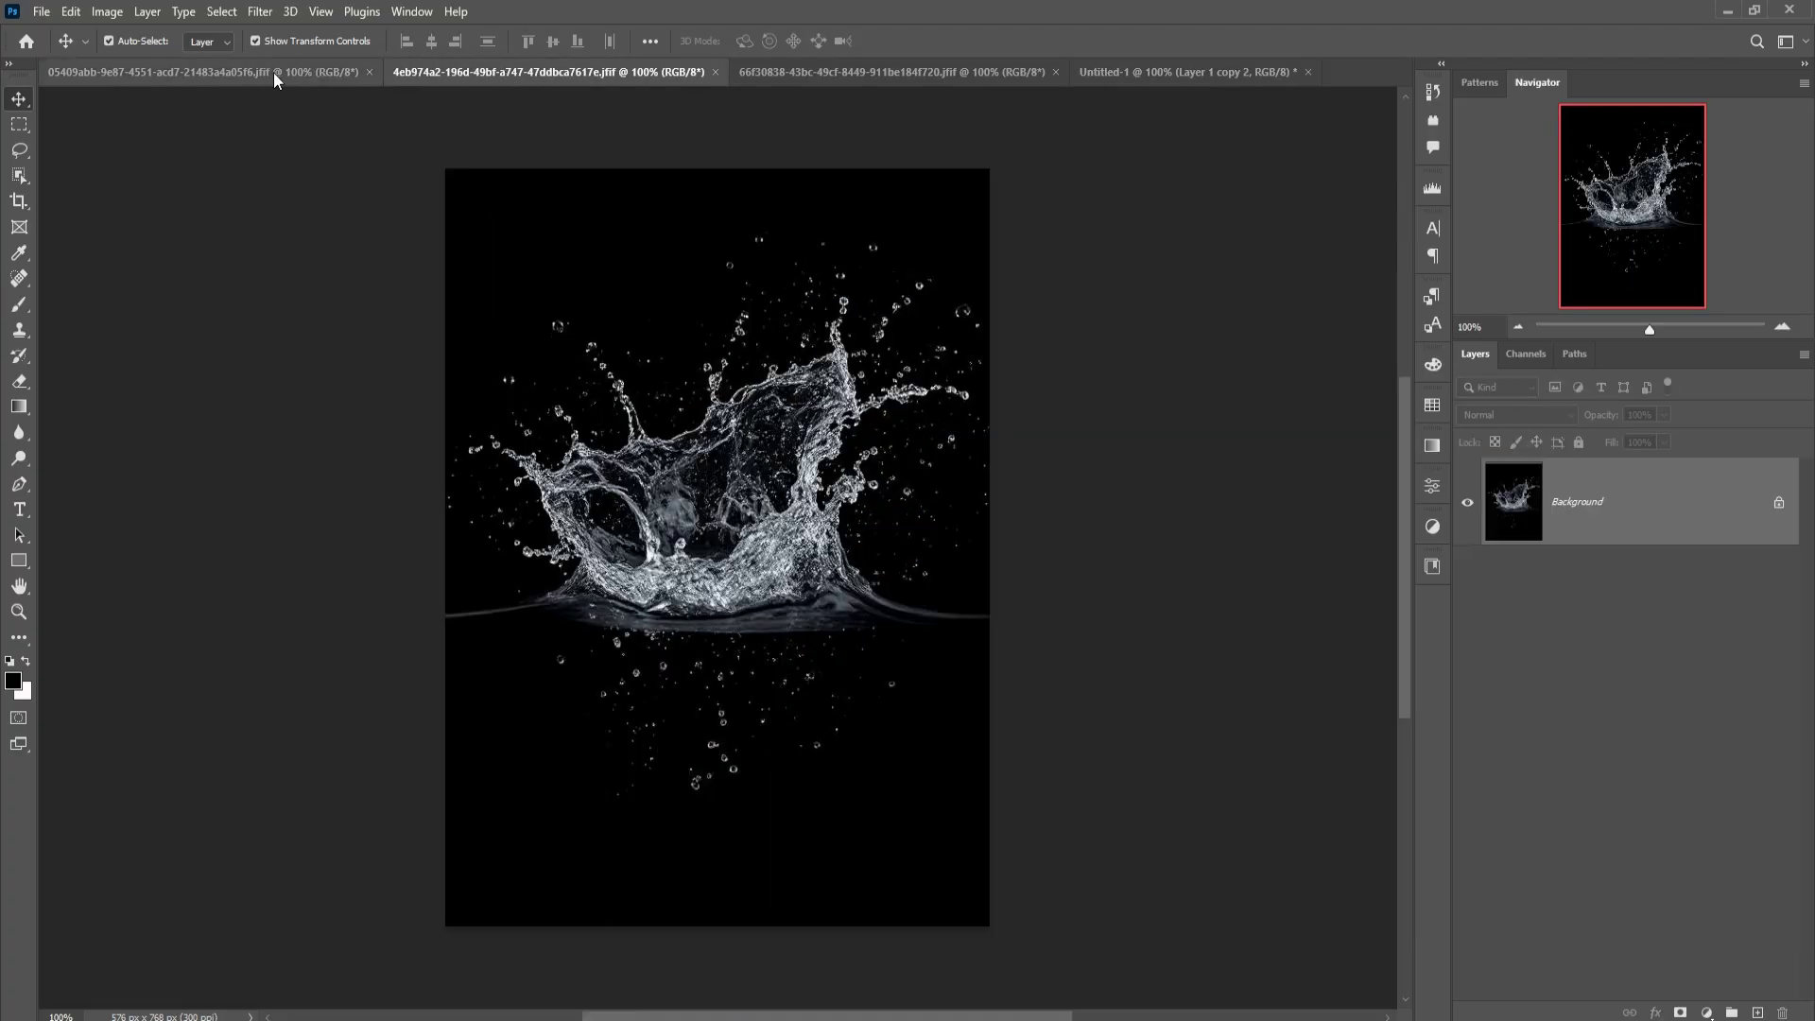
- Drag the tall water-splash photo into the Untitled-1 composite as a new layer
left_click(306, 72)
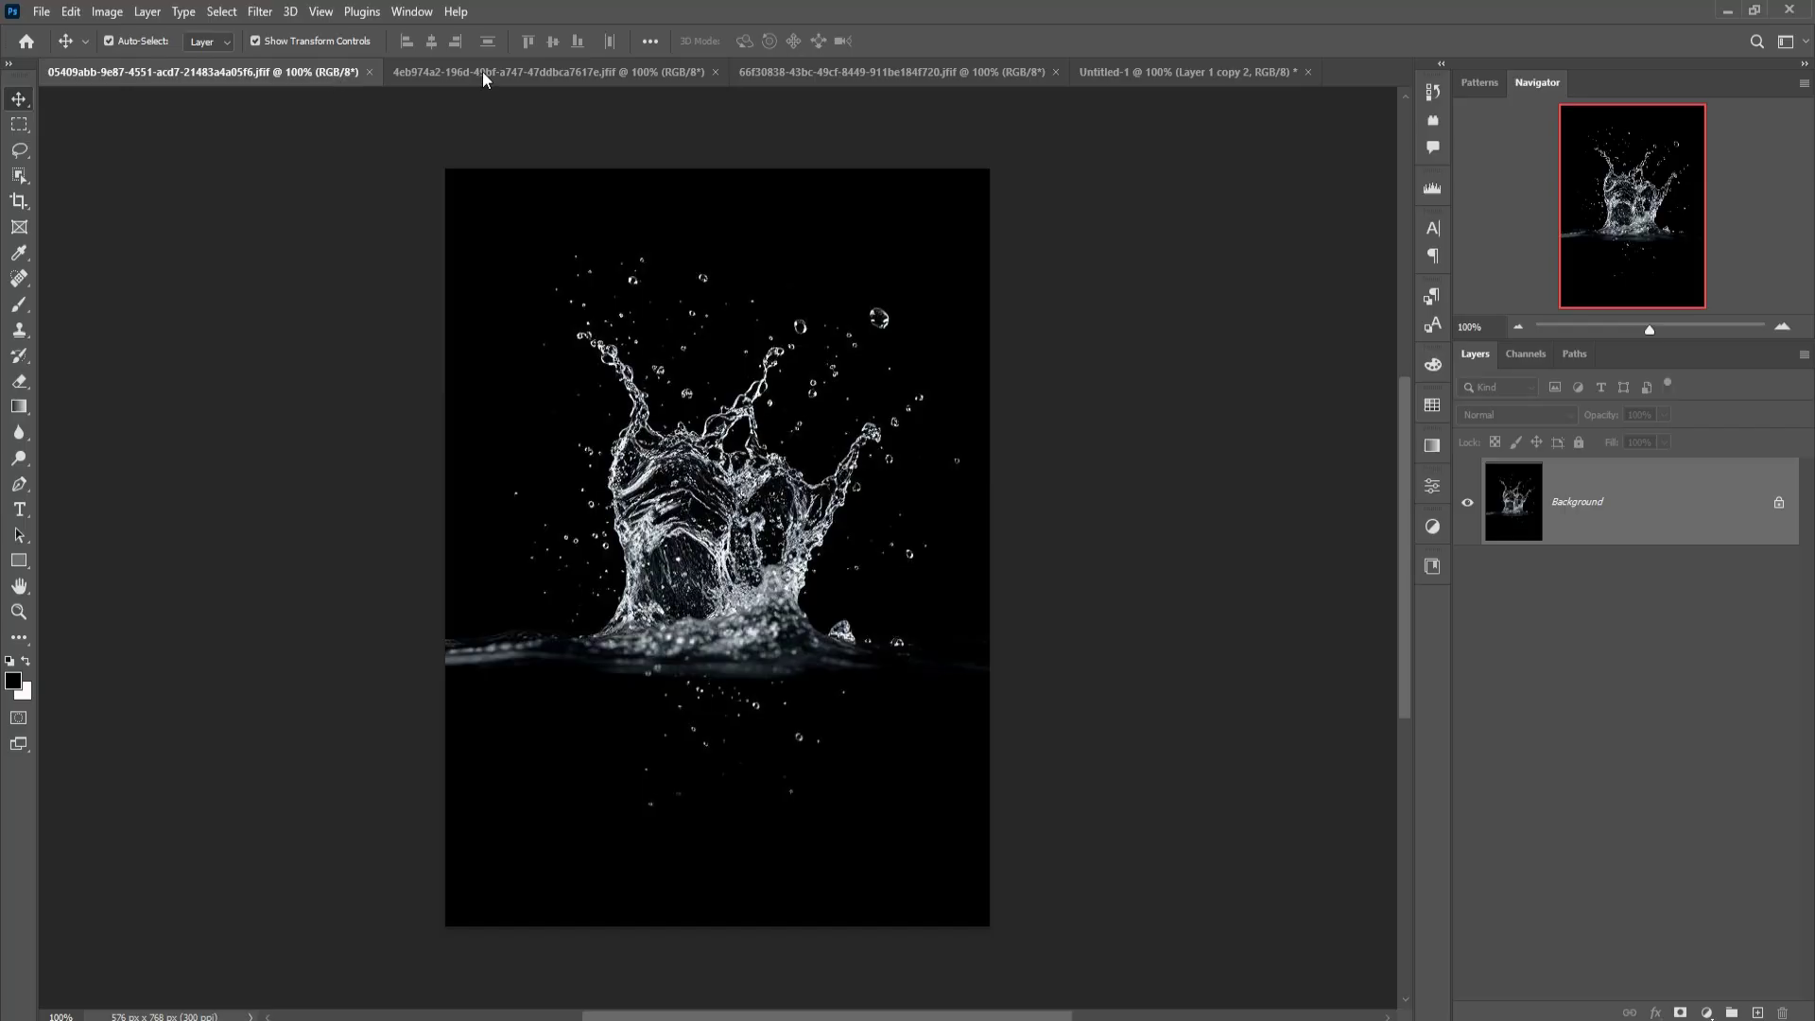
left_click(837, 75)
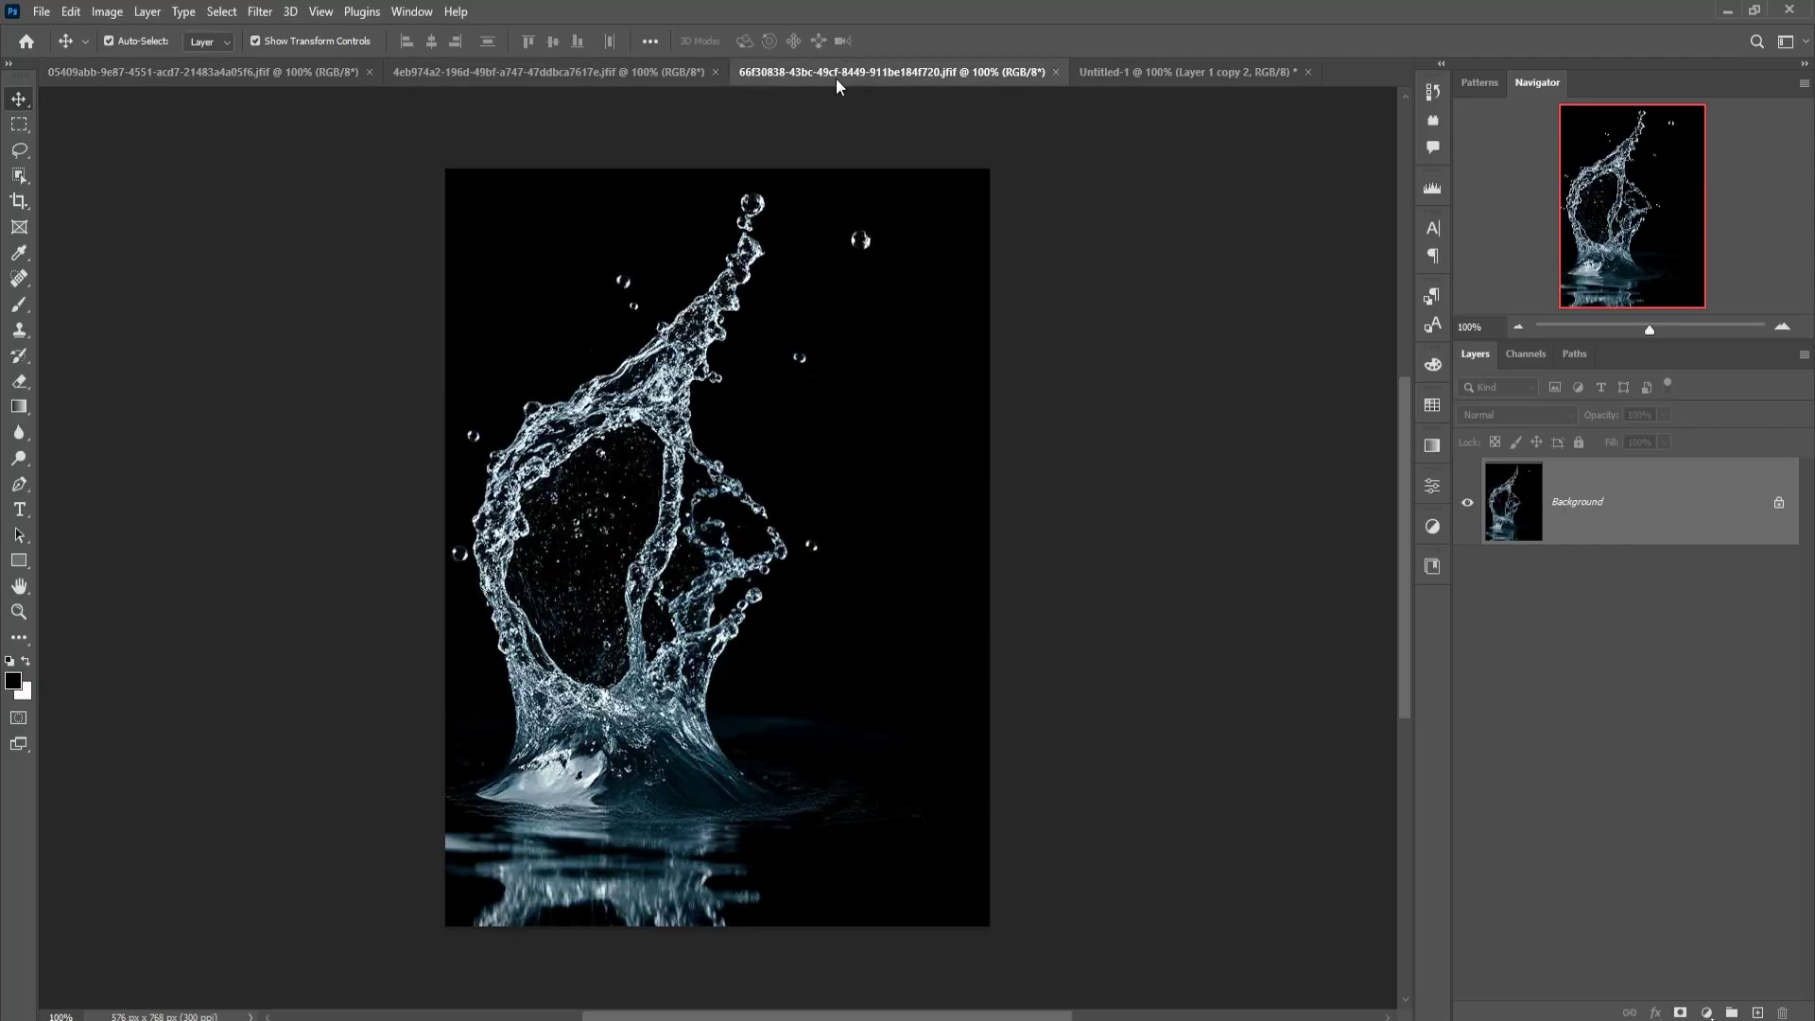
left_click_drag(837, 83, 836, 145)
left_click(835, 120)
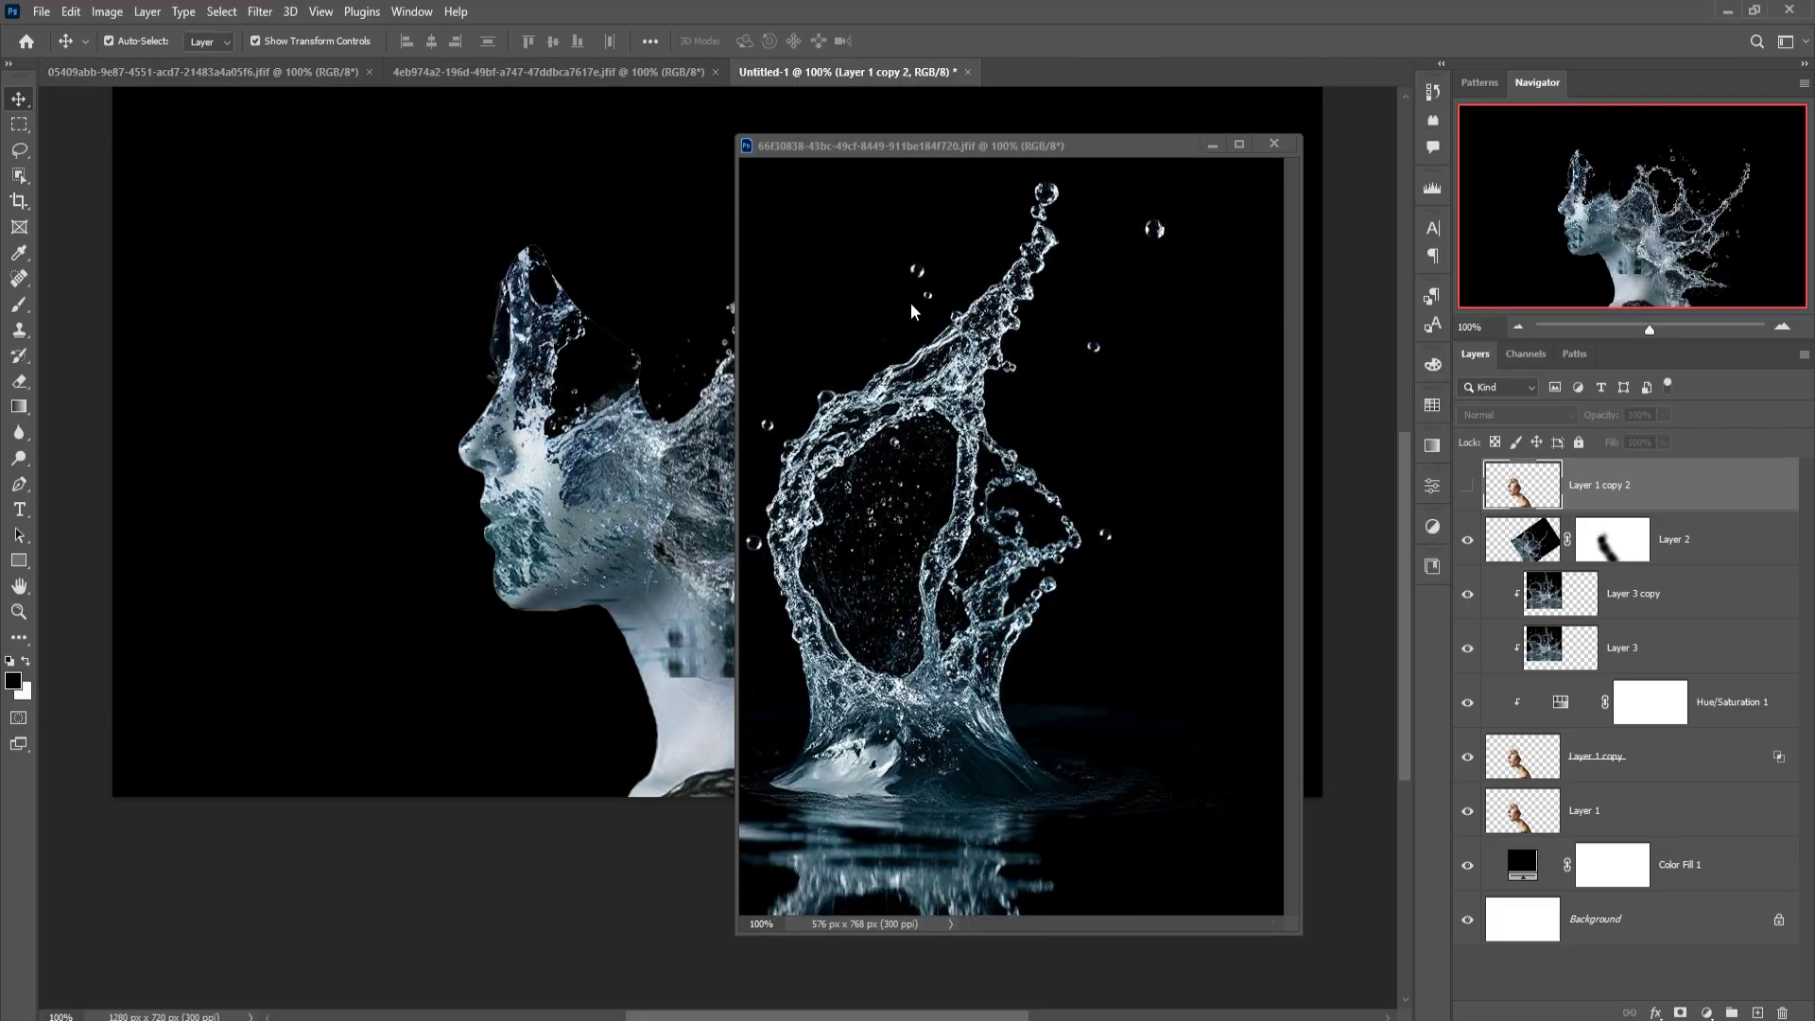
left_click(945, 397)
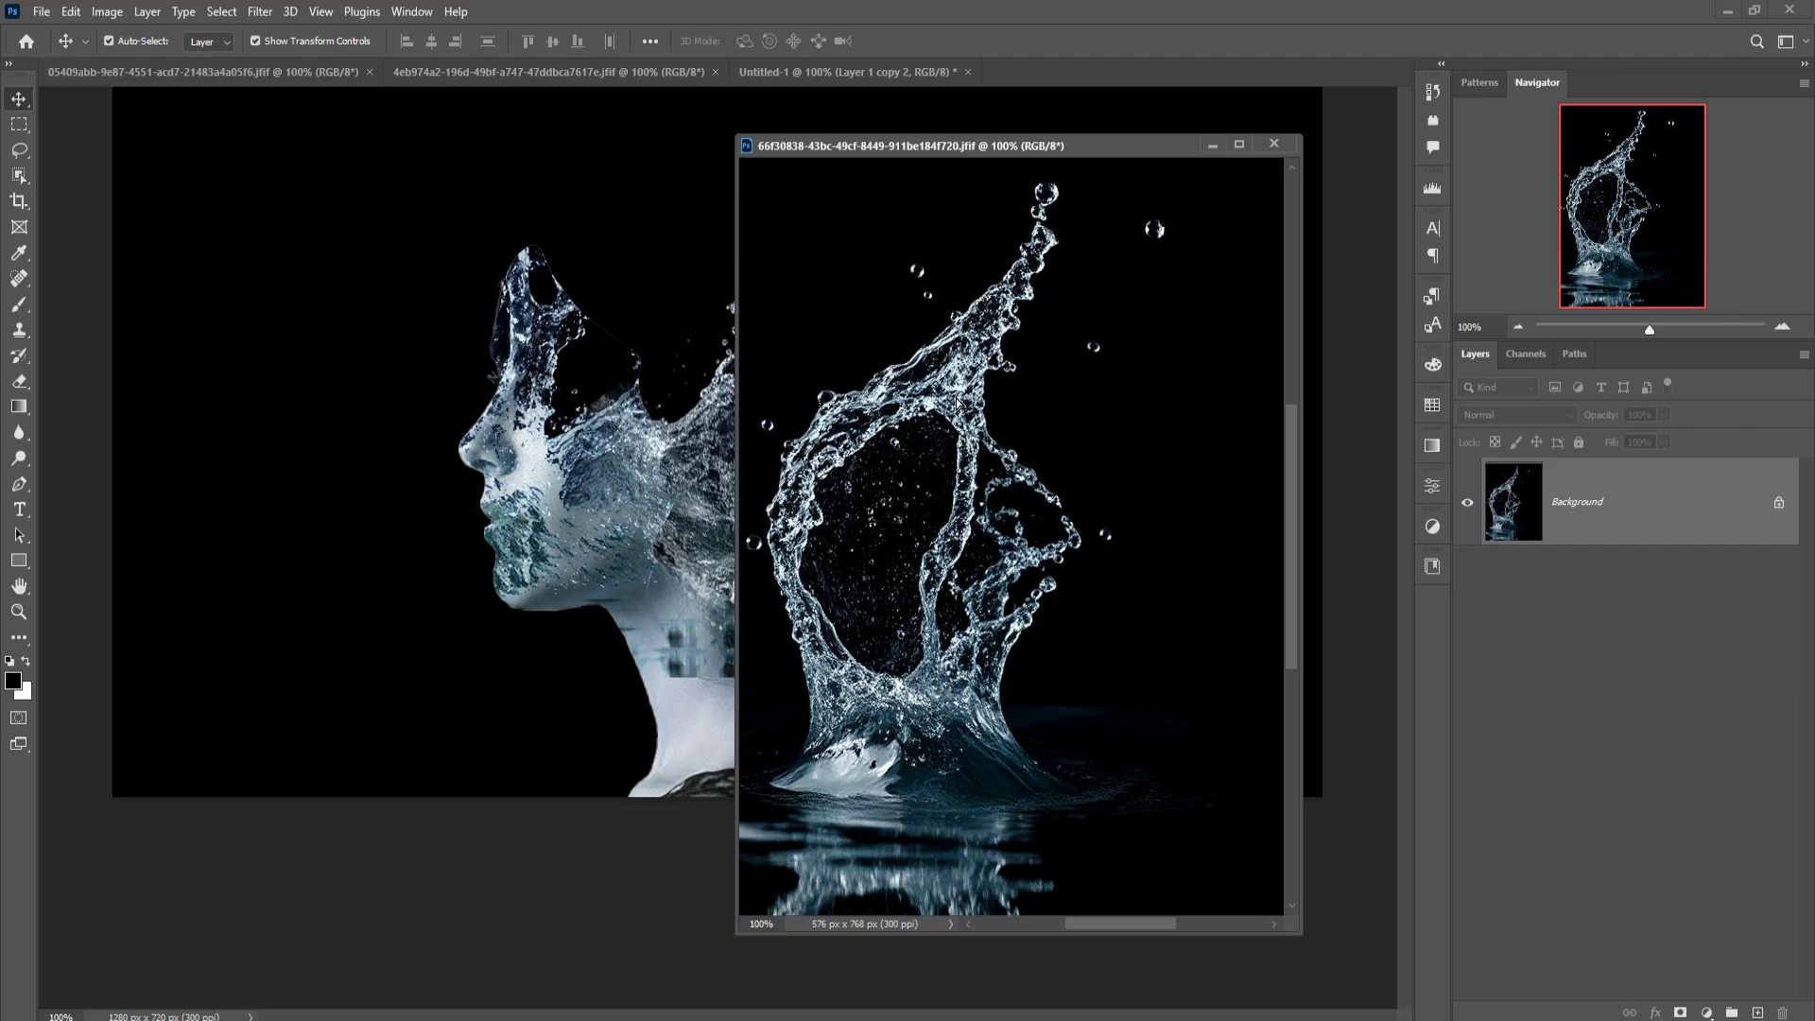
left_click_drag(957, 402, 699, 331)
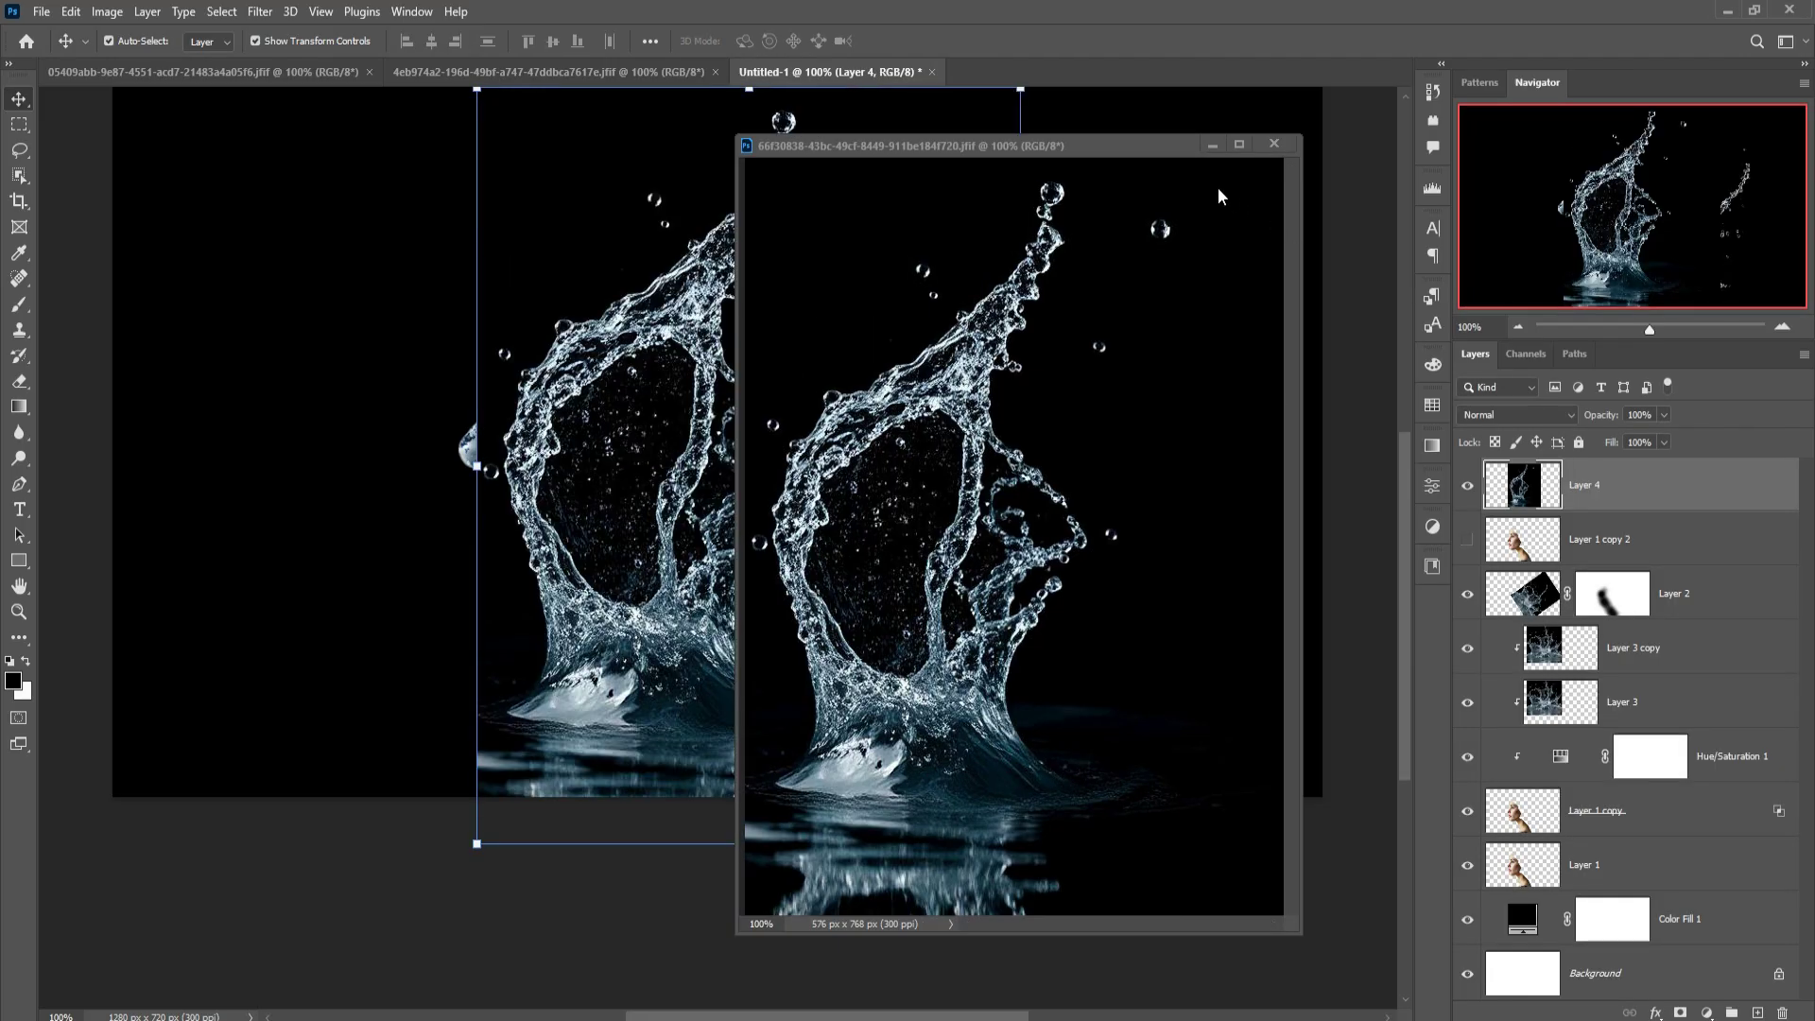
left_click(1211, 156)
left_click(1212, 145)
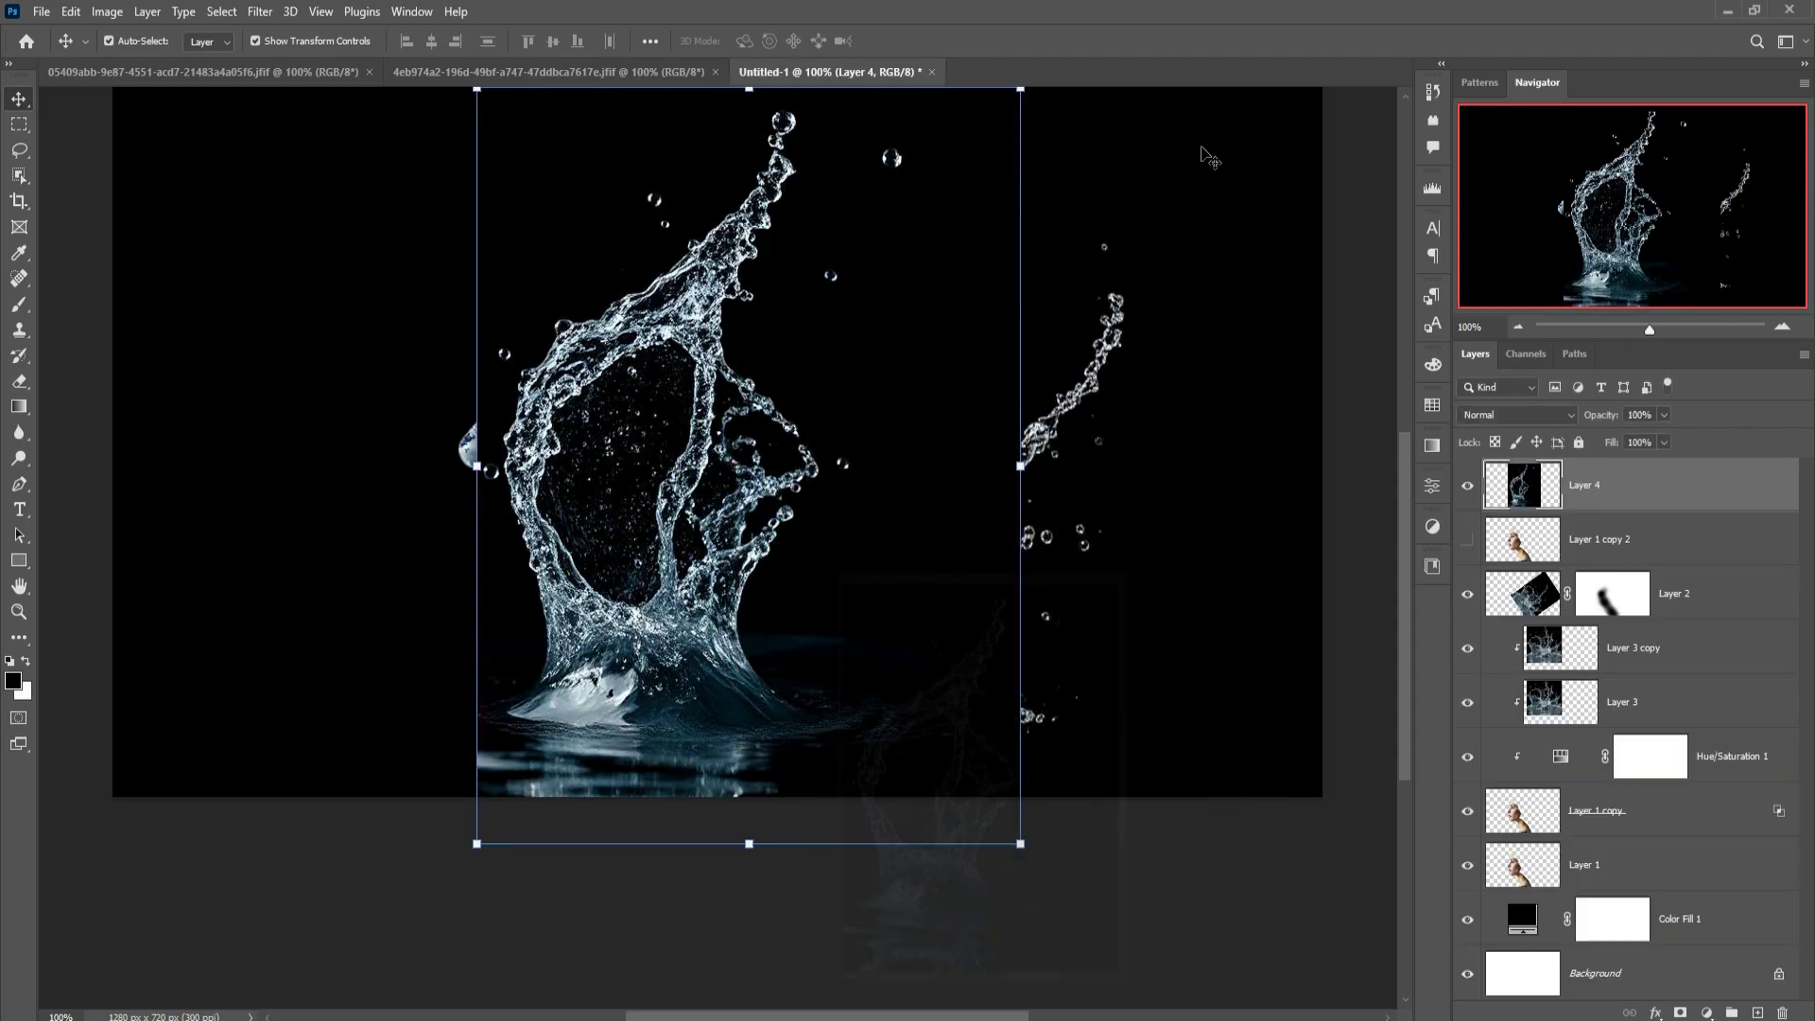
- Scale the new Layer 4 to about 63% and rotate it roughly 33° over the forehead
mouse_move(1017, 89)
left_mouse_down()
mouse_move(830, 366)
mouse_move(1029, 514)
mouse_move(1022, 489)
left_mouse_up()
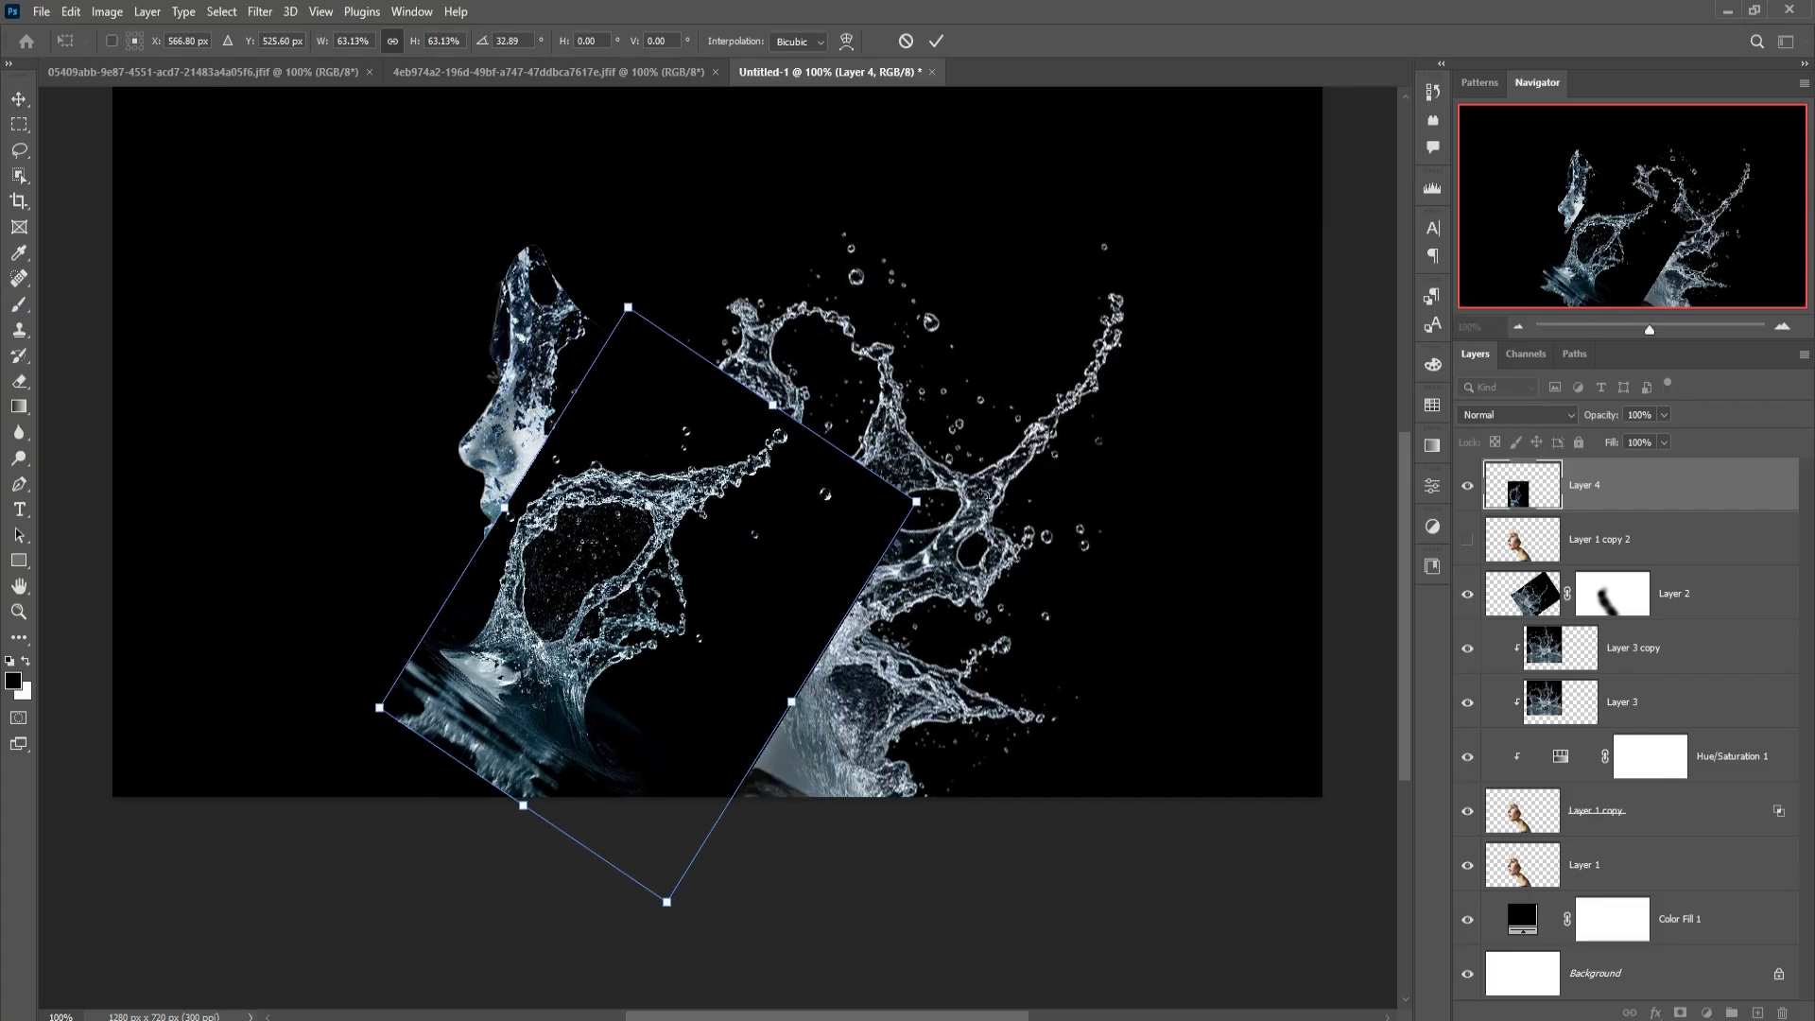
left_click_drag(661, 541, 681, 270)
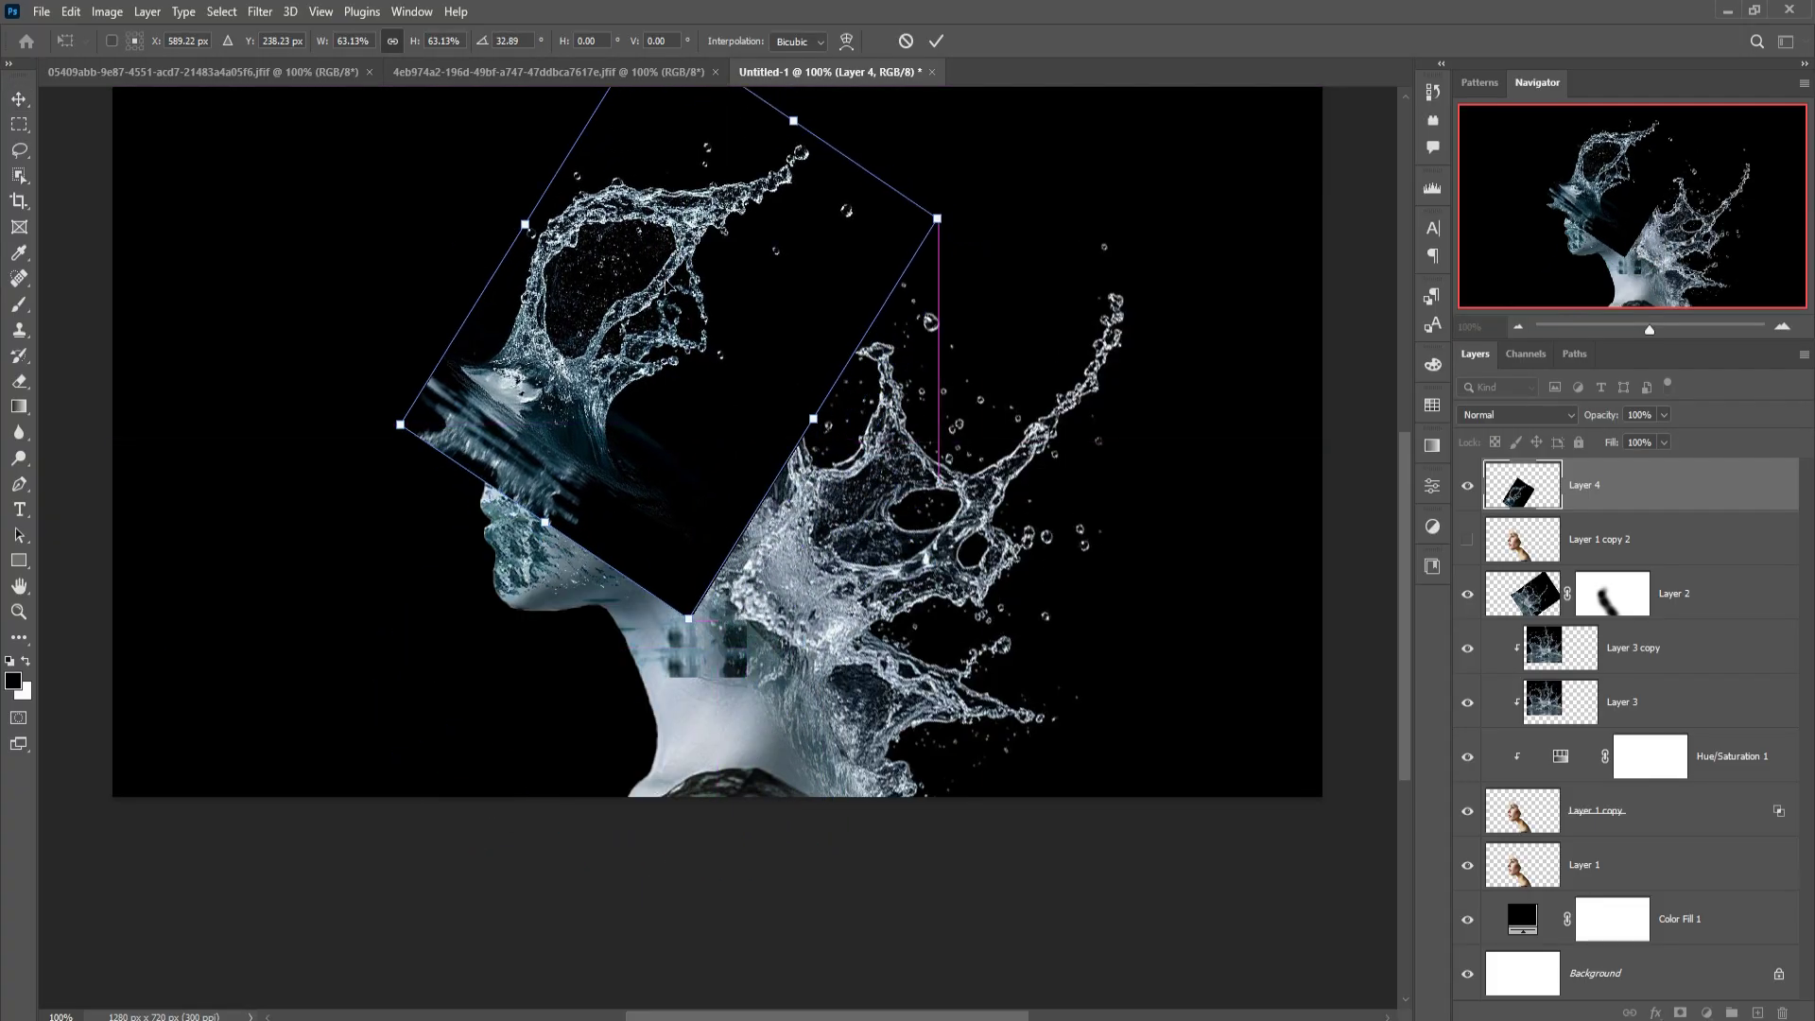
left_click(936, 41)
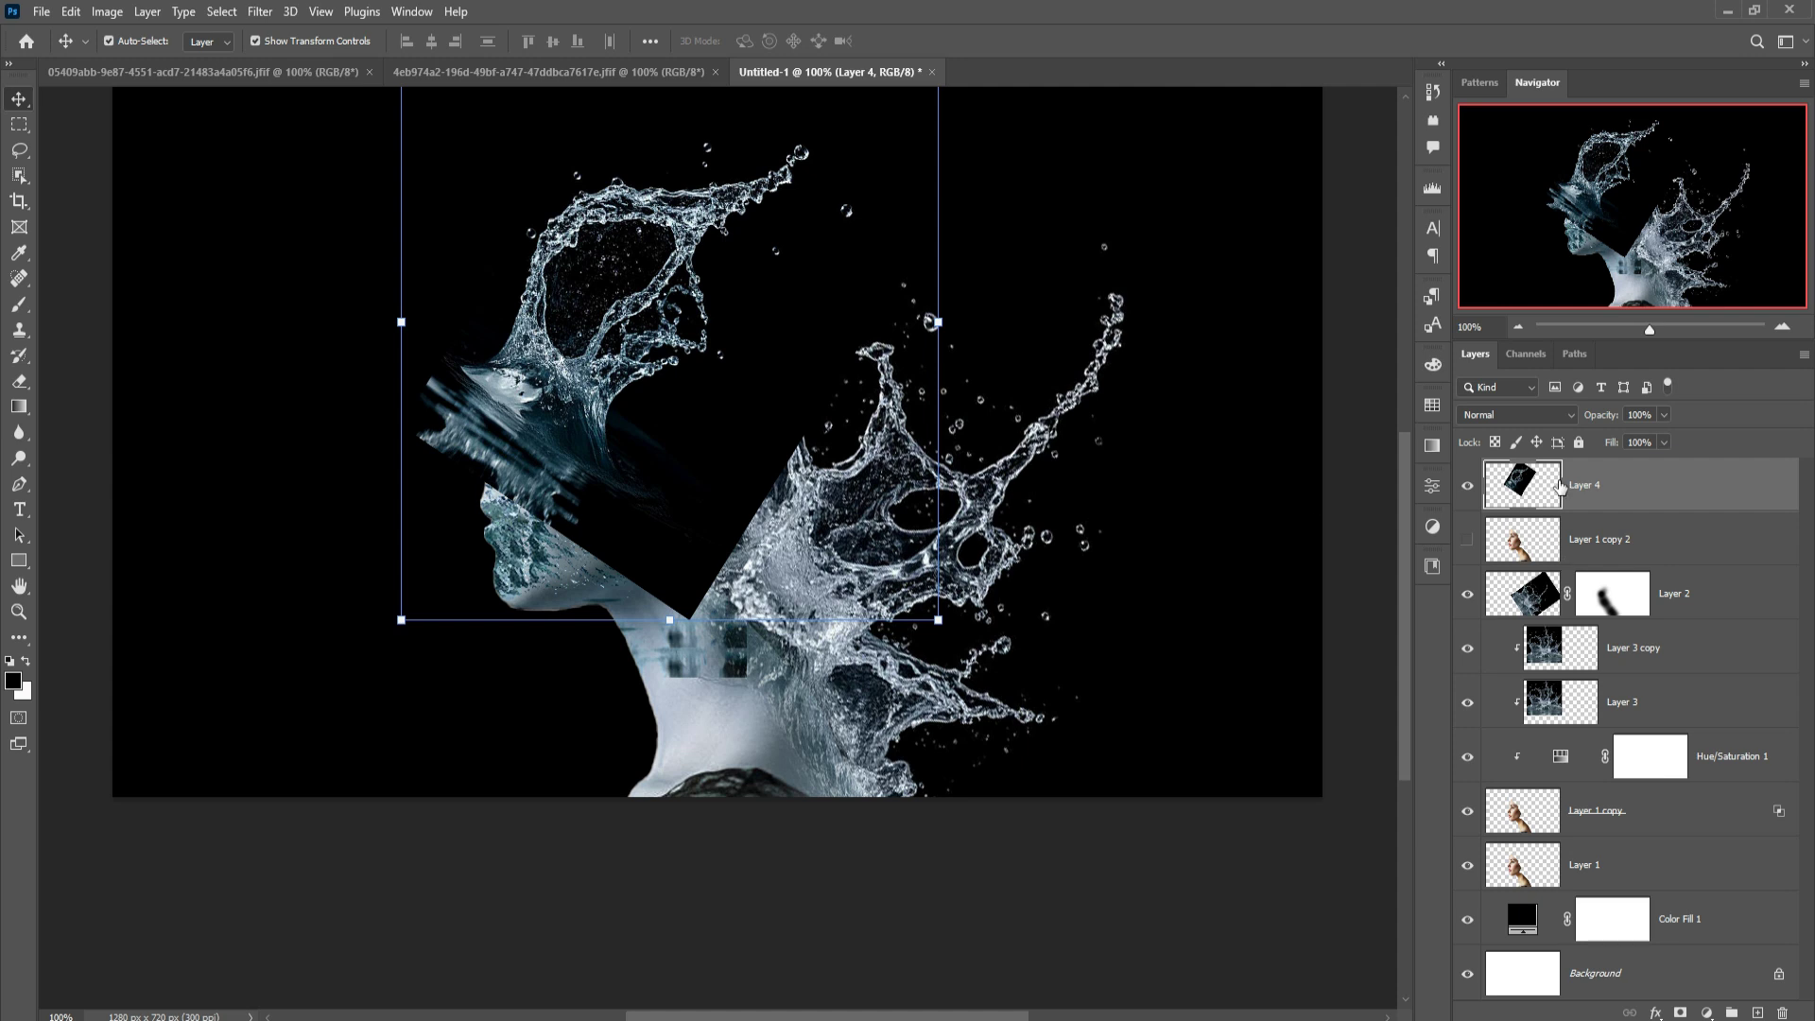
- Set Layer 4 to Screen mode and enlarge it to about 127%, shifted up-left
left_click(1571, 431)
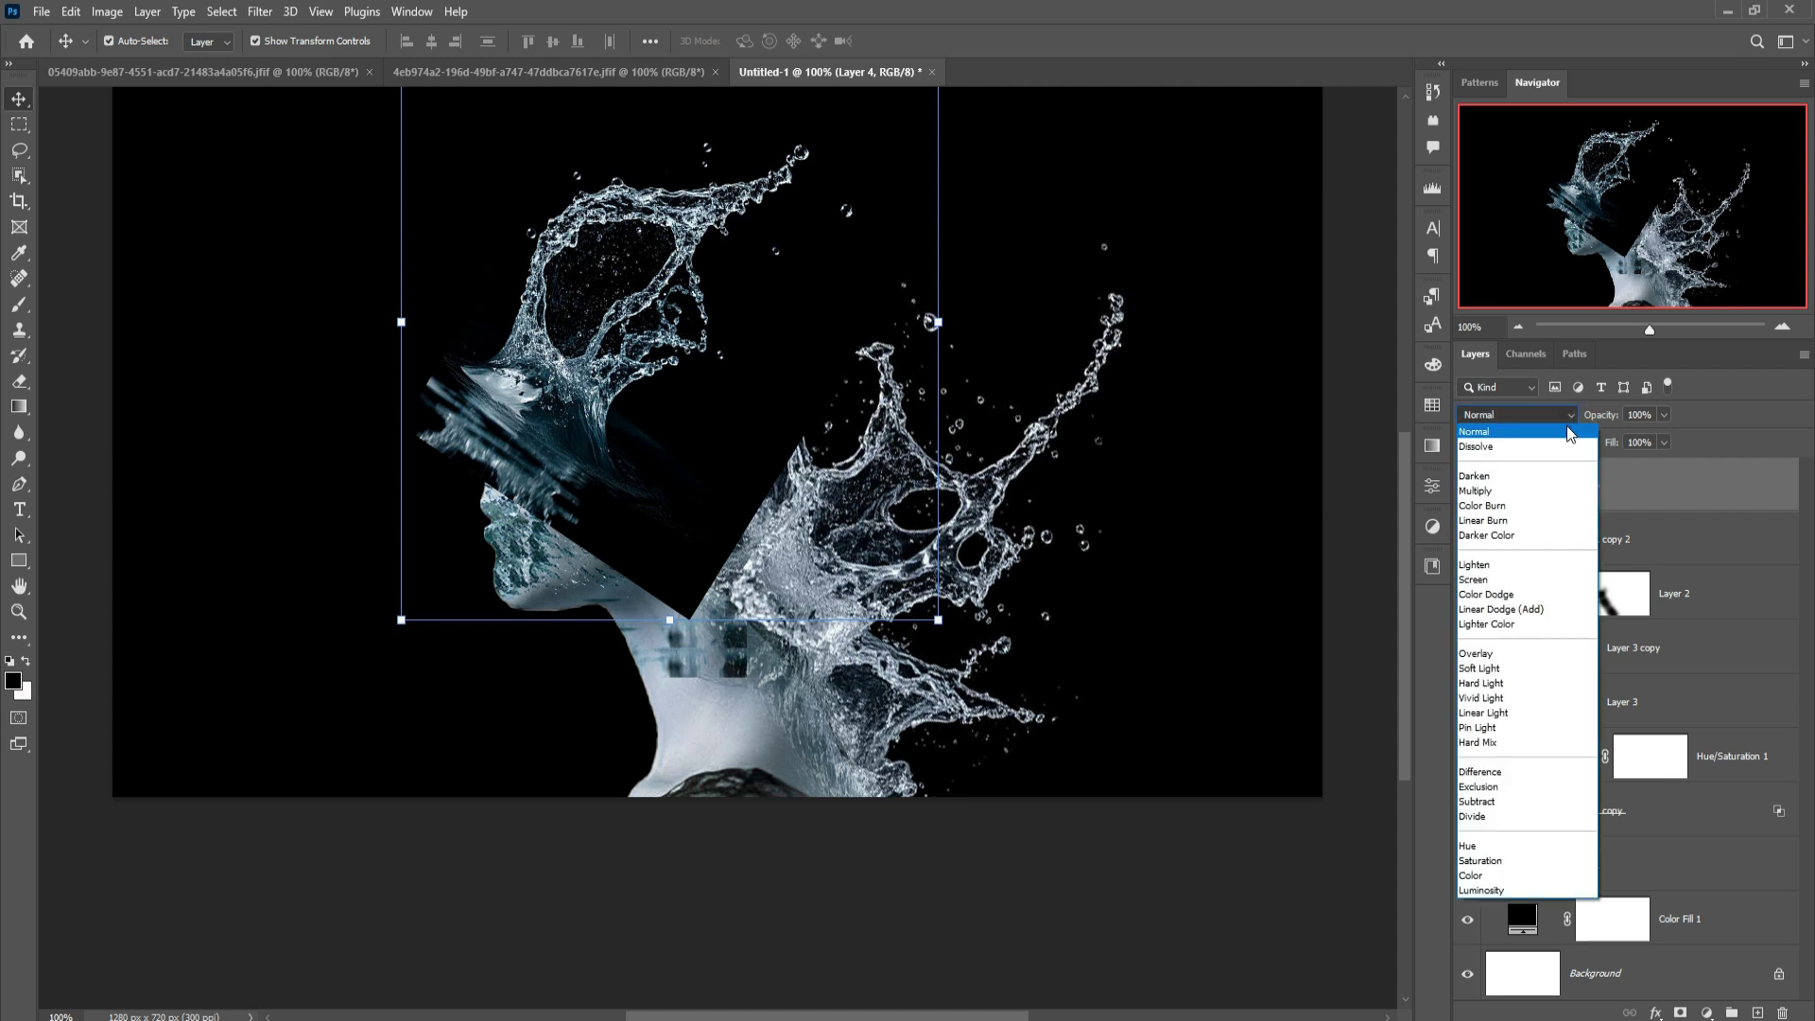
left_click(1509, 586)
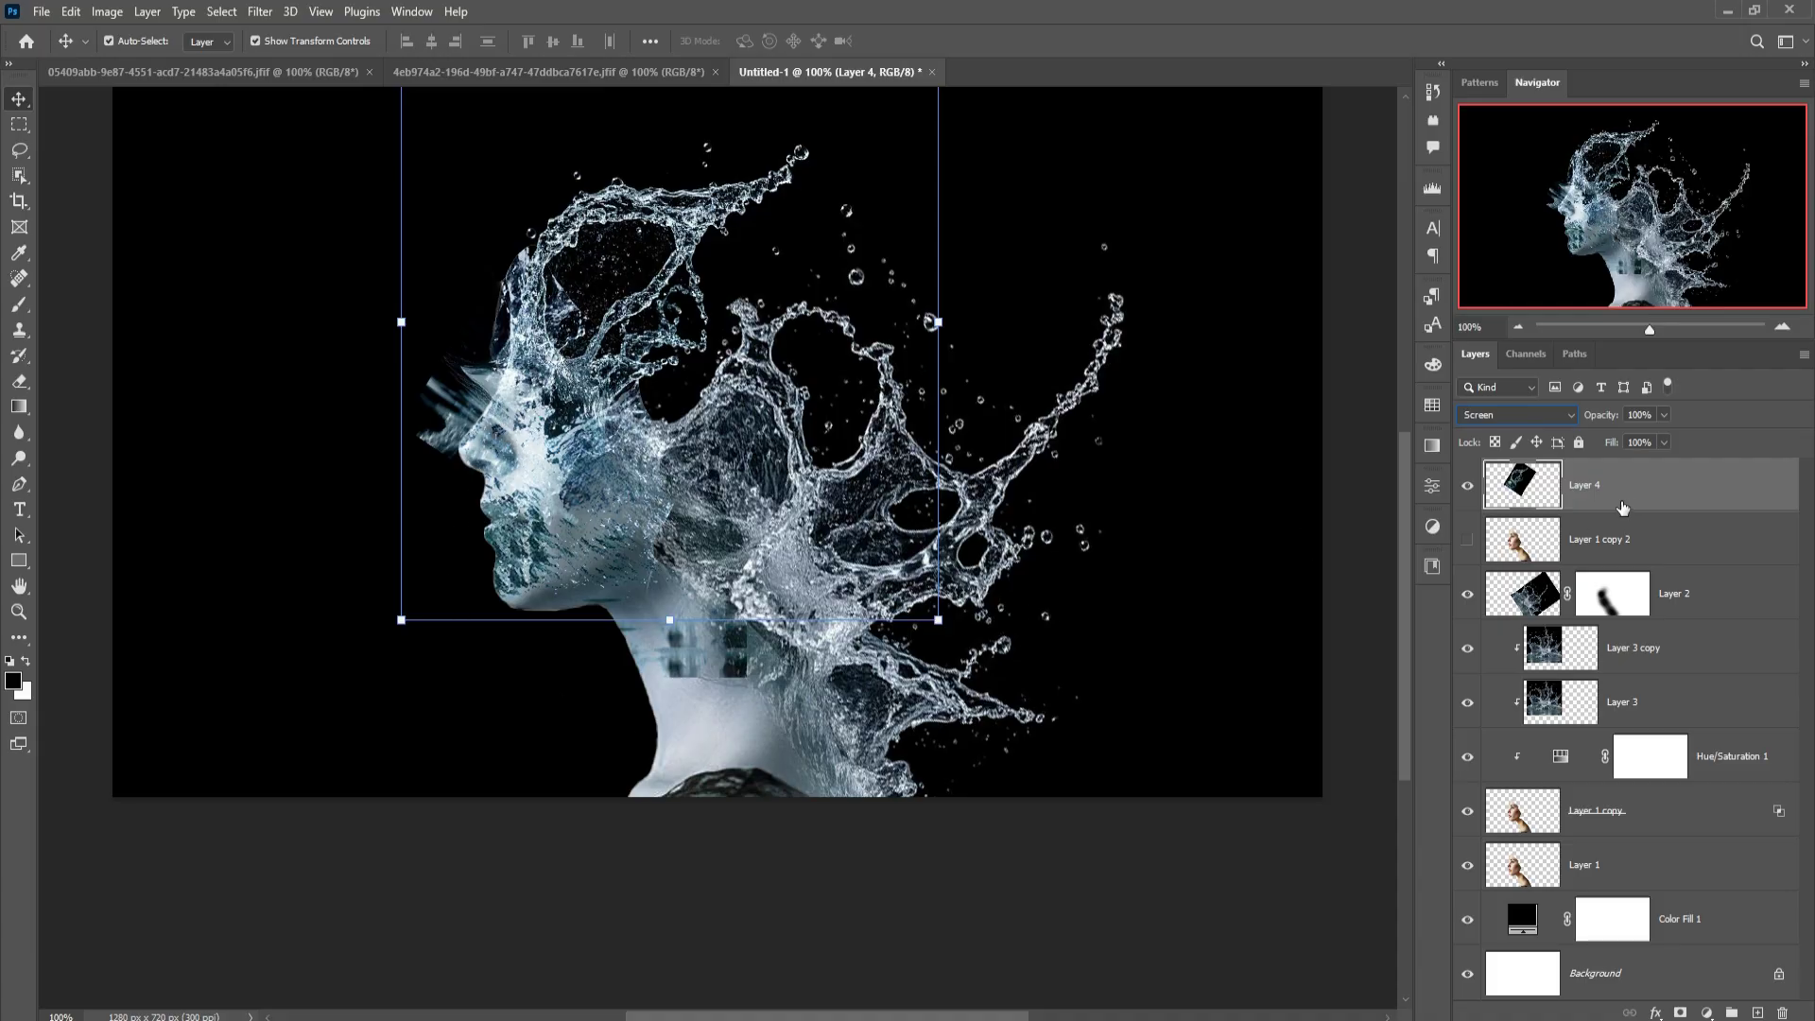
left_click_drag(938, 322, 1085, 321)
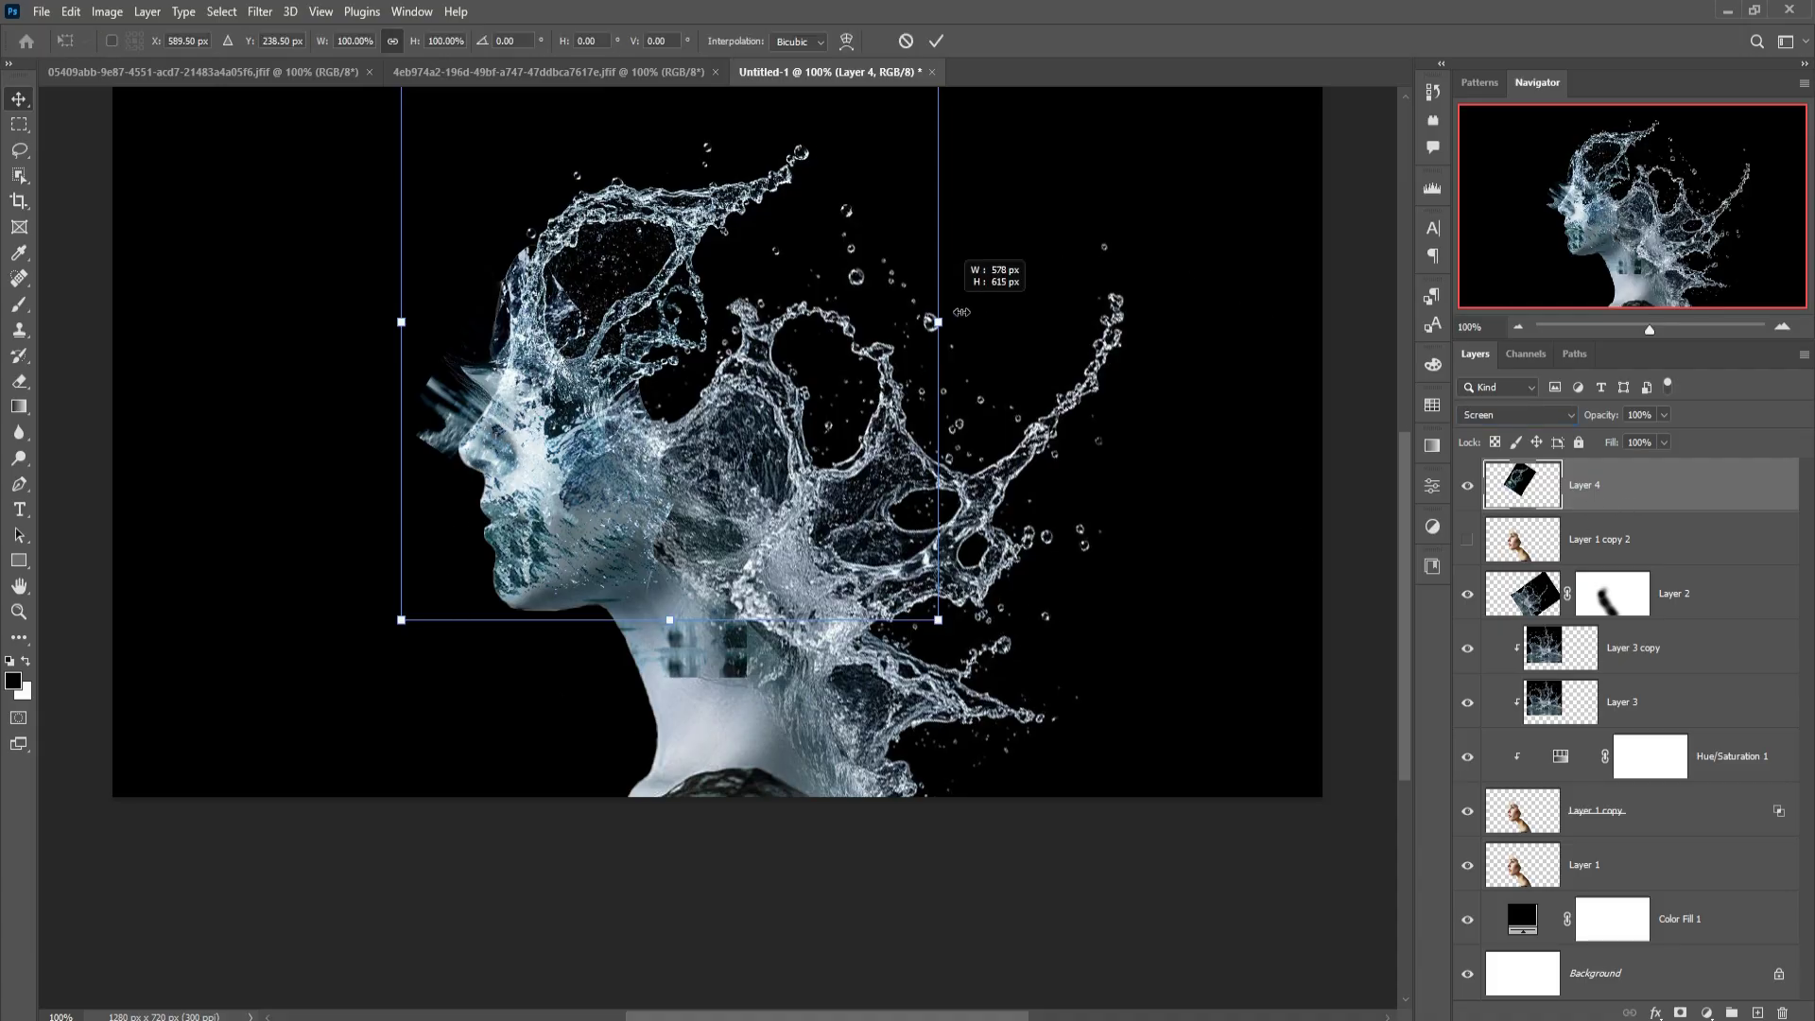
left_click_drag(1003, 370, 979, 342)
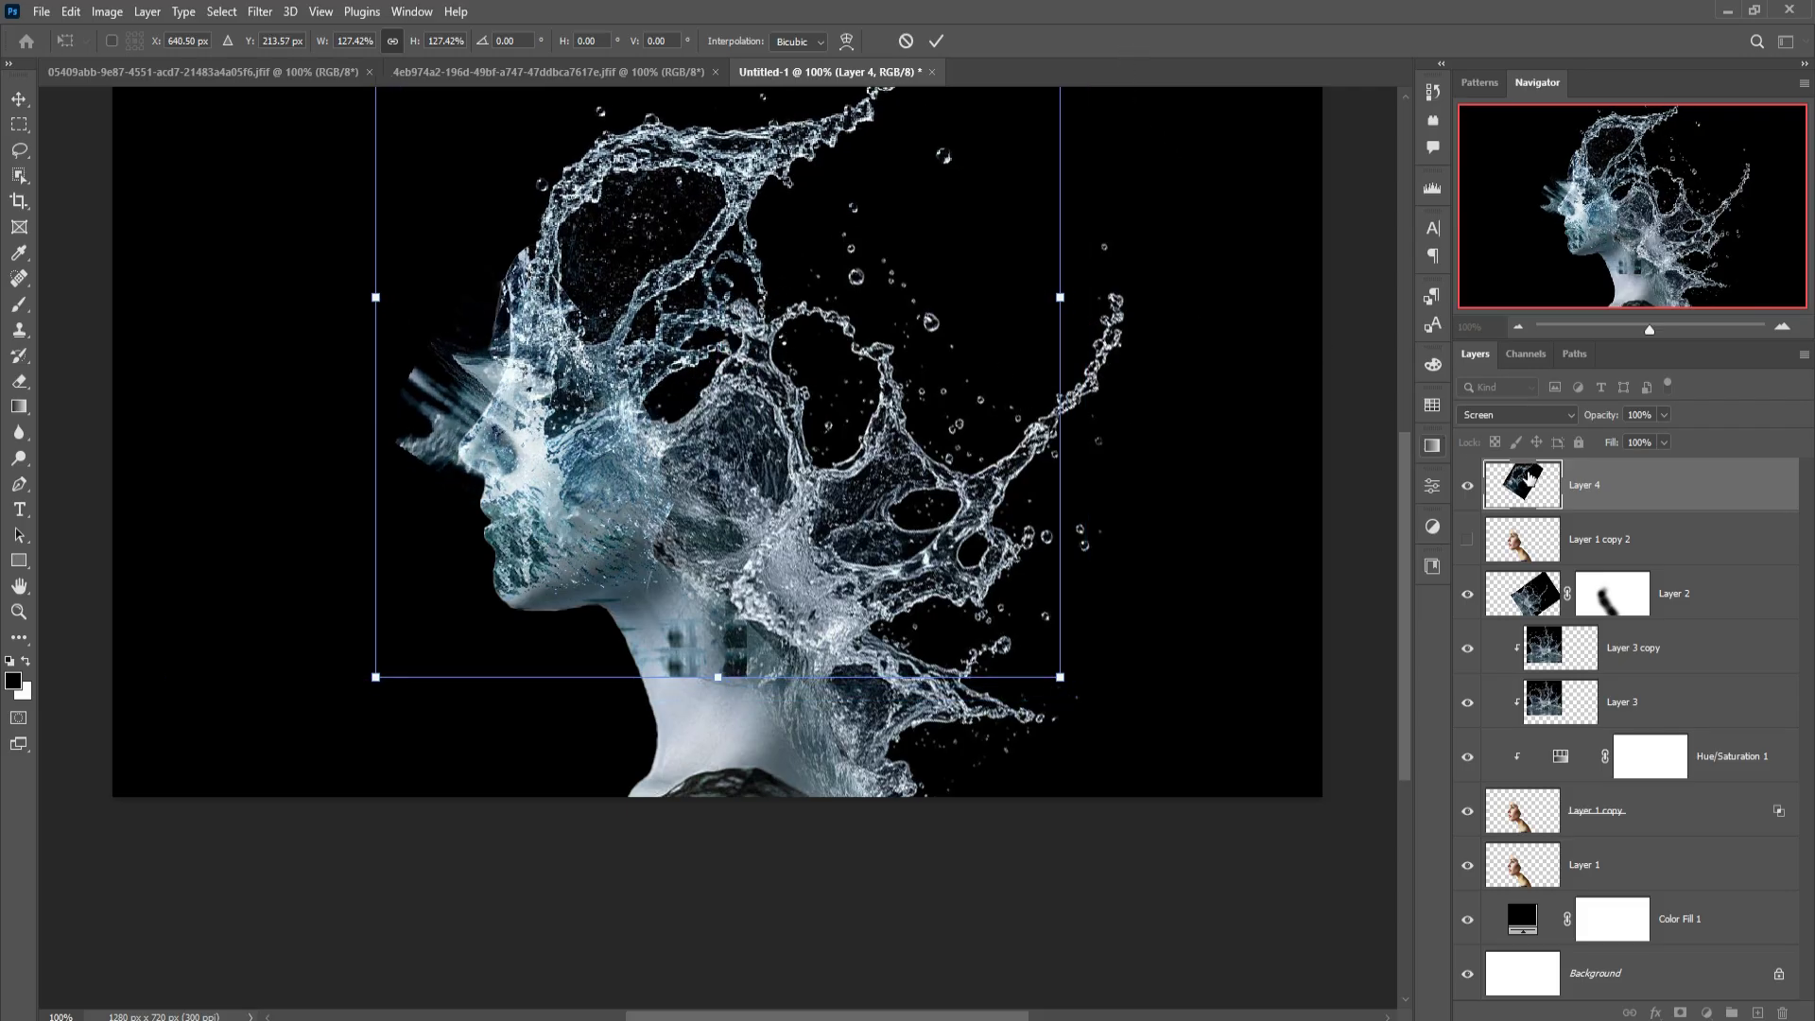
key("Return")
- Mask Layer 4 and paint out the streaks in front of the face with a 75% opacity brush
left_click(1681, 1013)
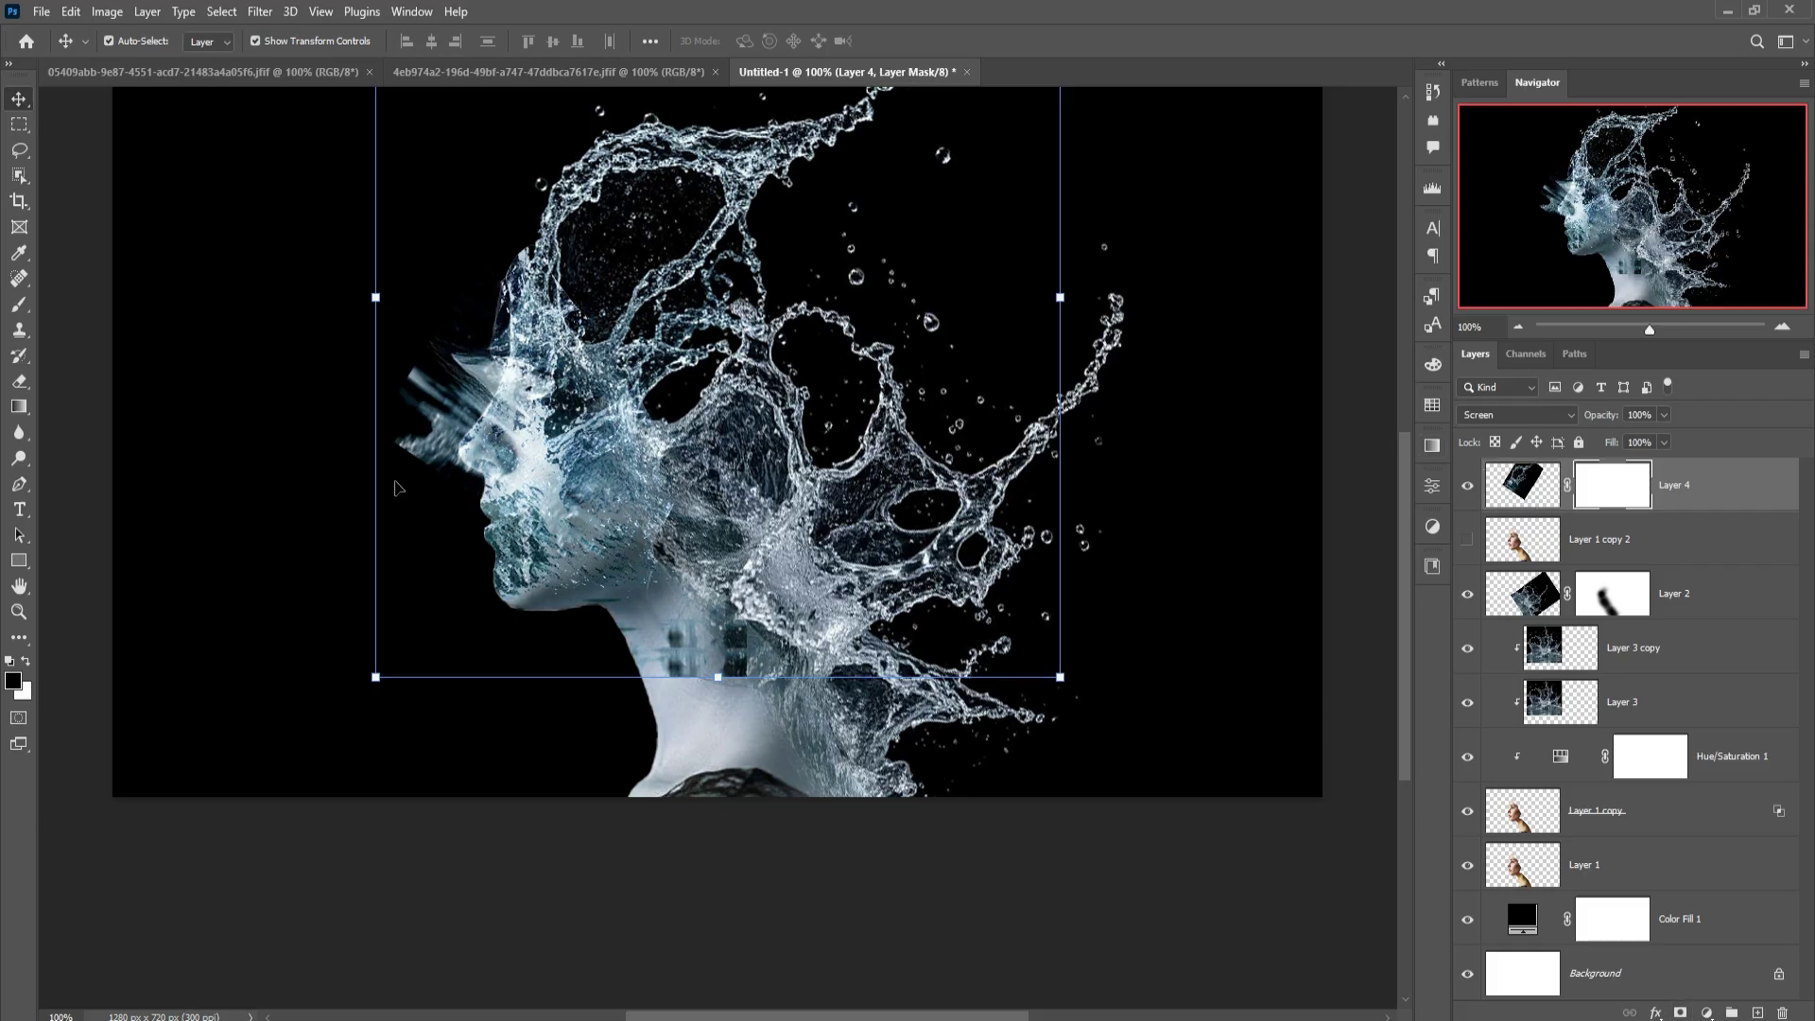
left_click(18, 303)
left_click_drag(489, 410, 463, 382)
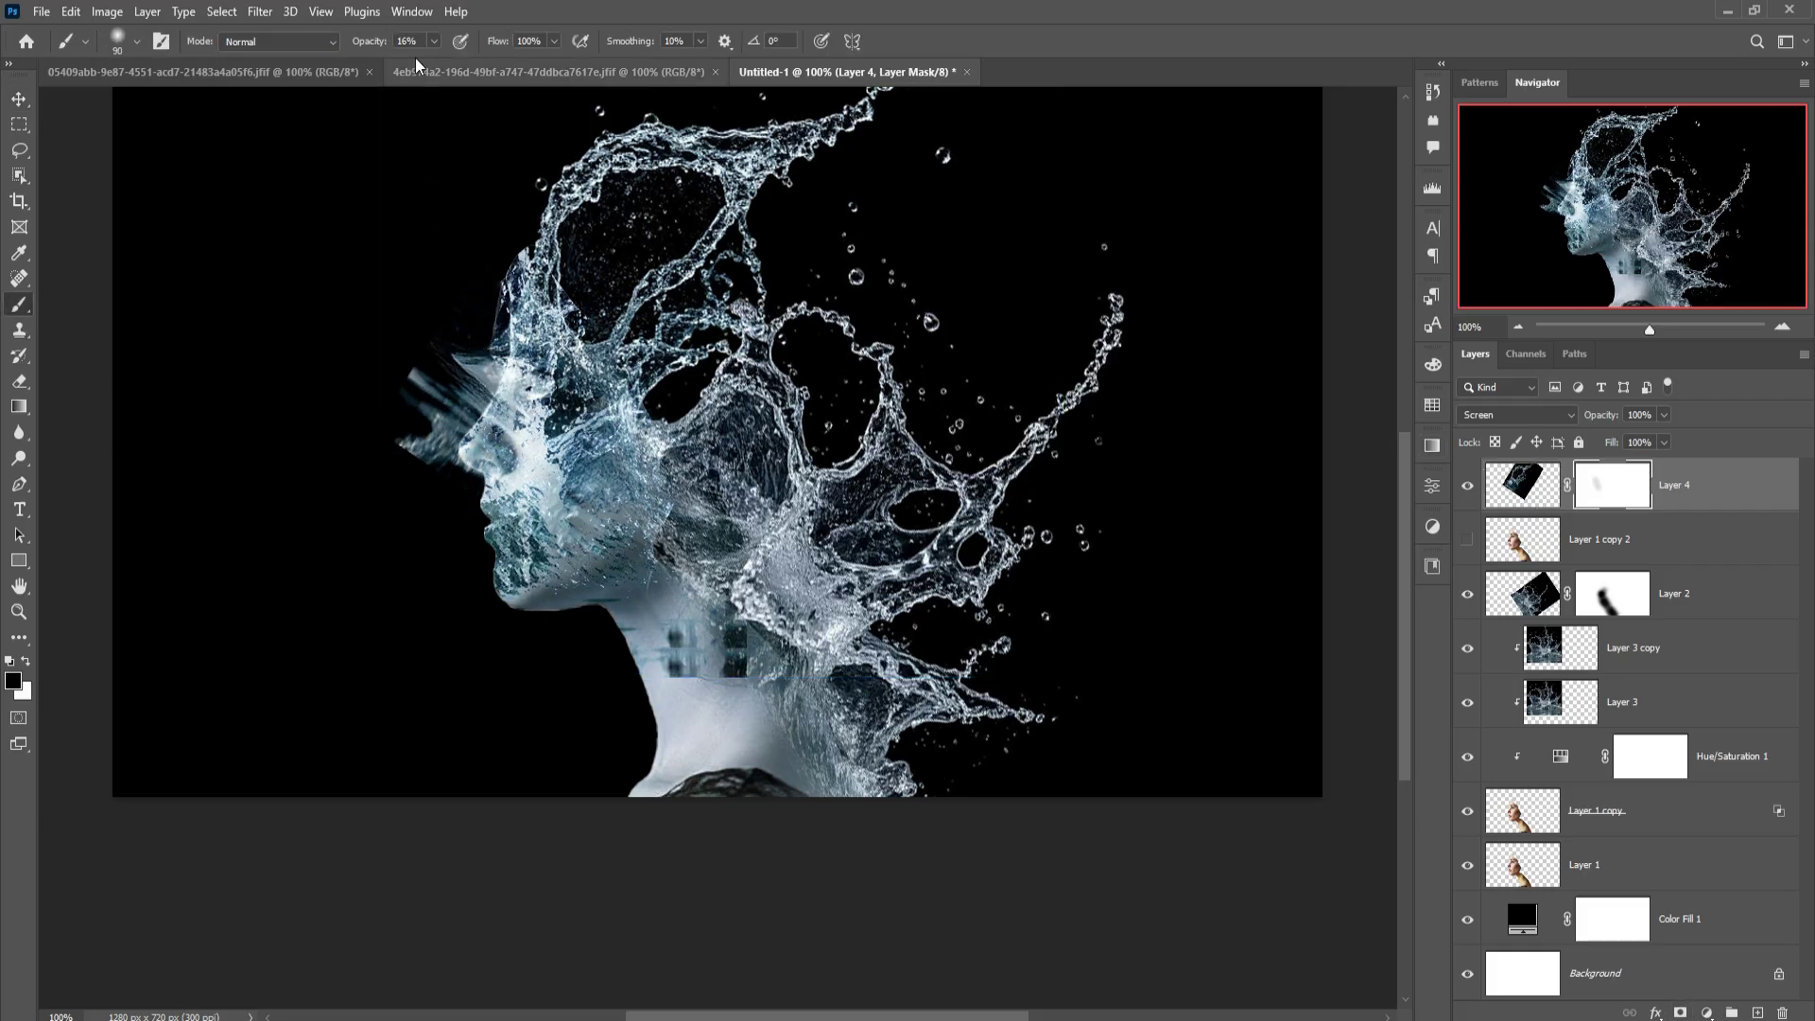
left_click(434, 41)
left_click_drag(436, 65, 486, 64)
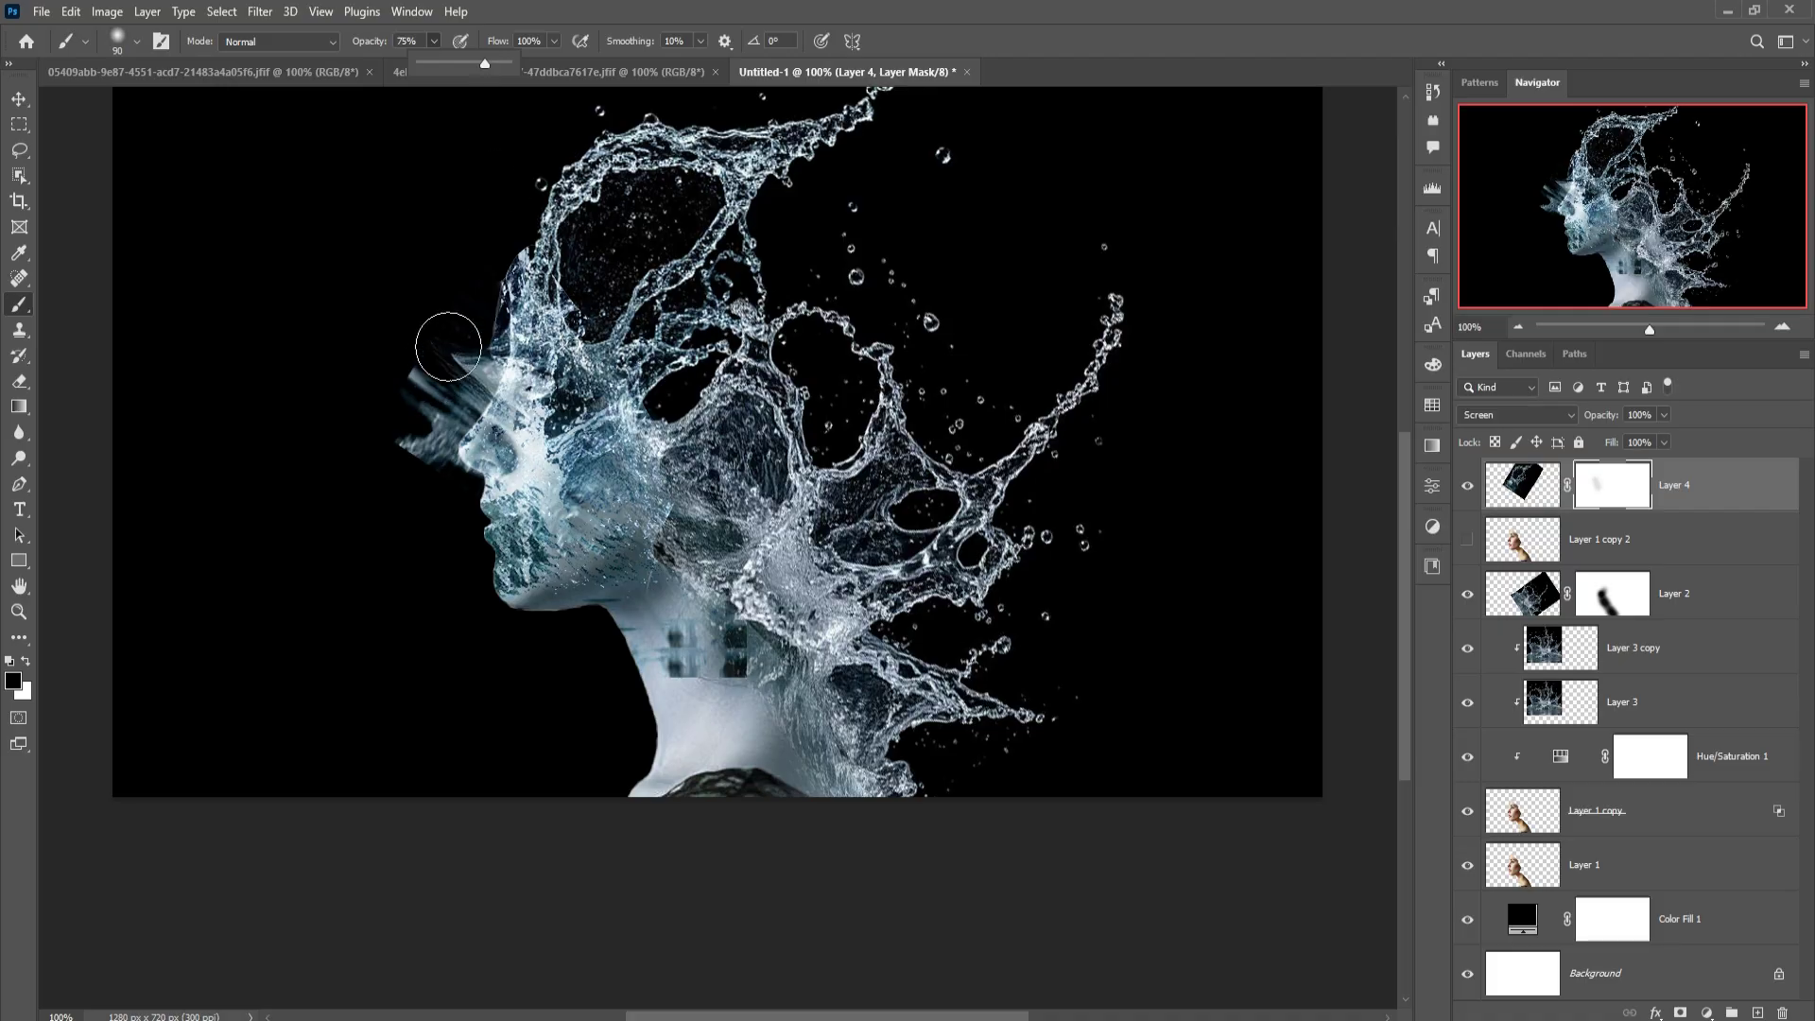
mouse_move(426, 357)
left_mouse_down()
mouse_move(501, 452)
mouse_move(511, 417)
mouse_move(433, 546)
mouse_move(646, 600)
left_mouse_up()
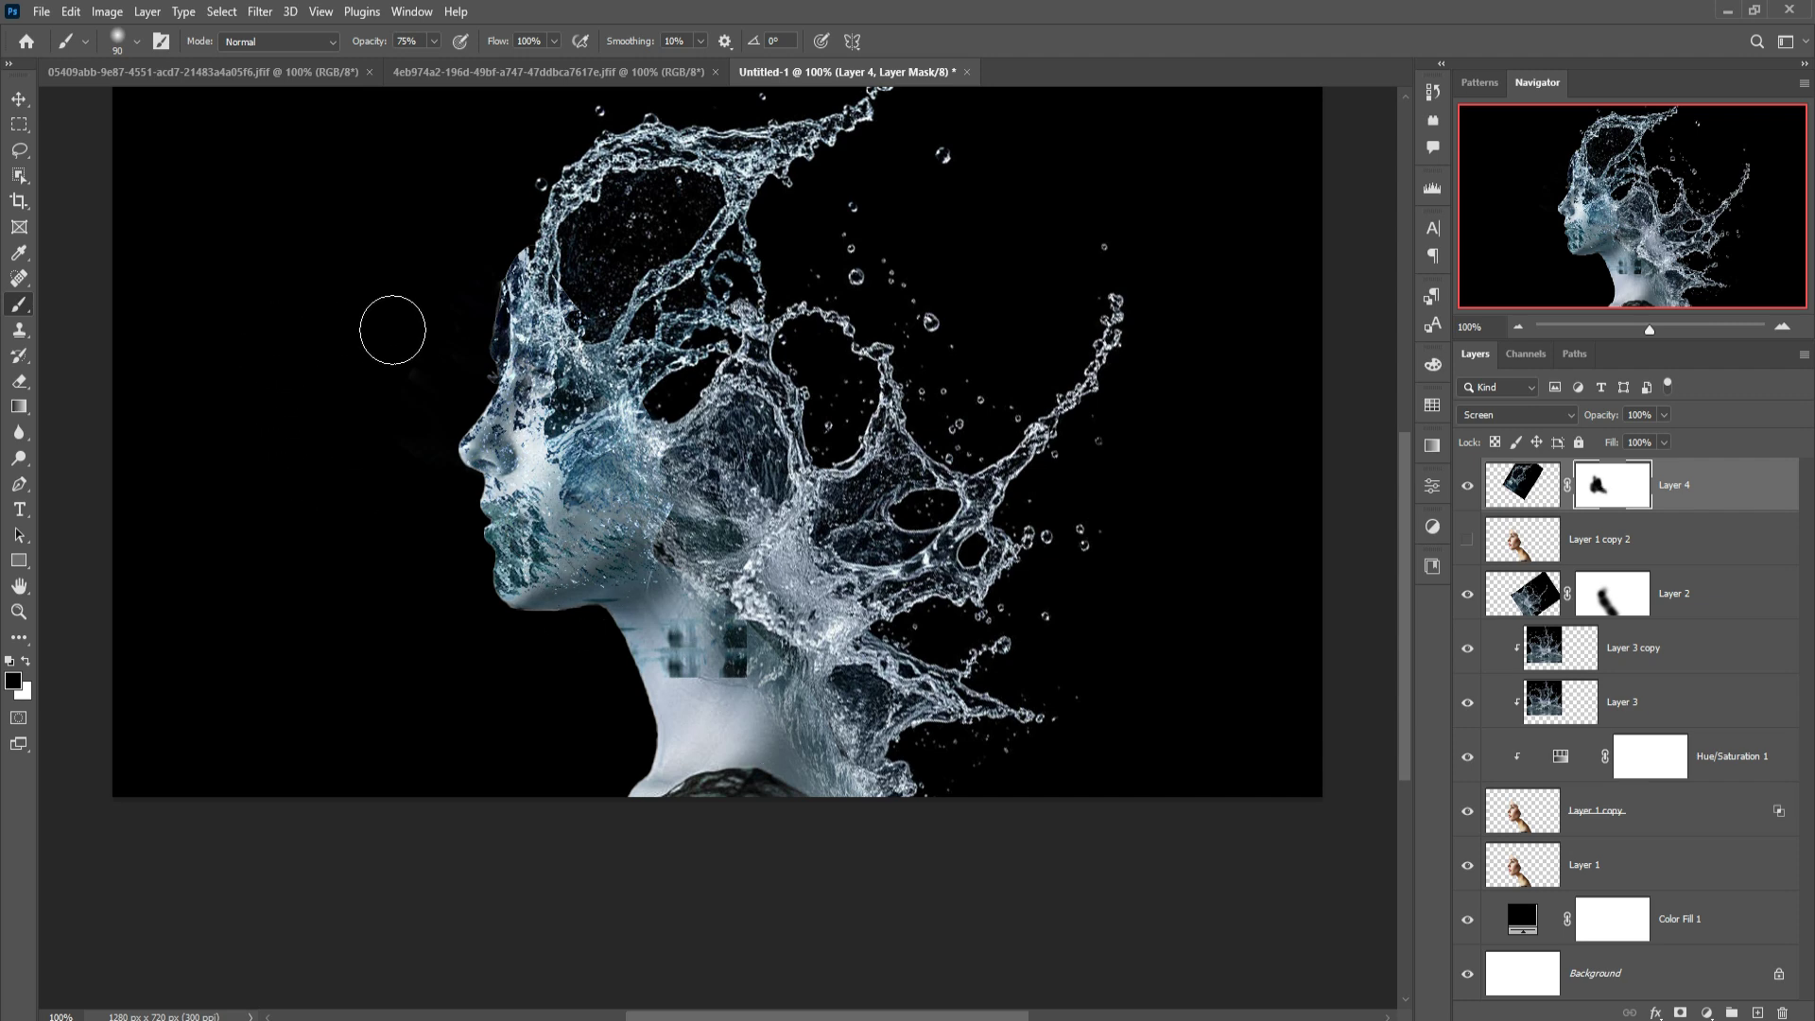
left_click(18, 99)
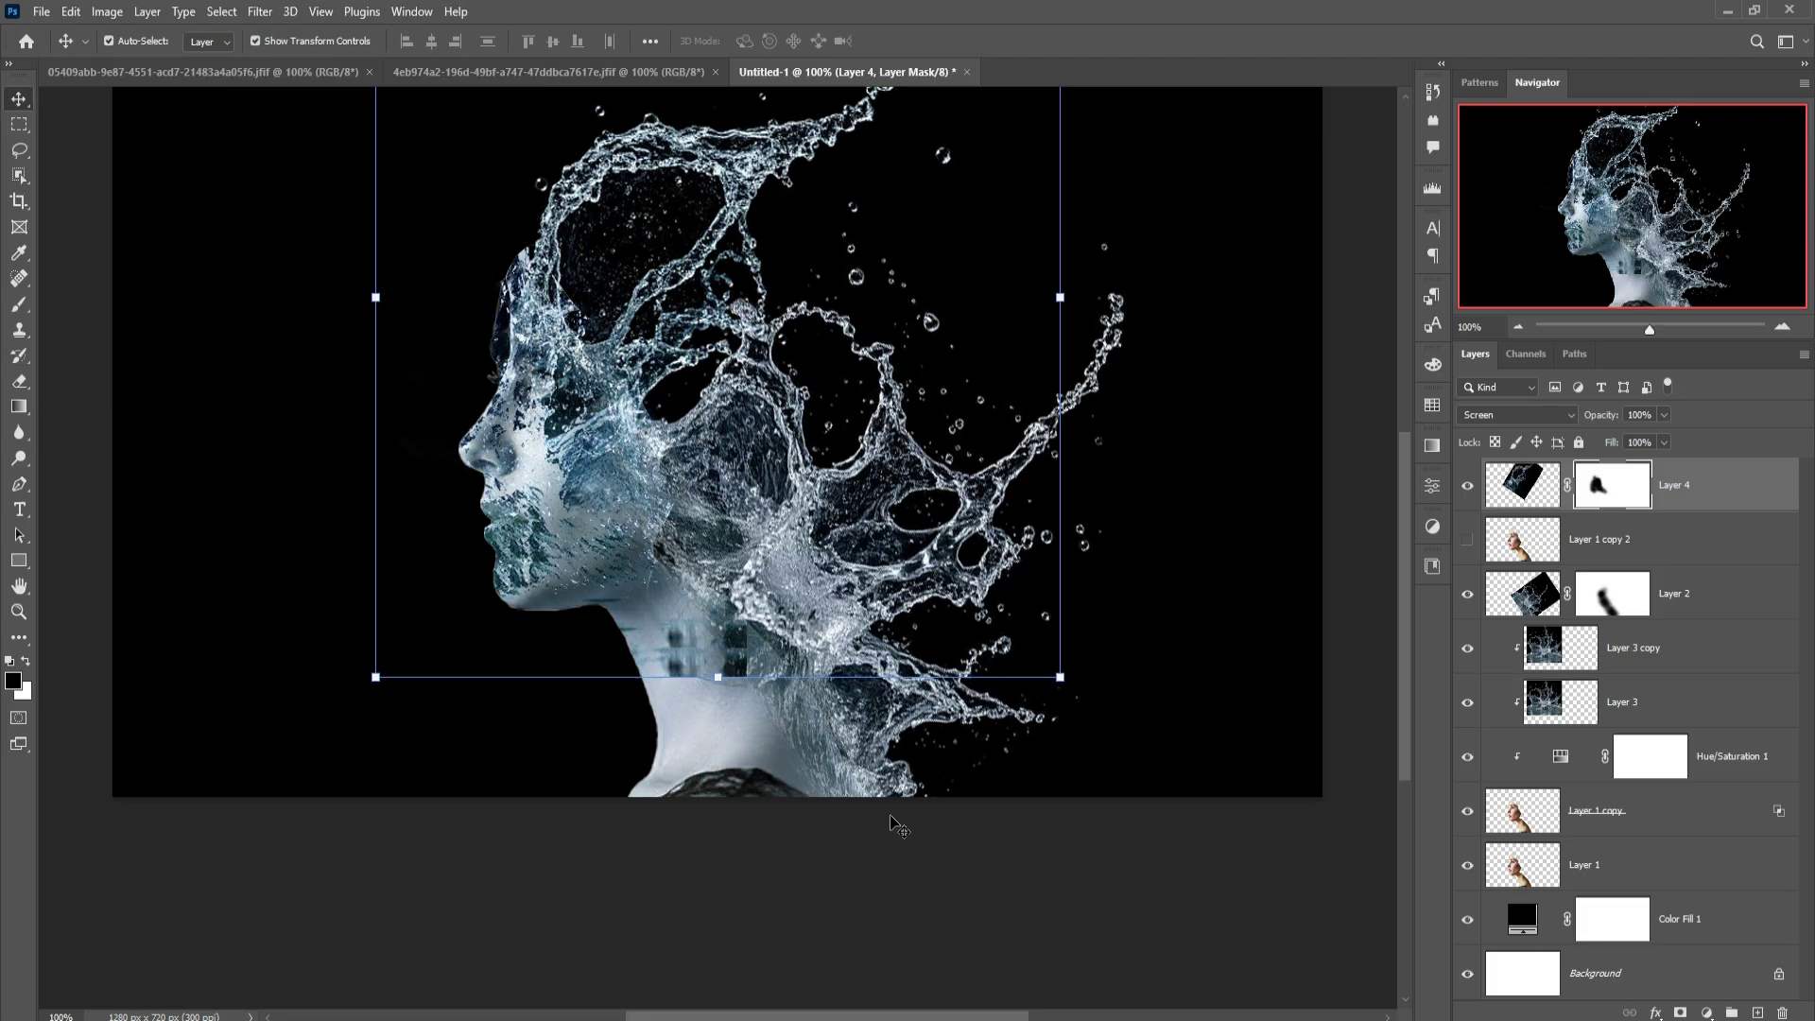
left_click(726, 764)
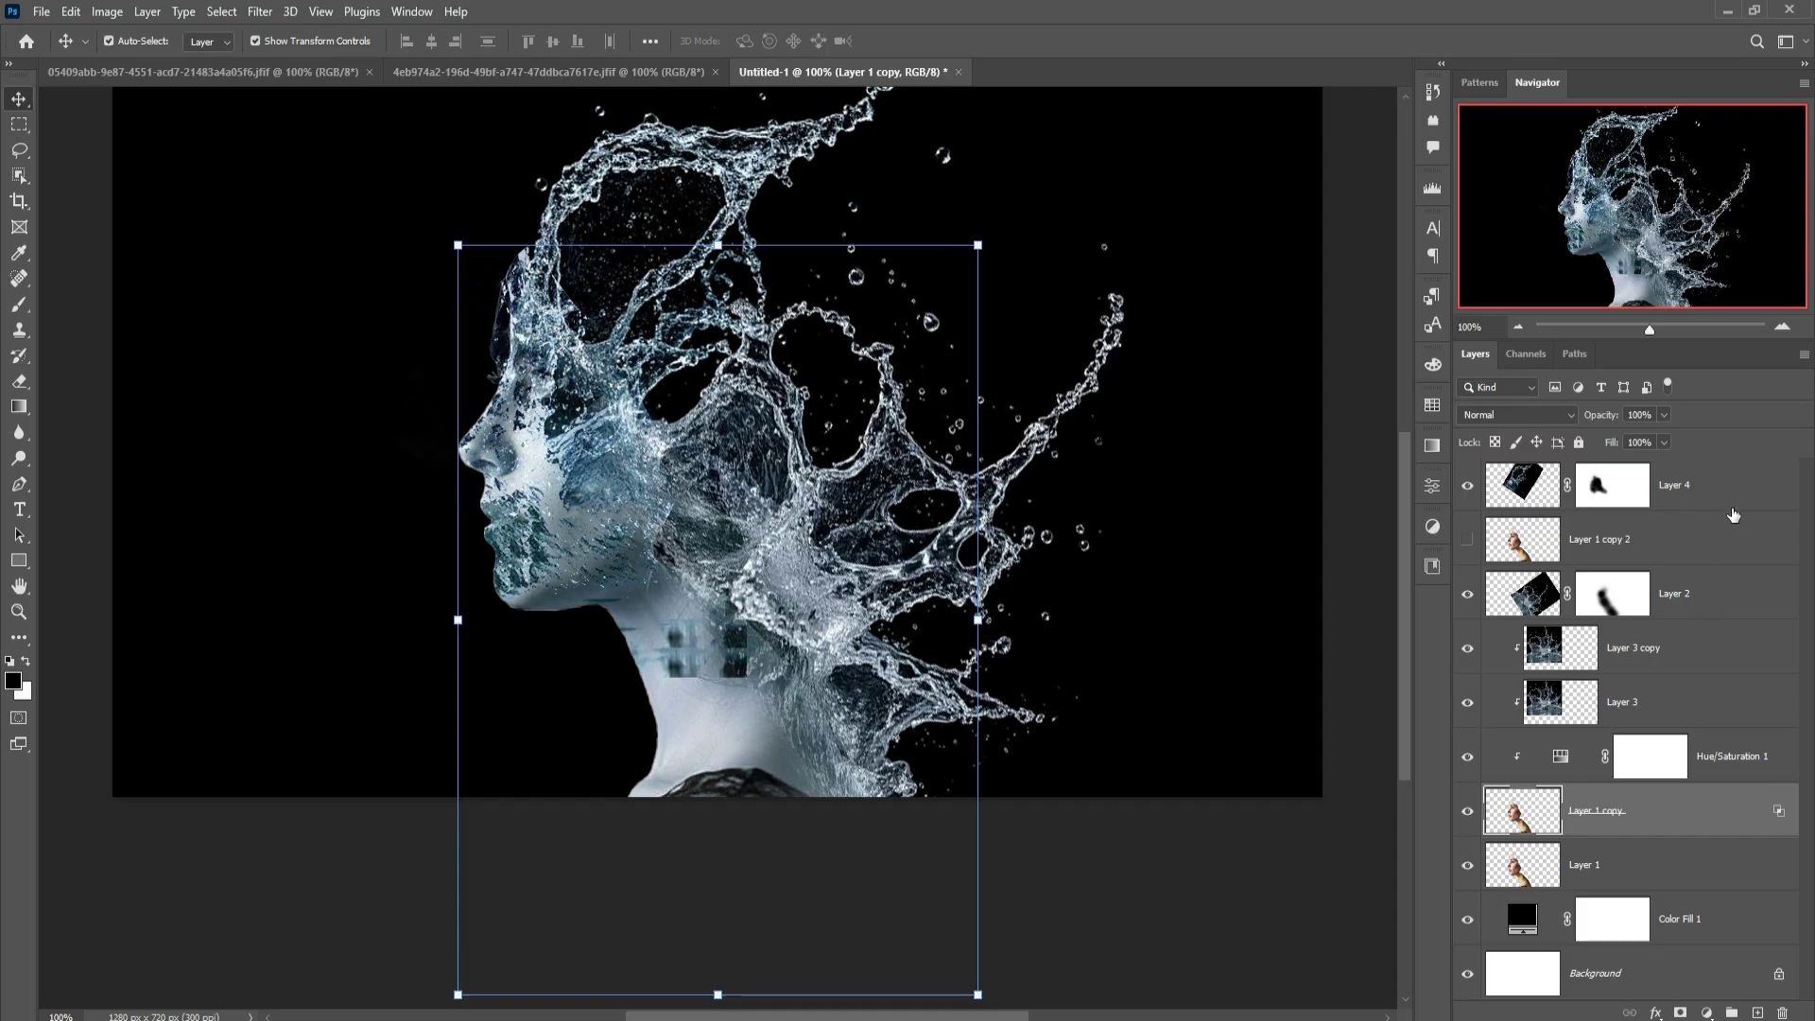
- Duplicate the masked Layer 4 splash layer
left_click(1732, 514)
right_click(1739, 488)
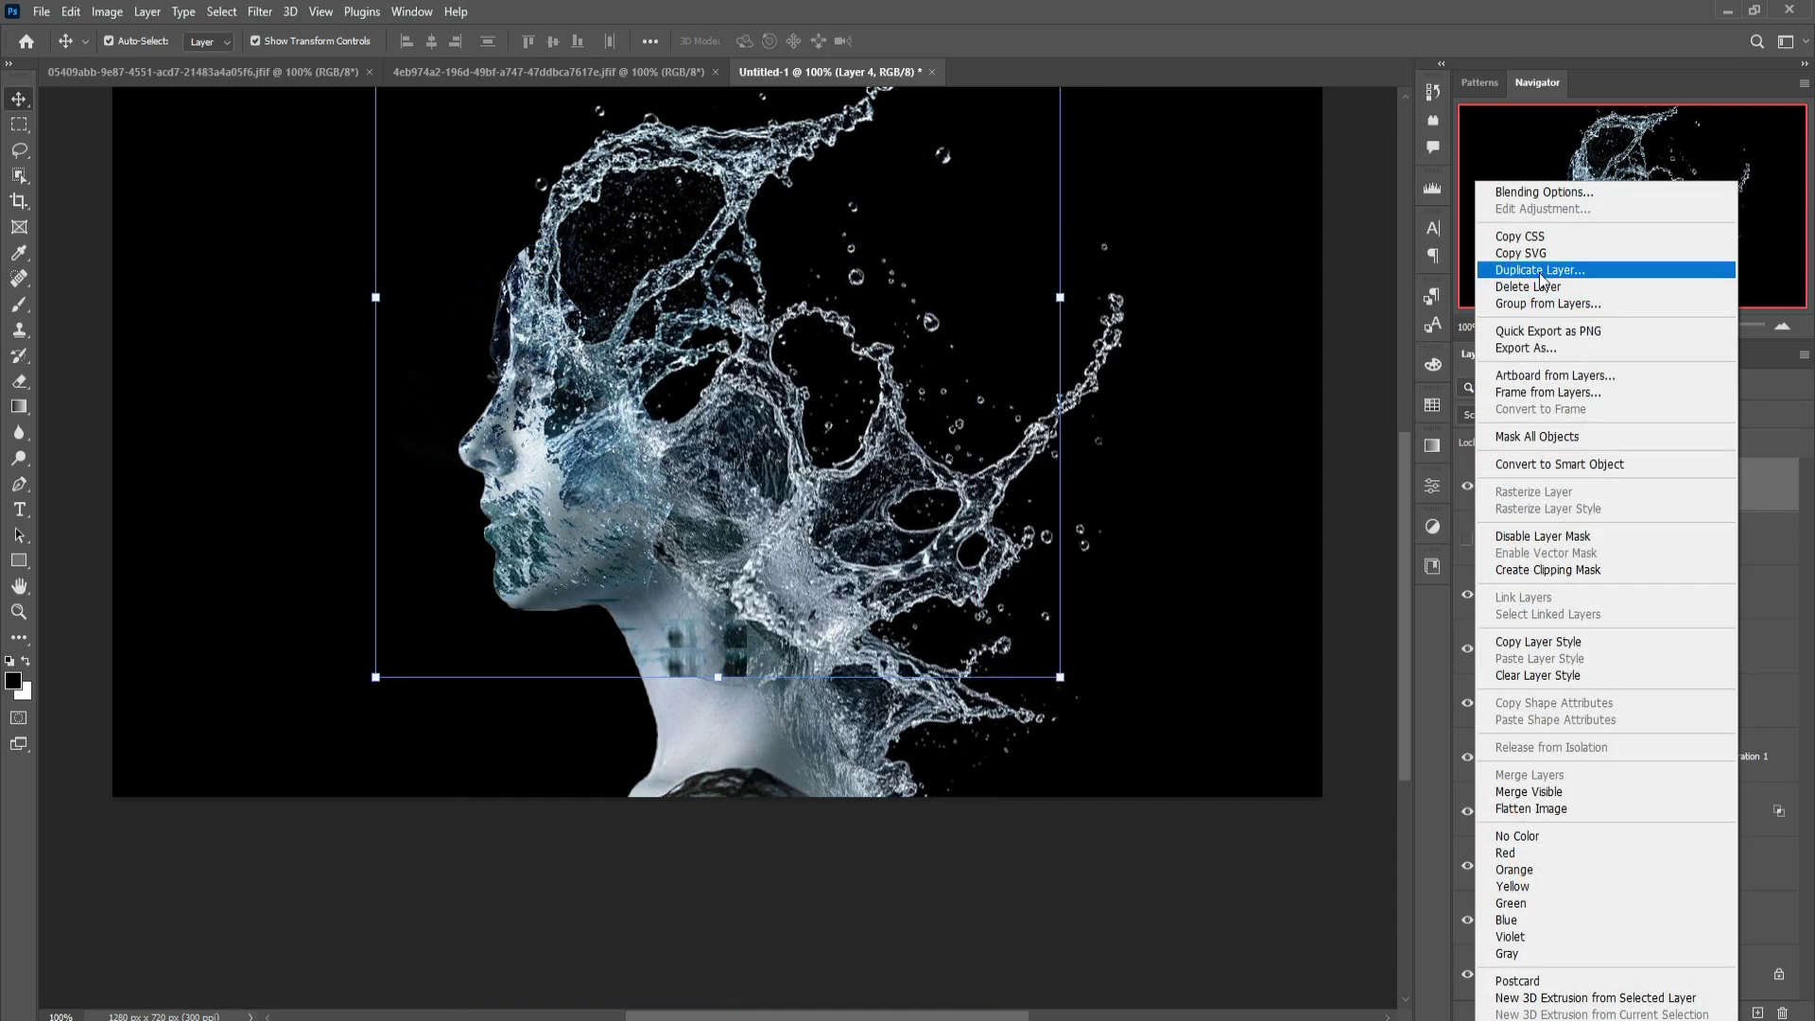
left_click(1540, 270)
left_click(1063, 293)
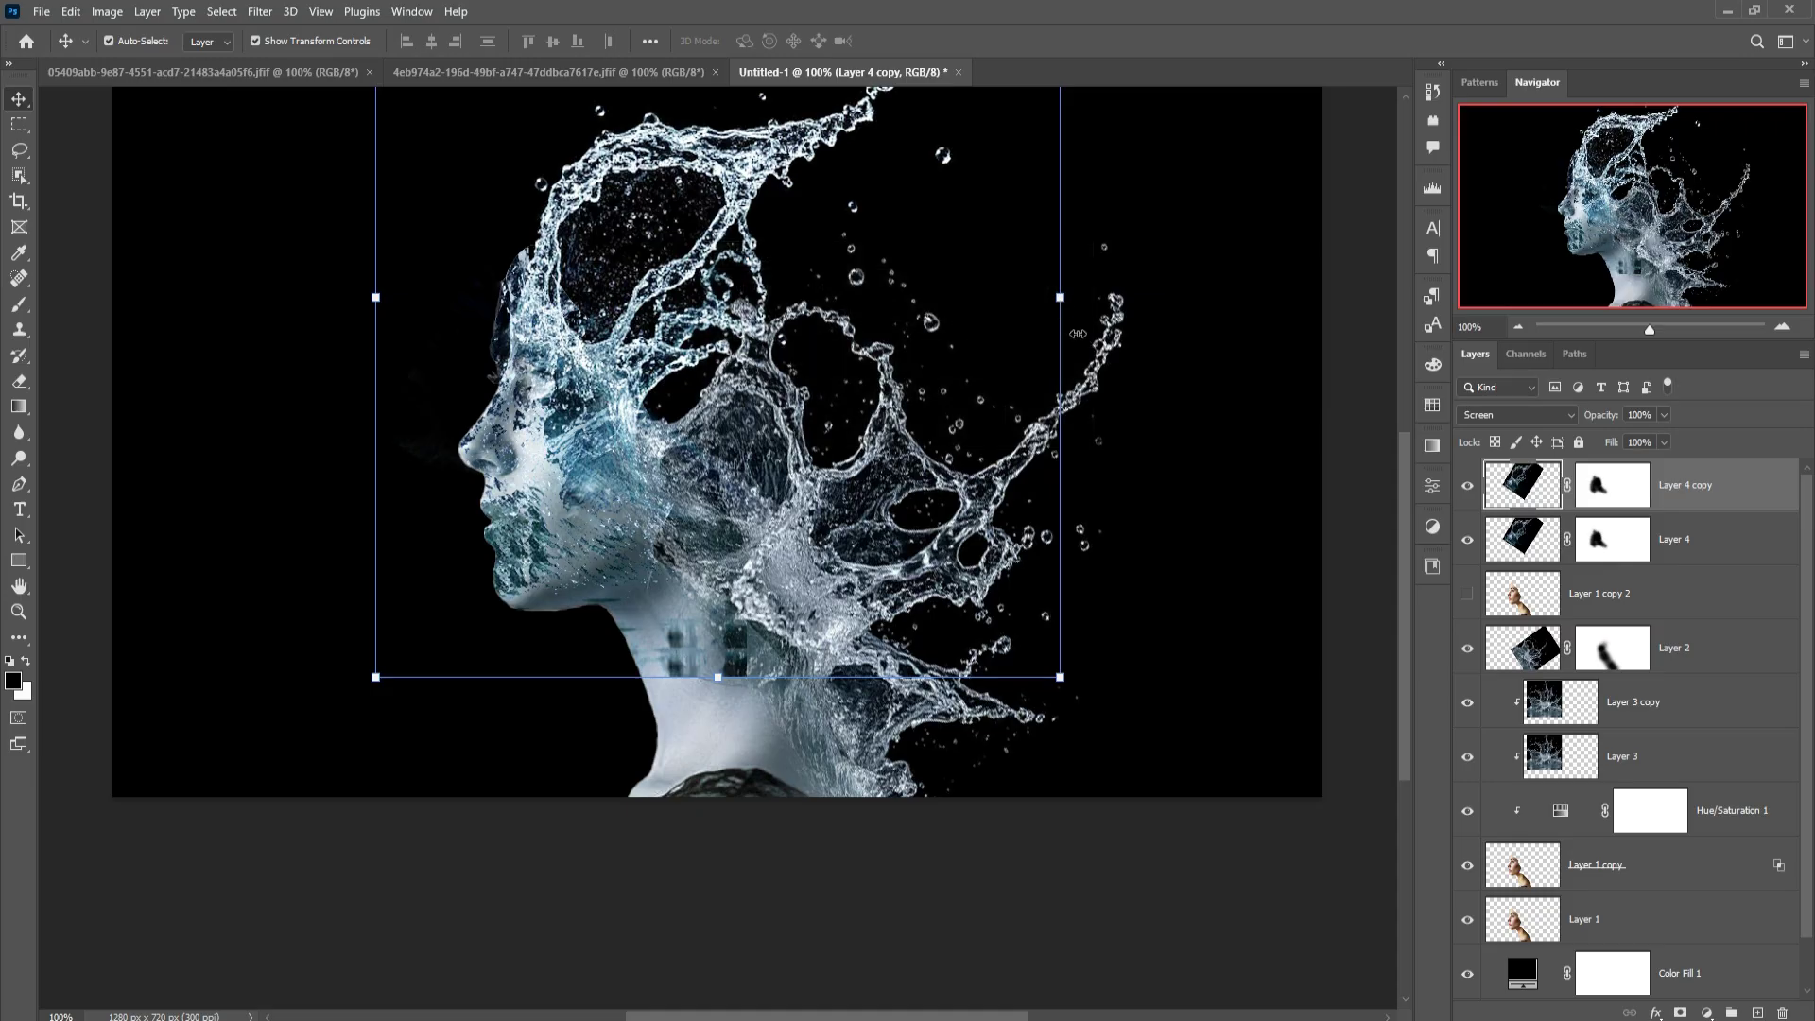
- Scale the Layer 4 copy to about 93% over the neck, then move Layer 1 copy 2 to the top
left_click_drag(1077, 333, 940, 317)
mouse_move(865, 637)
left_mouse_down()
mouse_move(1011, 762)
mouse_move(997, 805)
left_mouse_up()
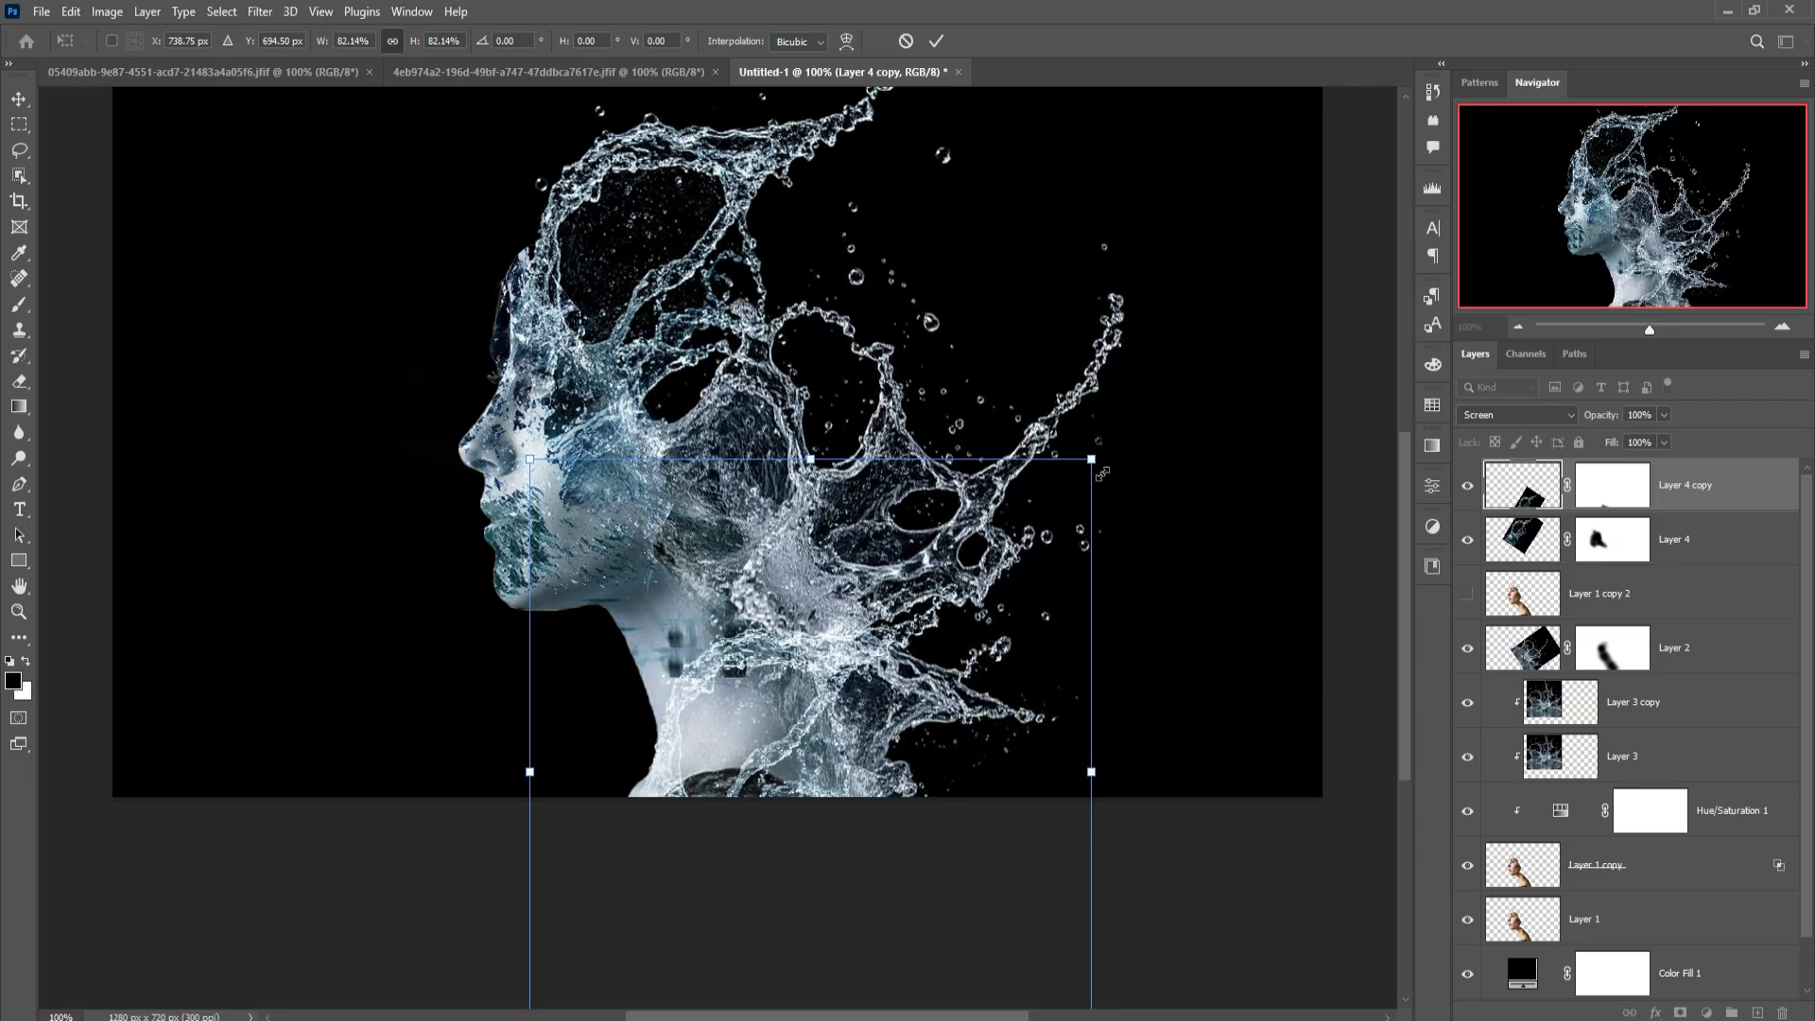
left_click_drag(1100, 472, 1161, 387)
left_click_drag(906, 628, 905, 661)
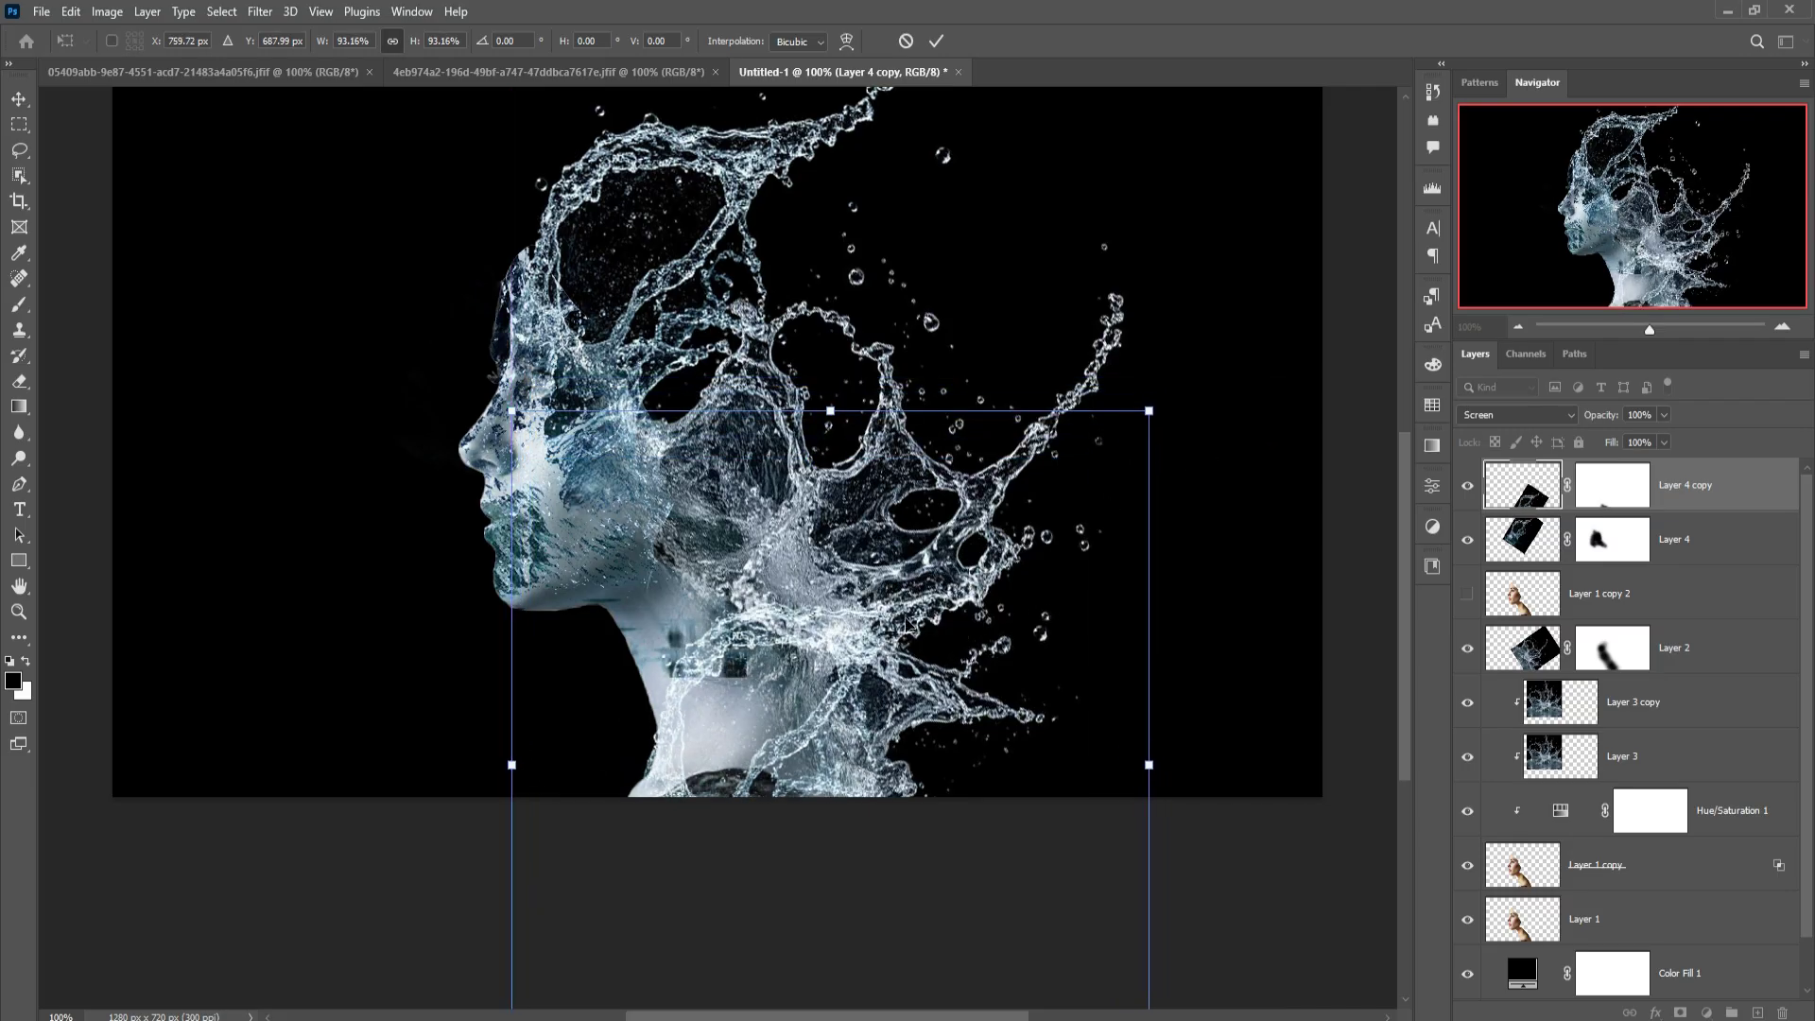
left_click(936, 41)
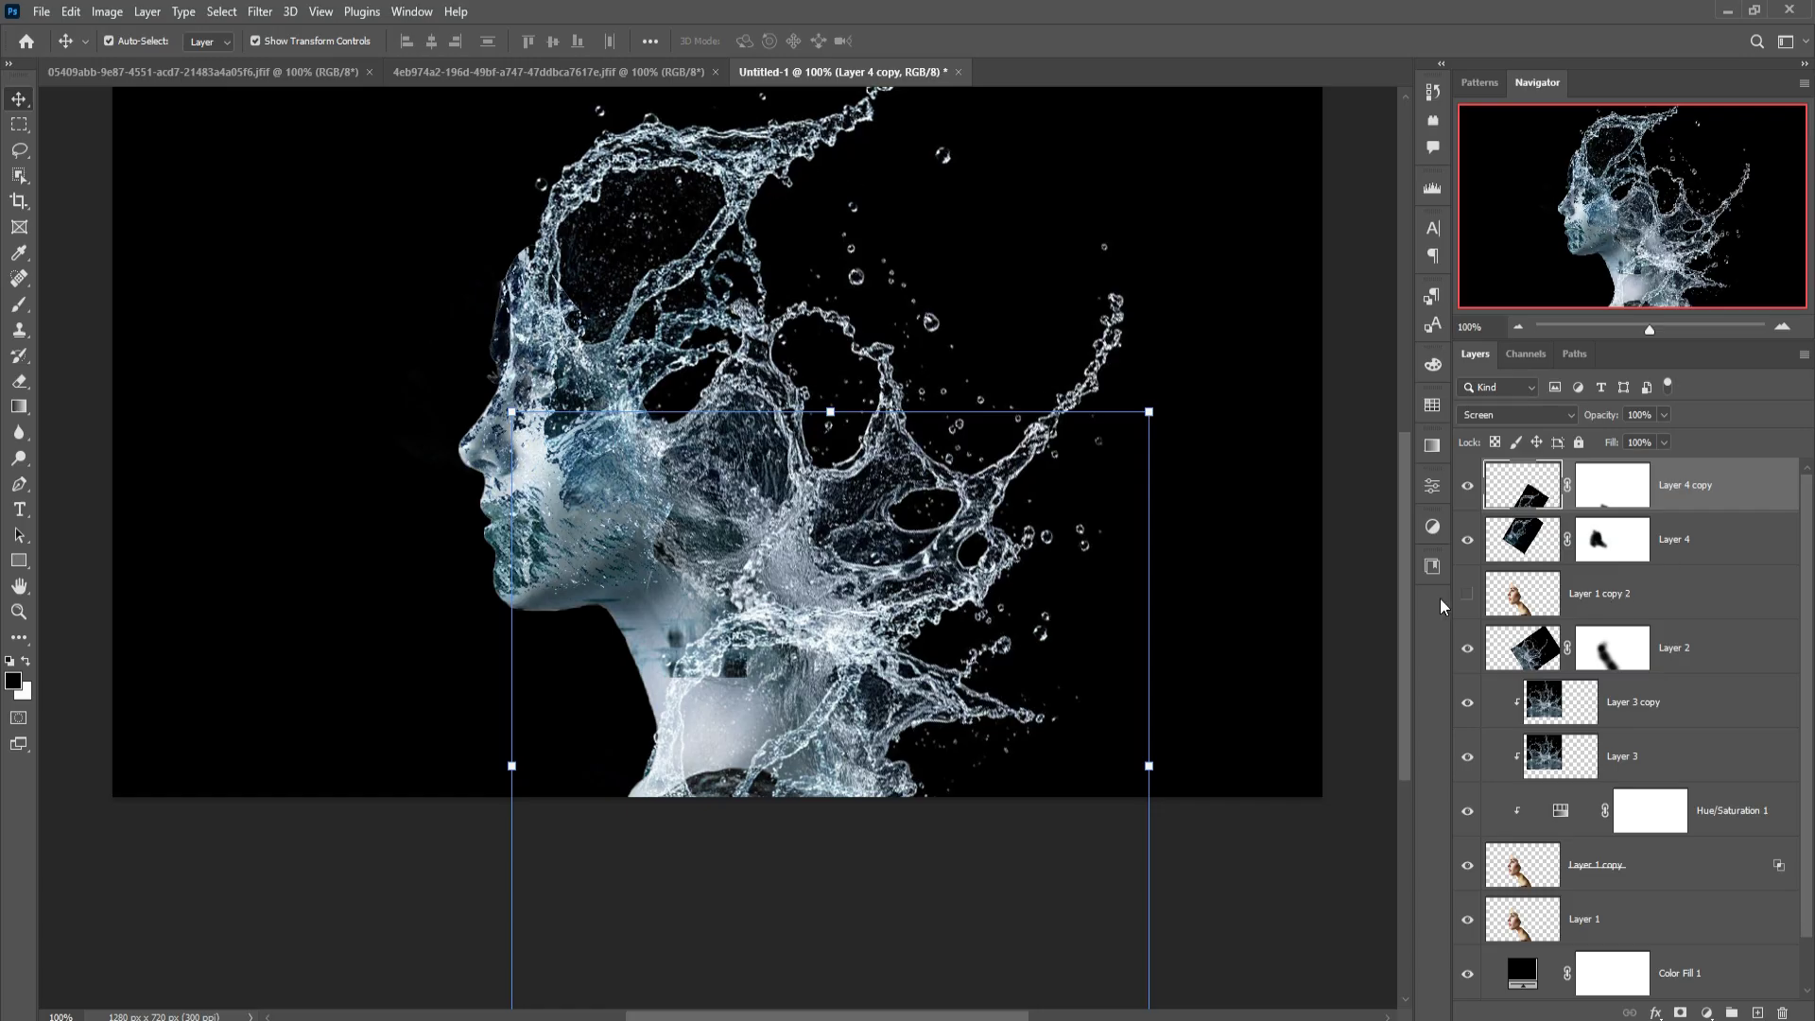
left_click_drag(1661, 594, 1673, 477)
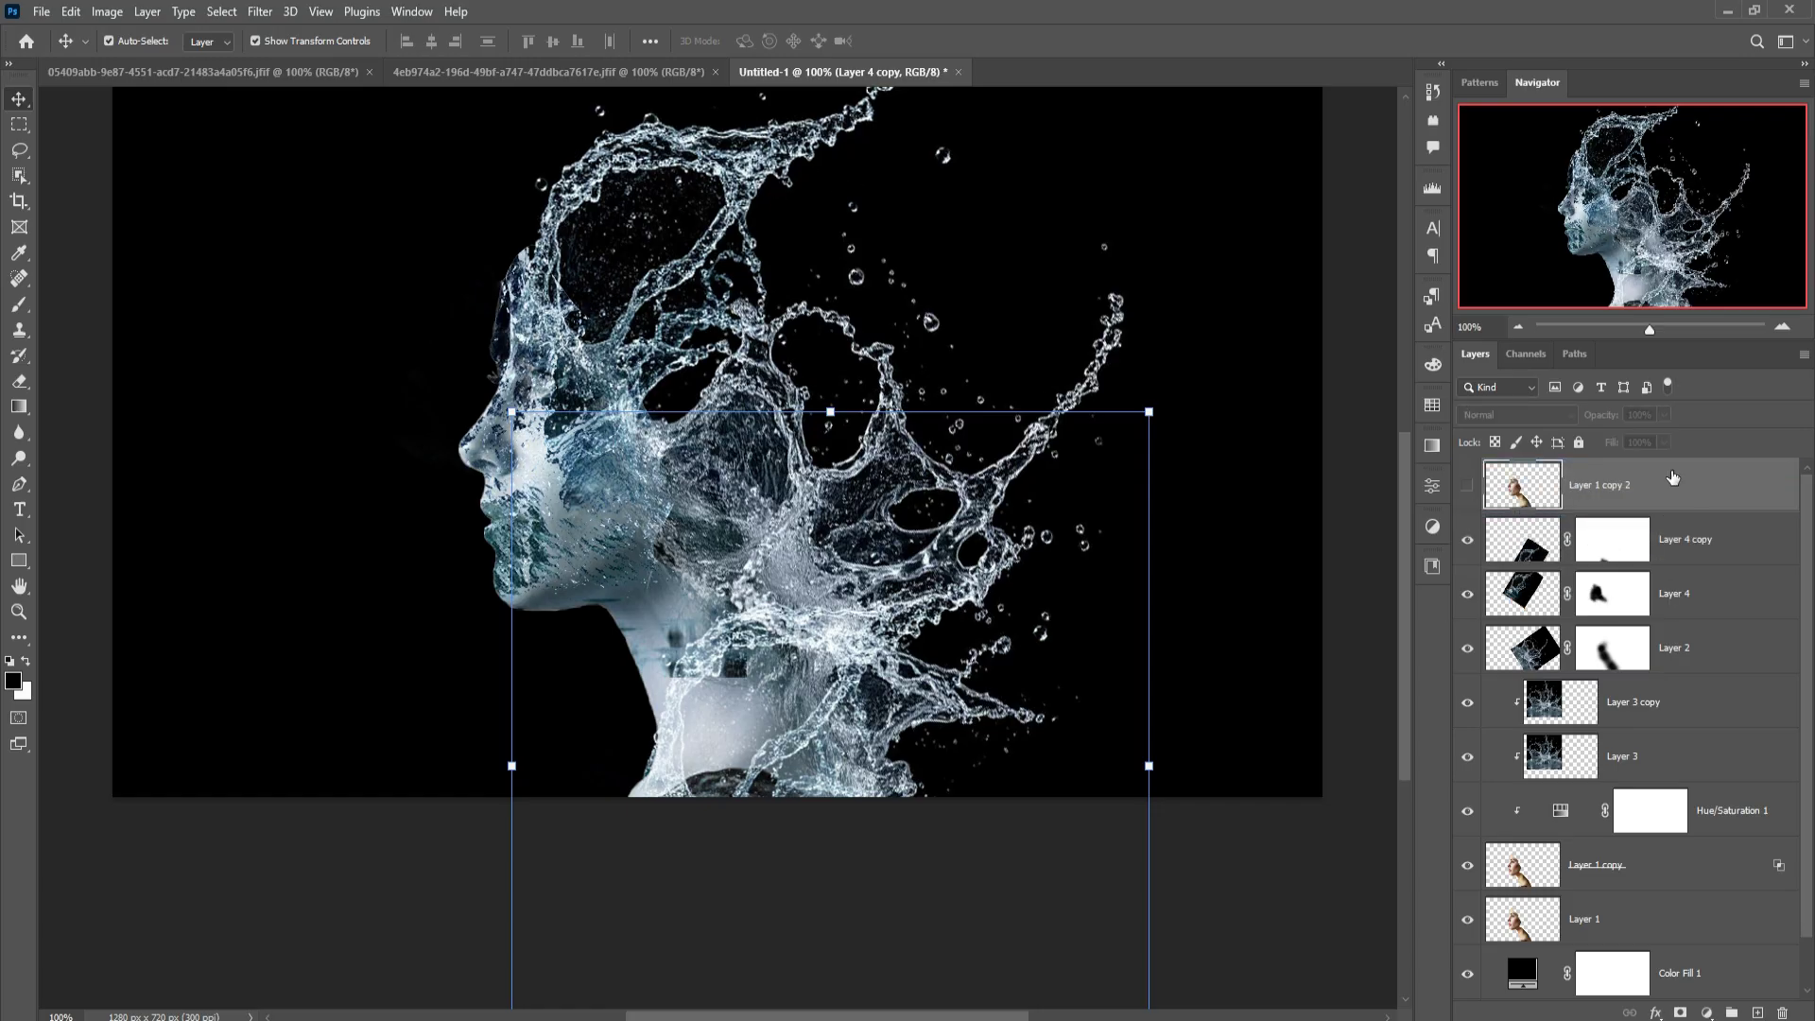
- Make Layer 1 copy 2 visible again and desaturate it to black and white
left_click(1470, 487)
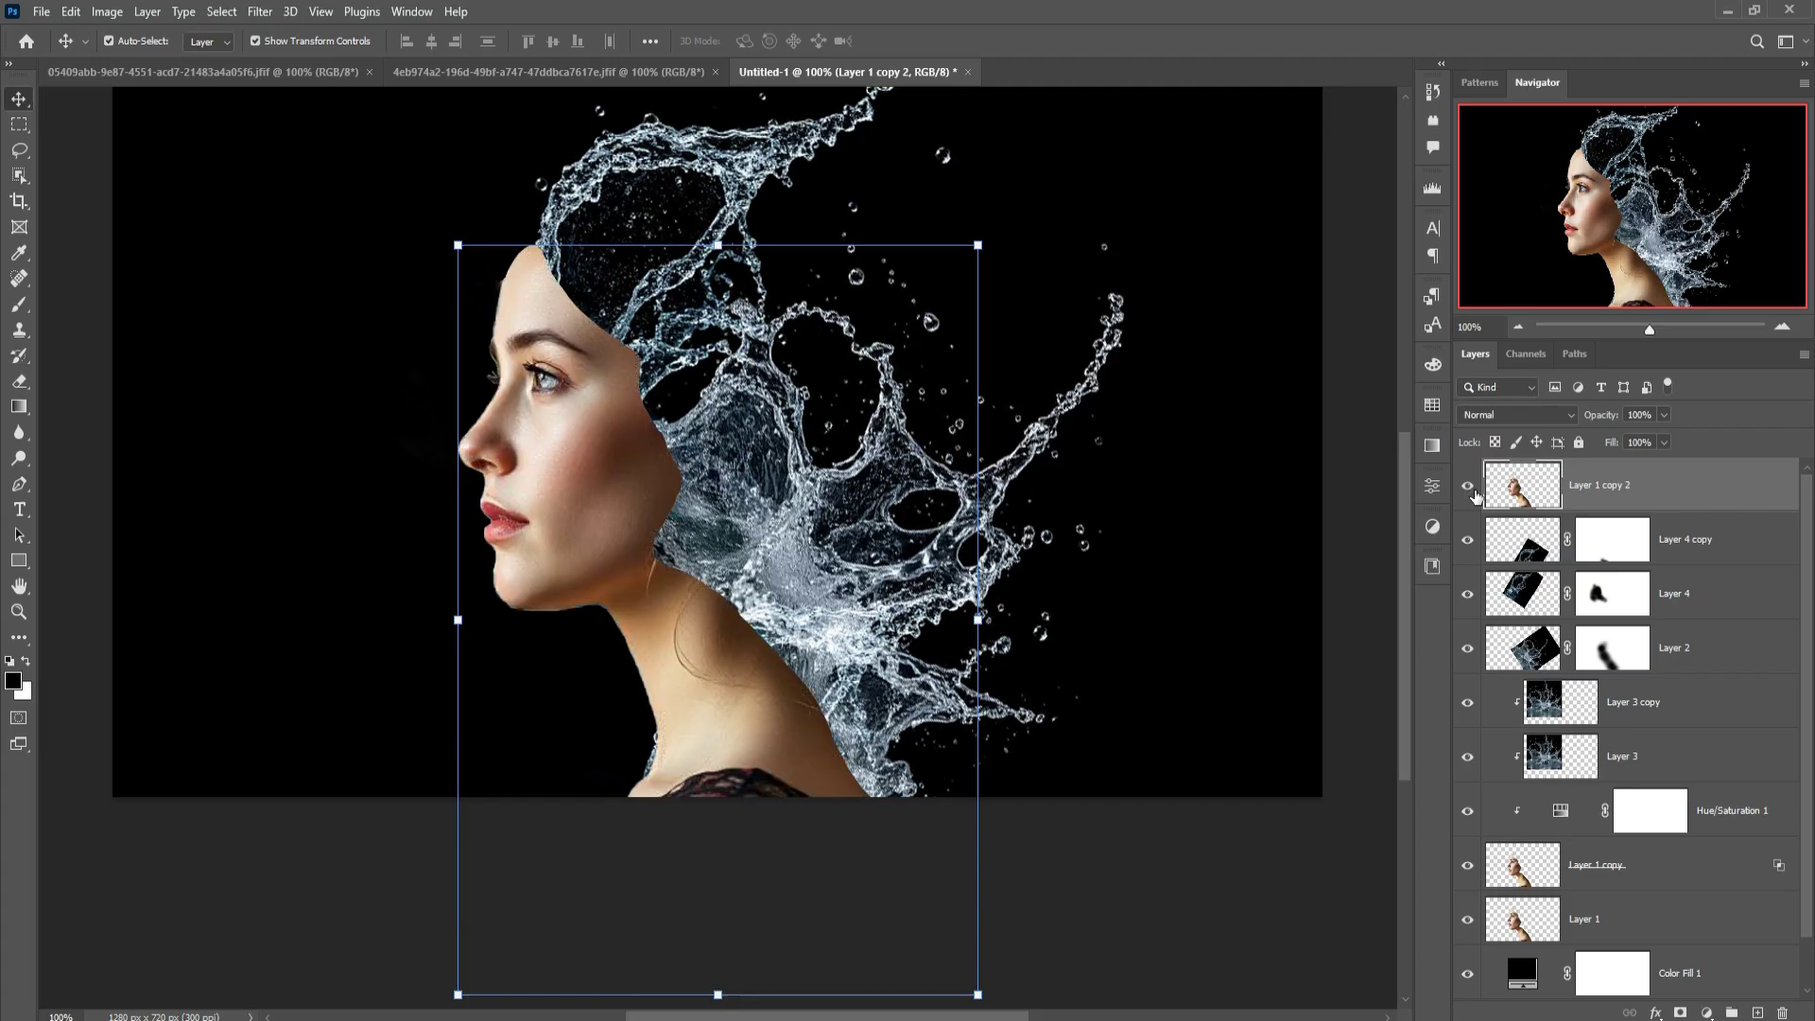
left_click(71, 12)
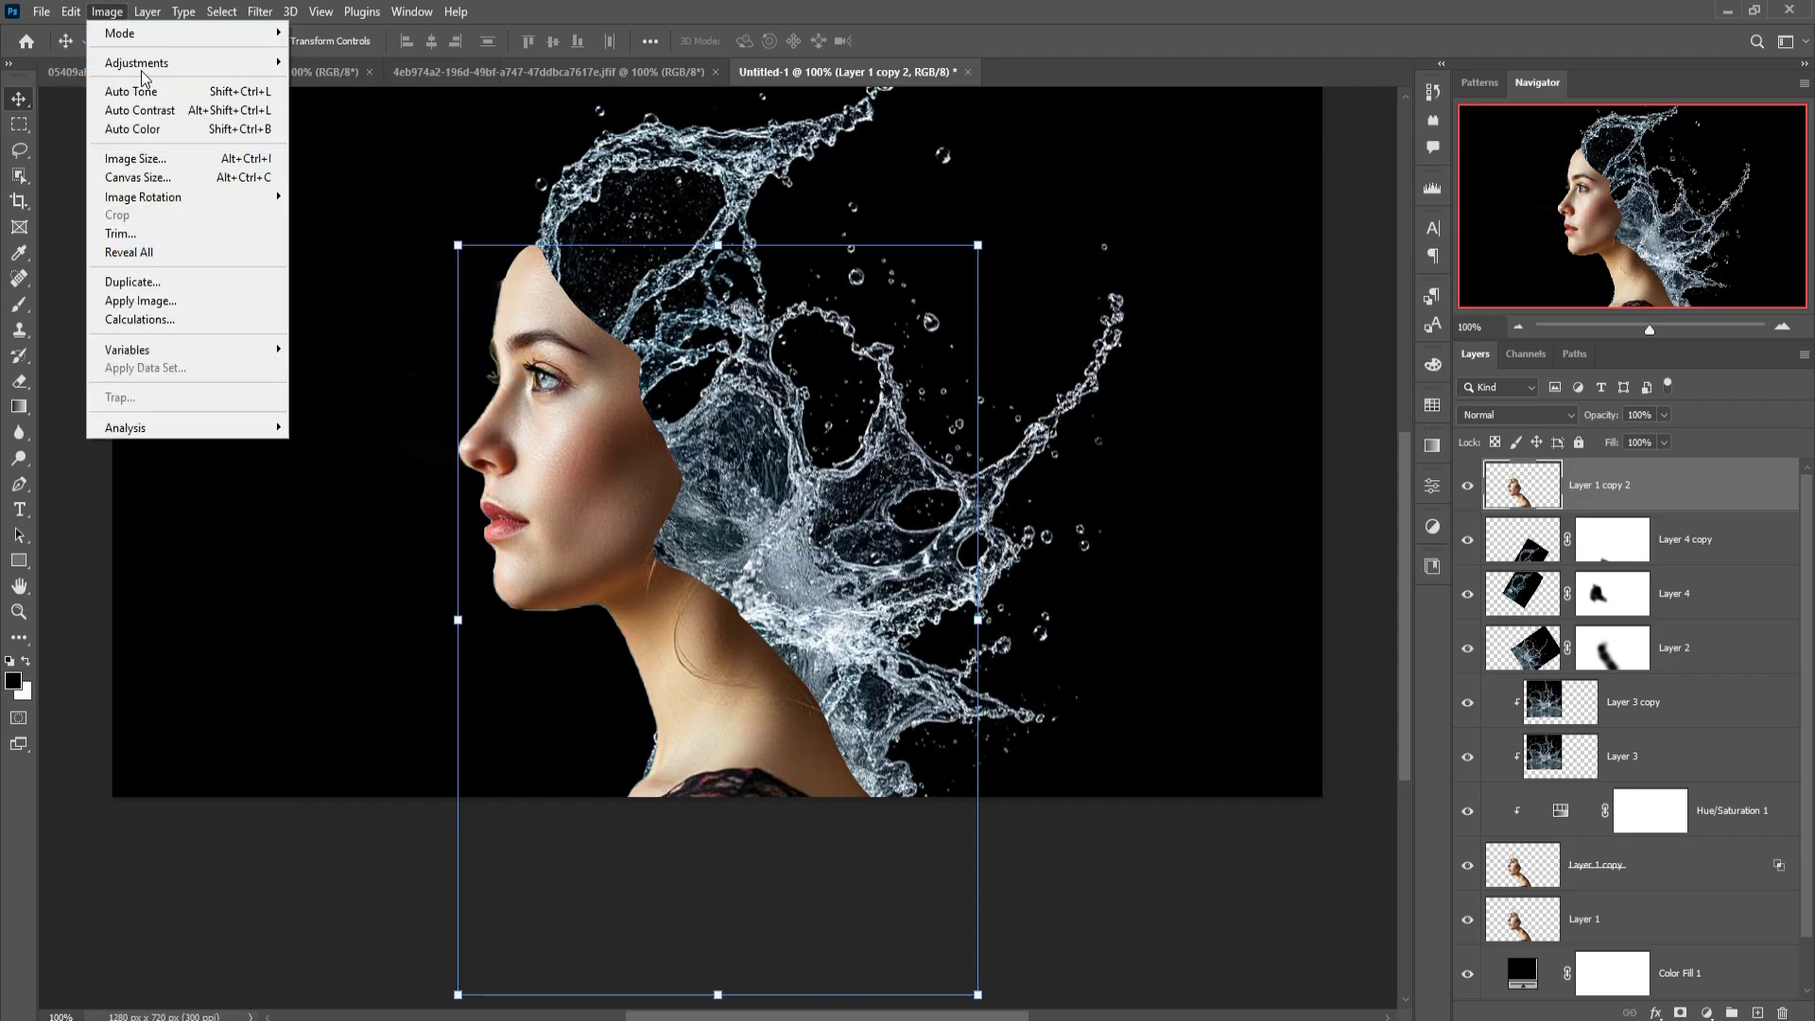
mouse_move(136, 62)
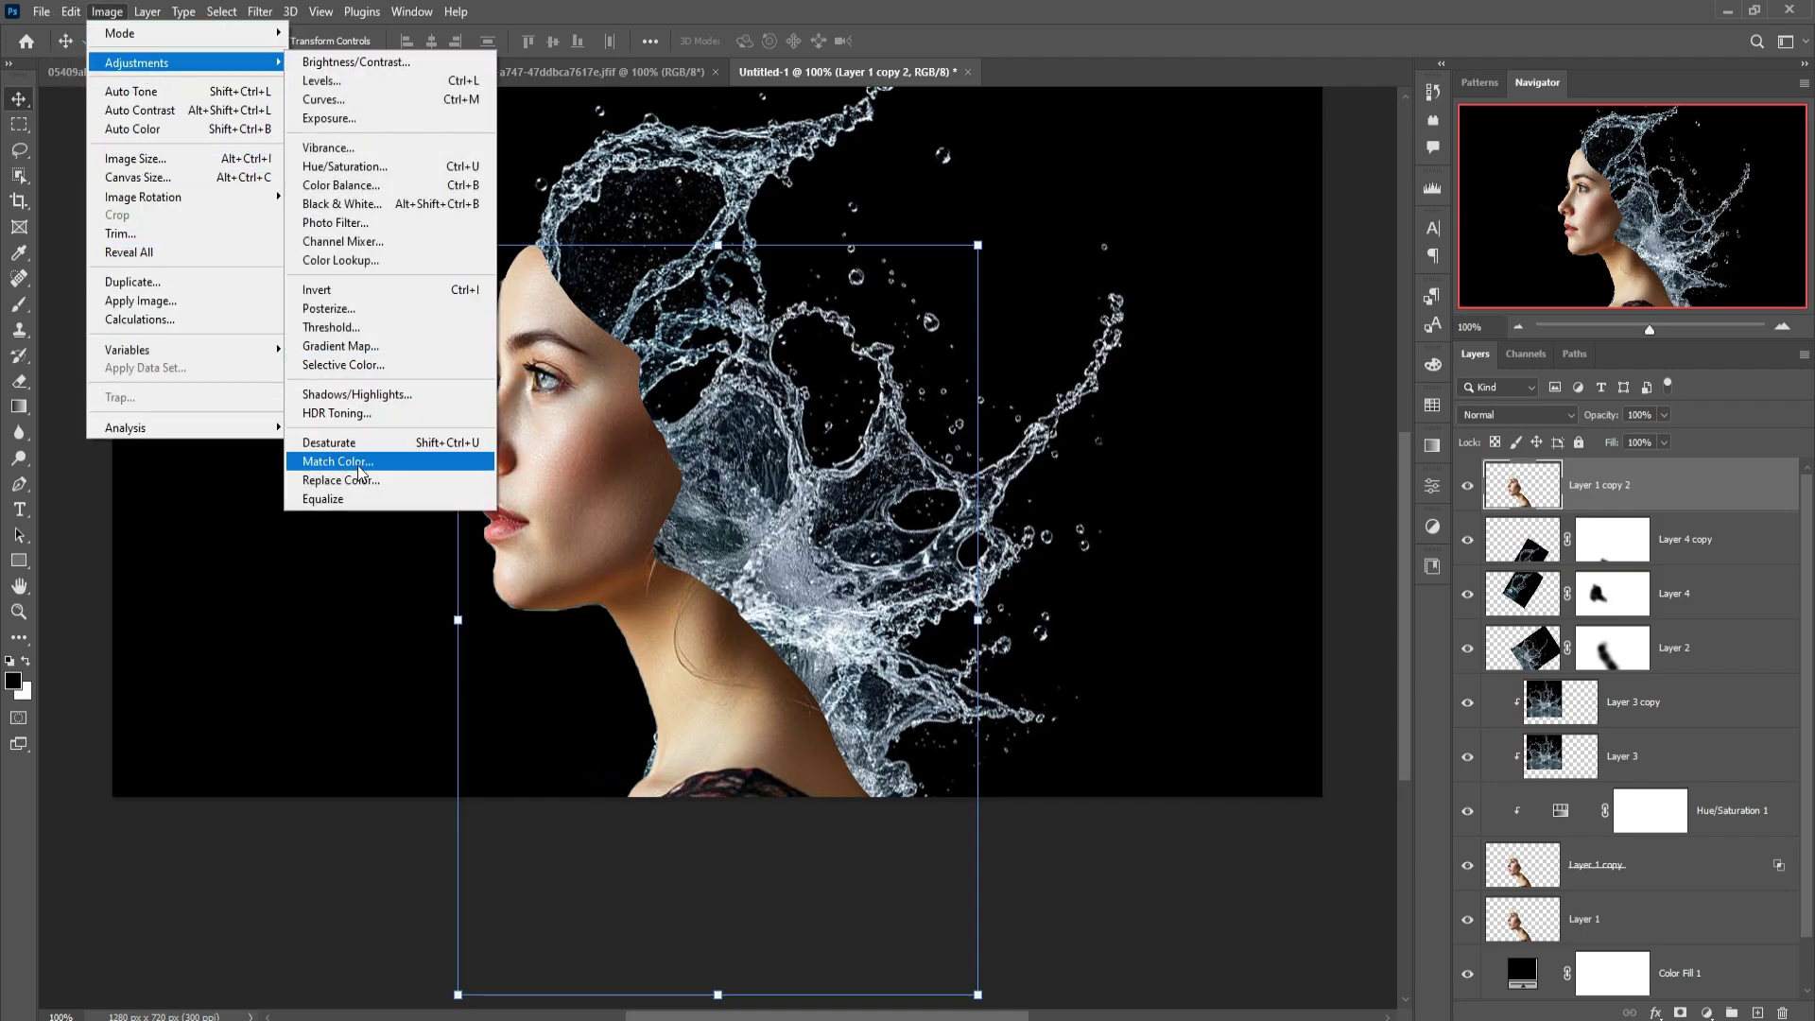
left_click(355, 449)
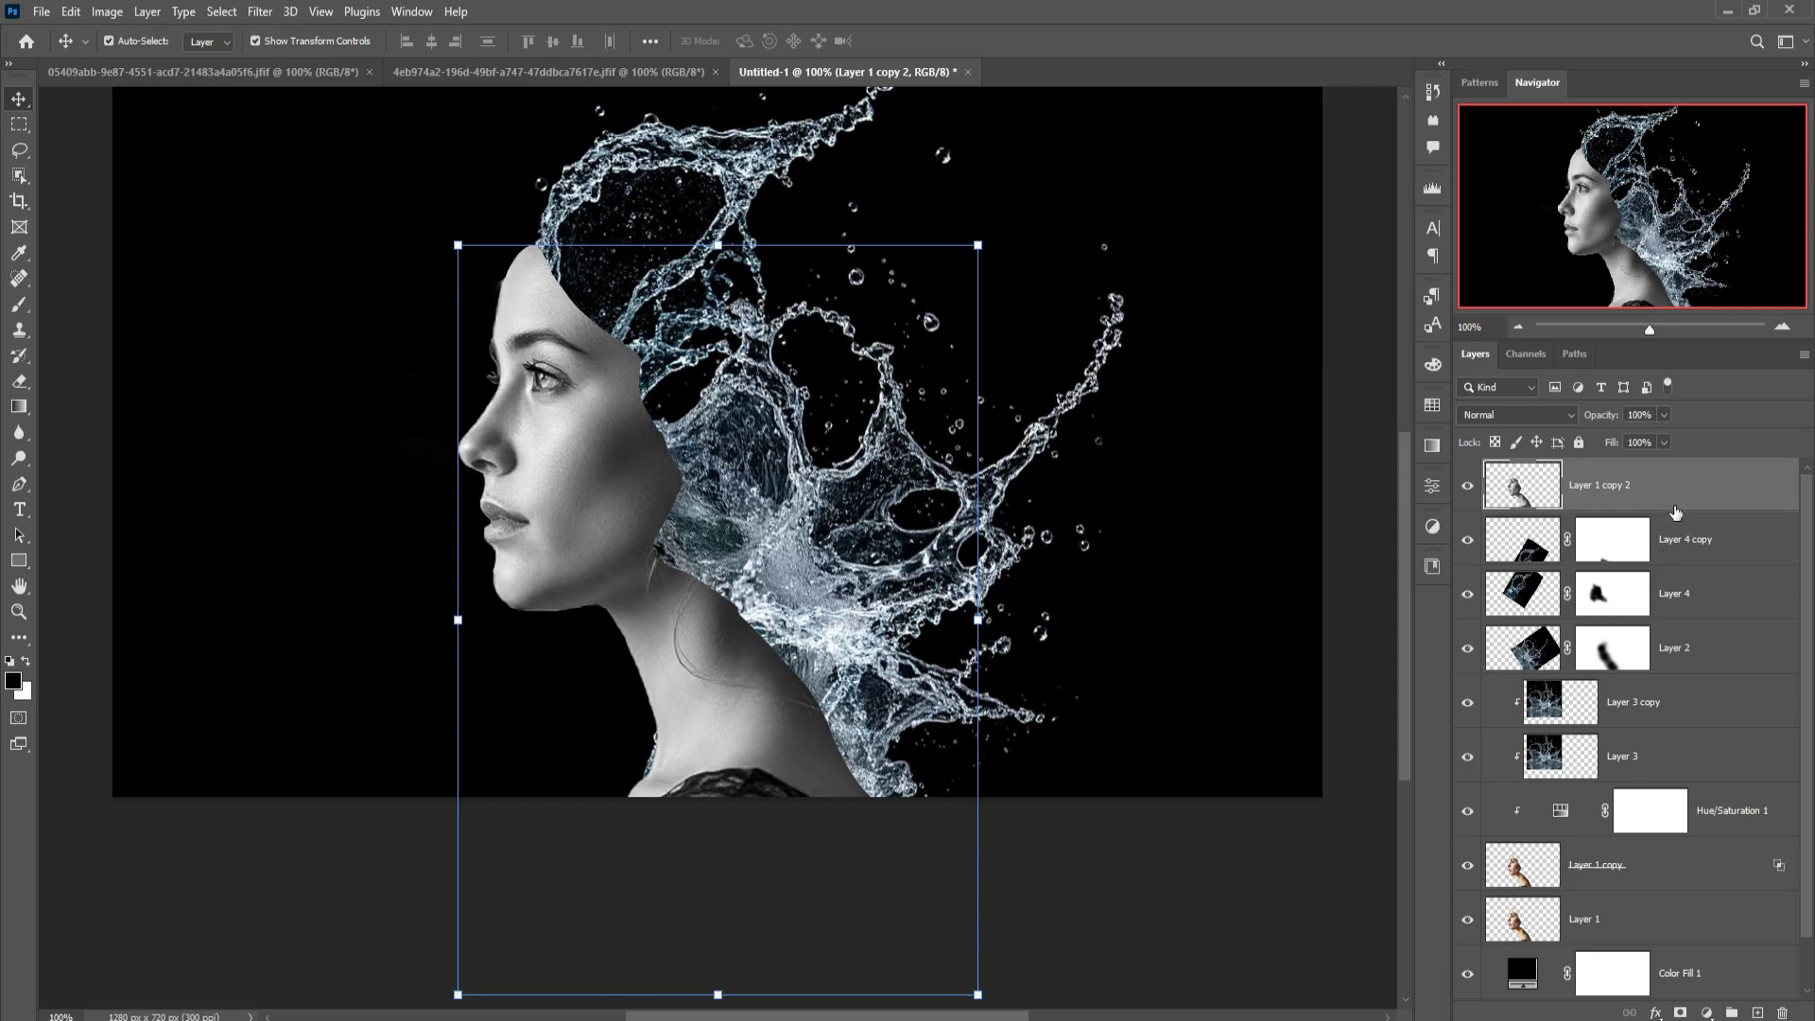
left_click(1706, 1011)
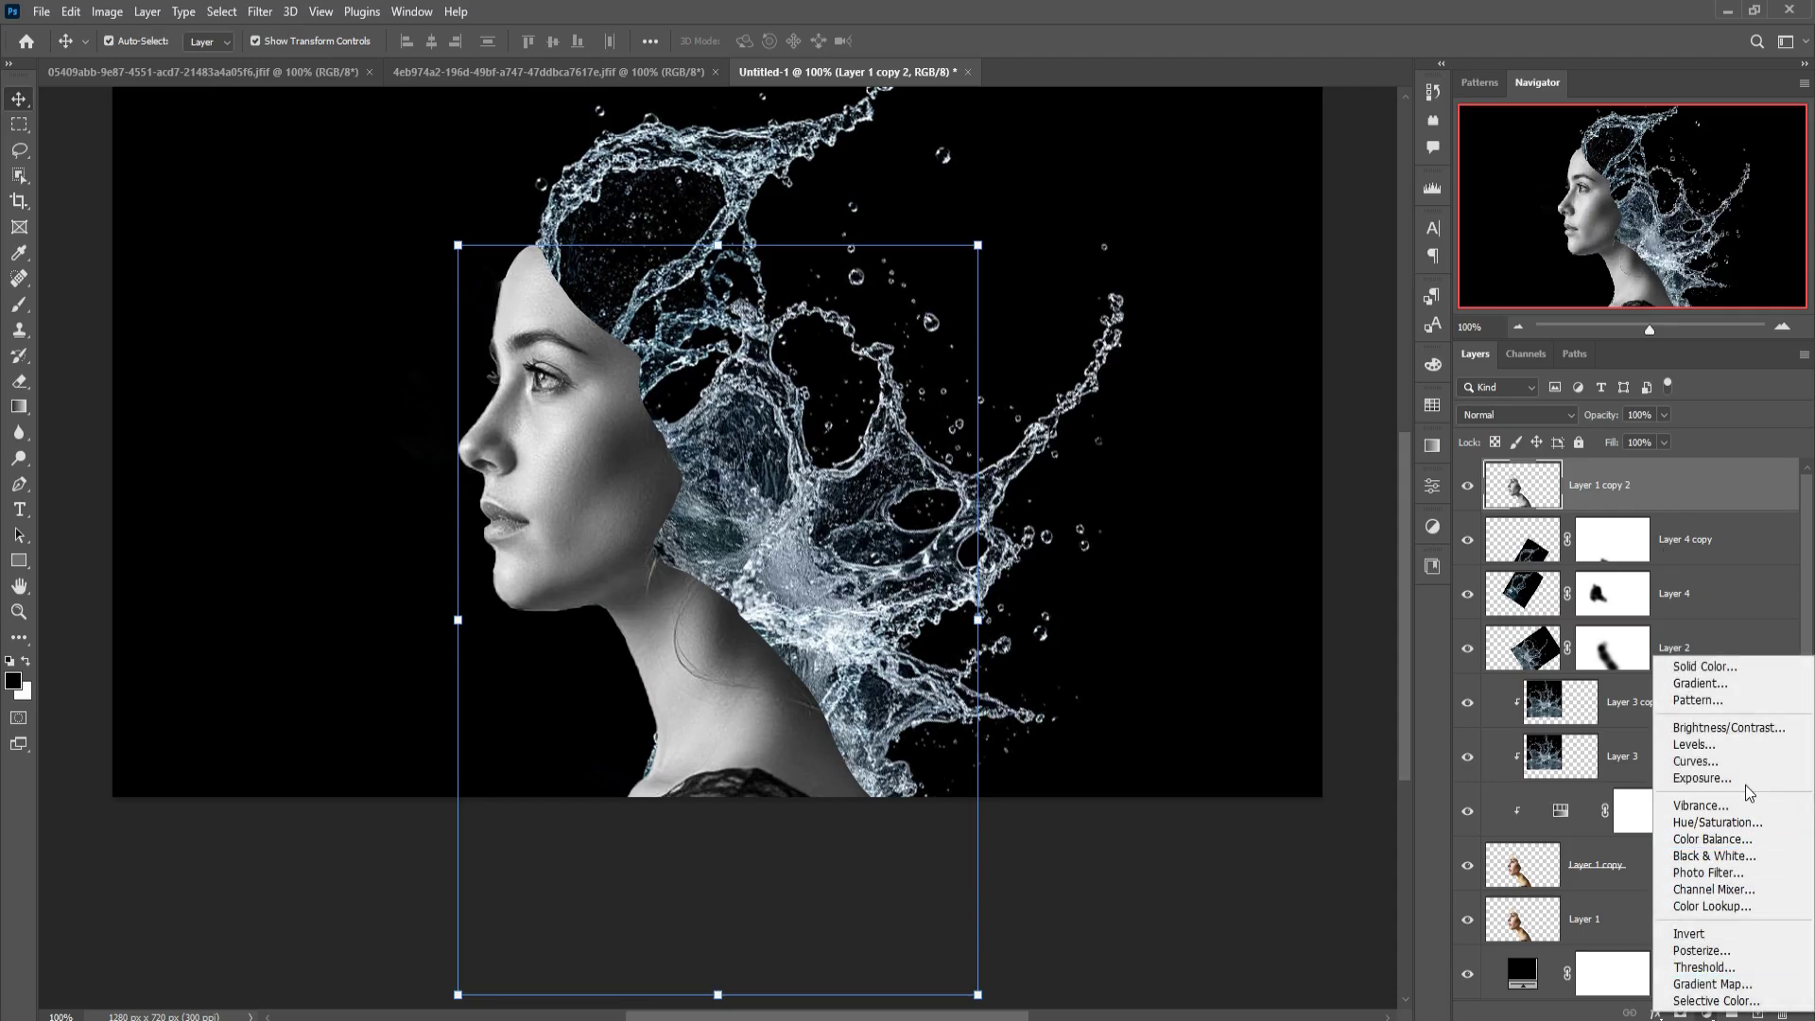
- Add a Levels adjustment clipped to Layer 1 copy 2 with the white input at 124
left_click(1701, 745)
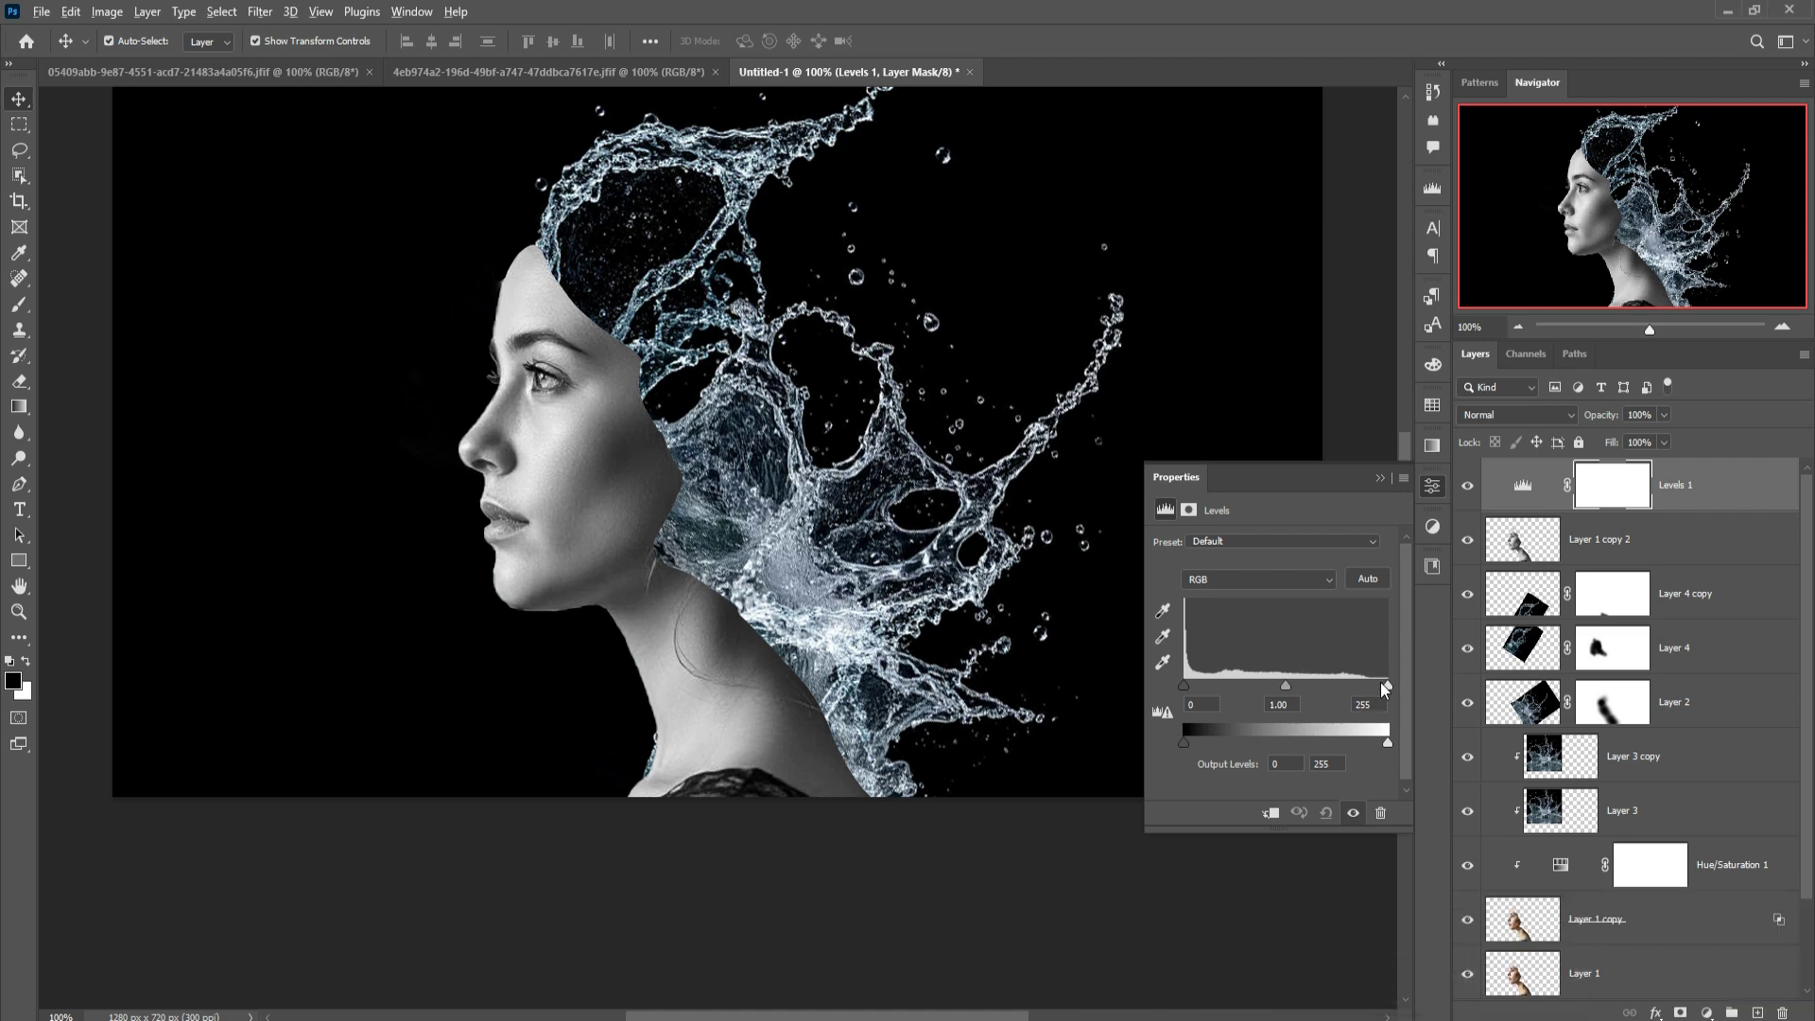
left_click_drag(1382, 682, 1372, 684)
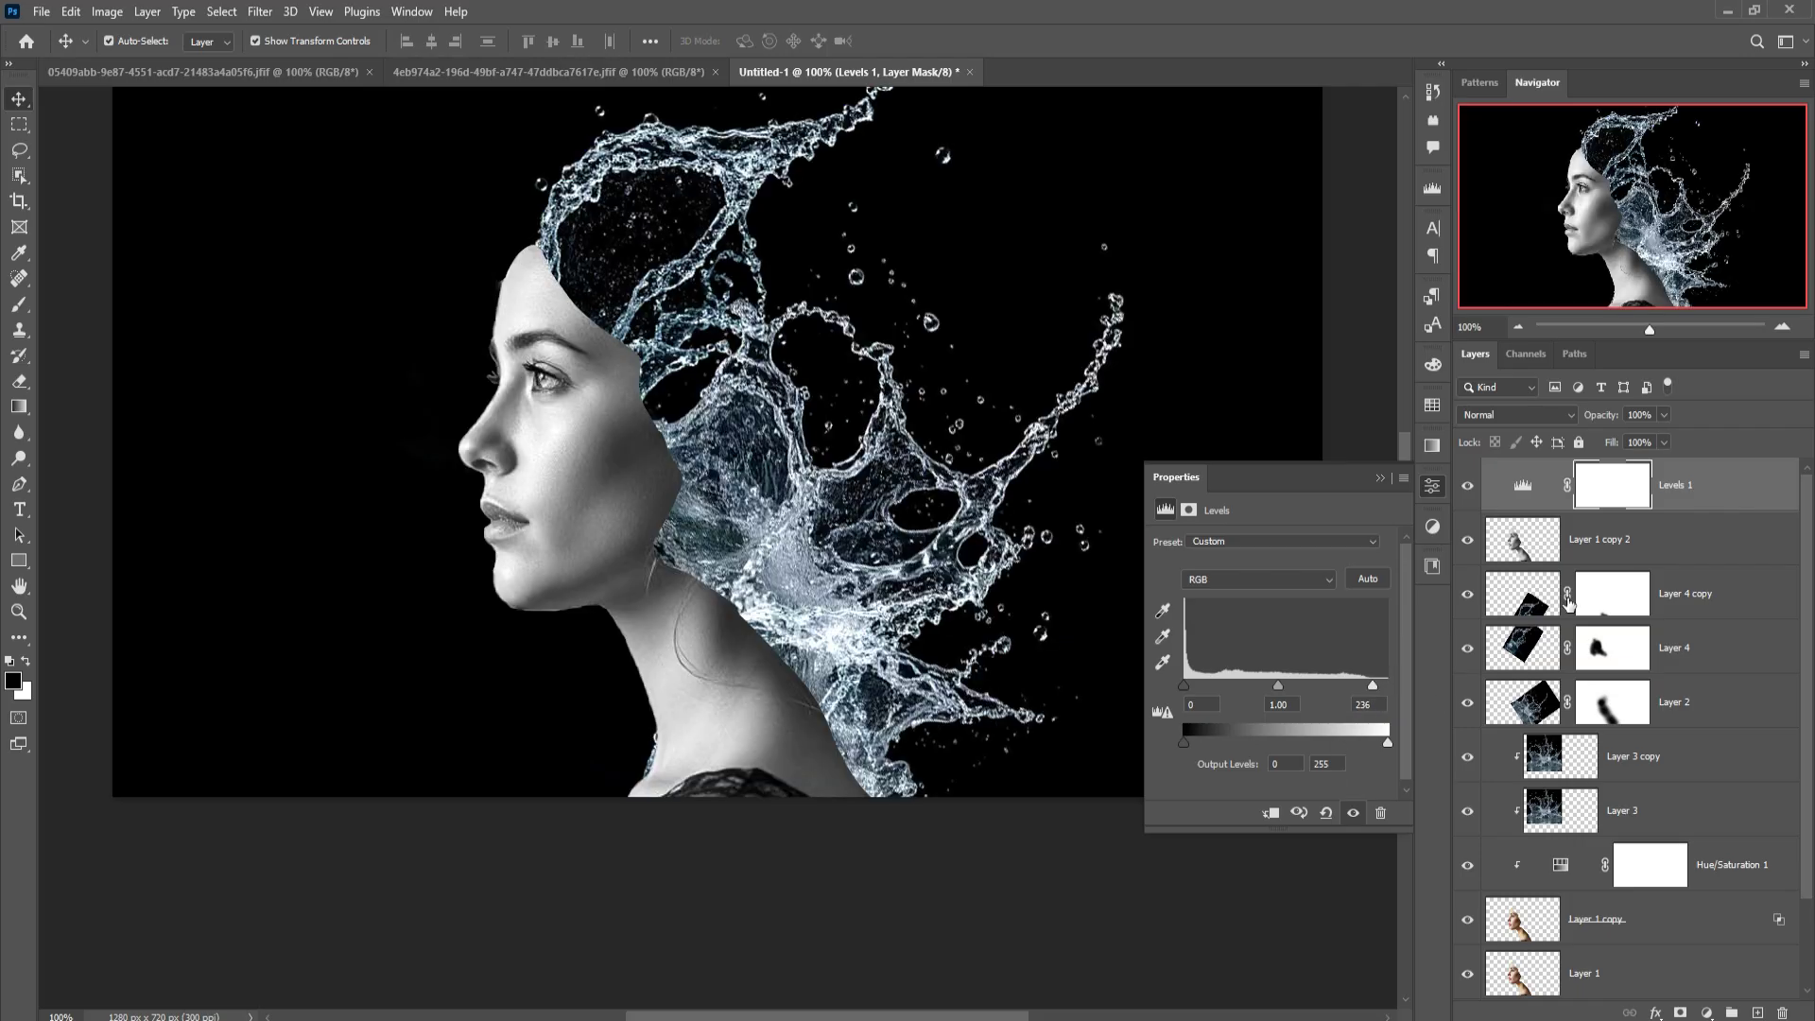
left_click(1269, 813)
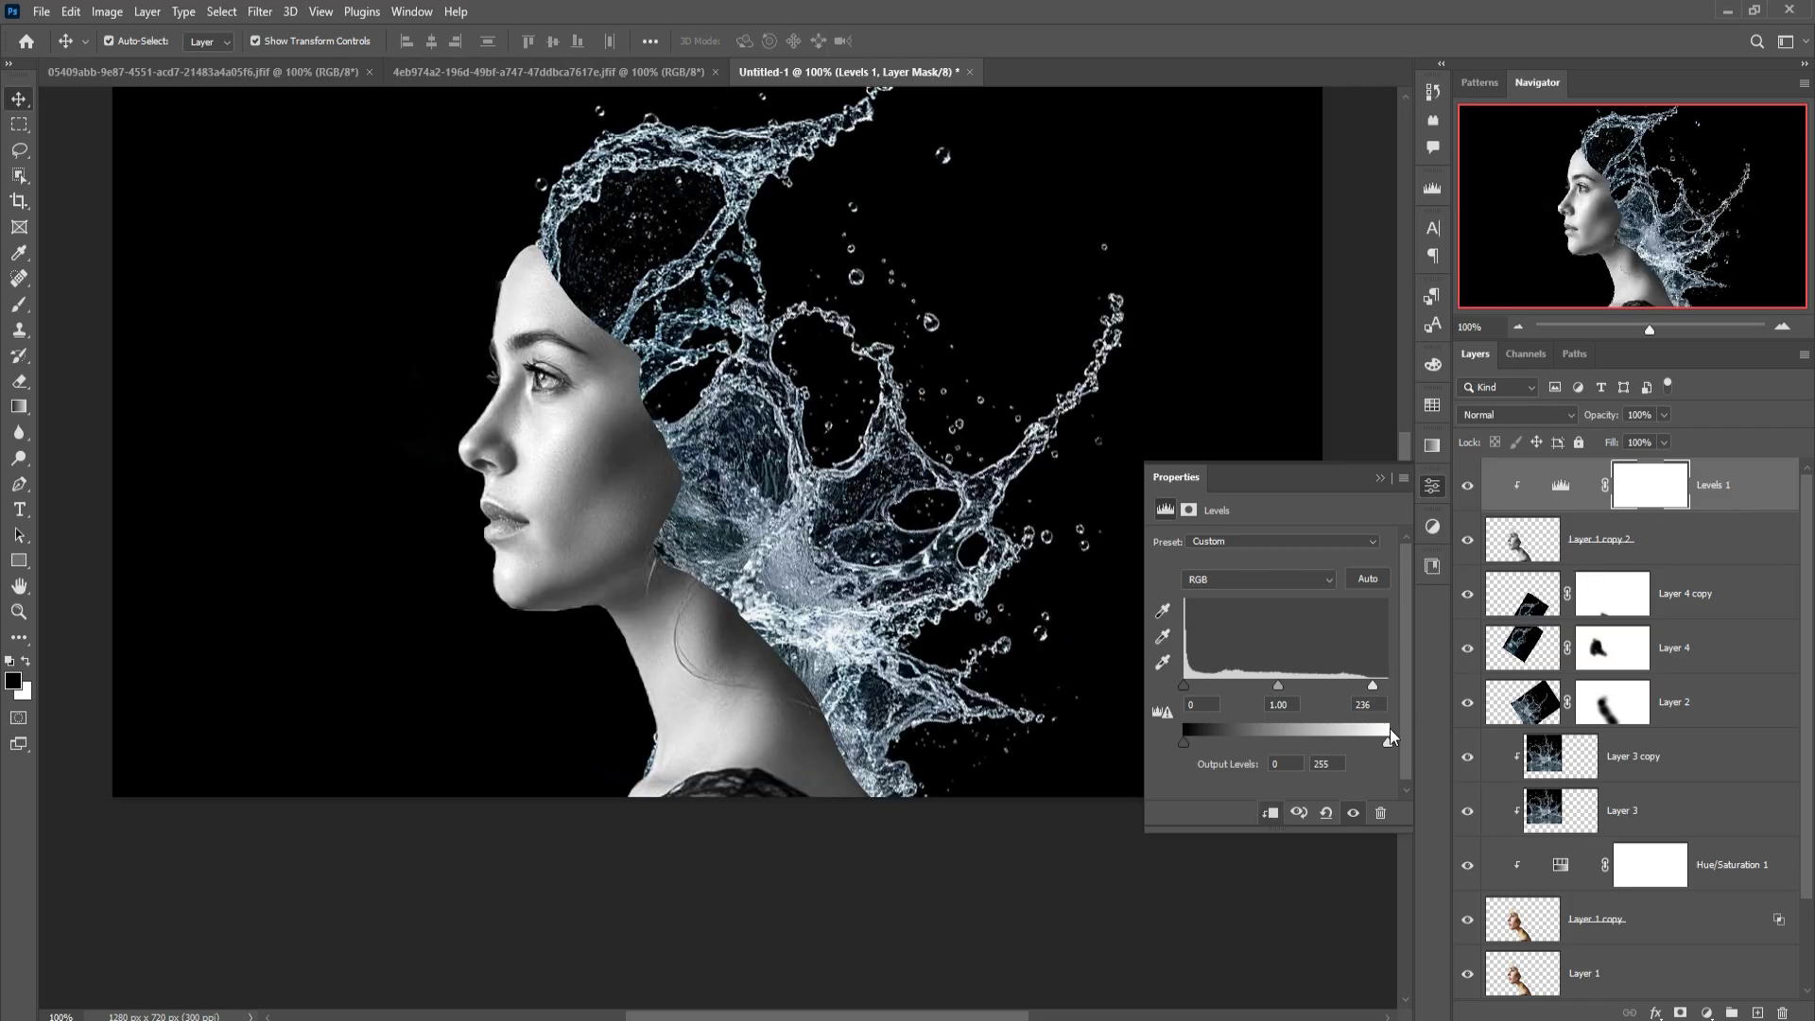
left_click_drag(1371, 684, 1291, 682)
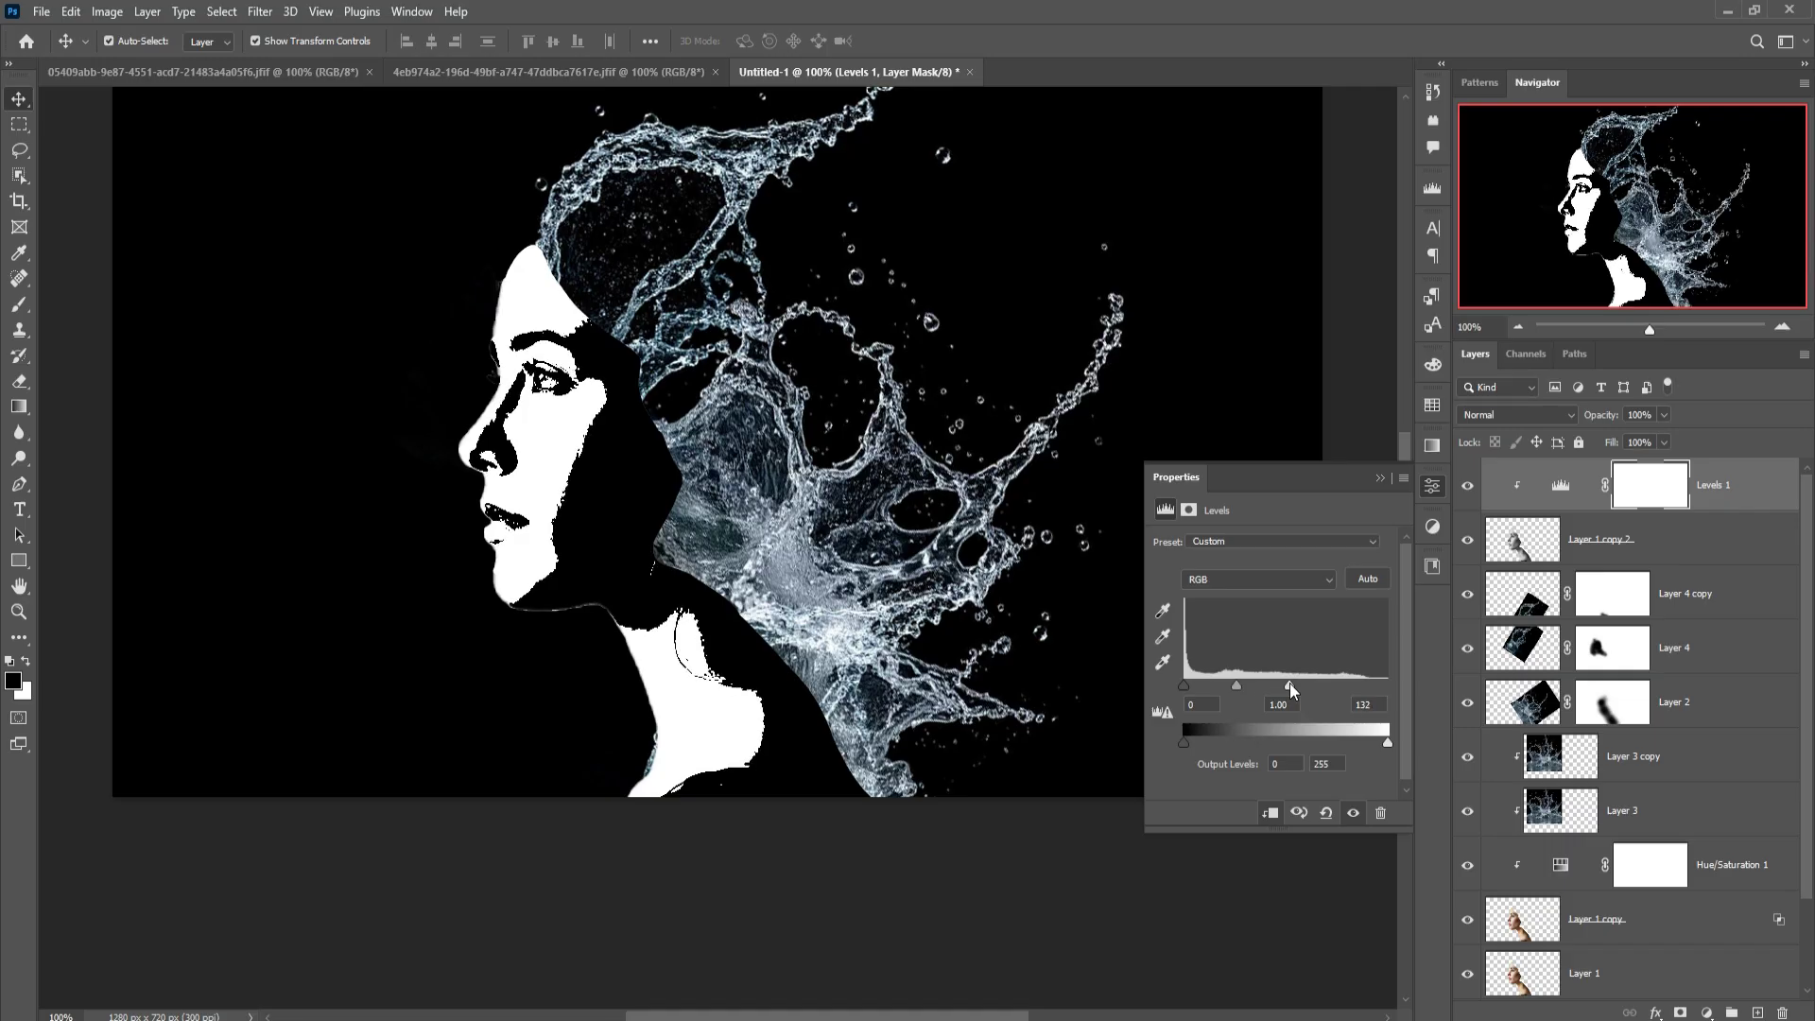
left_click_drag(1289, 682, 1282, 682)
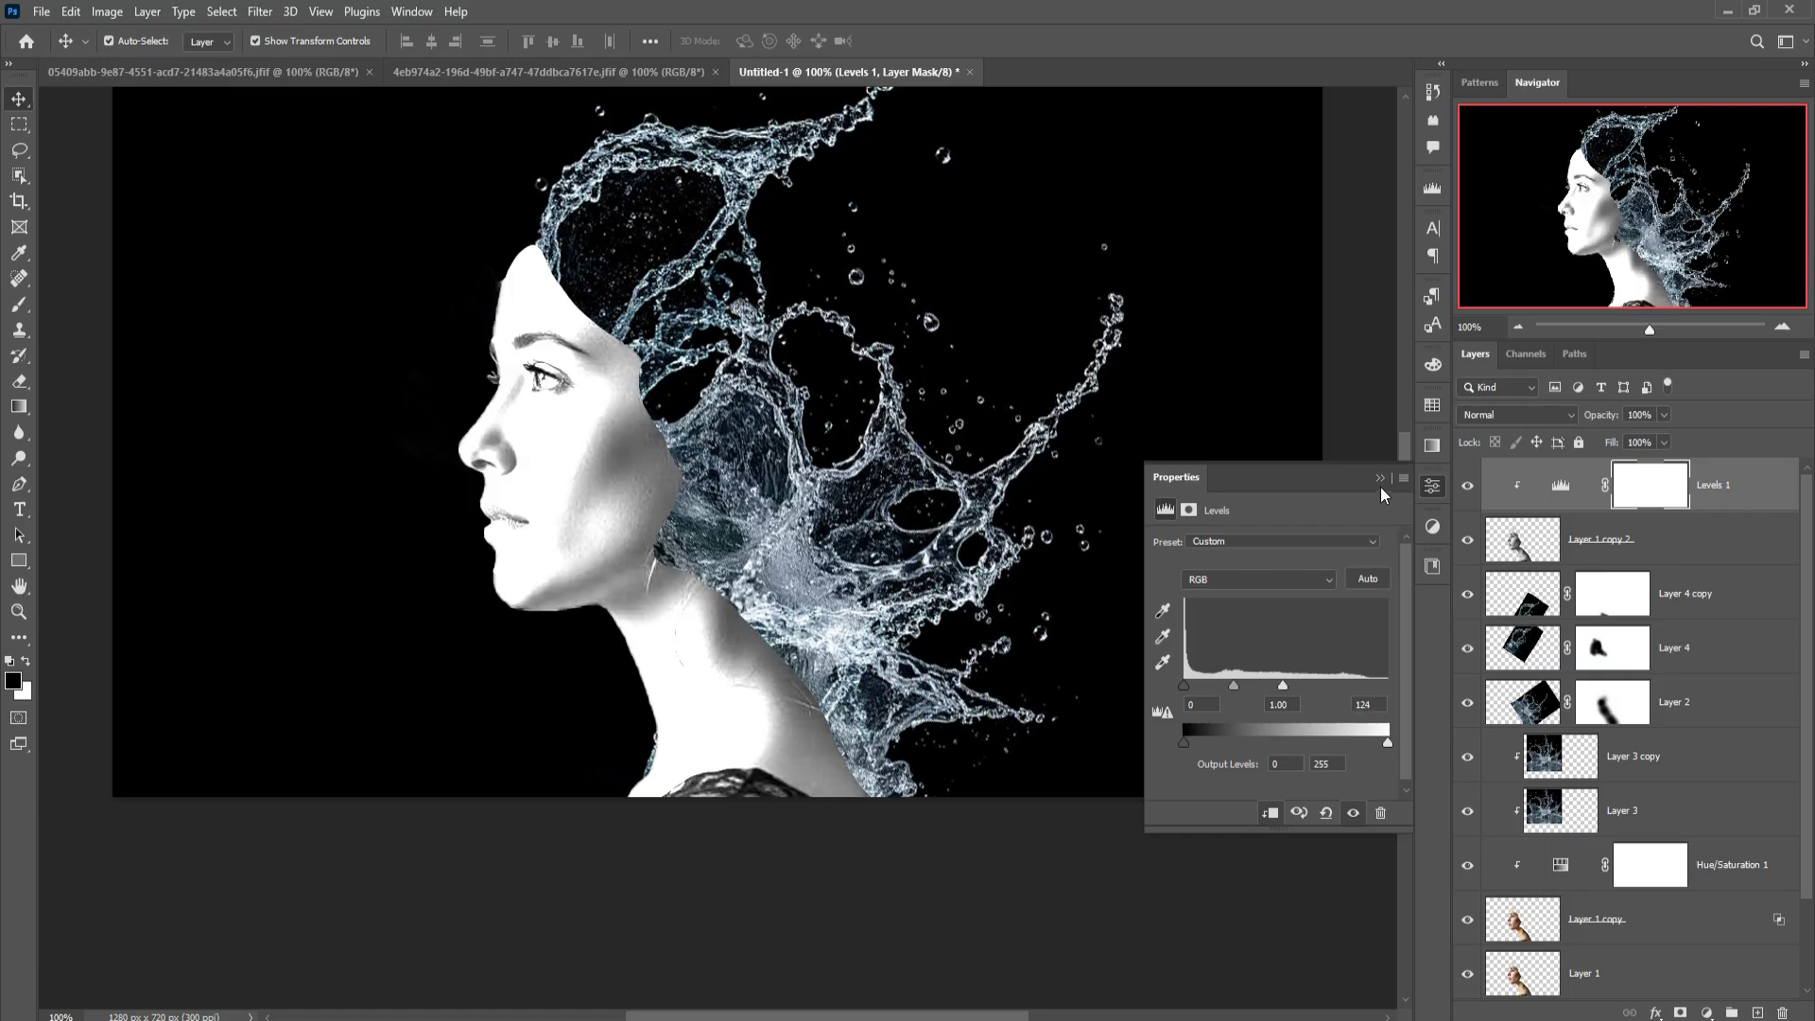
left_click(1432, 486)
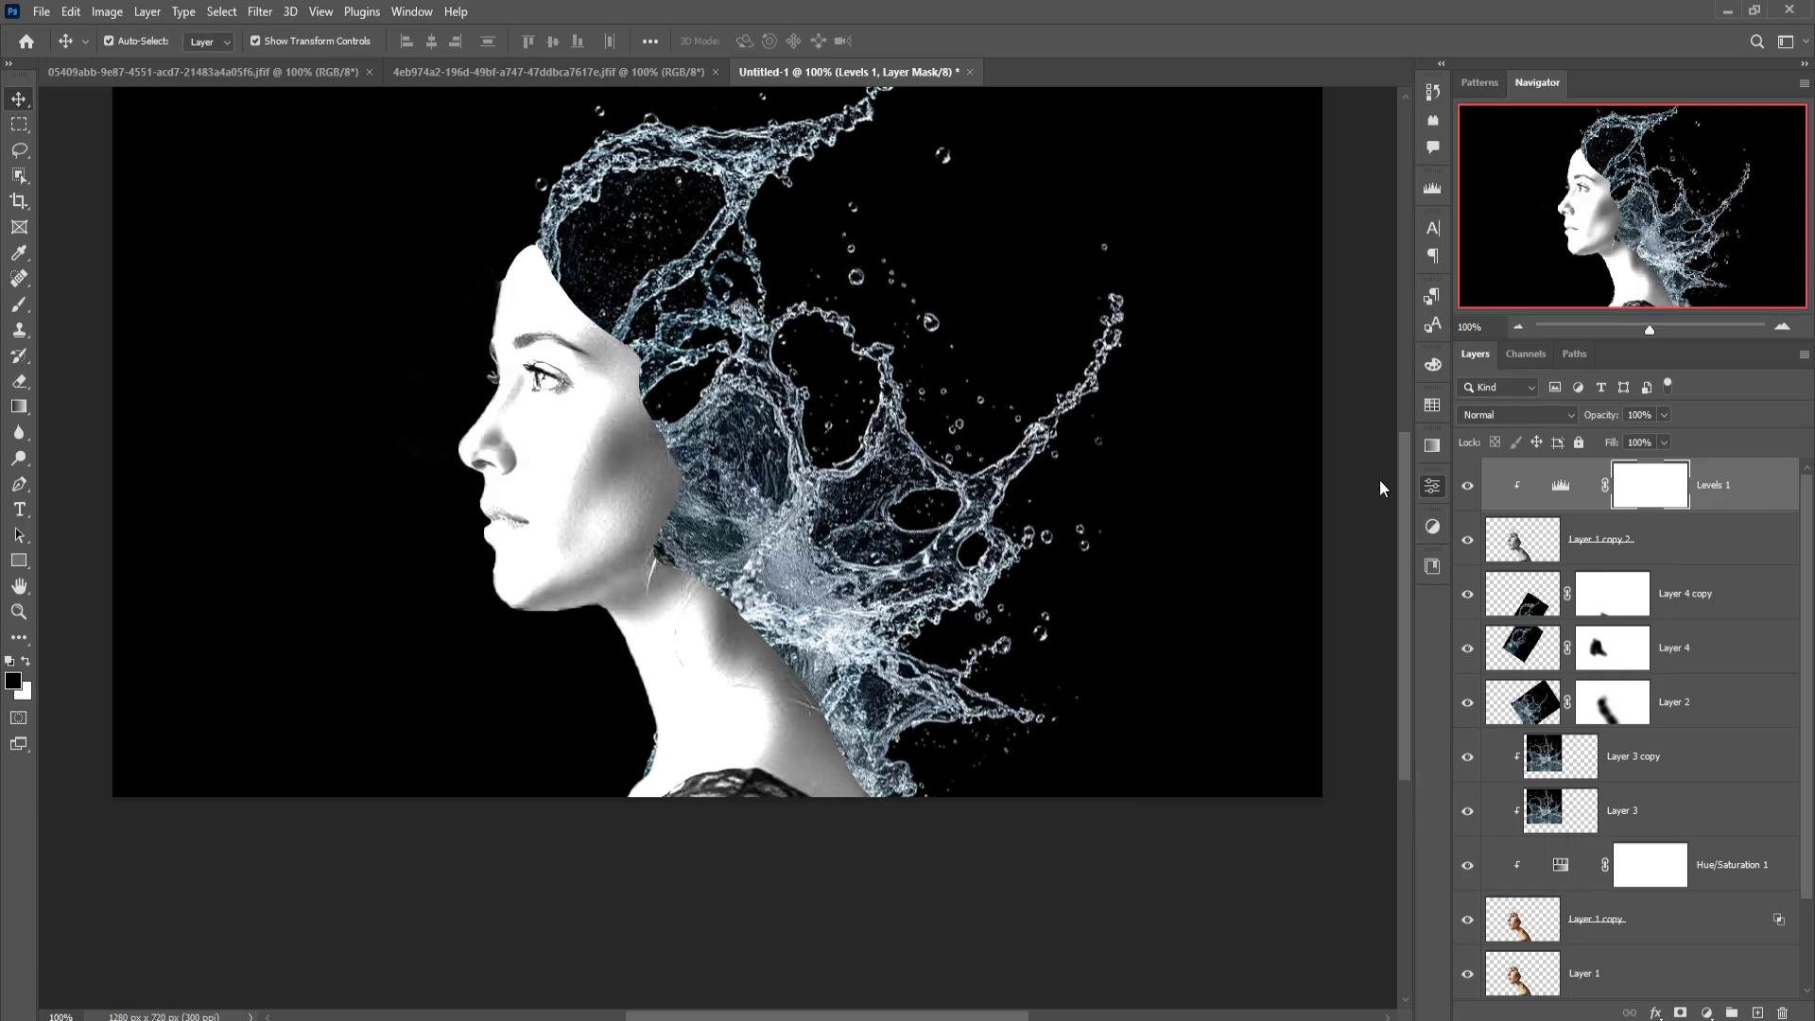
left_click(1536, 550)
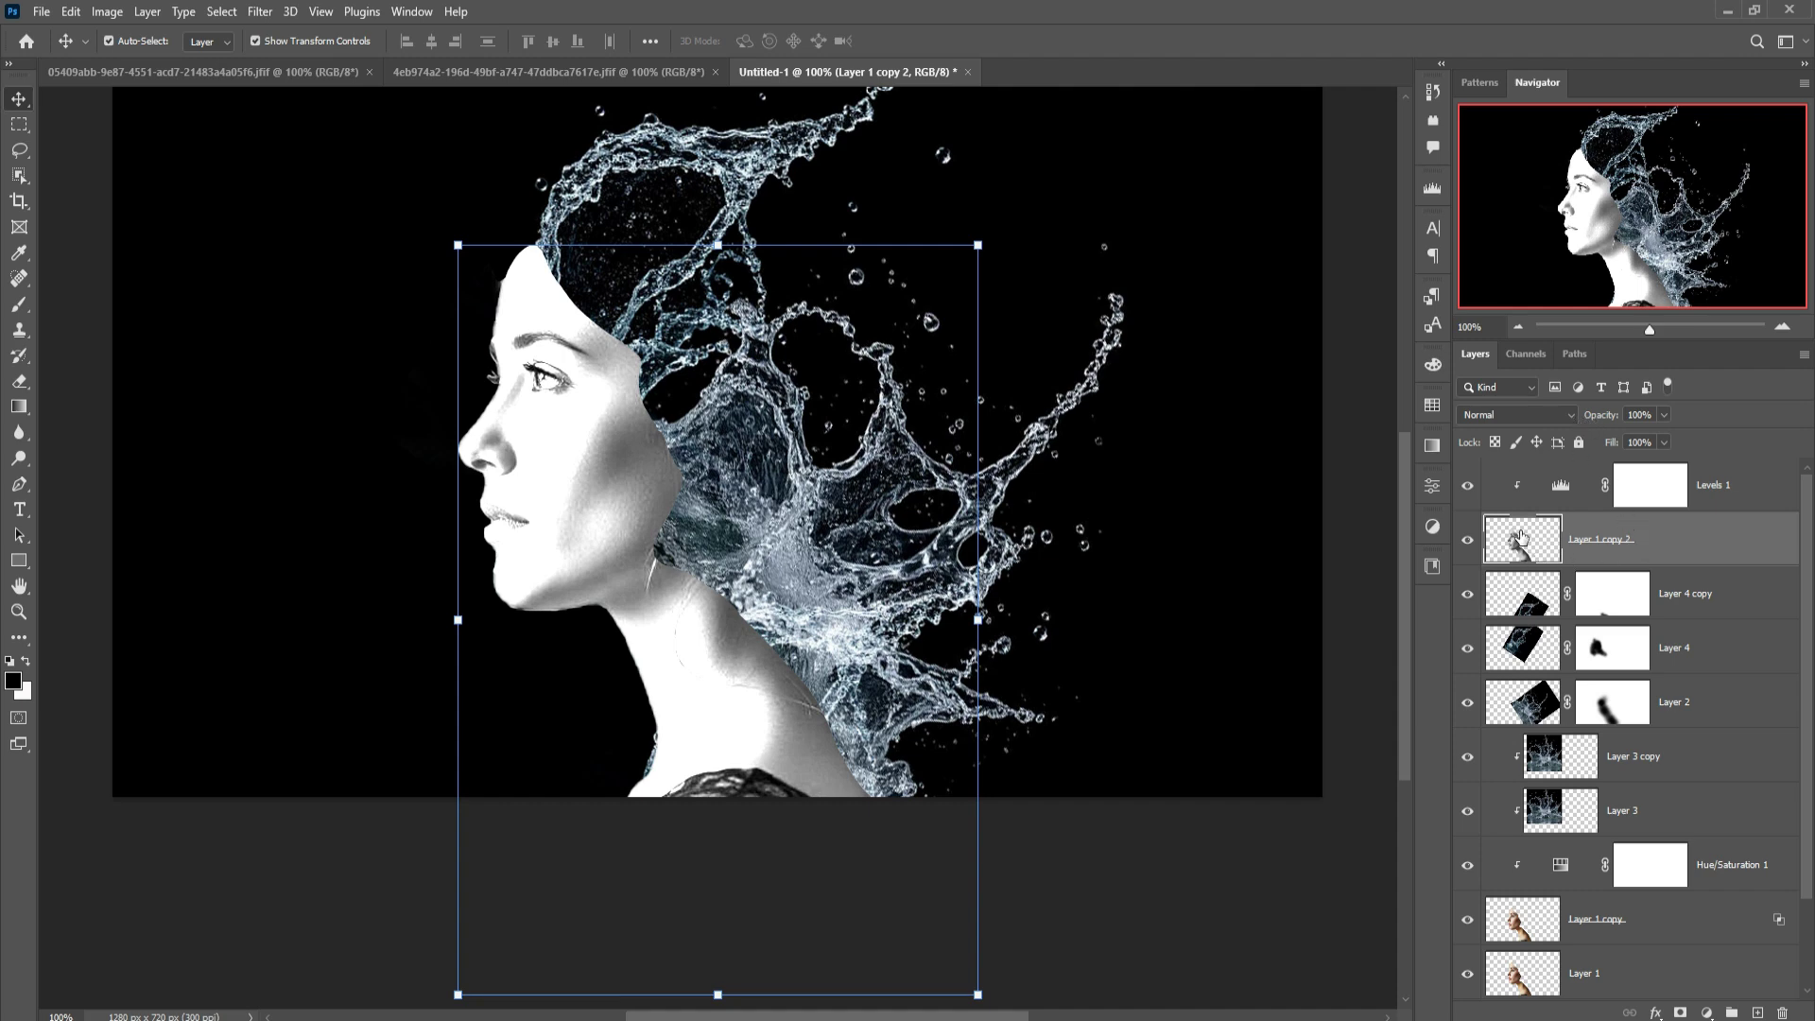
left_click(1720, 497)
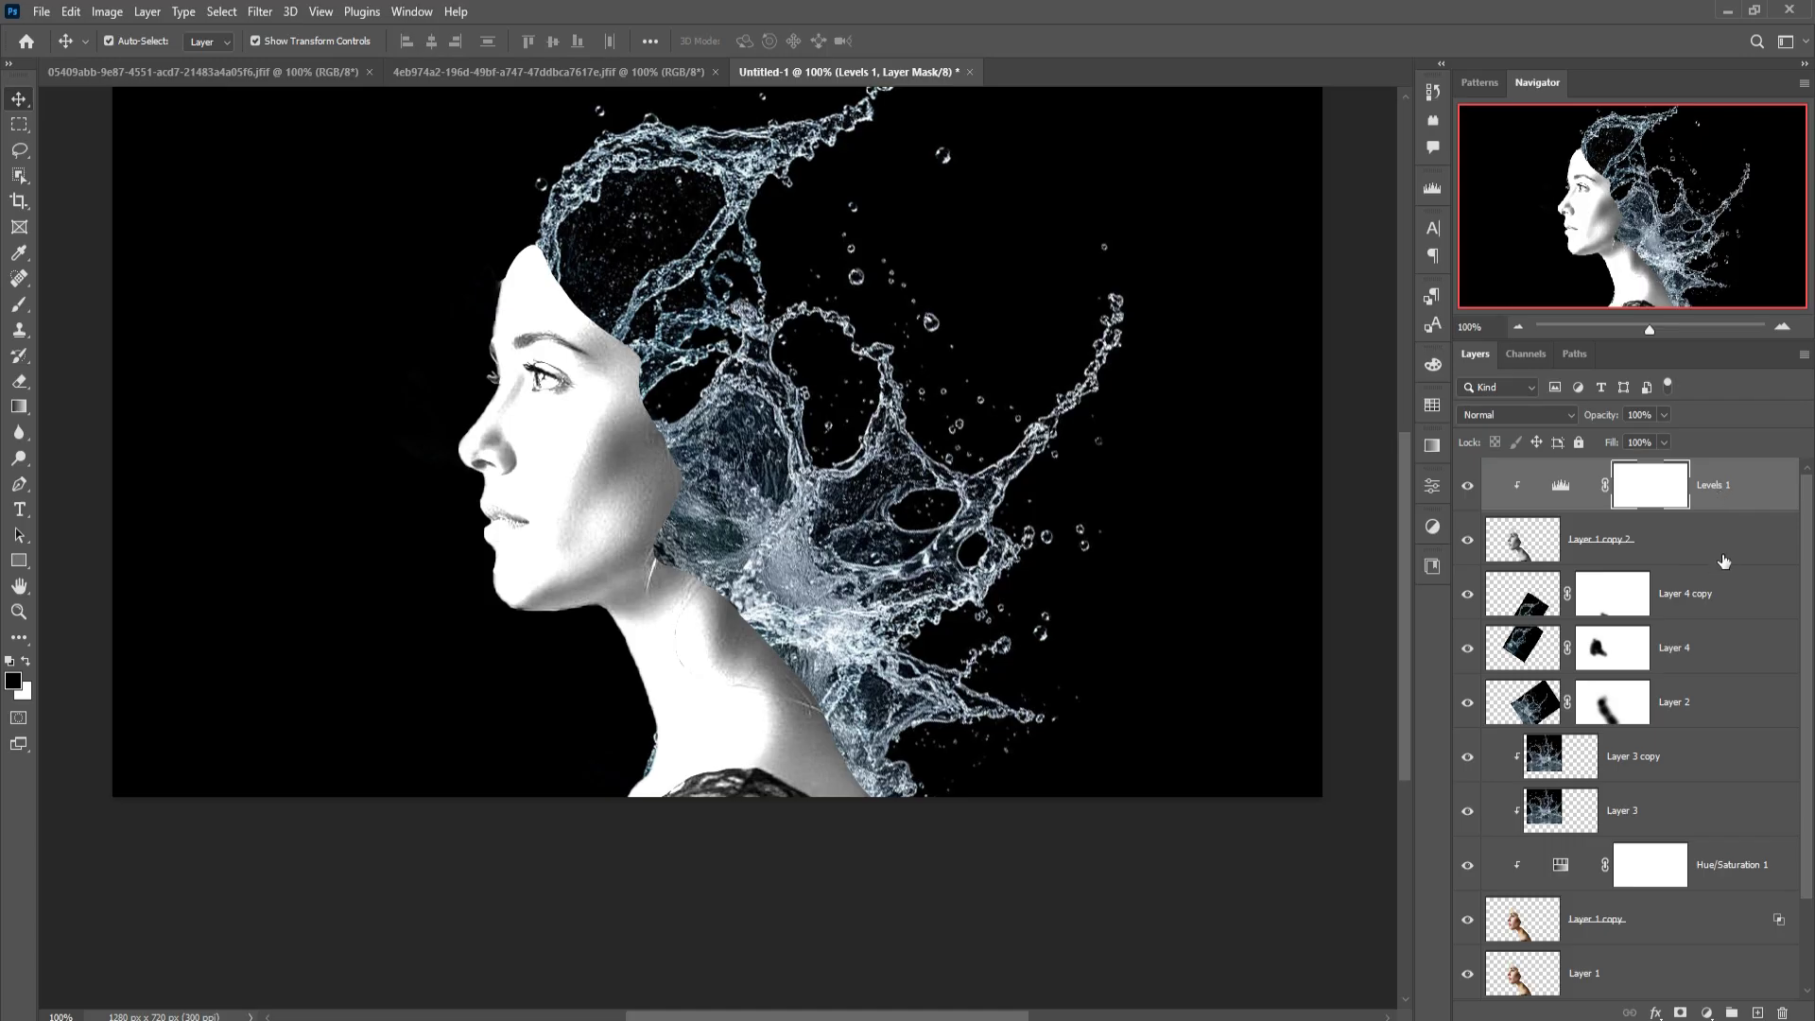
- Merge Levels 1 with Layer 1 copy 2, blend it as Multiply, and add Hue/Saturation
left_click(1723, 561, "shift")
right_click(1722, 490)
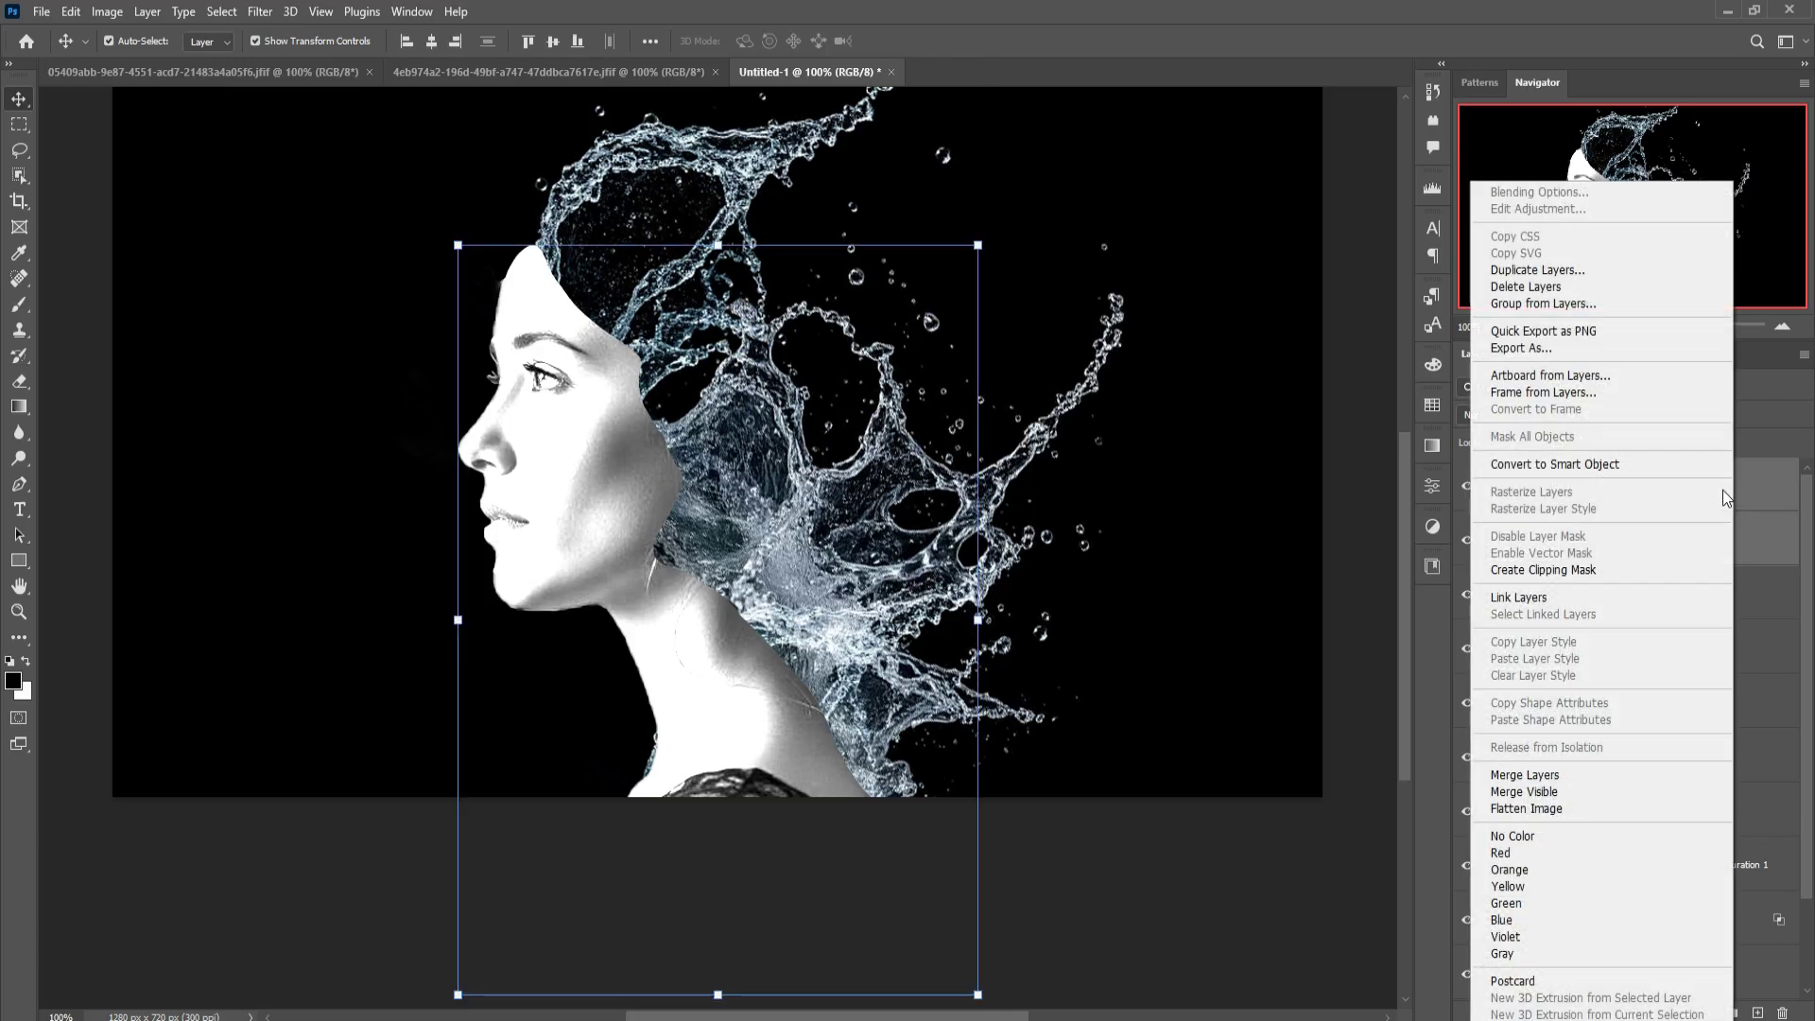
left_click(1524, 775)
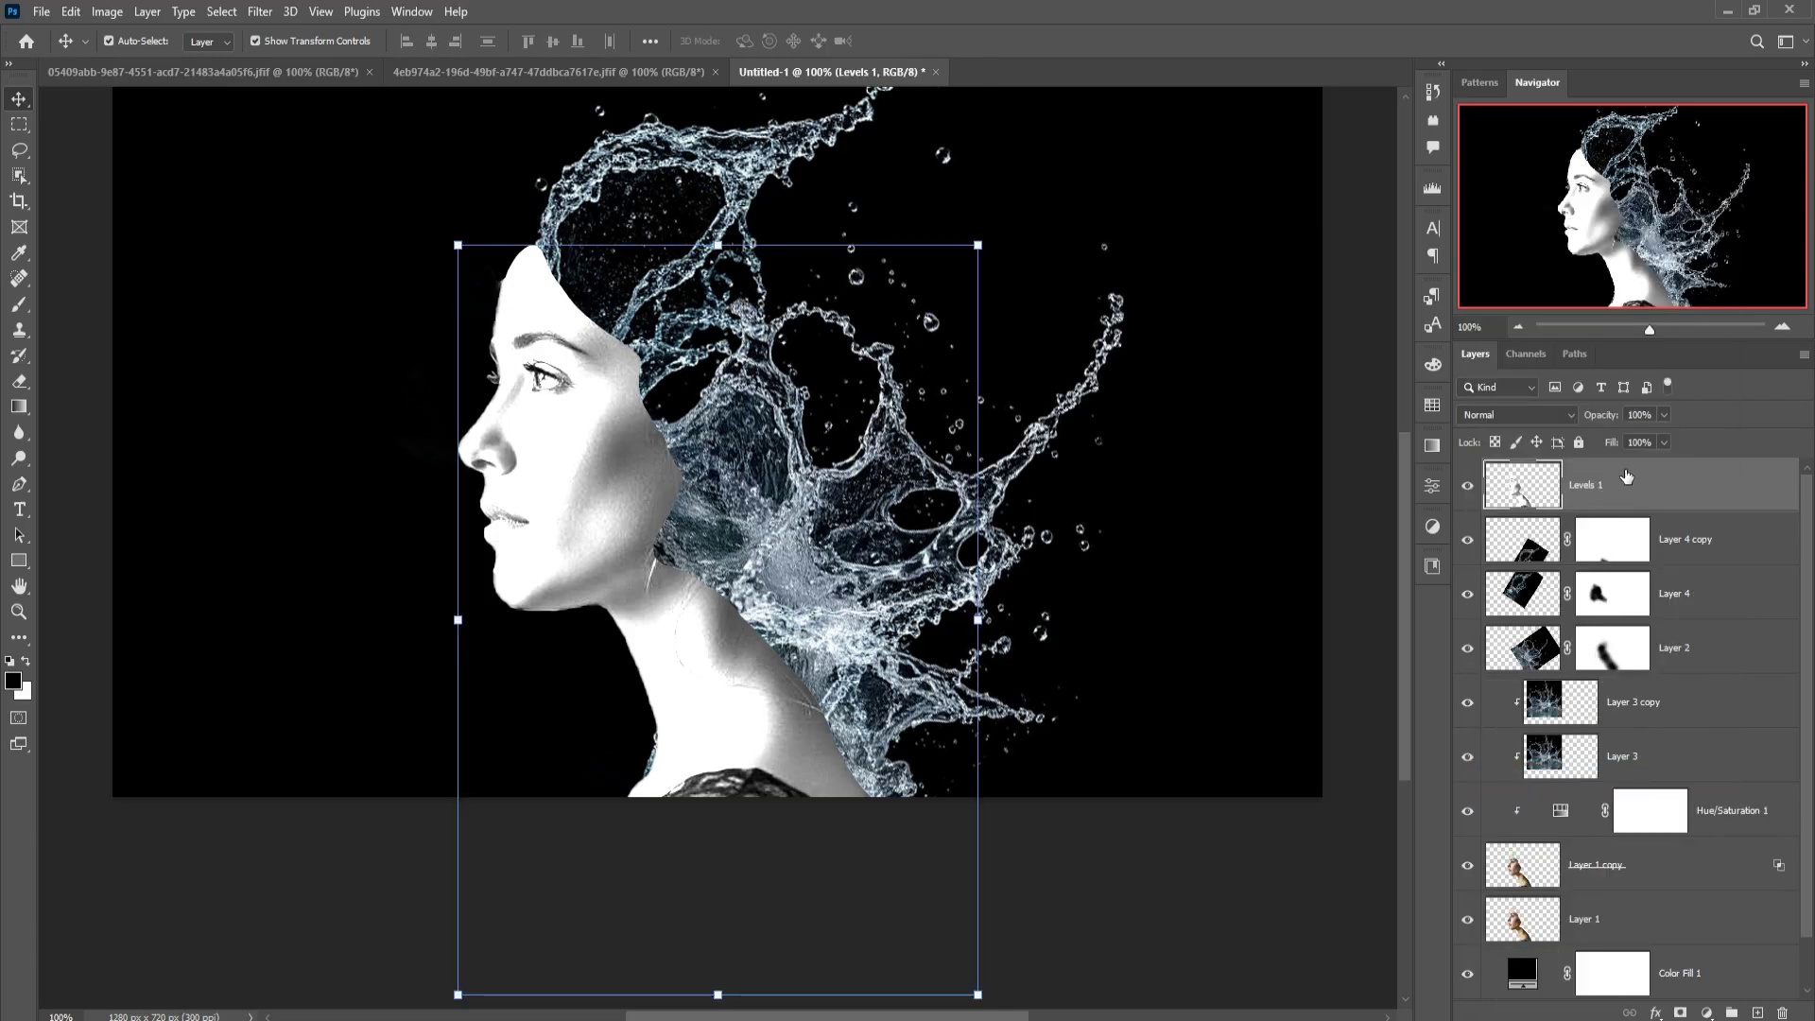
left_click(1517, 415)
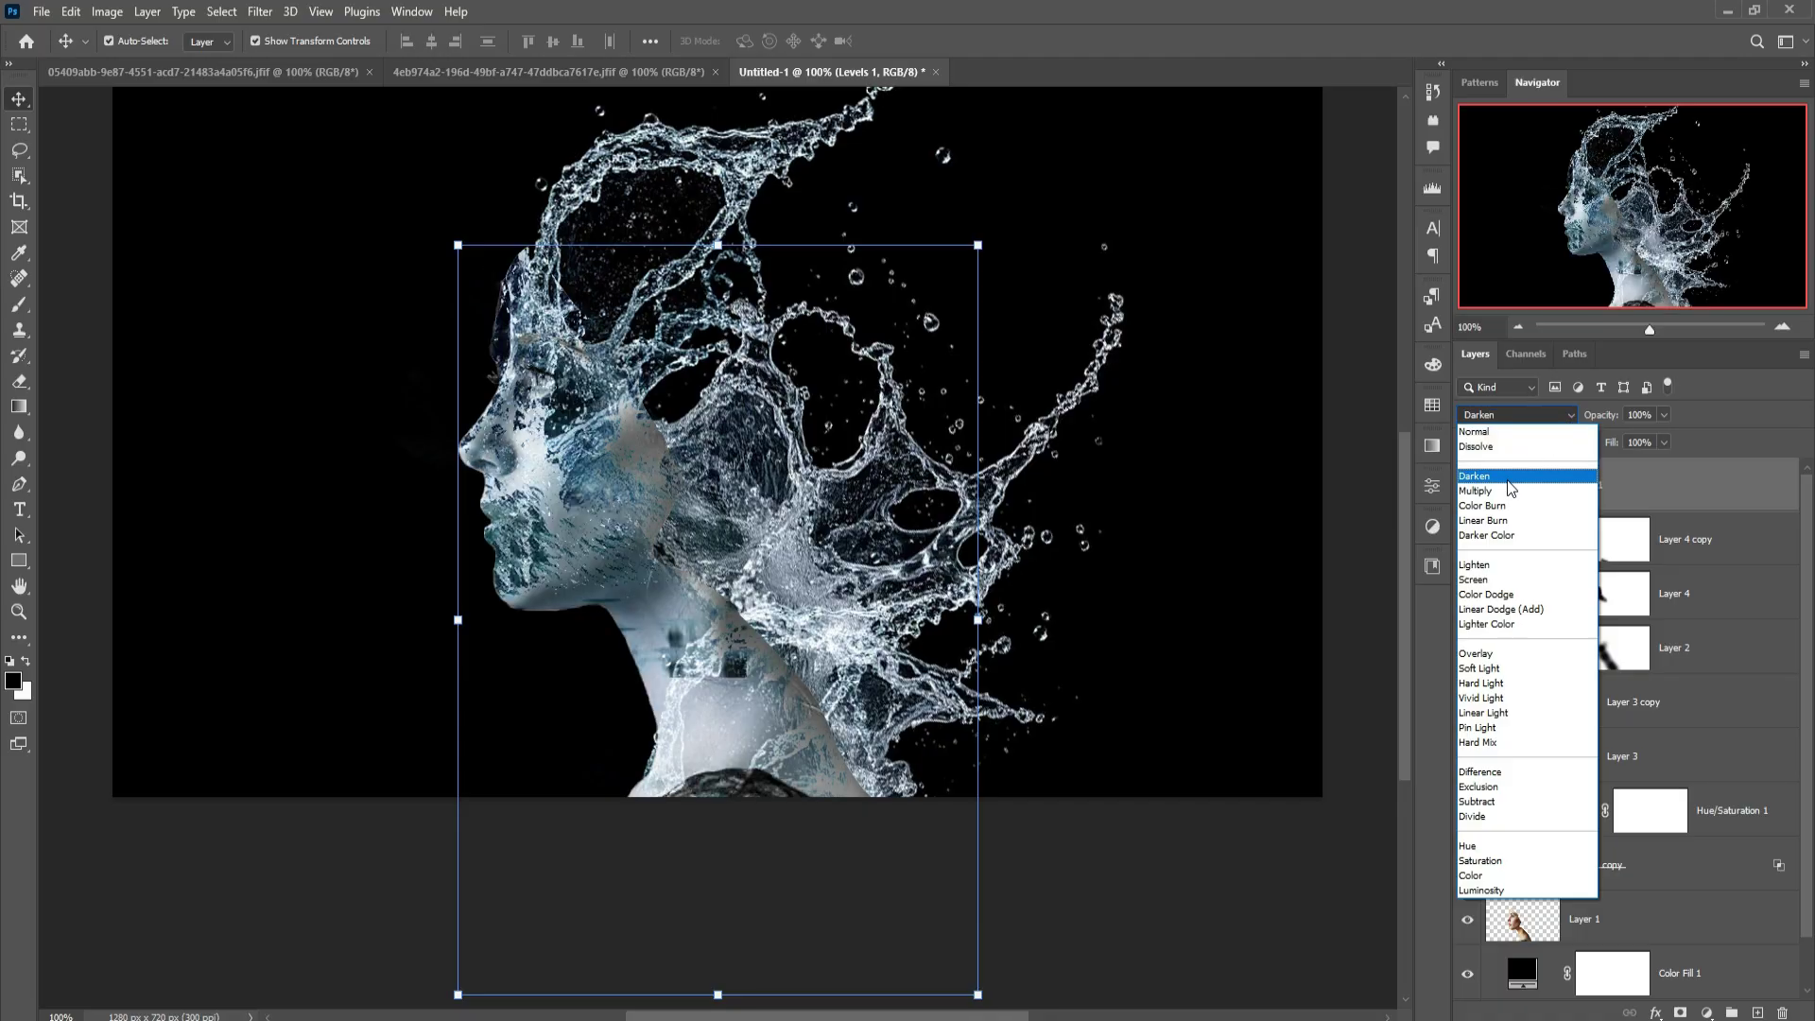
left_click(1512, 491)
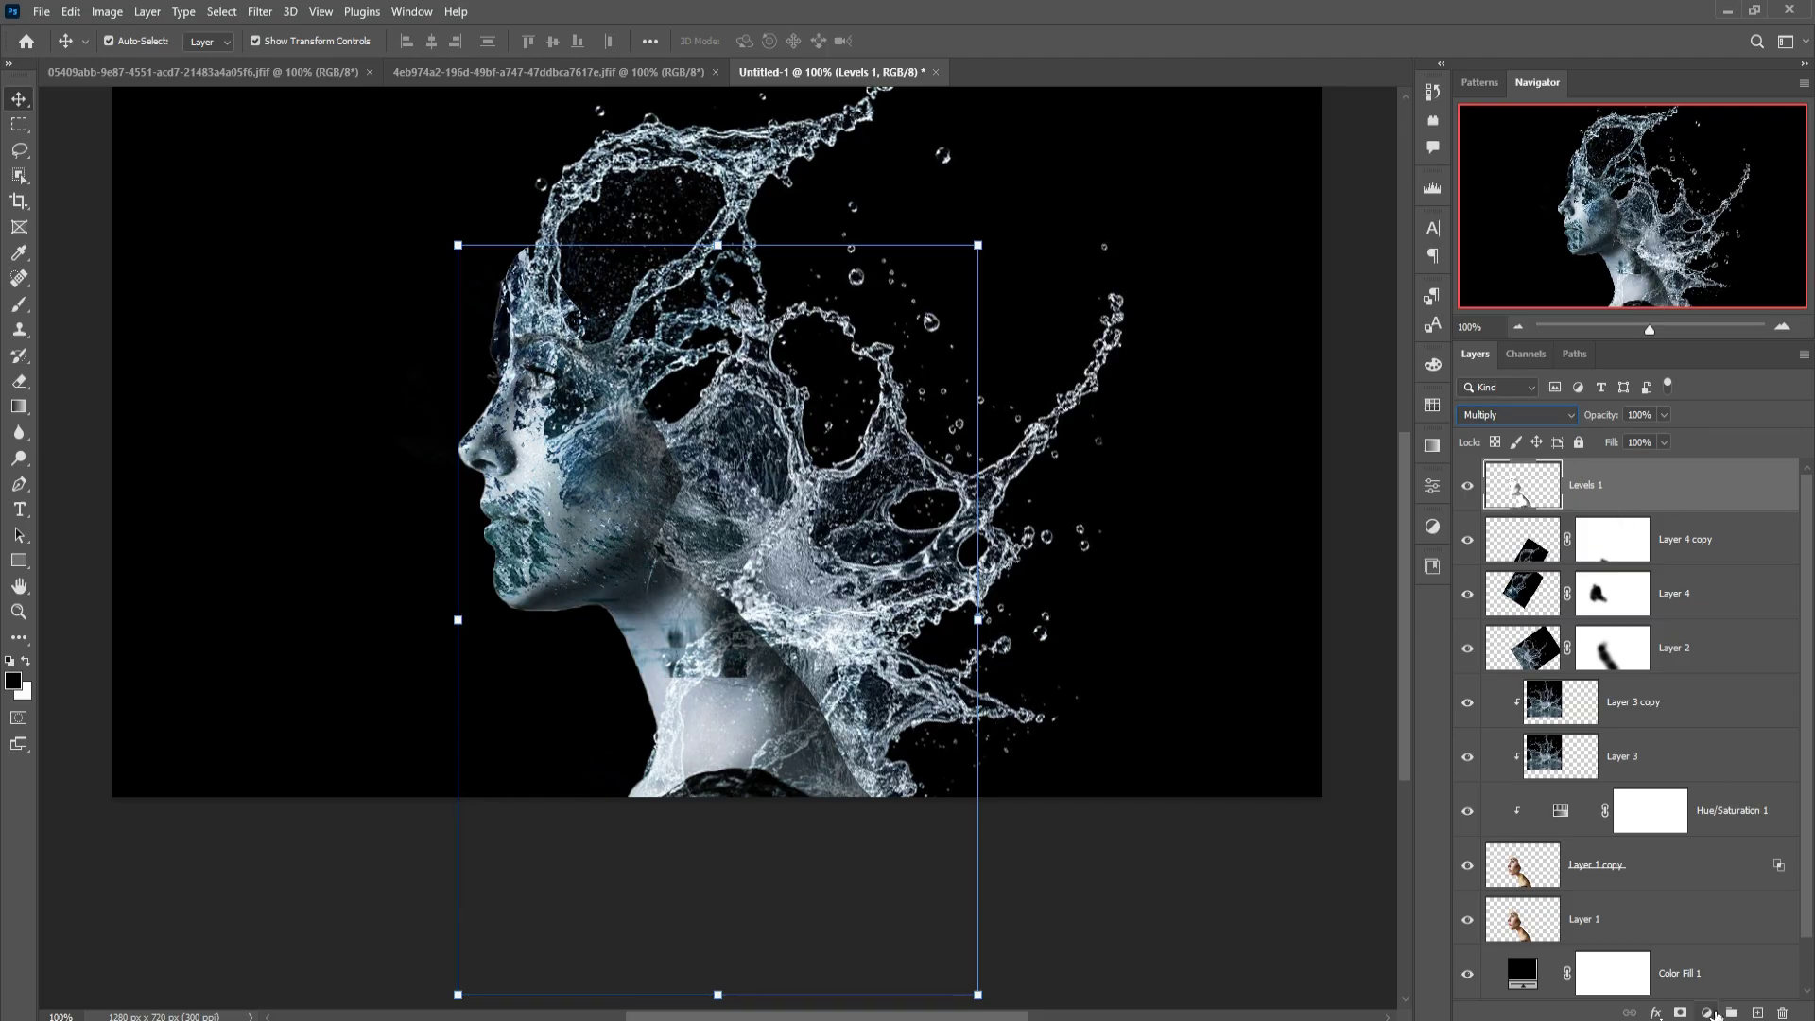
left_click(1706, 1012)
left_click(1737, 819)
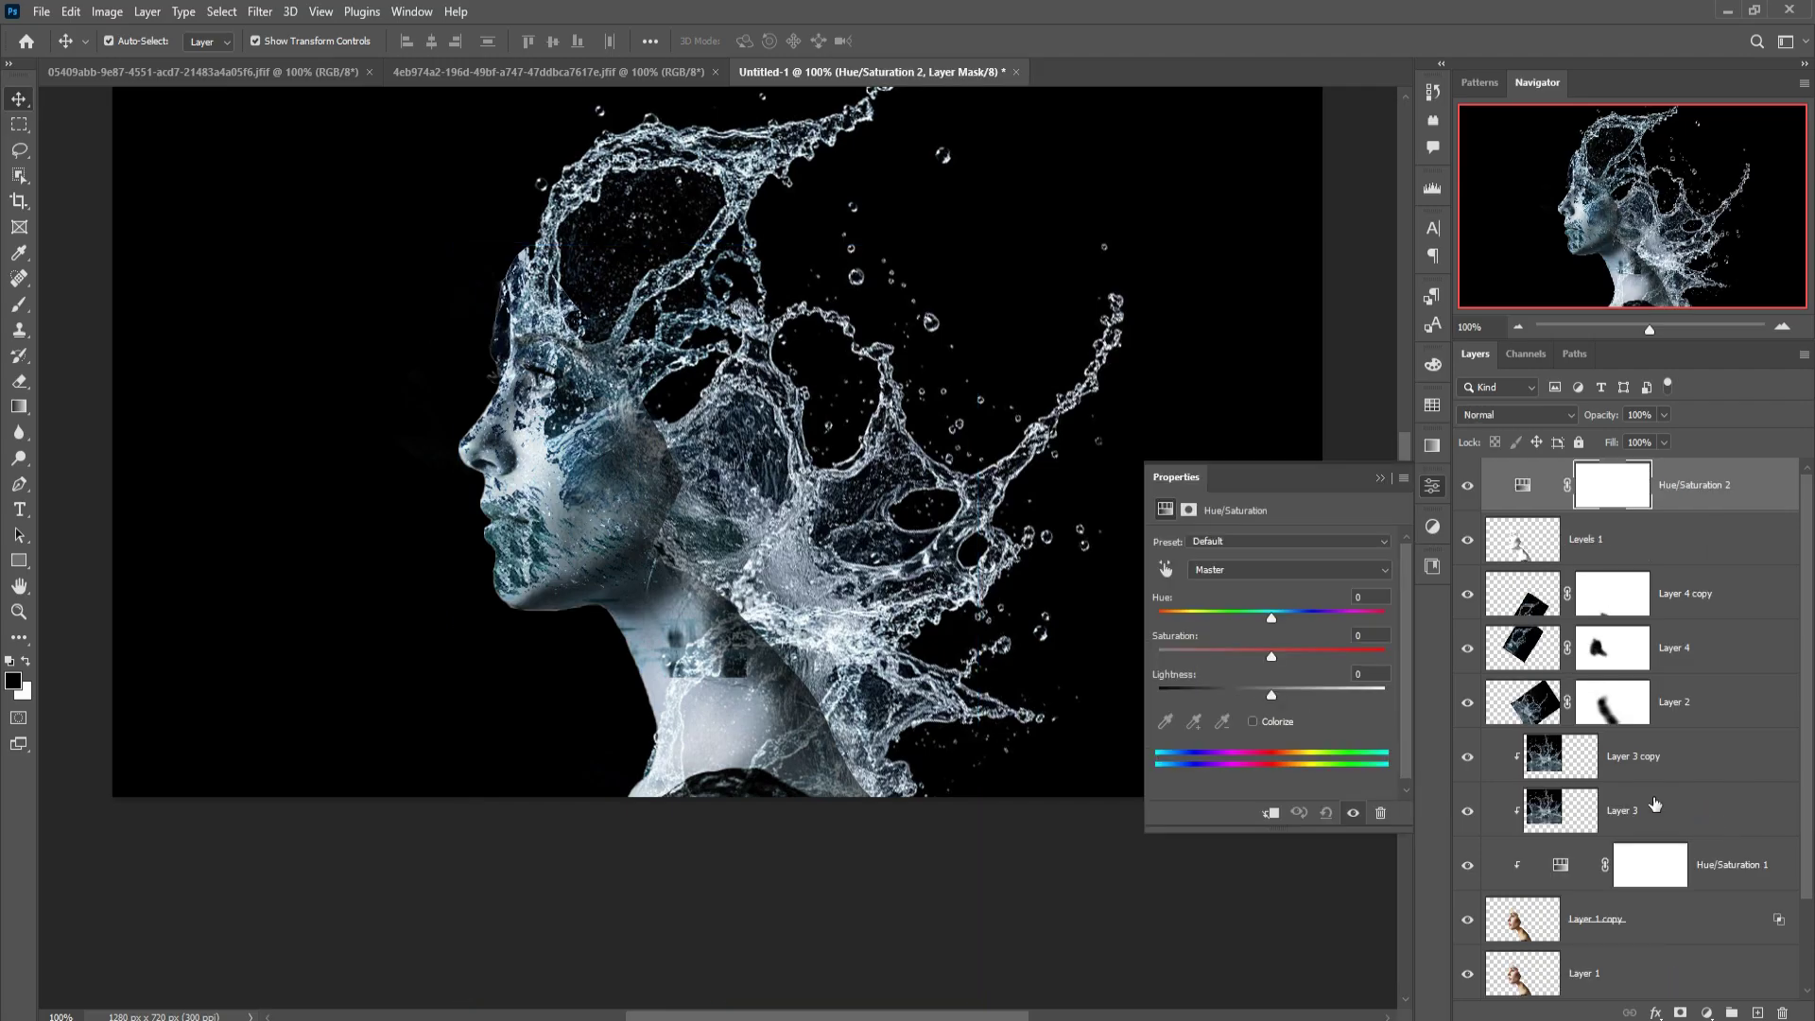
- Clip Hue/Saturation 2 to the merged face layer with saturation at about -75
left_click_drag(1271, 655, 1233, 657)
left_click(1270, 813)
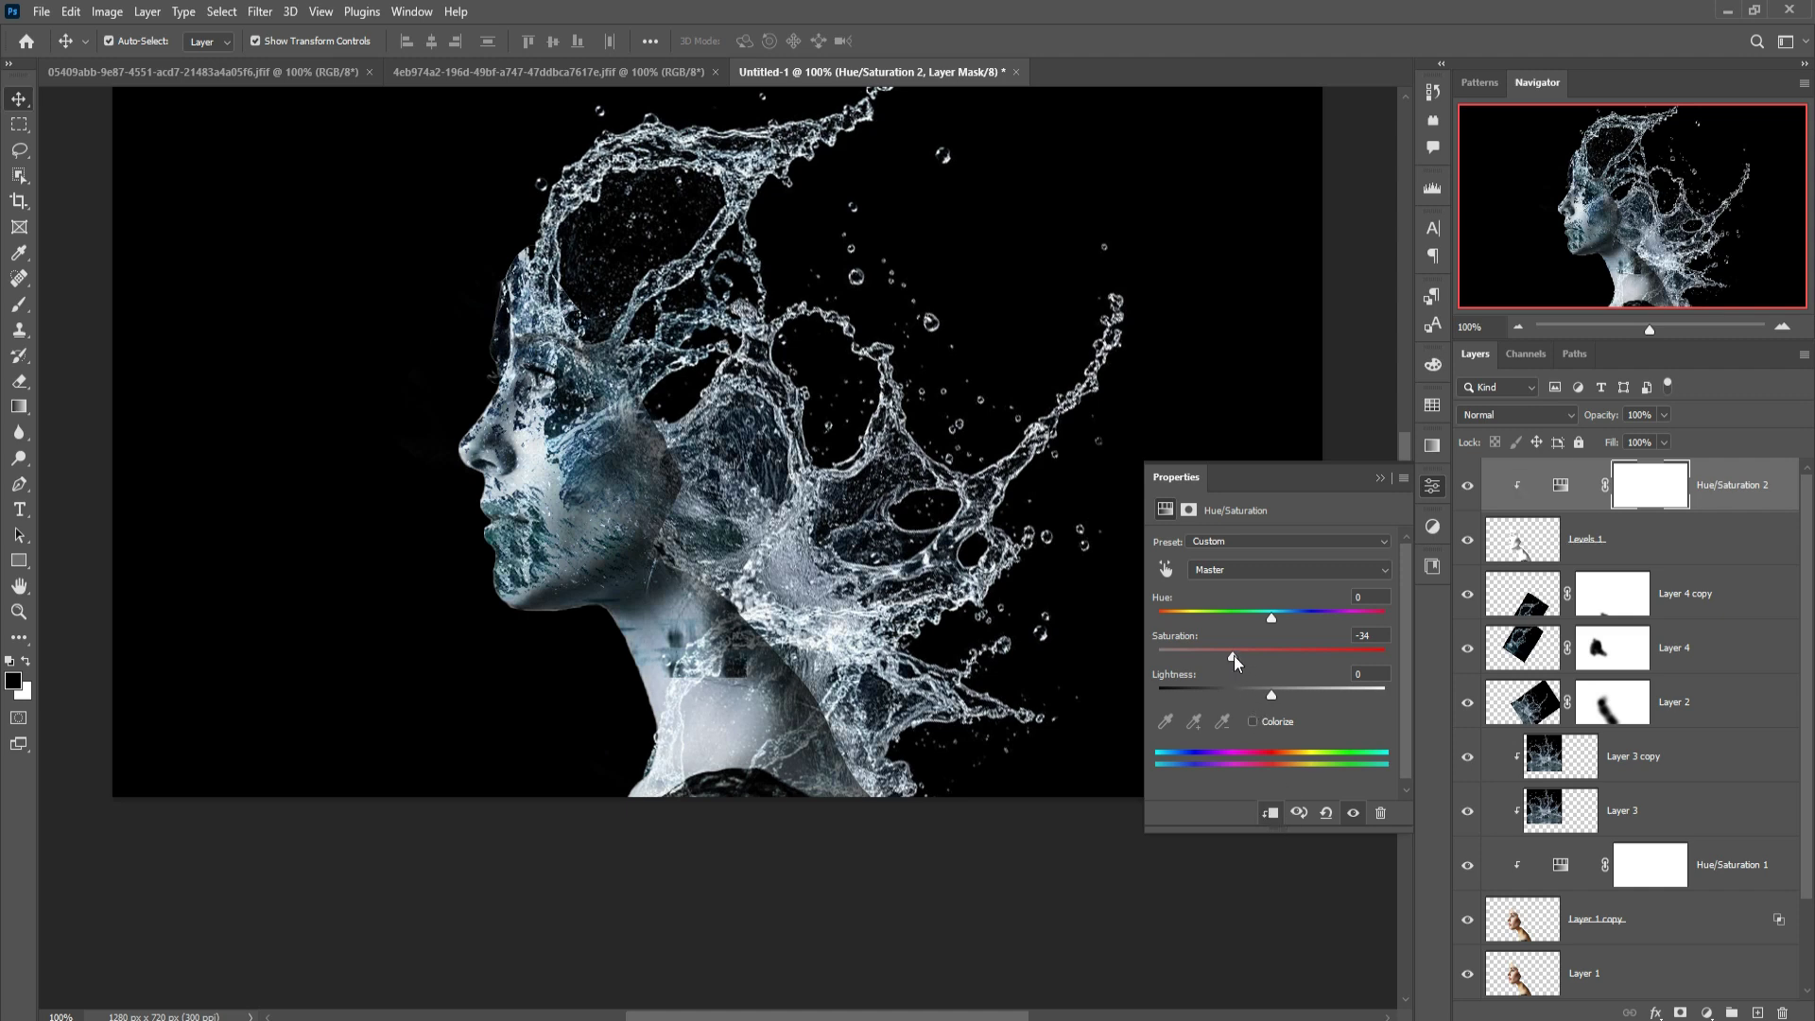
left_click_drag(1234, 655, 1185, 646)
left_click(1379, 477)
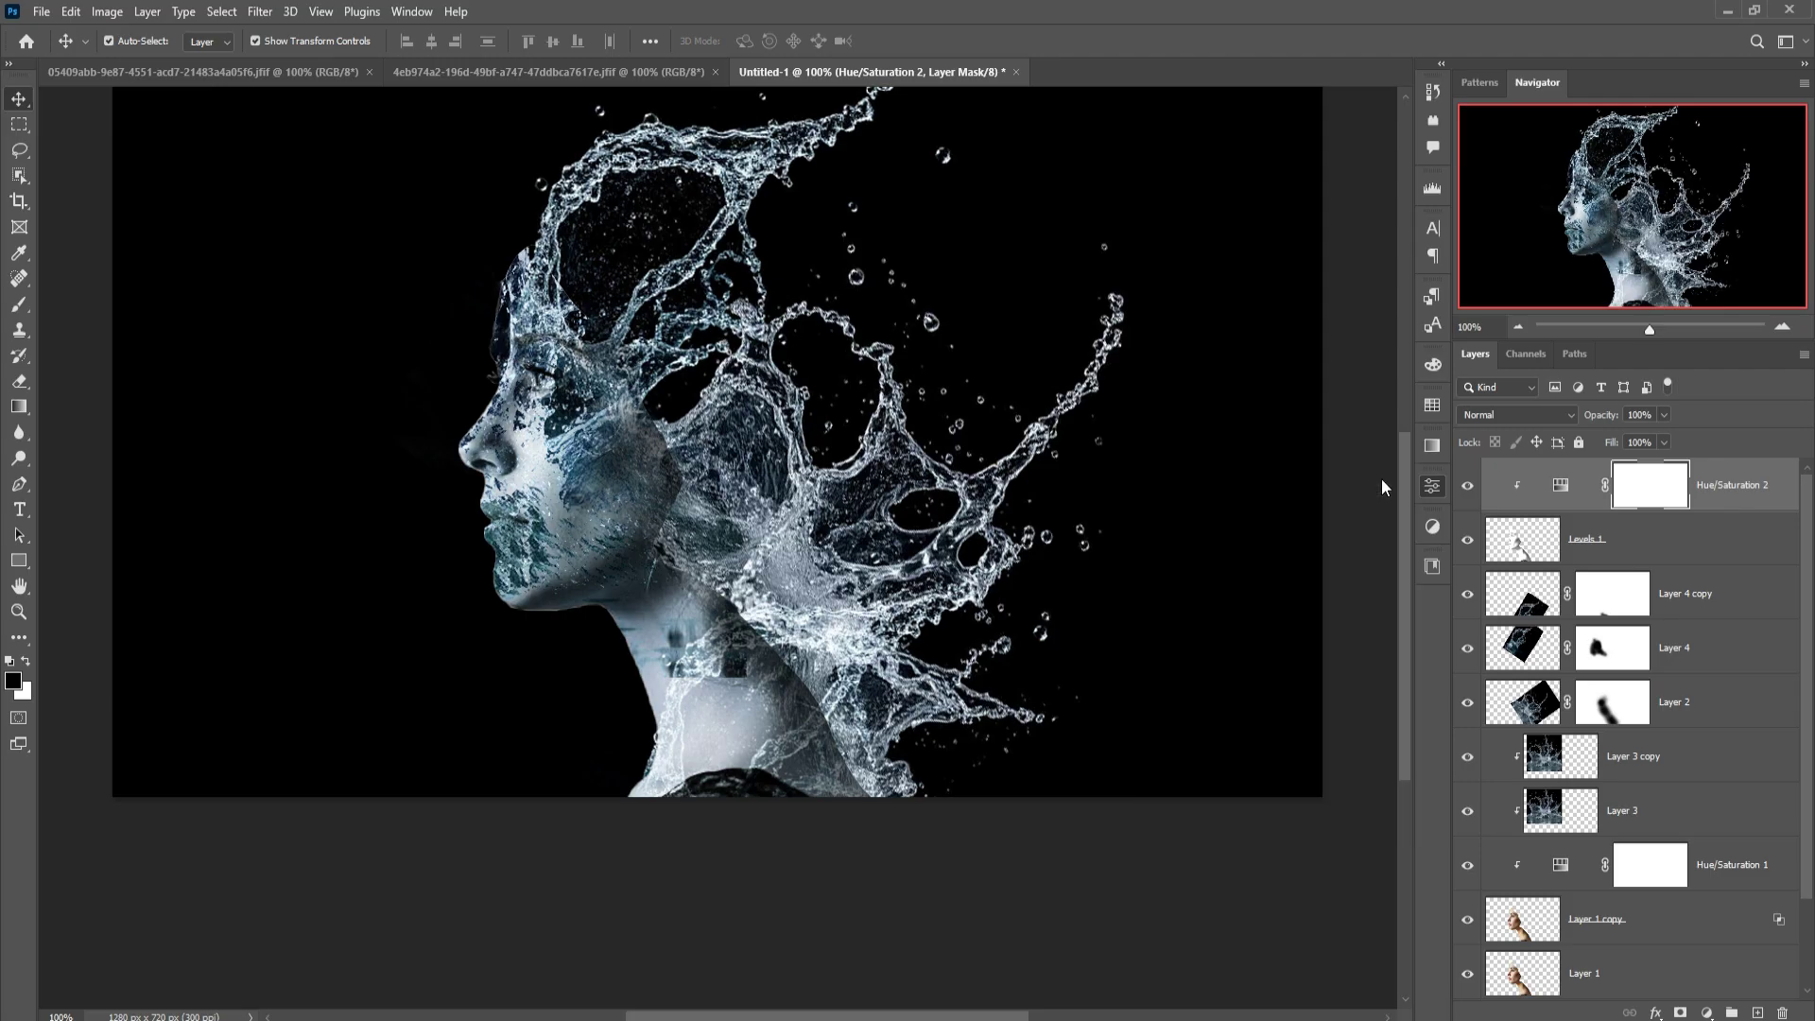
left_click(1654, 553)
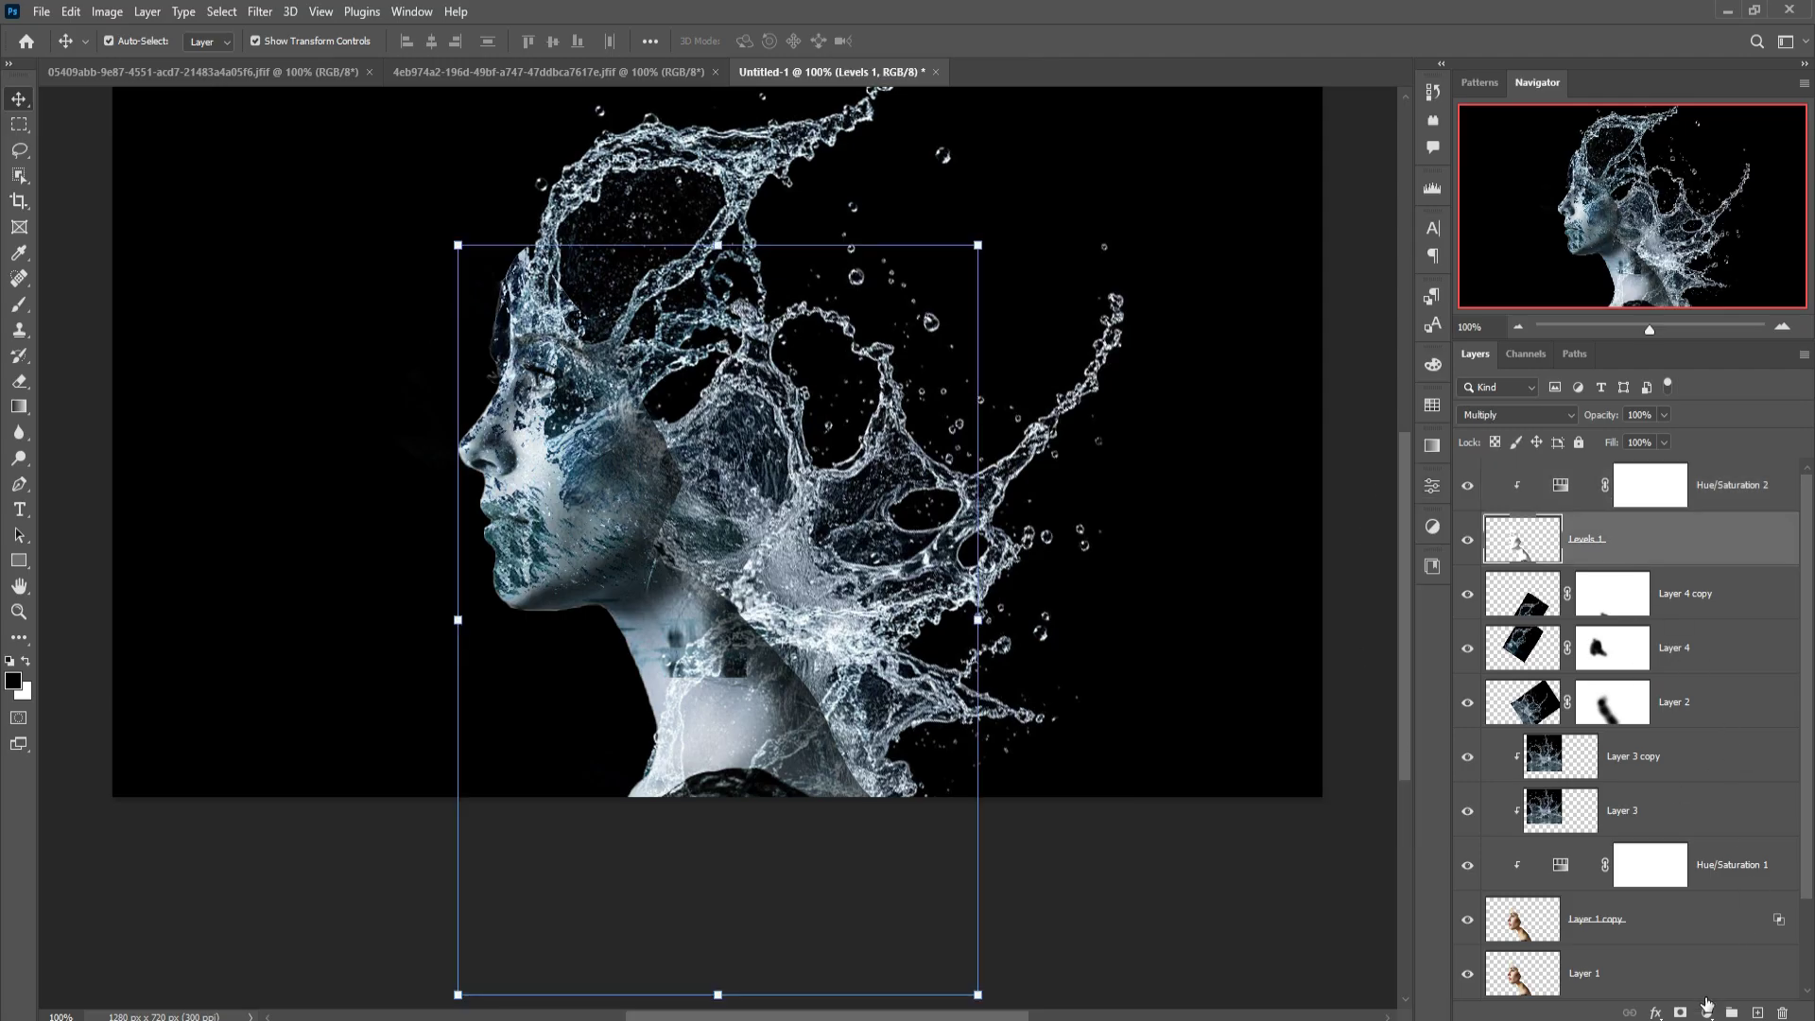
- Add a layer mask to Levels 1 and paint black over the neck behind the ear
left_click(1680, 1012)
left_click(19, 307)
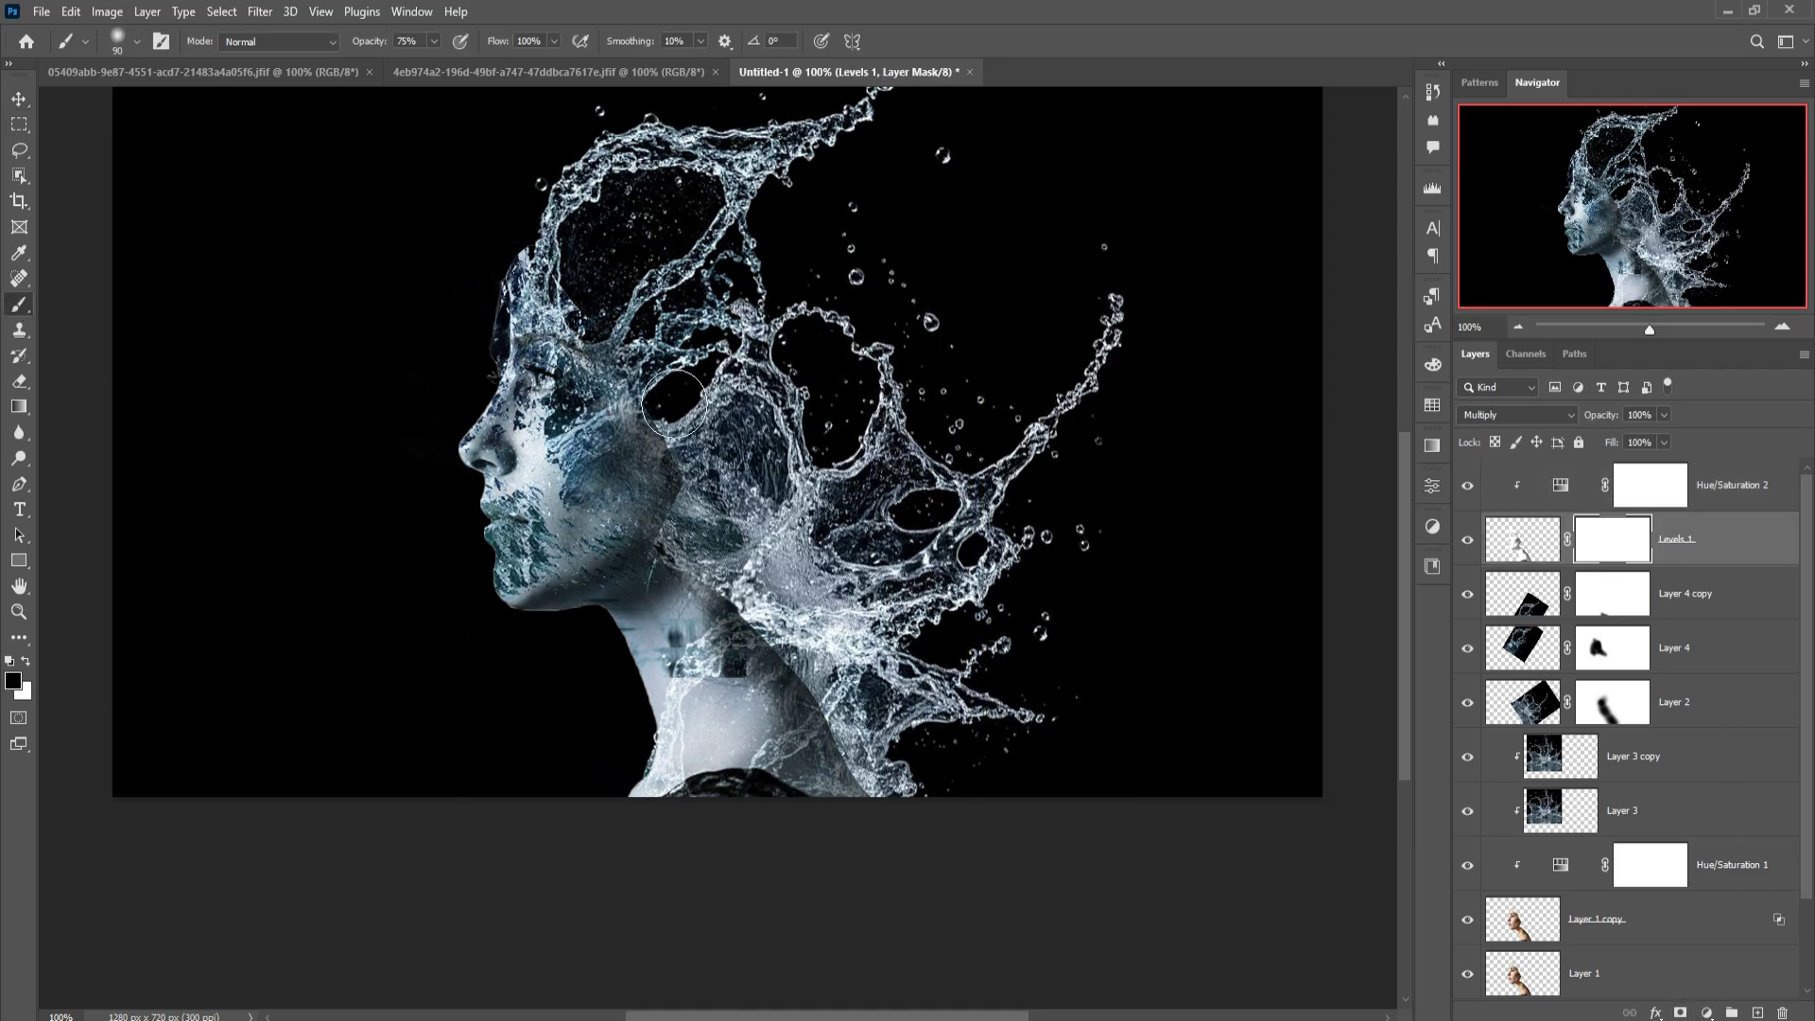
mouse_move(657, 387)
left_mouse_down()
mouse_move(800, 571)
mouse_move(939, 814)
mouse_move(609, 577)
mouse_move(559, 508)
mouse_move(592, 601)
mouse_move(749, 528)
mouse_move(842, 583)
left_mouse_up()
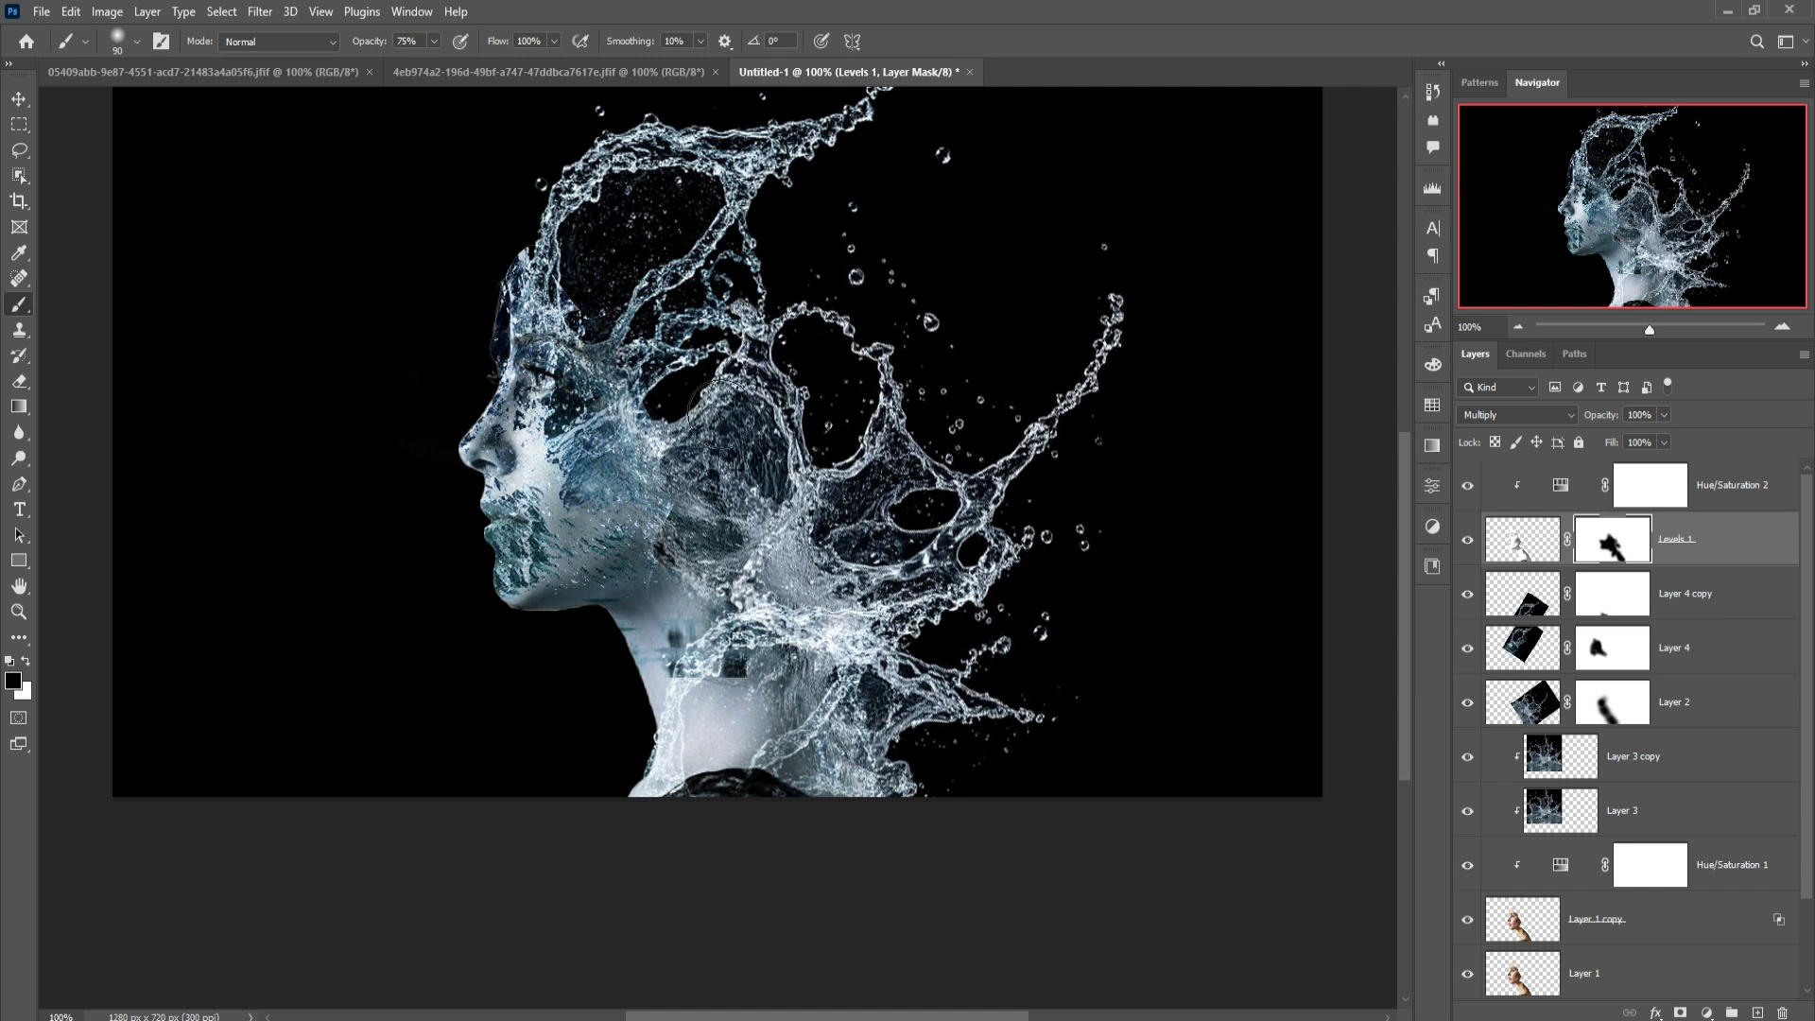
left_click(19, 100)
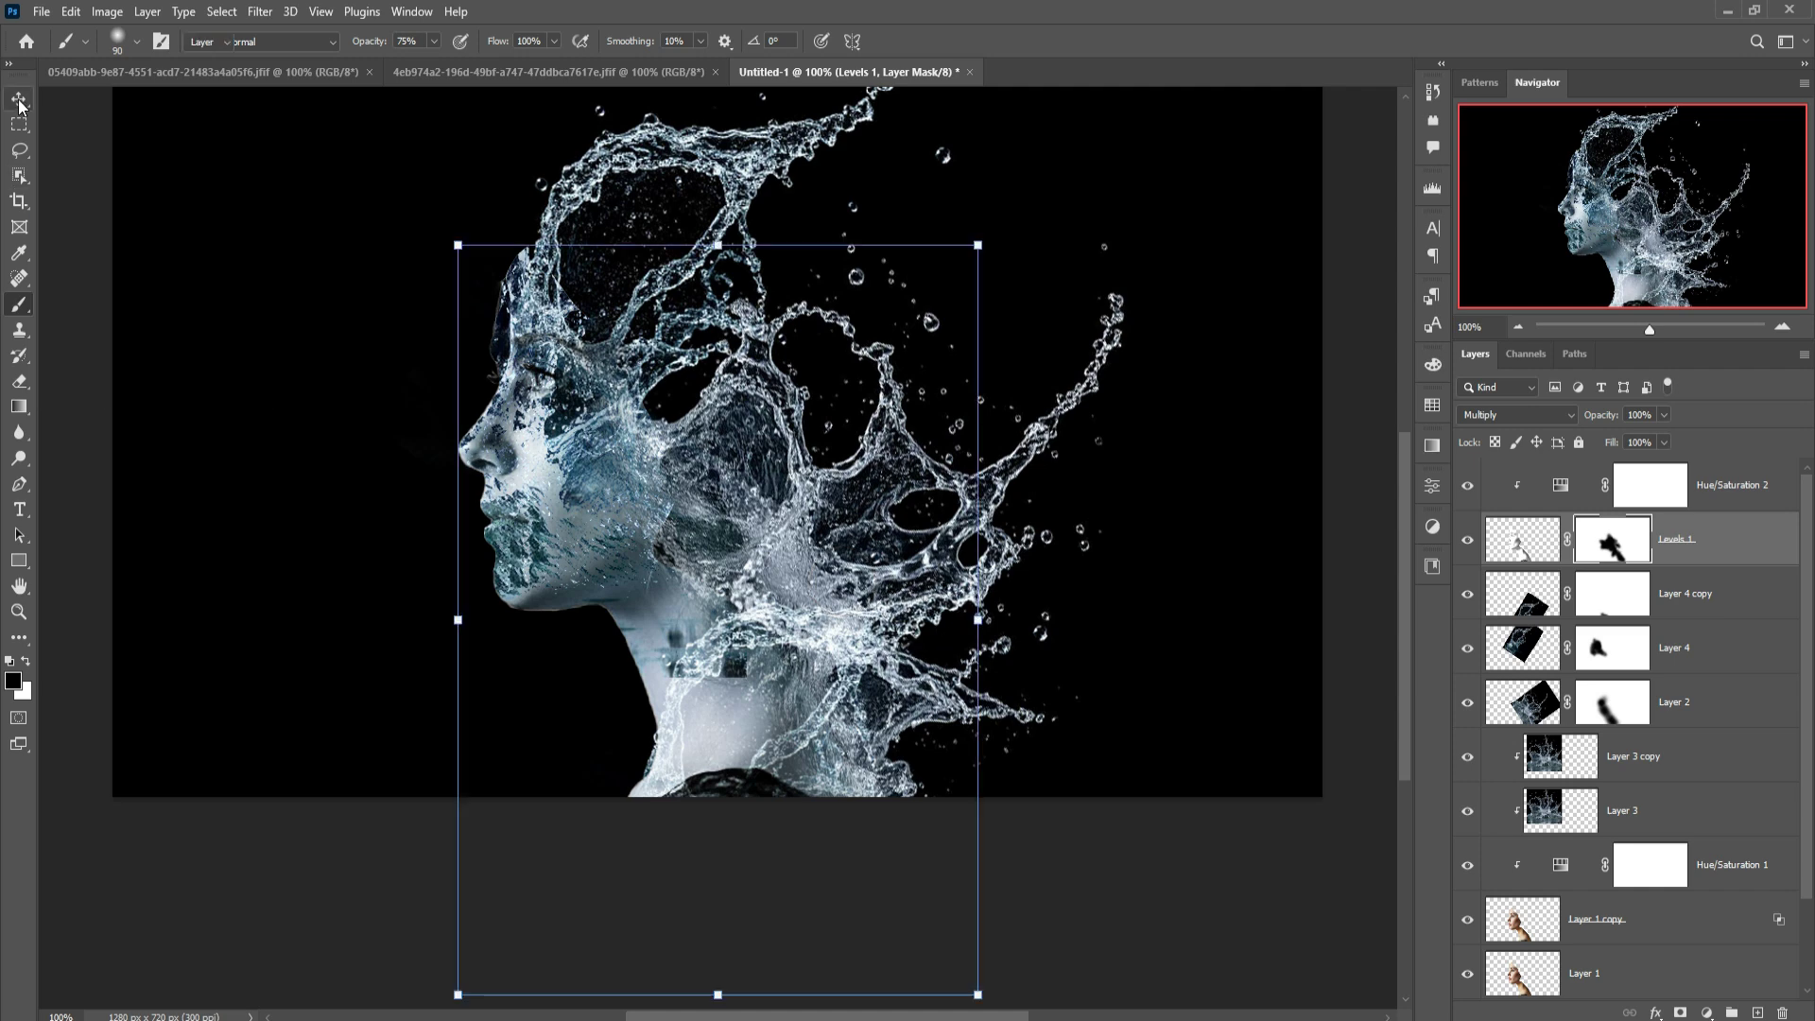
left_click(1155, 924)
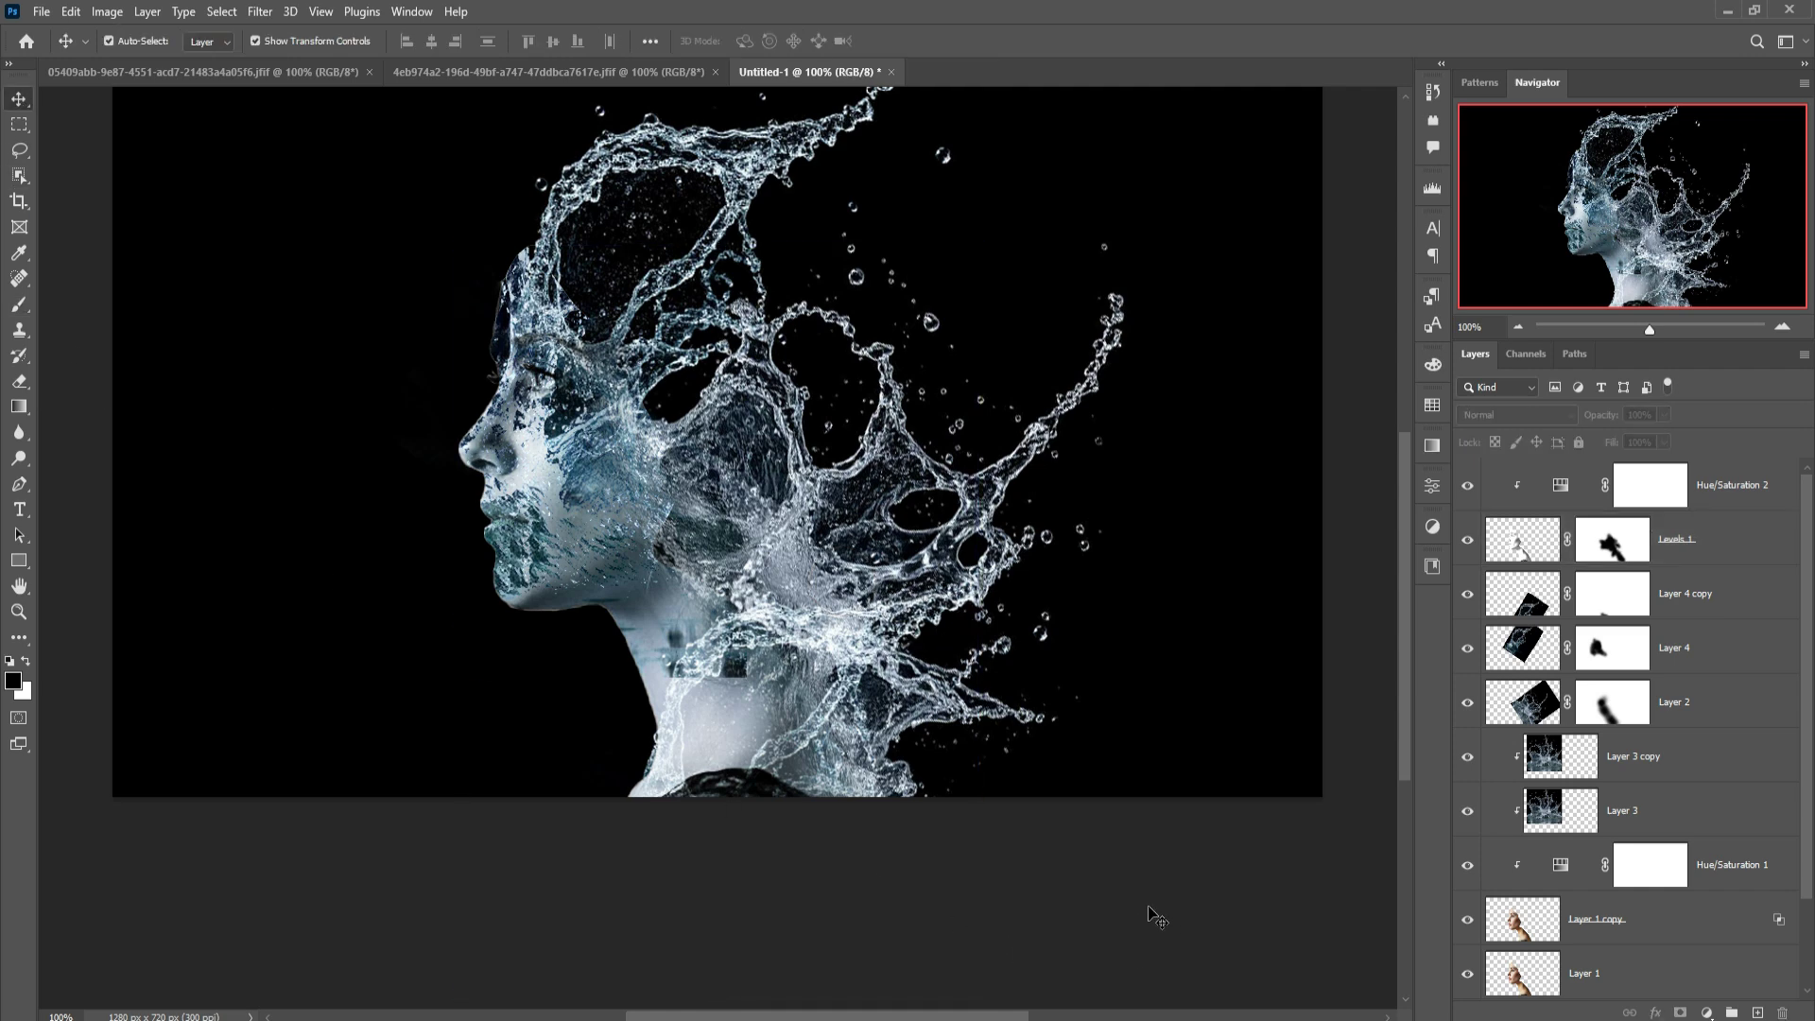
- Stamp all visible layers into Layer 5, convert it to a smart object, and launch Camera Raw
left_click(1758, 490)
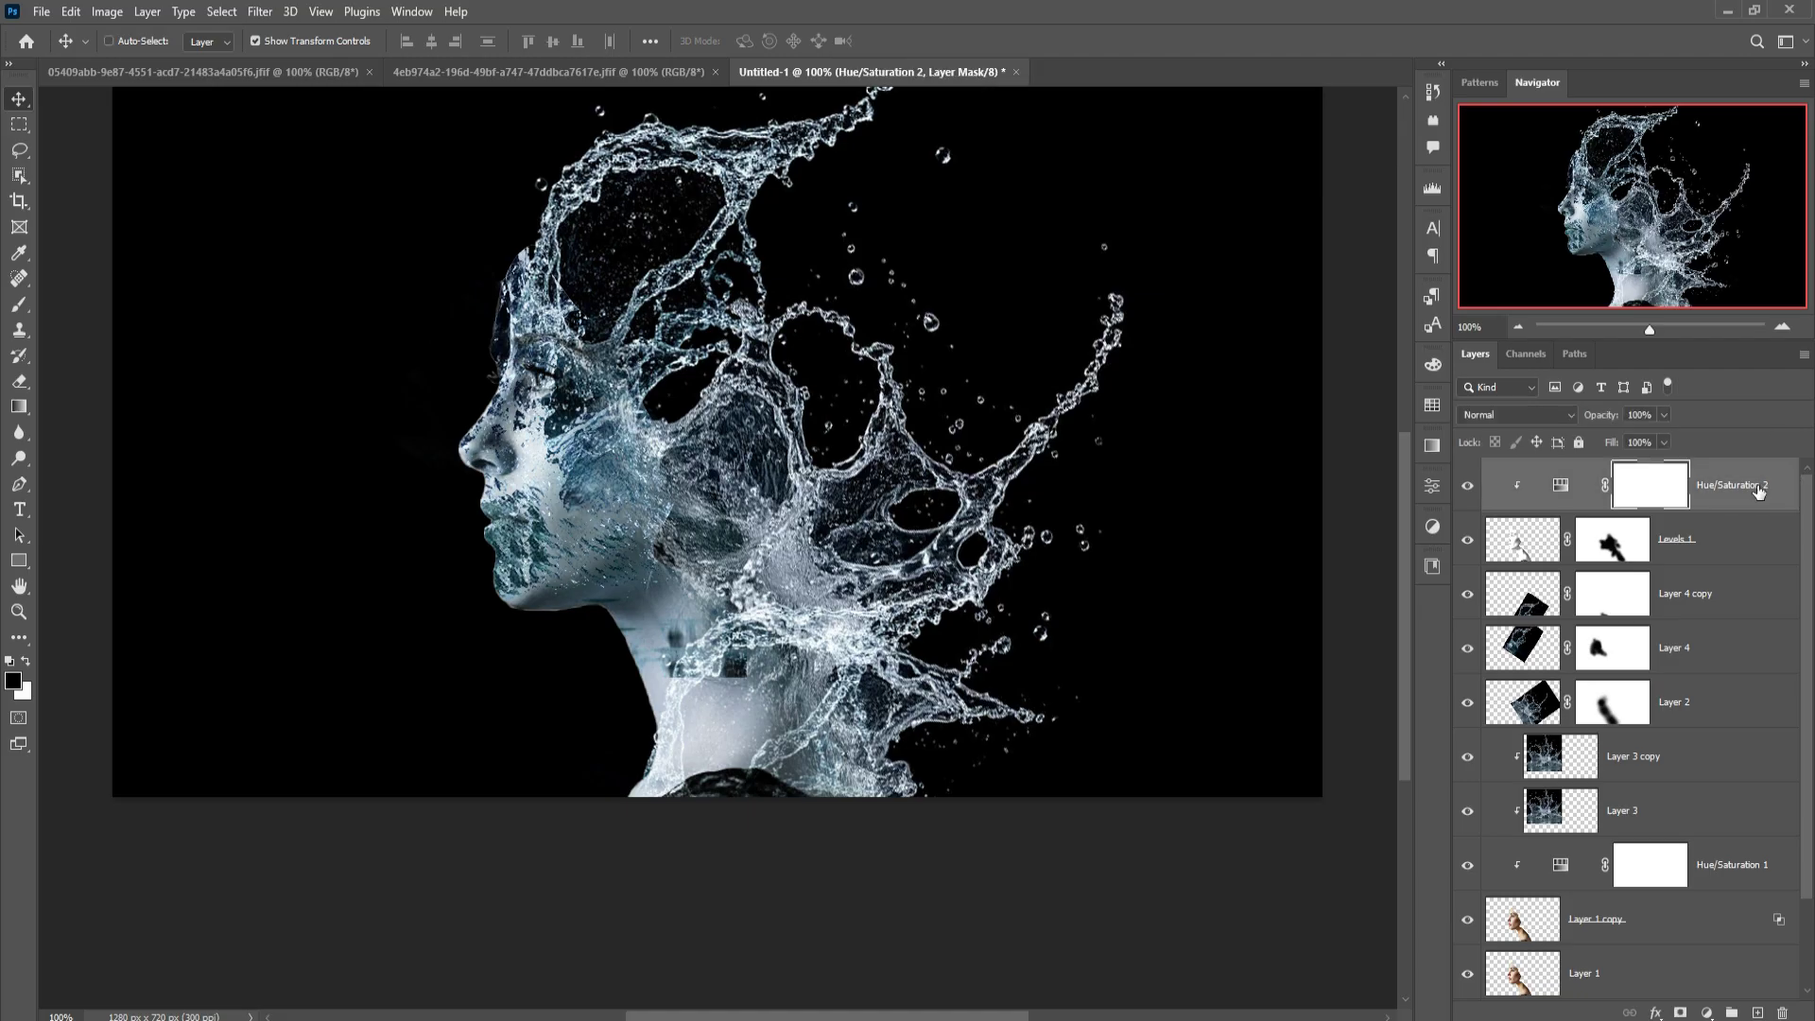
key("ctrl+shift+alt+e")
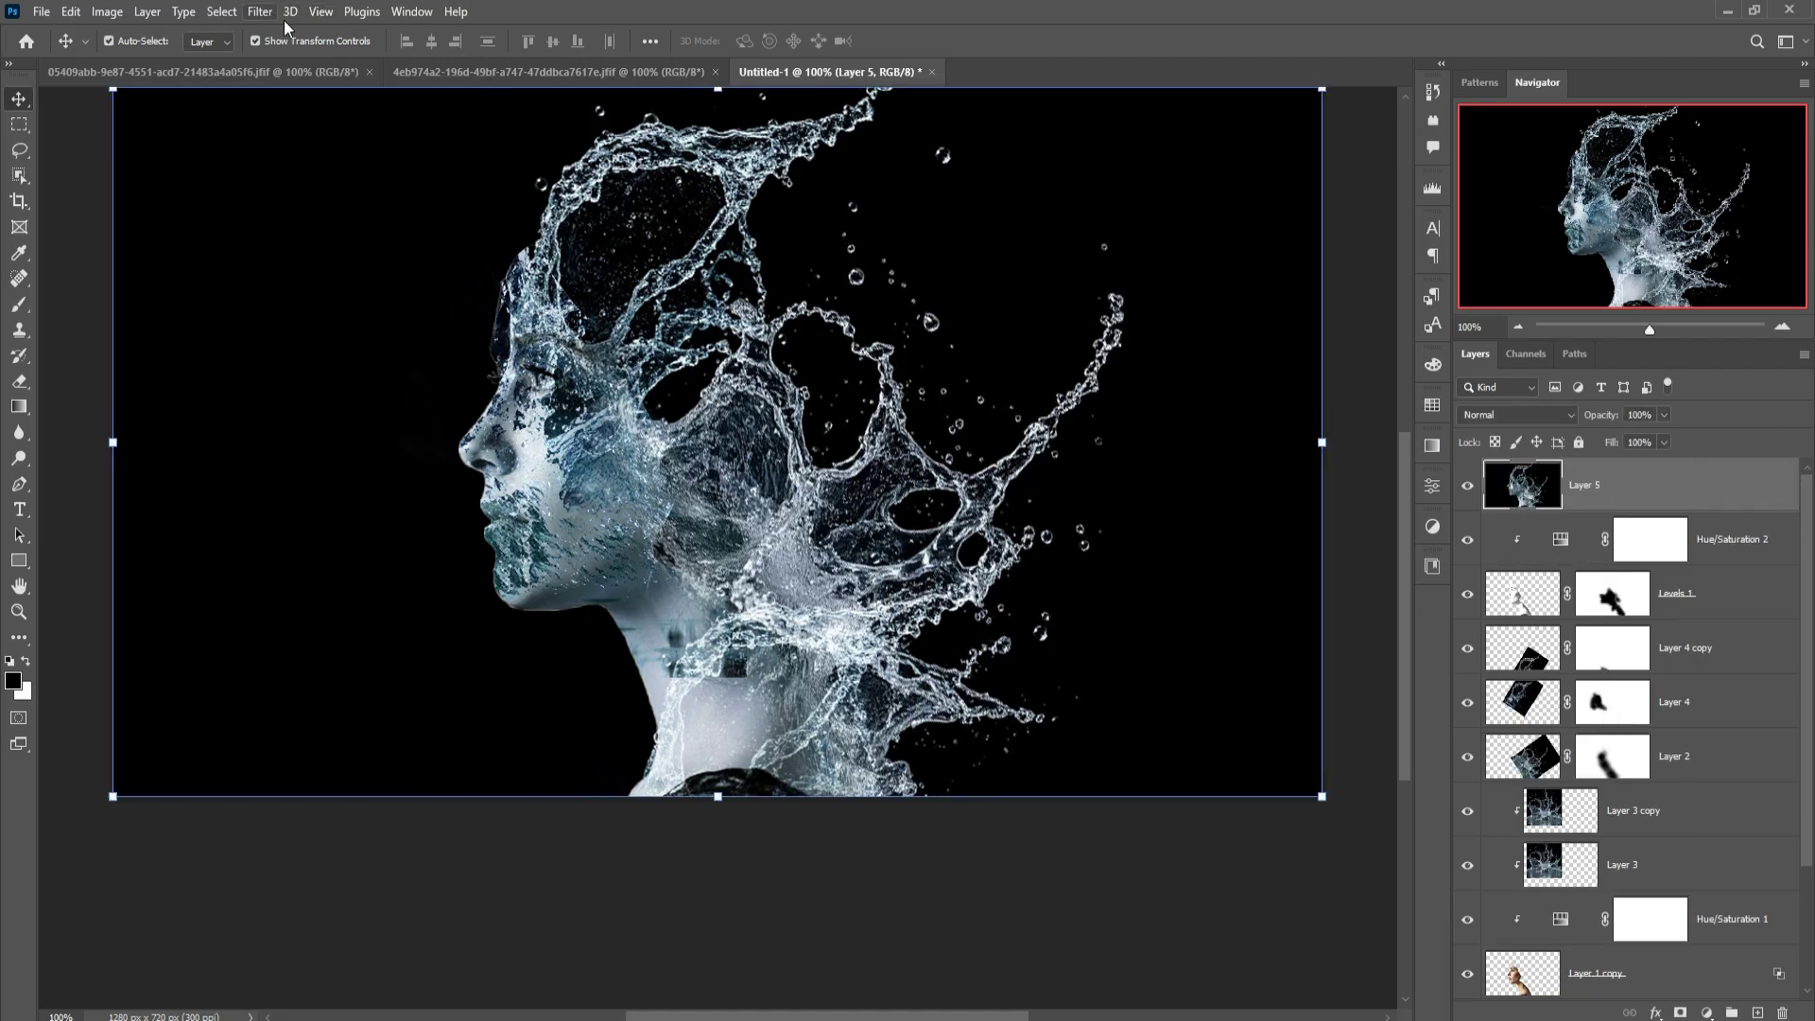
right_click(1638, 488)
left_click(1533, 465)
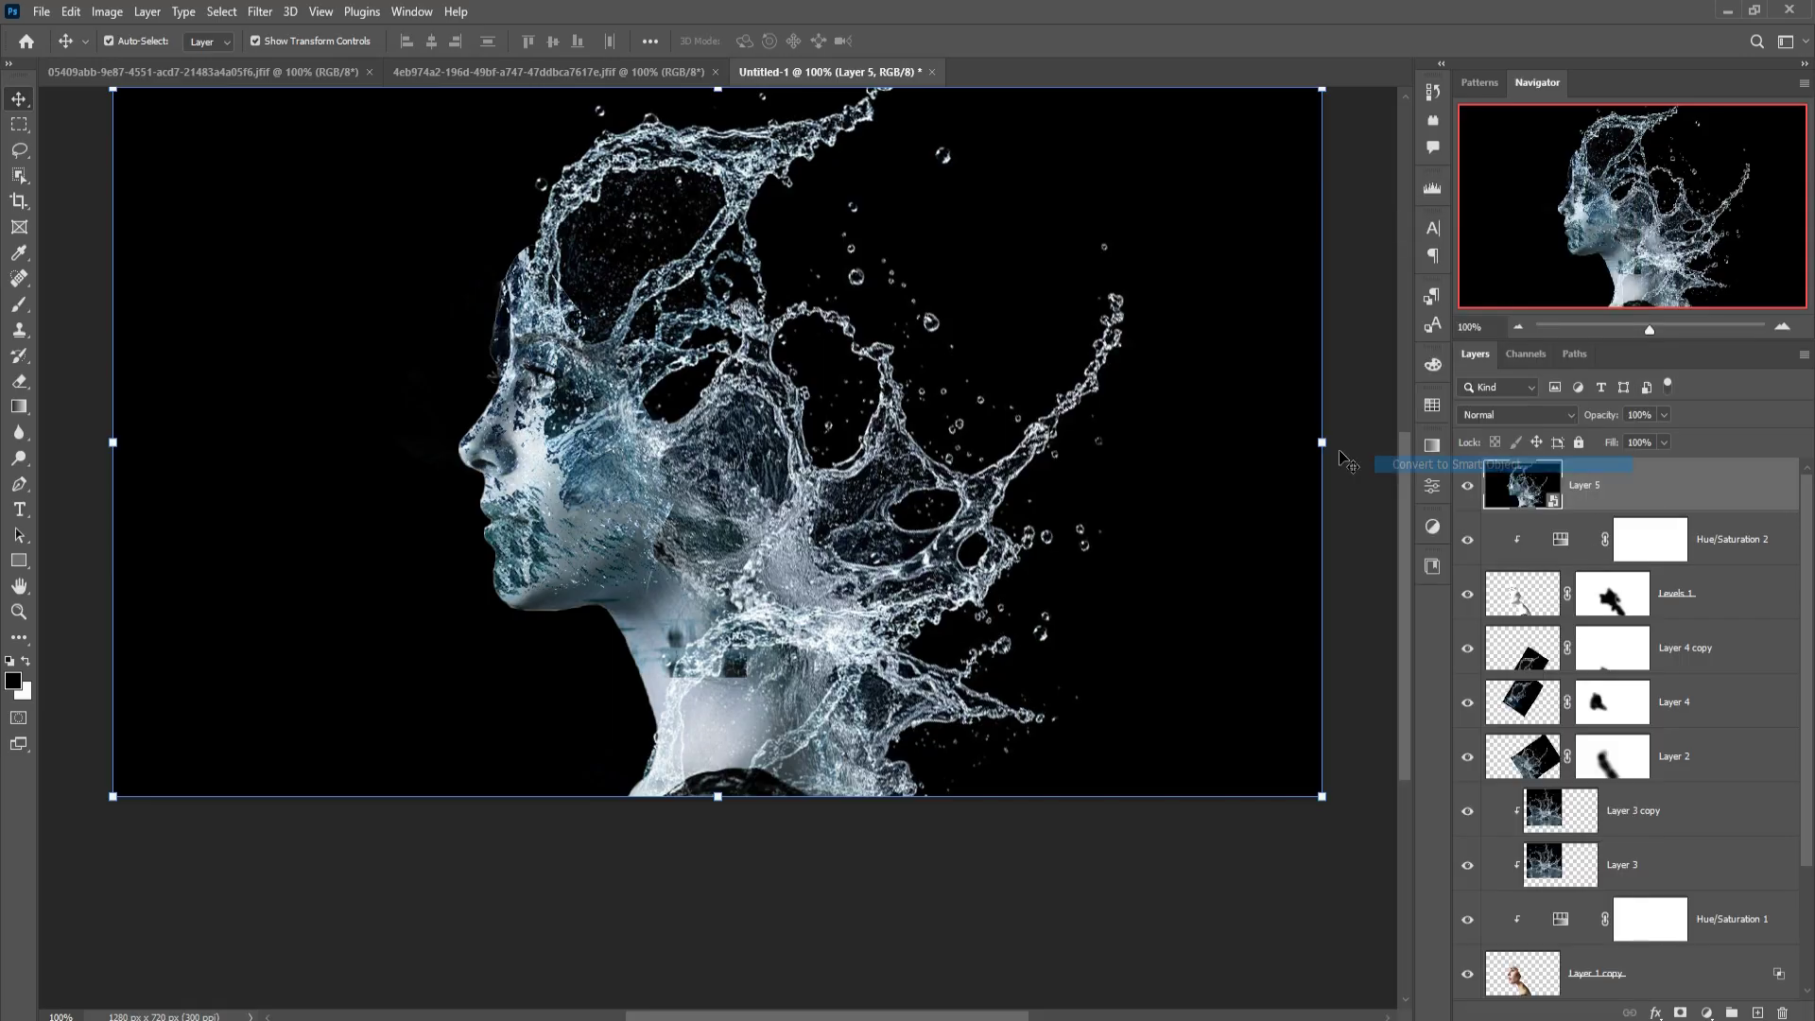
left_click(257, 11)
left_click(303, 156)
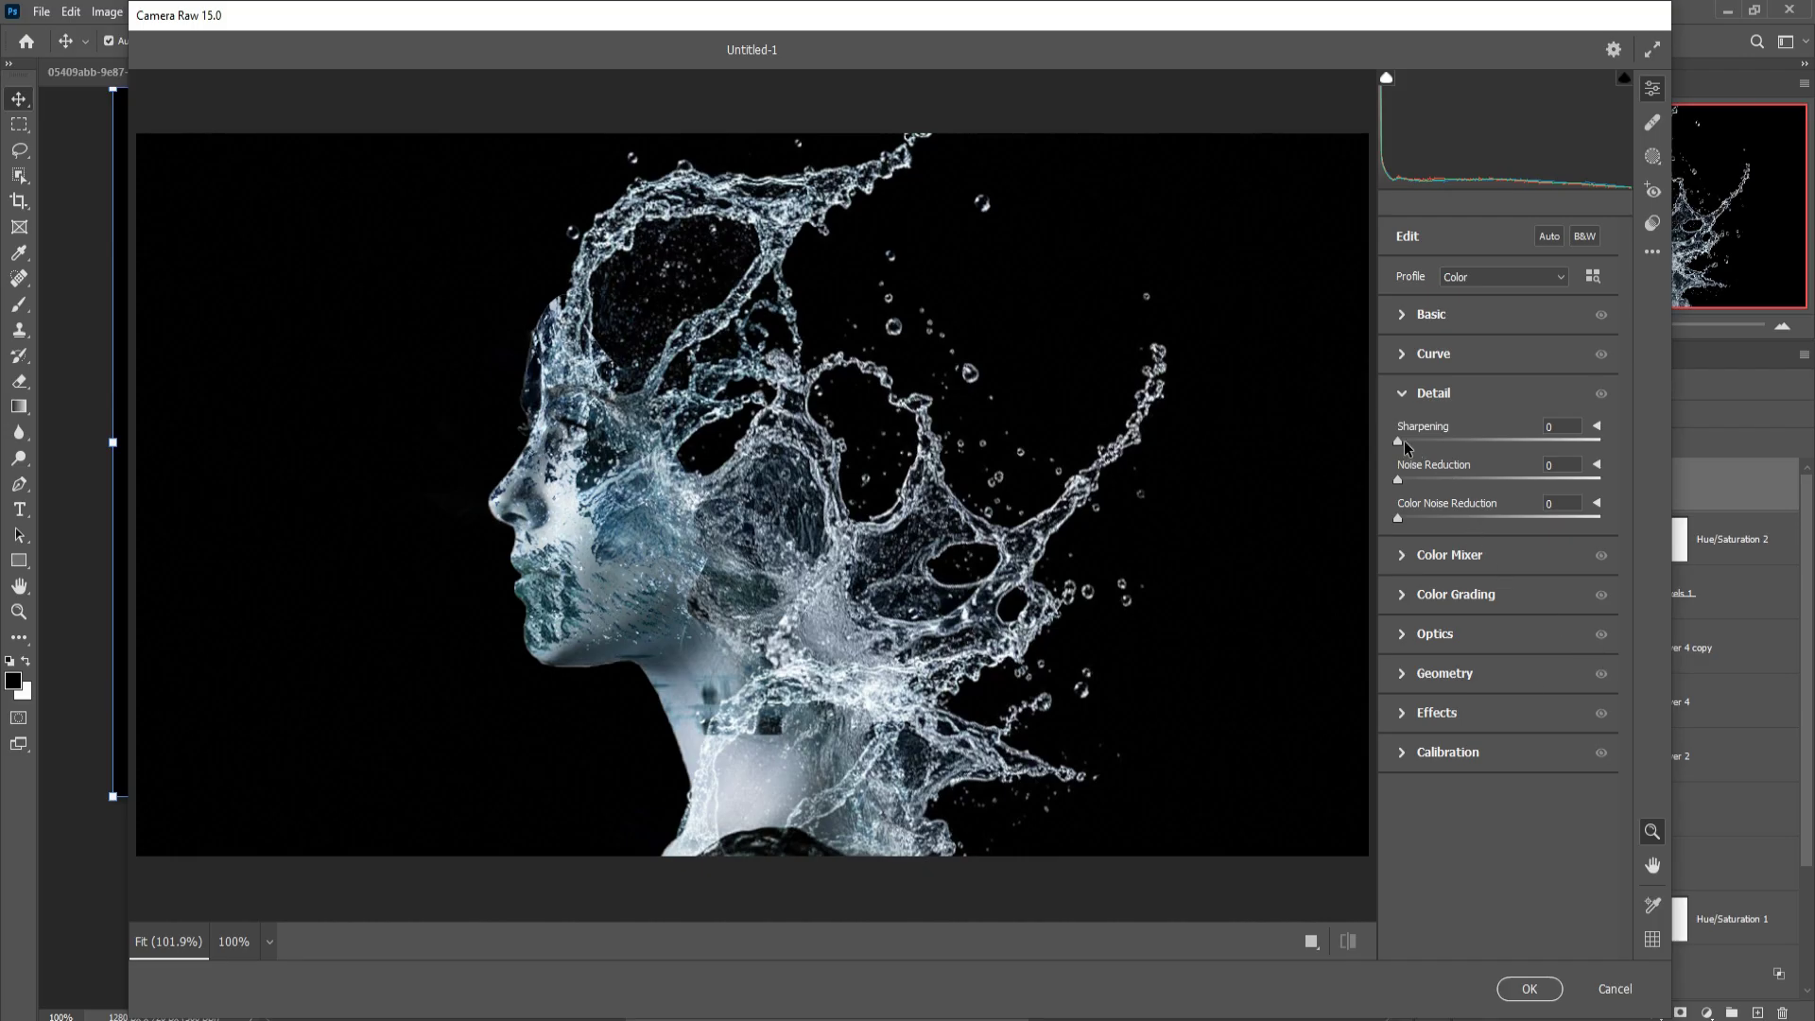
- Apply Camera Raw with sharpening about 47, Saturation +92 and Clarity -3
left_click_drag(1404, 442, 1464, 444)
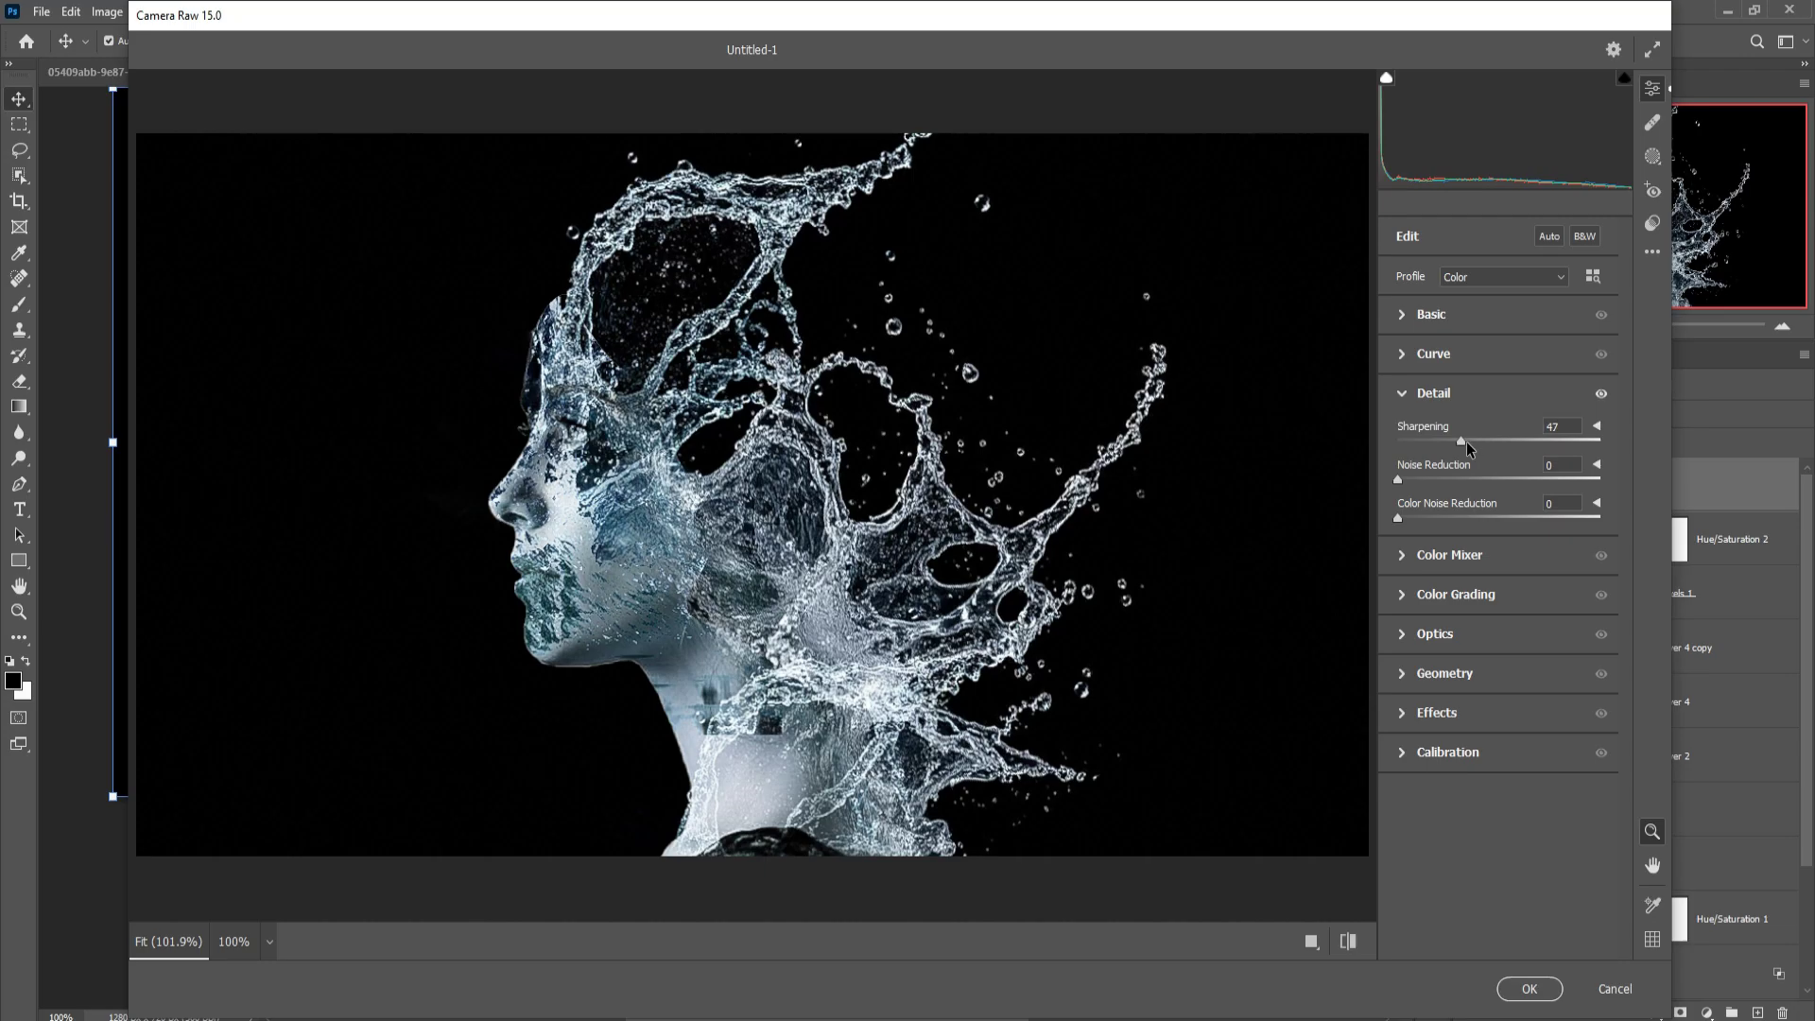
left_click(1413, 322)
left_click_drag(1503, 812, 1525, 809)
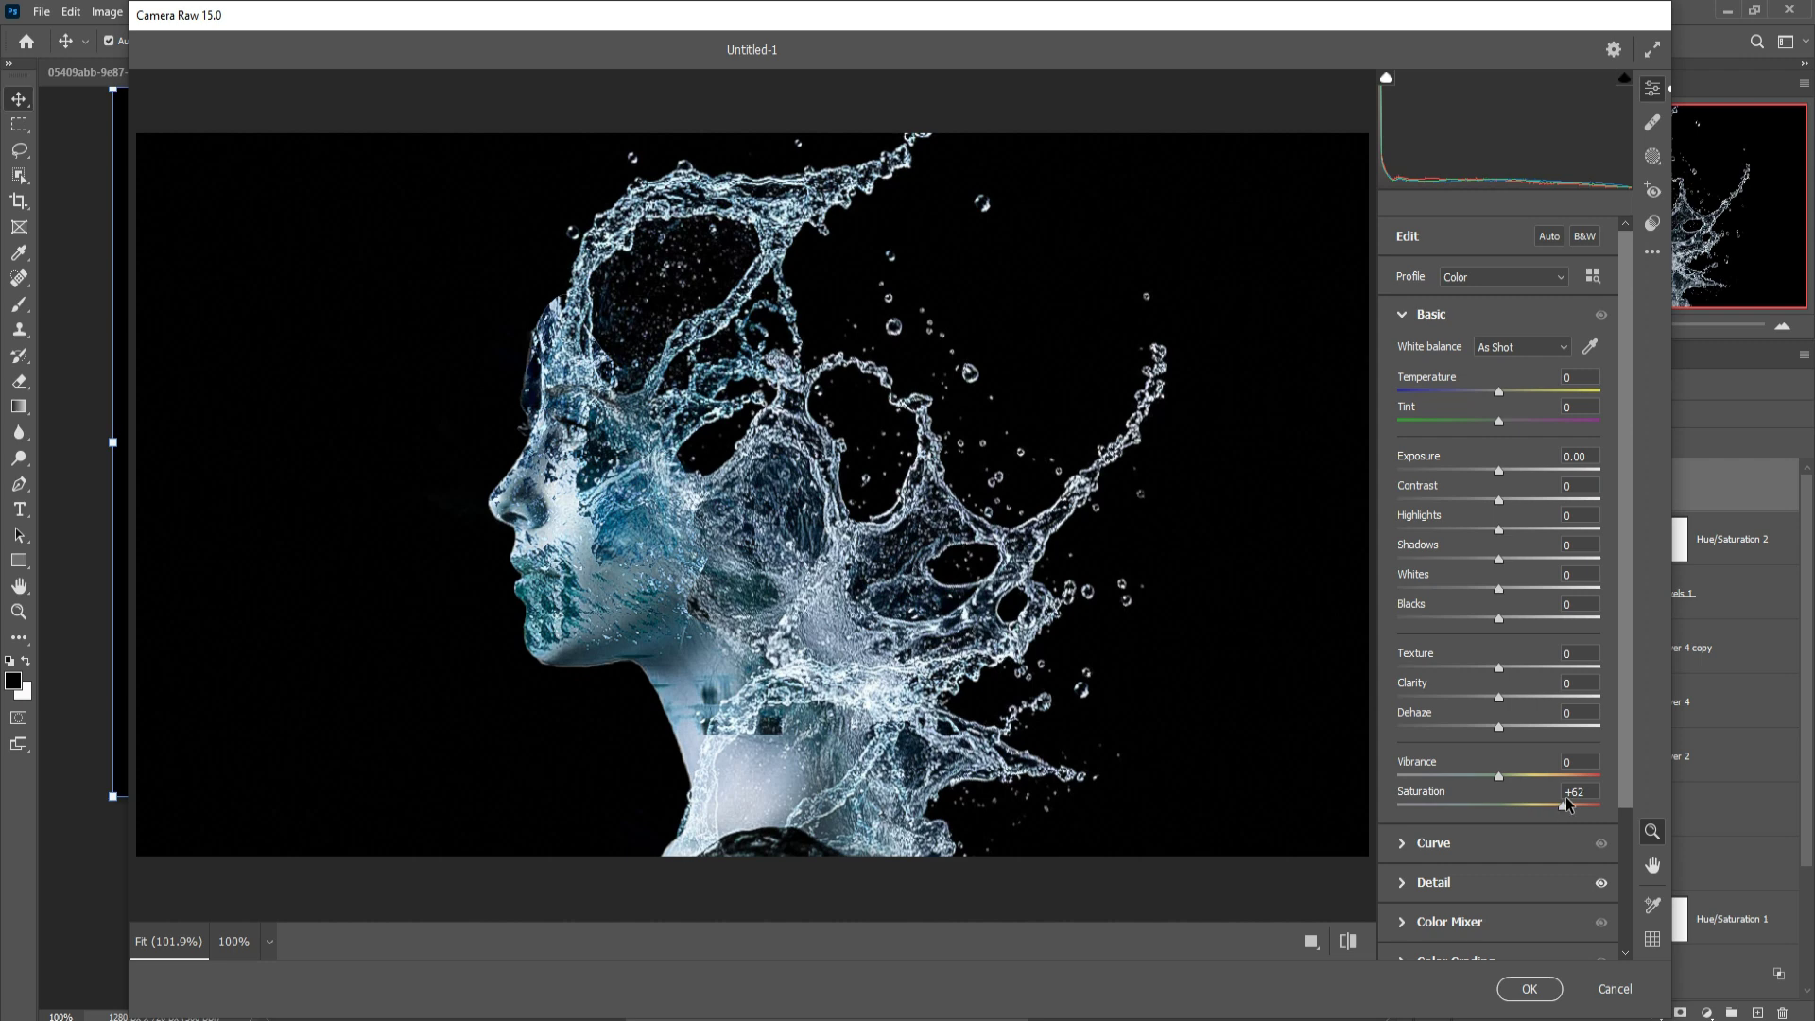
left_click_drag(1568, 795, 1595, 796)
mouse_move(1498, 697)
left_mouse_down()
mouse_move(1521, 699)
mouse_move(1500, 700)
left_mouse_up()
left_click(1533, 990)
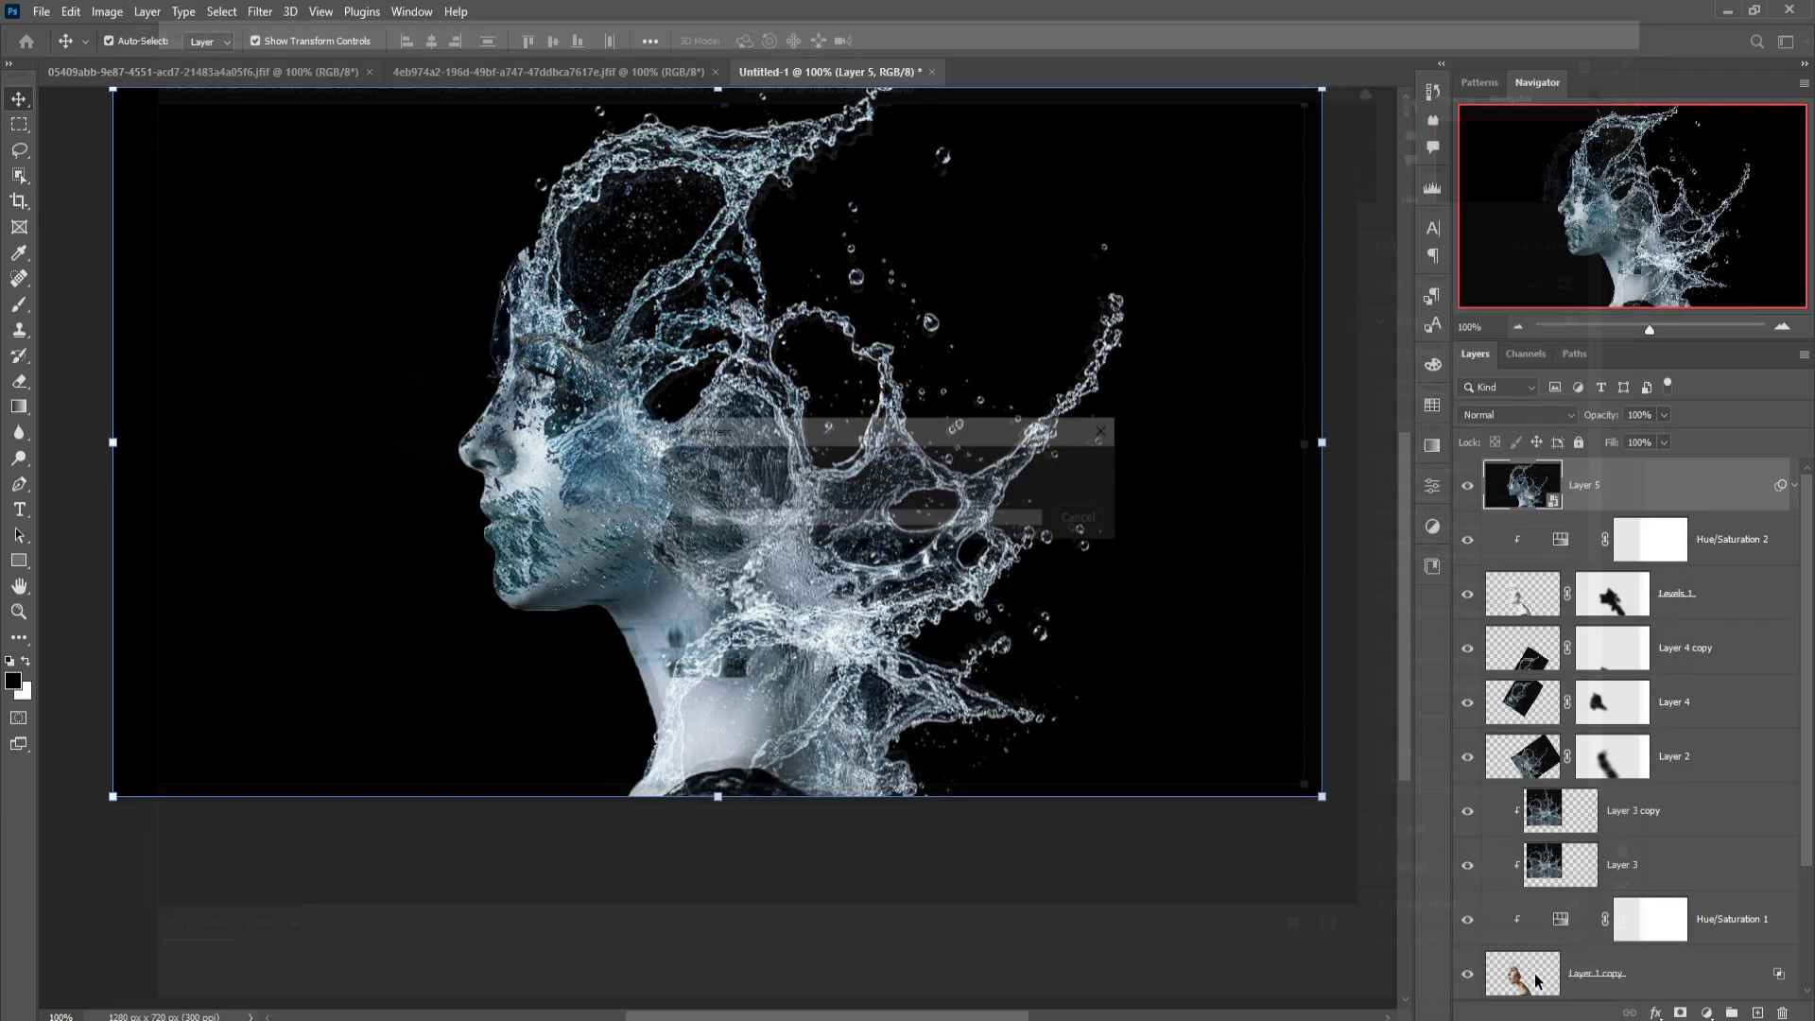